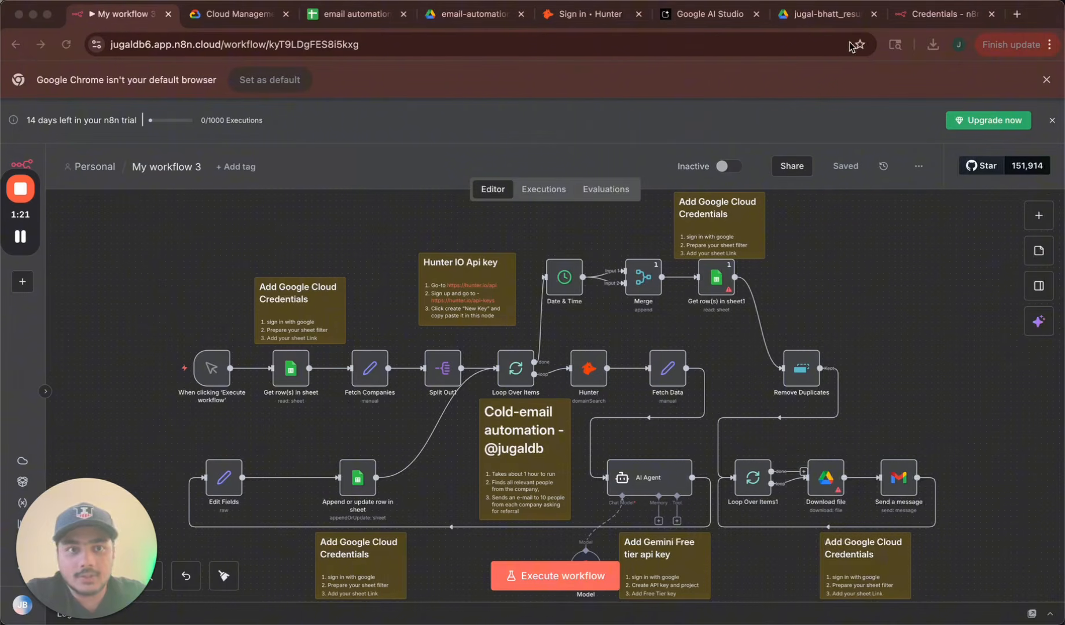
Sign up for the Google Cloud $300 free trial, accepting the terms and verifying payment.
click(236, 14)
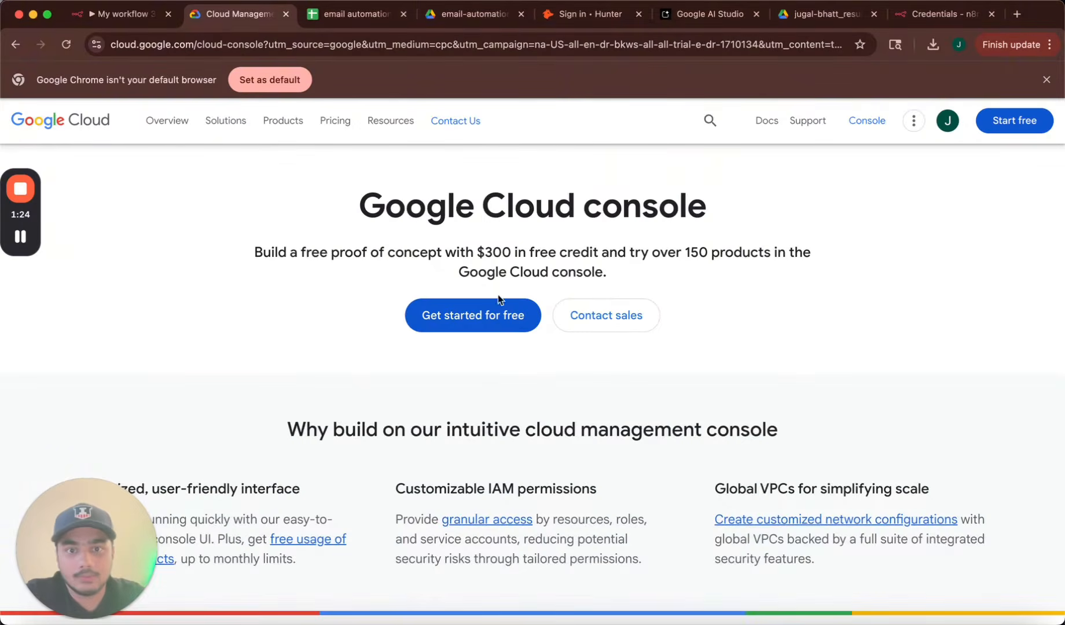
click(493, 324)
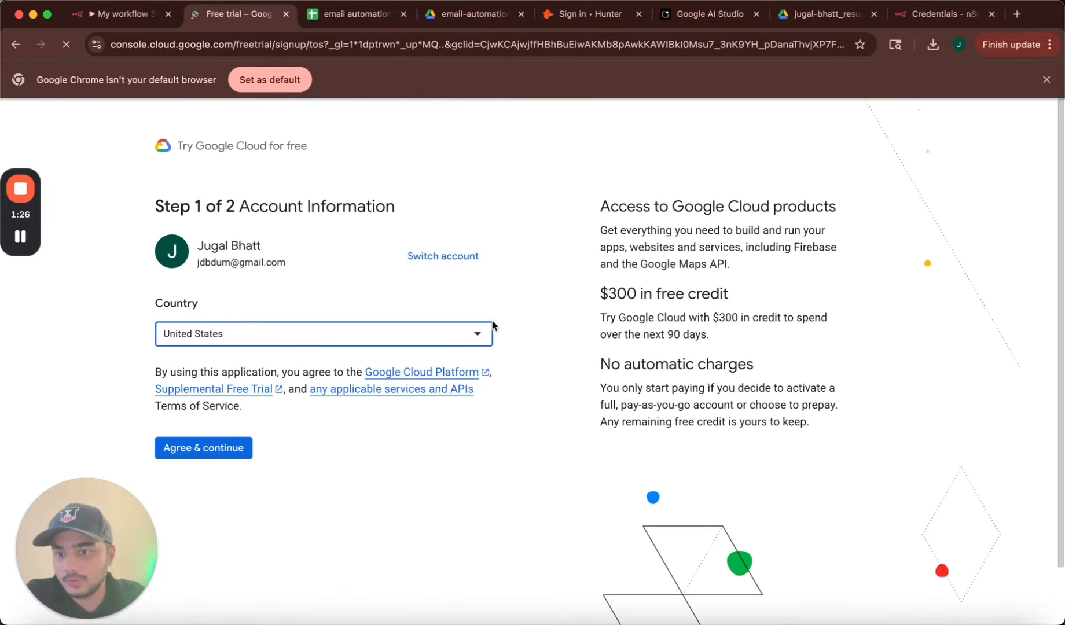
click(229, 458)
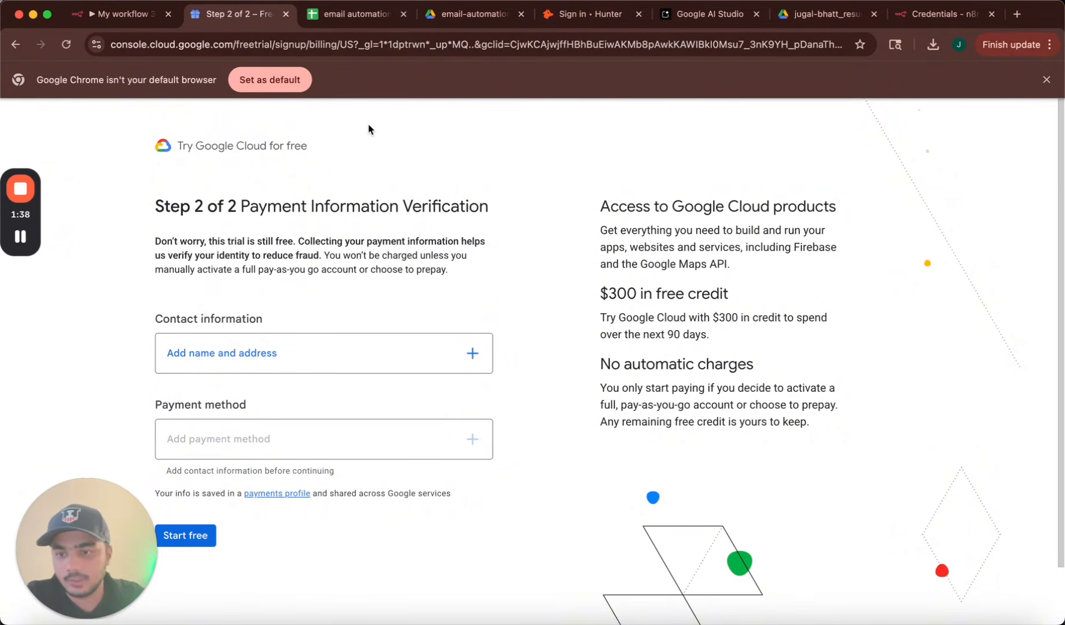
click(22, 237)
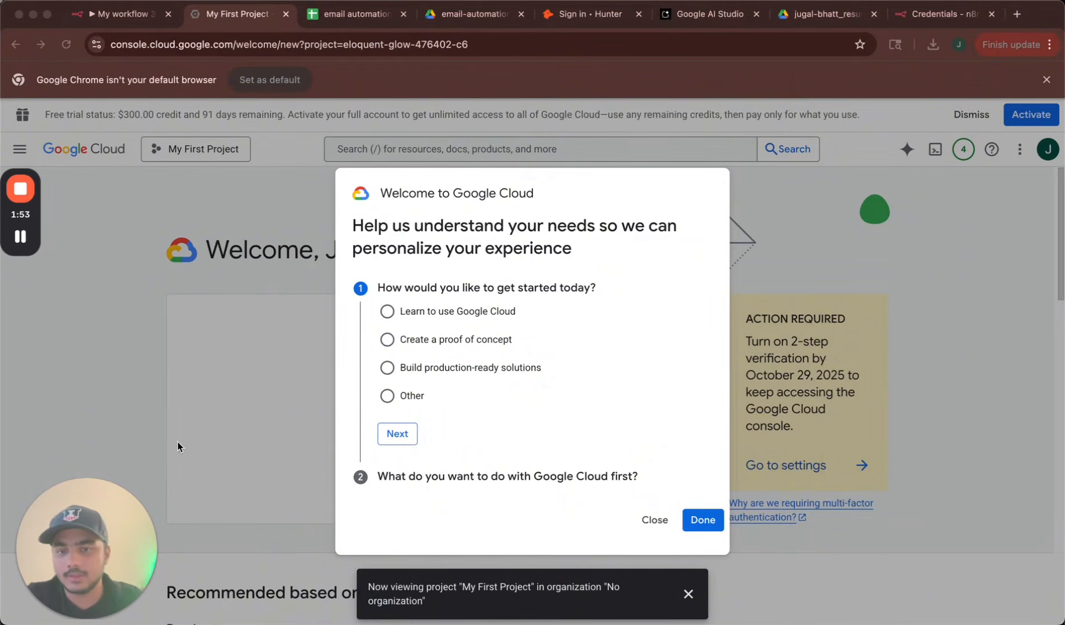
Answer the welcome questionnaire with Other and I'm not sure, and dismiss the project notice.
click(387, 397)
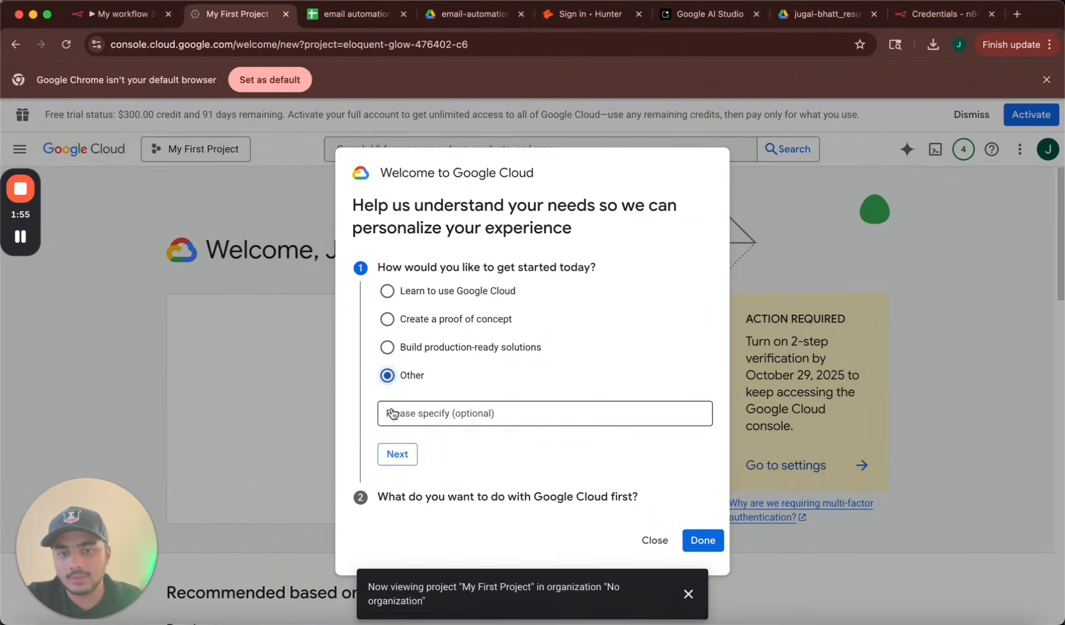
click(396, 453)
click(387, 495)
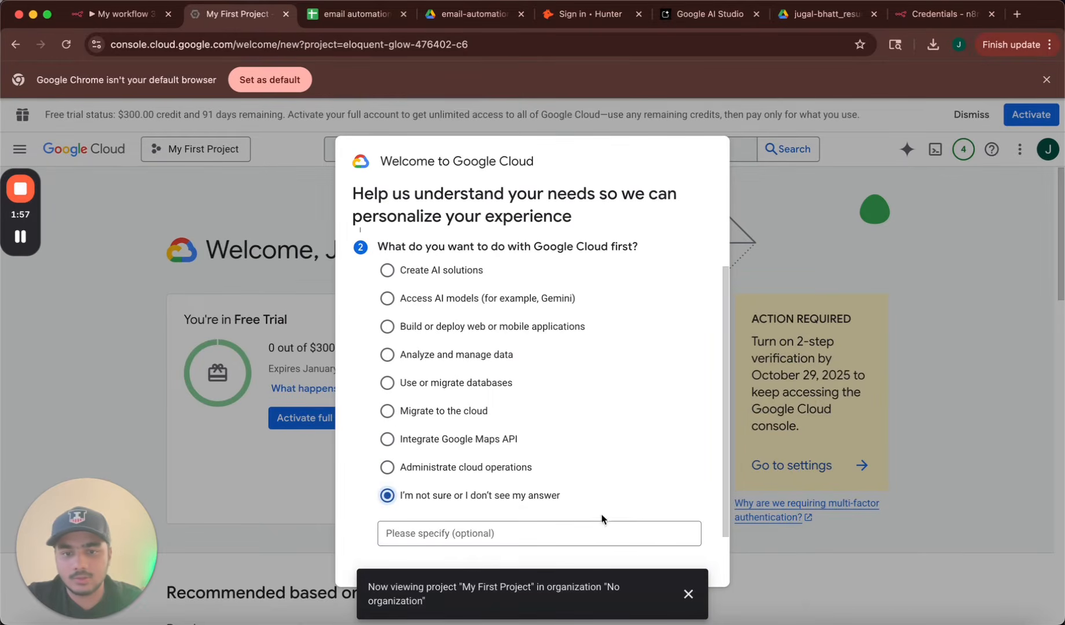
click(688, 551)
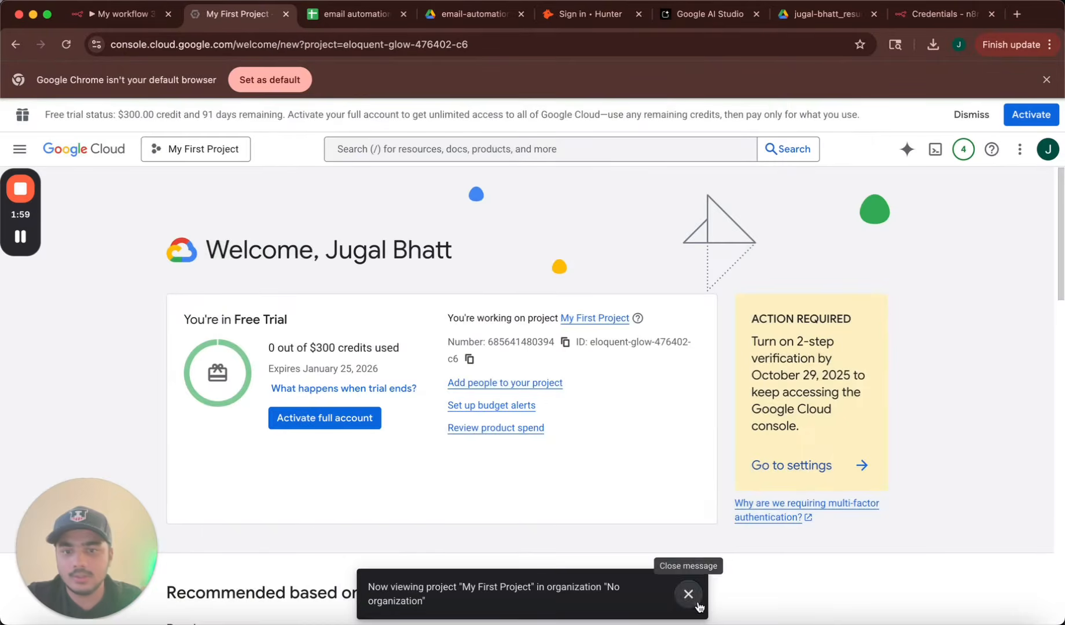
click(696, 602)
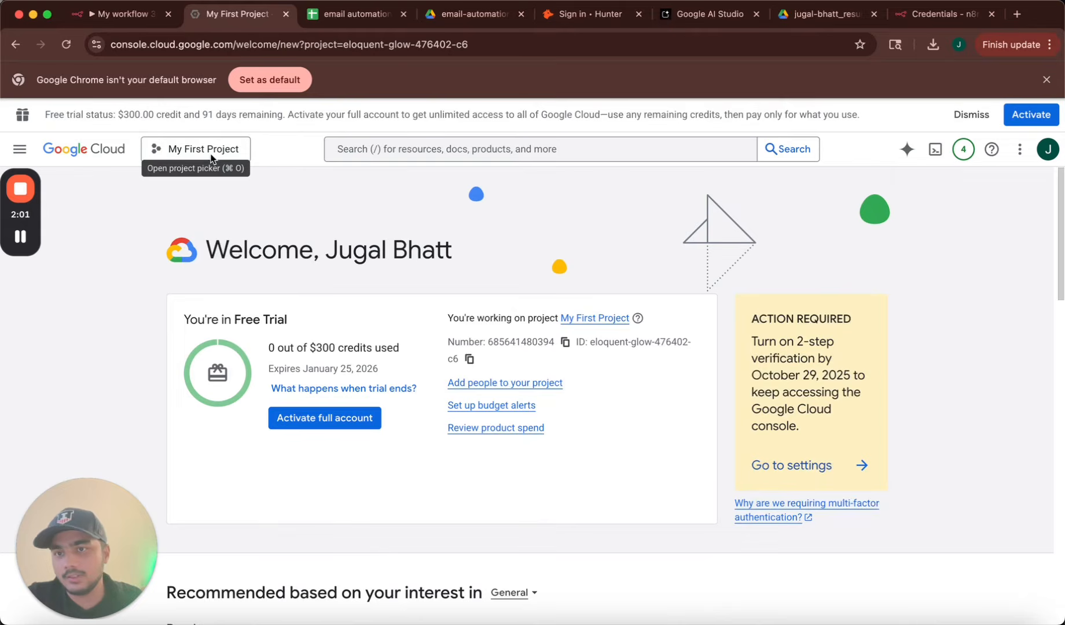
Find and enable the Google Sheets API.
click(444, 147)
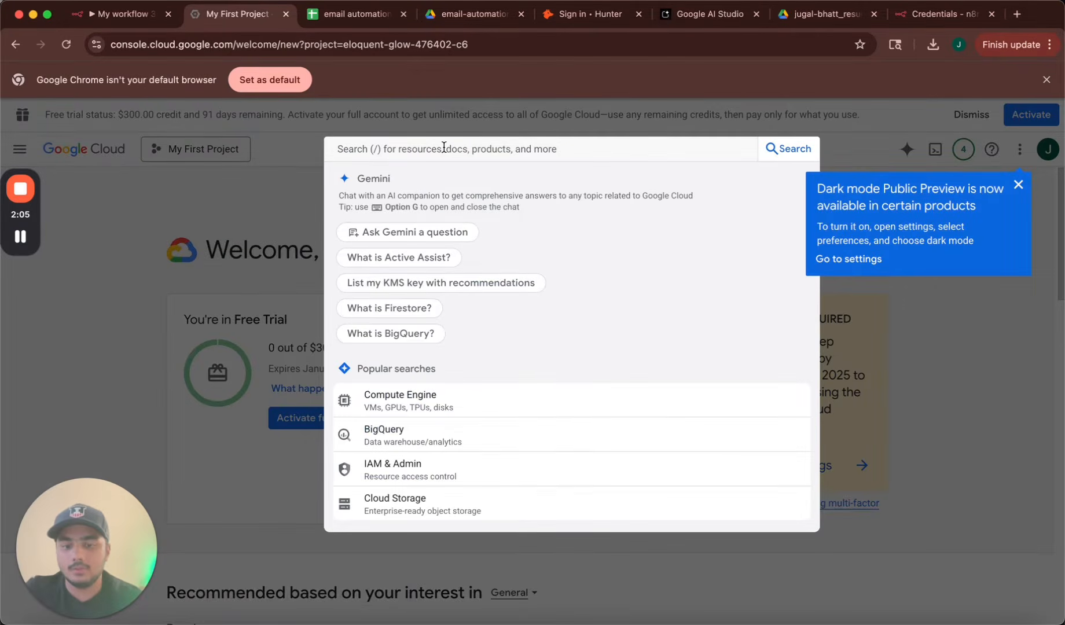
text(sheets)
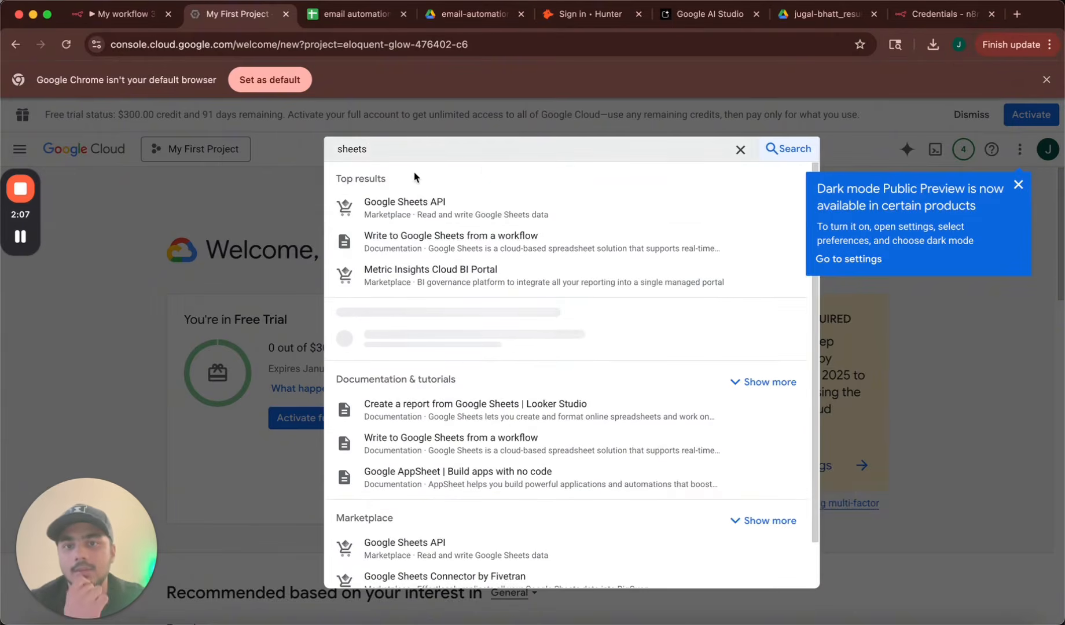
click(415, 202)
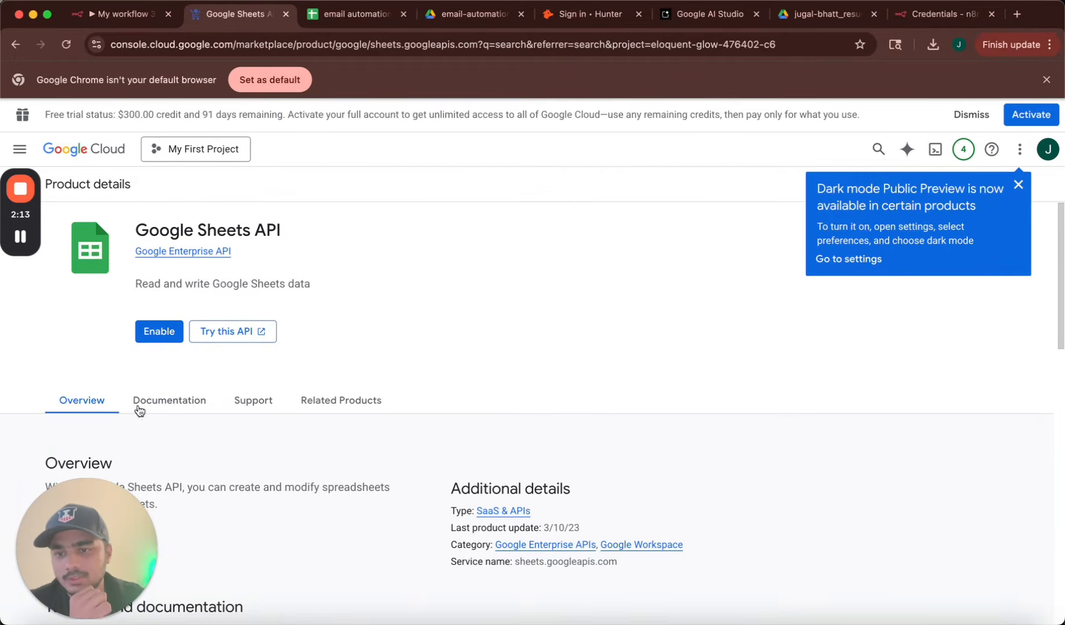
click(163, 333)
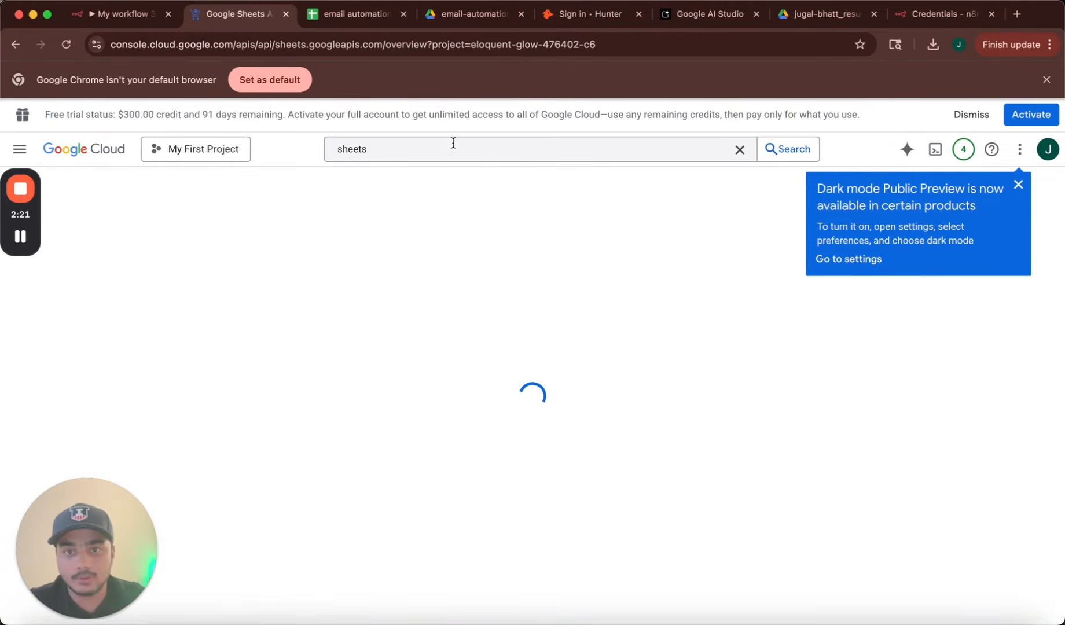
Find and enable the Gmail API.
click(433, 155)
key(super+a)
text(gmail ap)
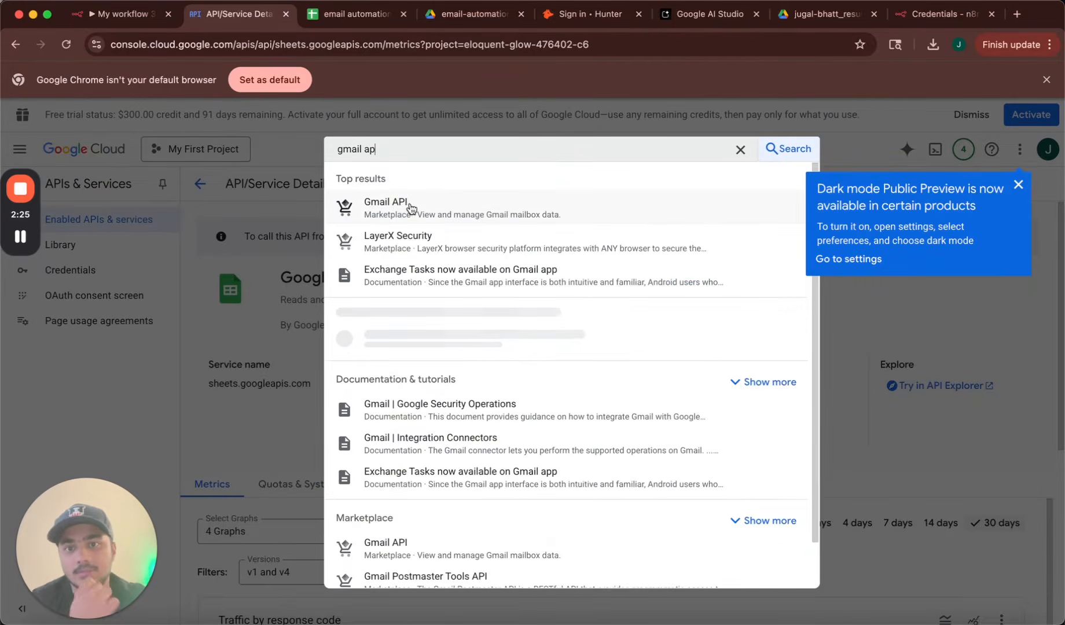
click(408, 206)
click(154, 334)
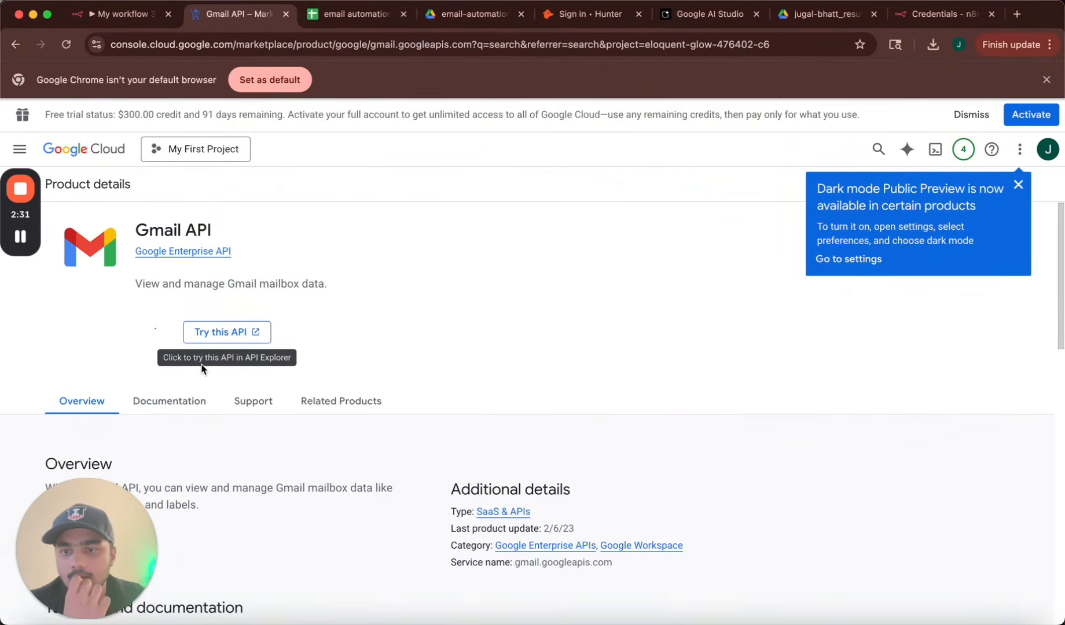
Enable the Google Drive API and go to the project's Credentials page.
click(389, 149)
text(drive)
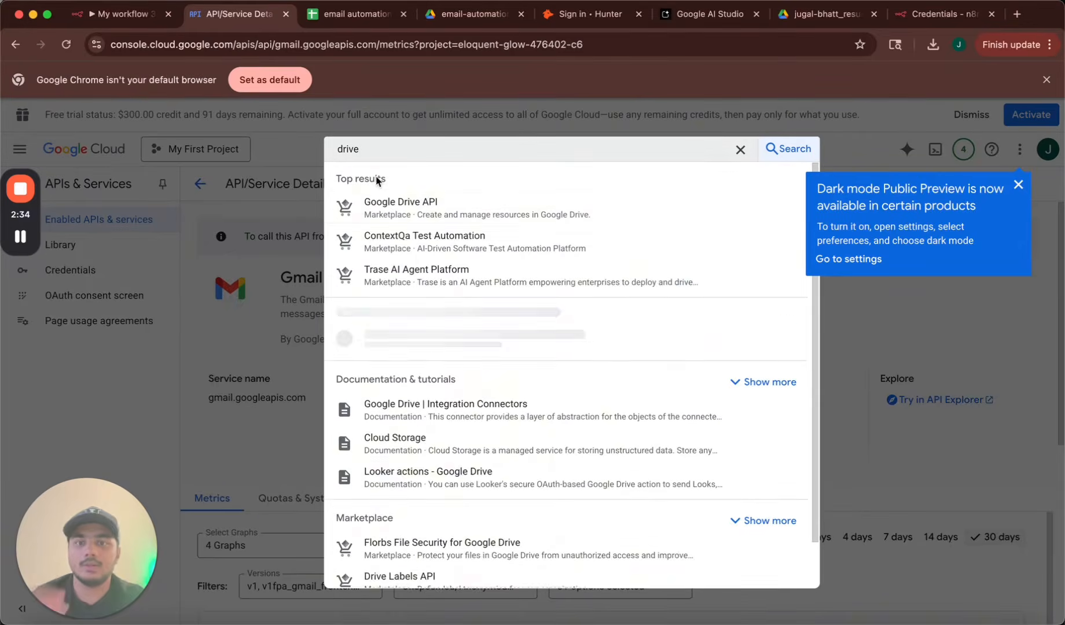
click(371, 201)
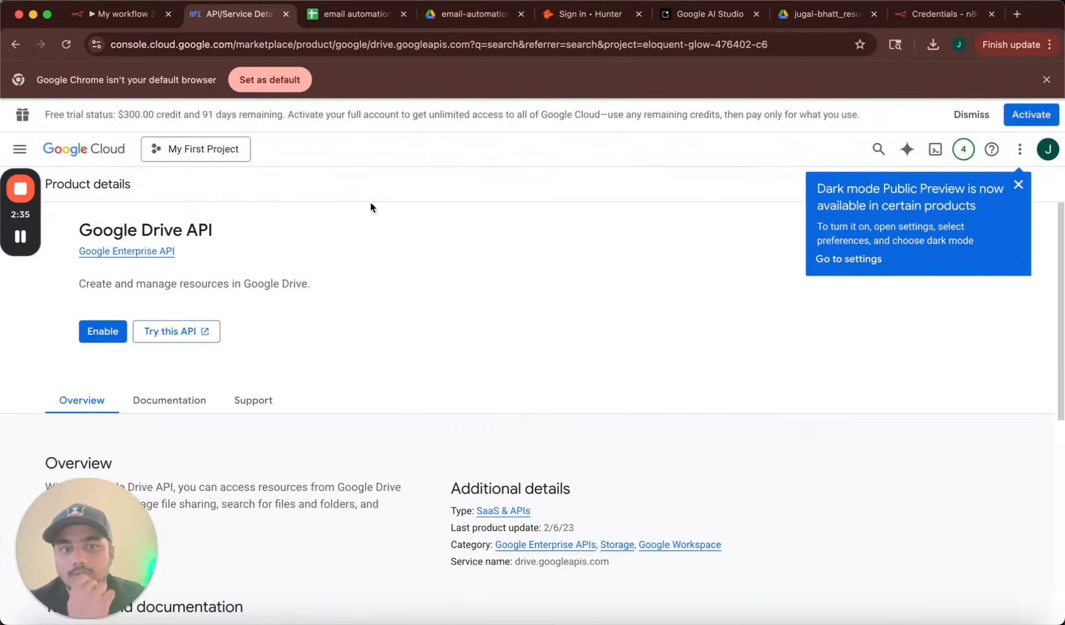
click(157, 332)
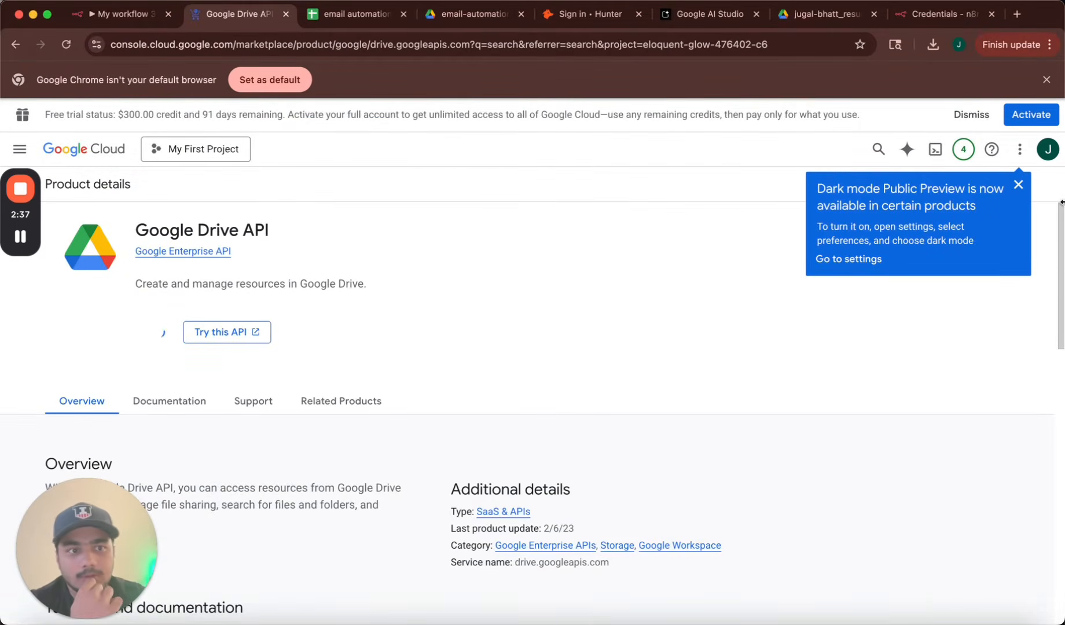
click(1018, 186)
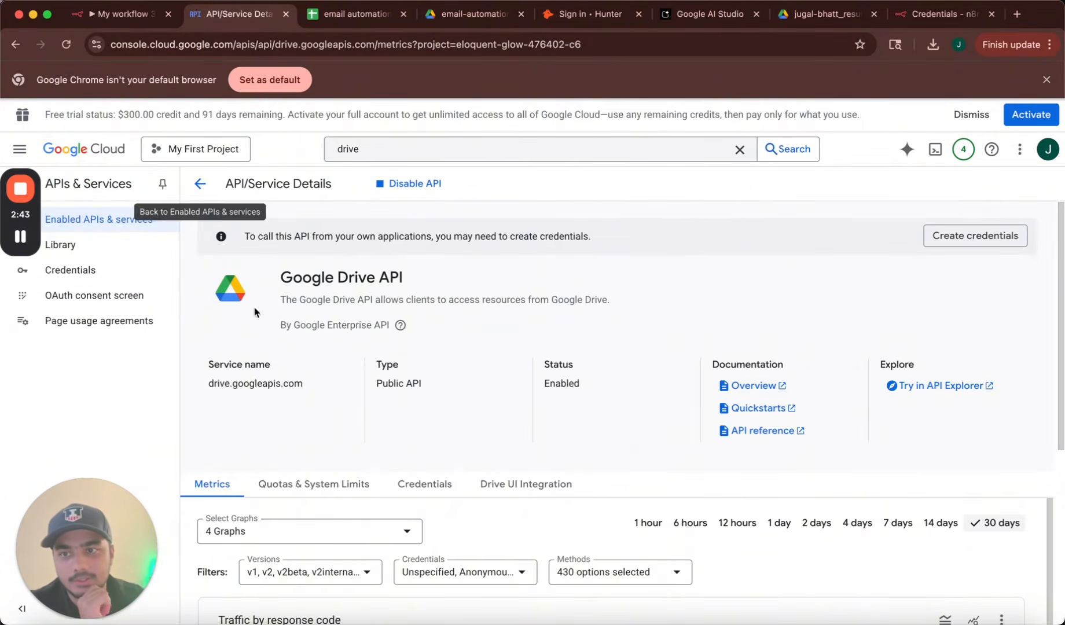
click(95, 269)
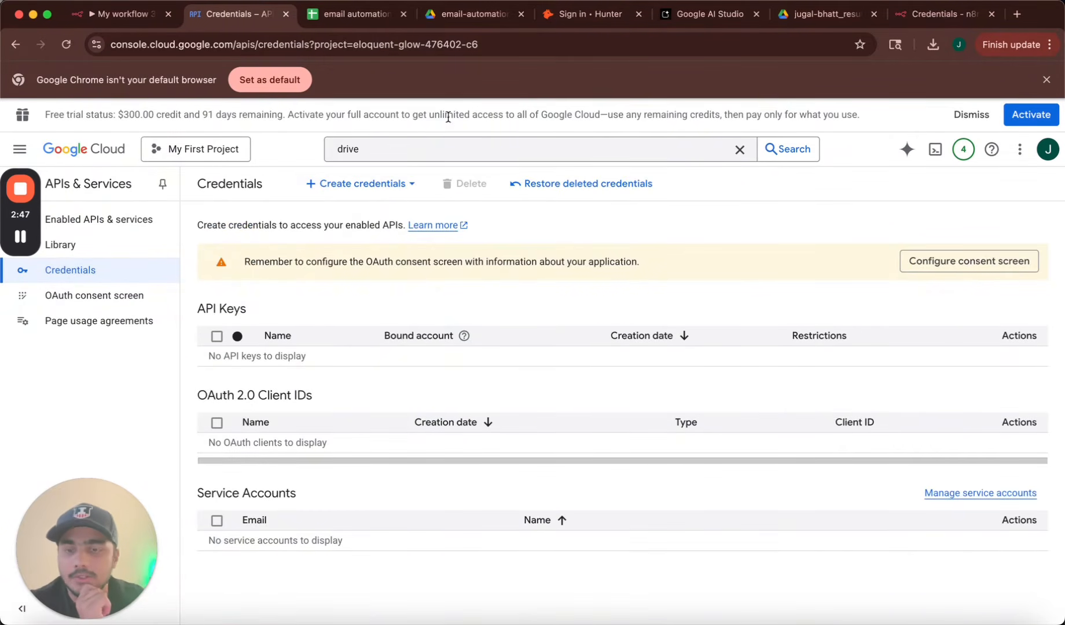
Start an OAuth client ID, which leads into configuring the consent screen's branding form.
click(366, 185)
click(357, 250)
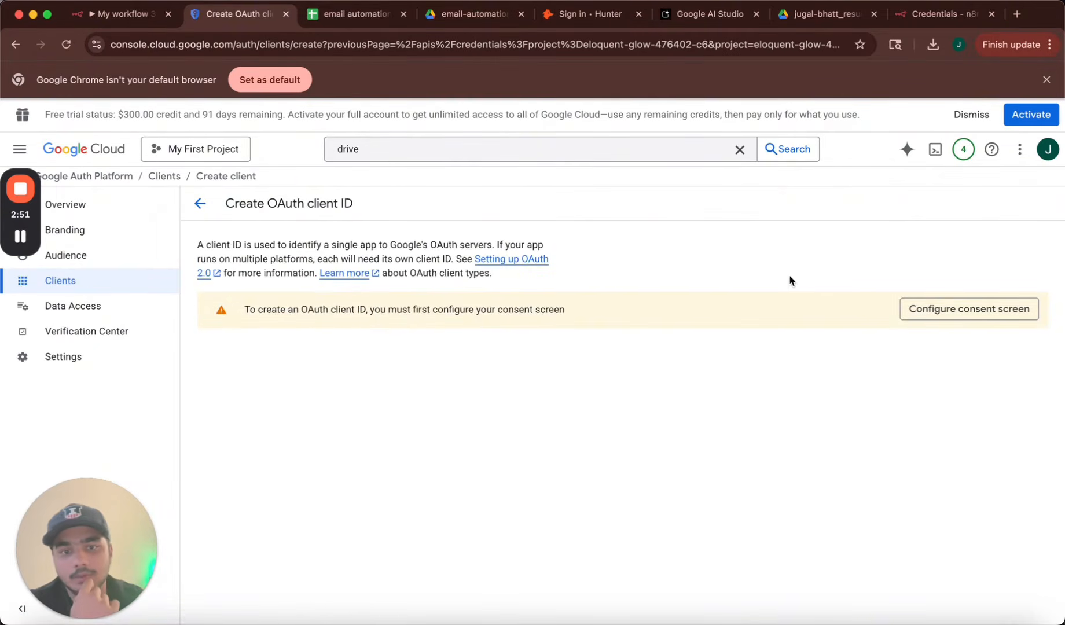
click(1001, 307)
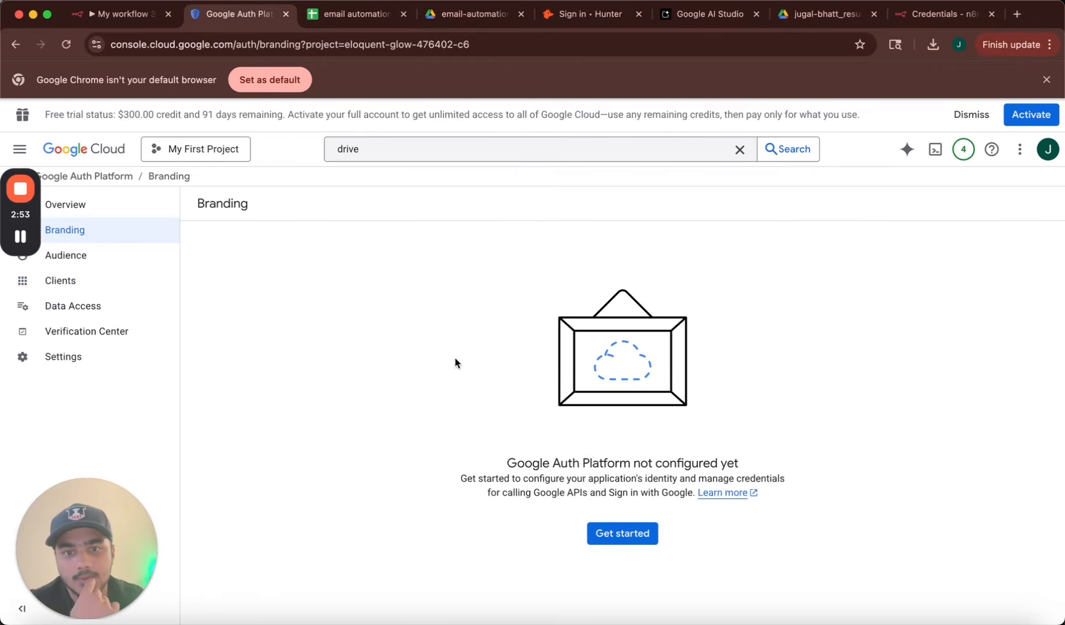
click(630, 541)
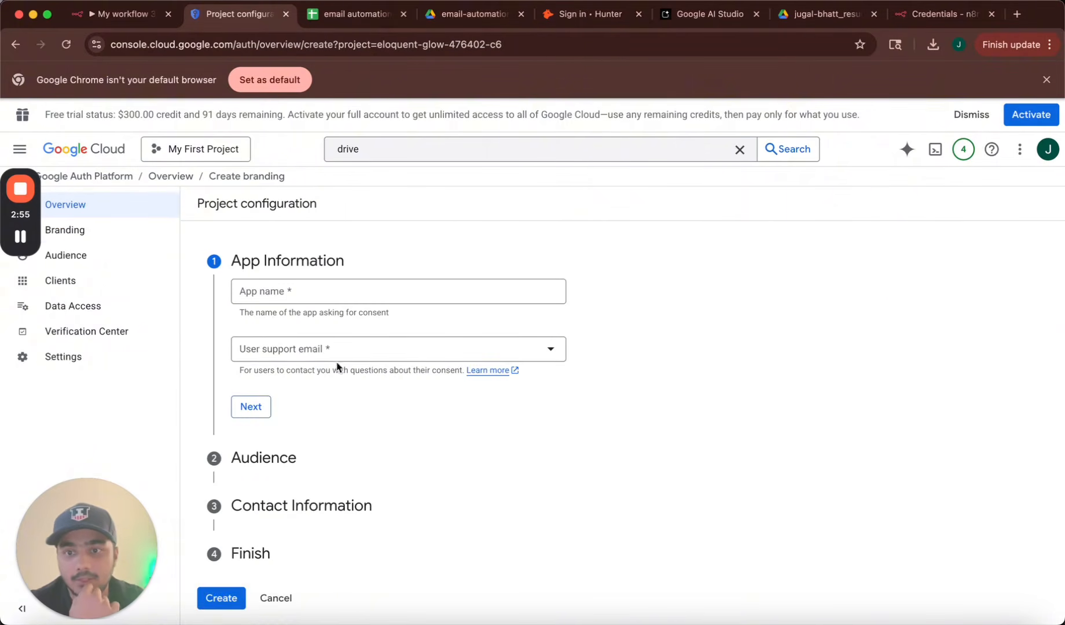
Enter app name 'n8n-workflow-e-mail' and the account's email as support contact.
click(367, 298)
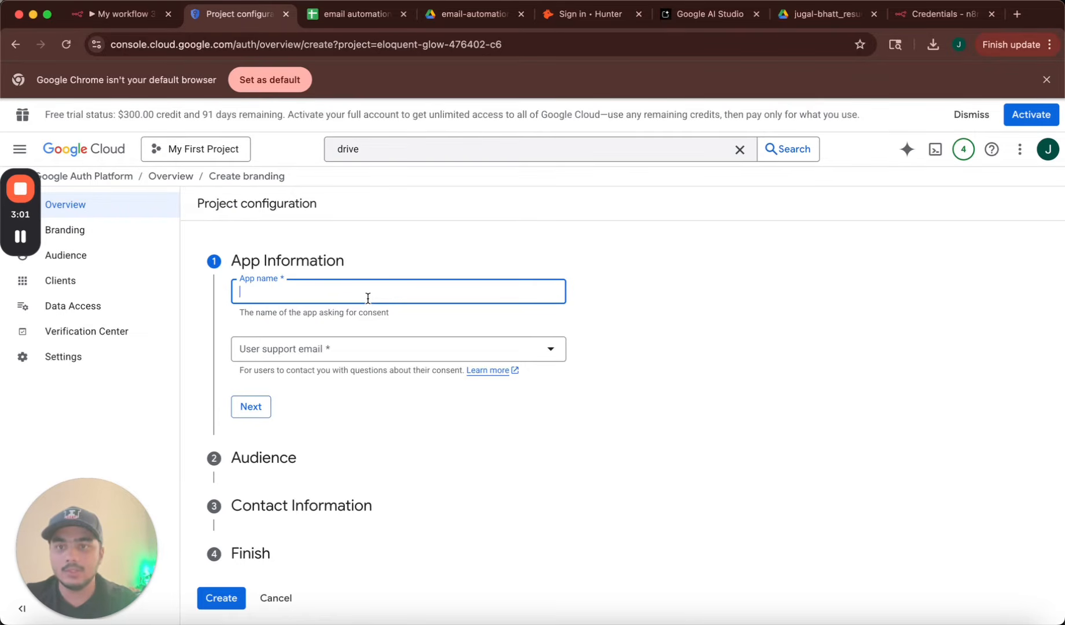
click(209, 149)
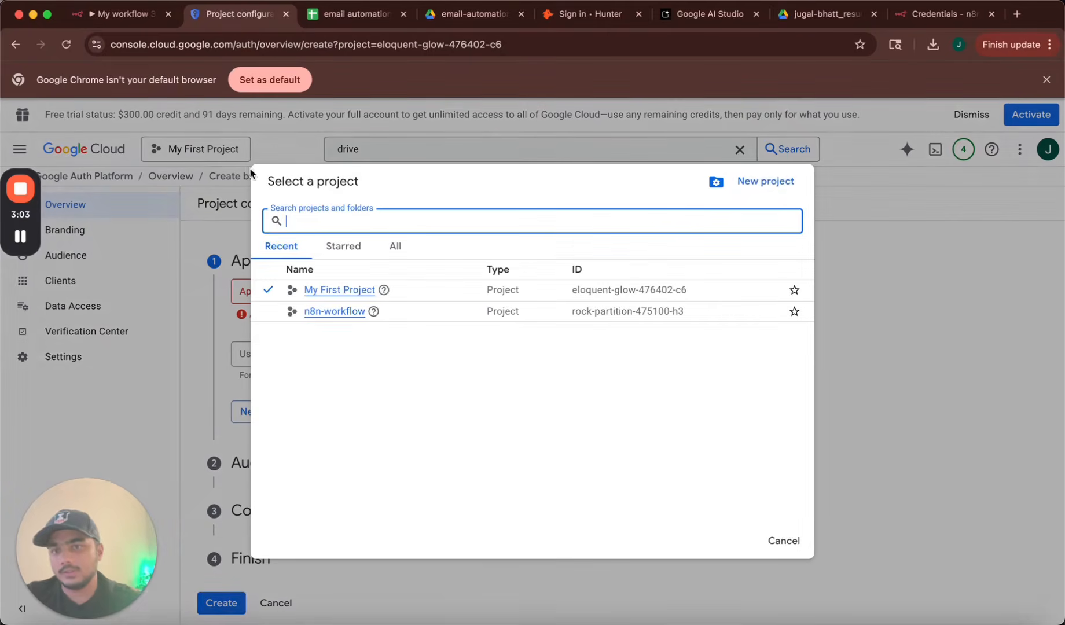
click(865, 287)
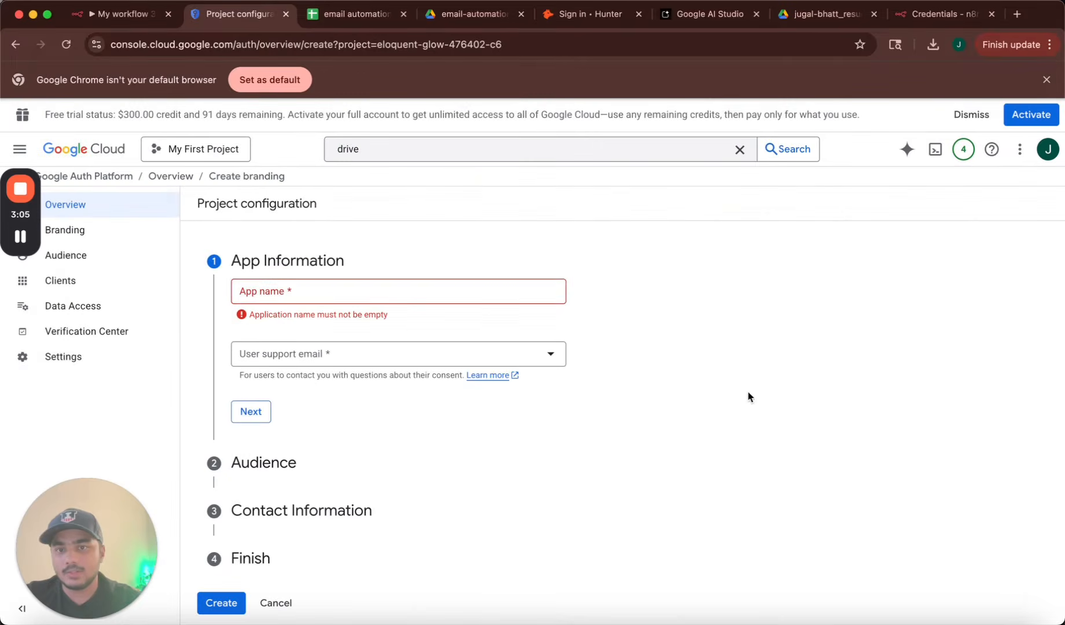
click(291, 290)
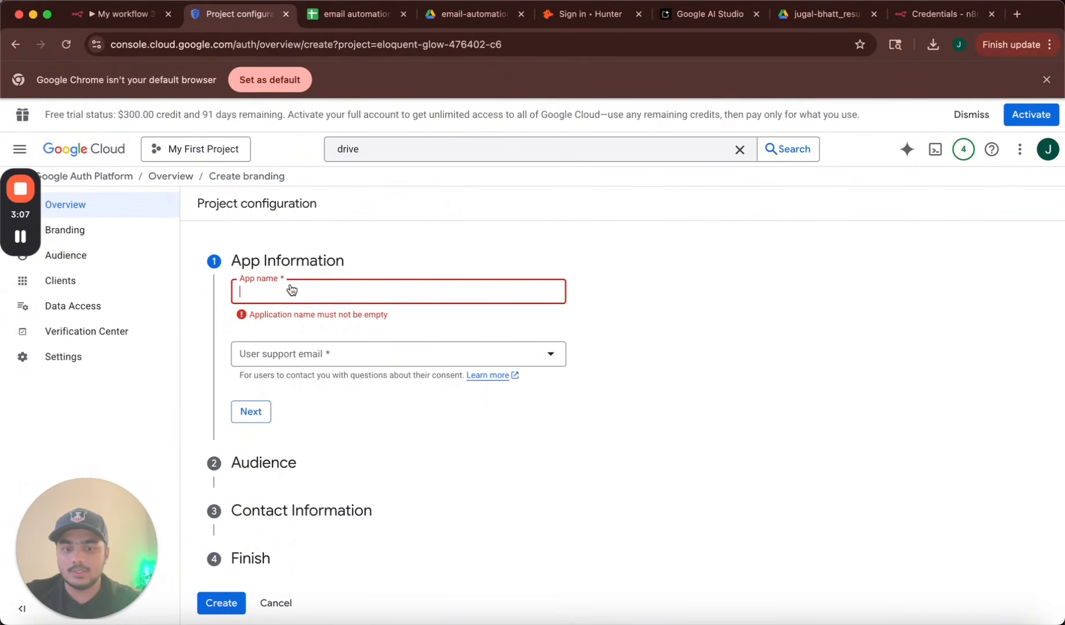
text(n8n-wo)
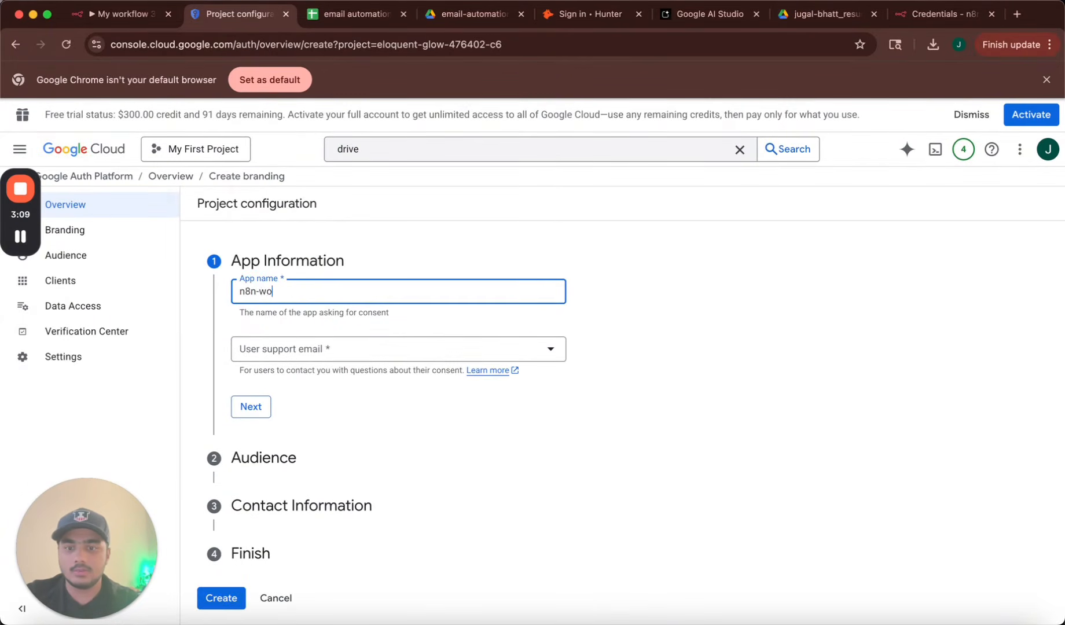
text(rkflow-e)
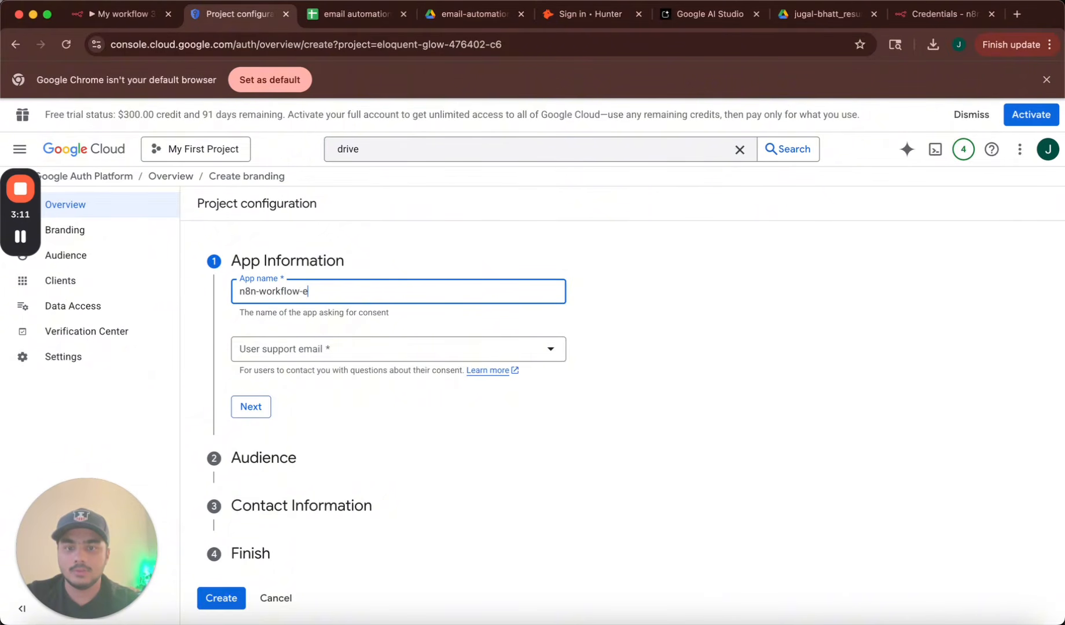
text(-mail)
click(273, 349)
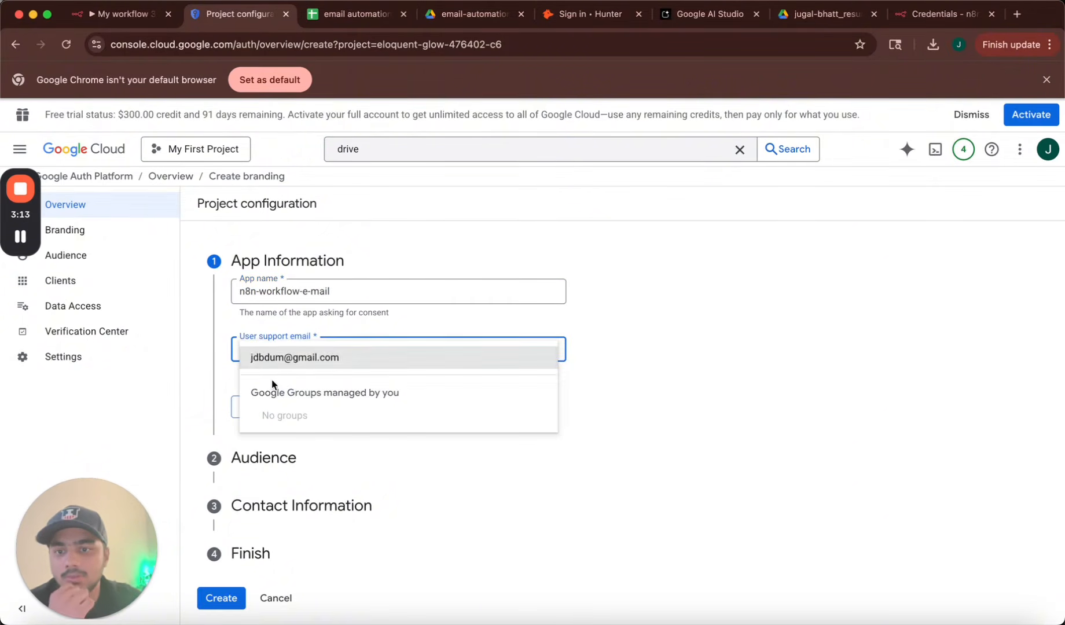
click(284, 357)
click(250, 407)
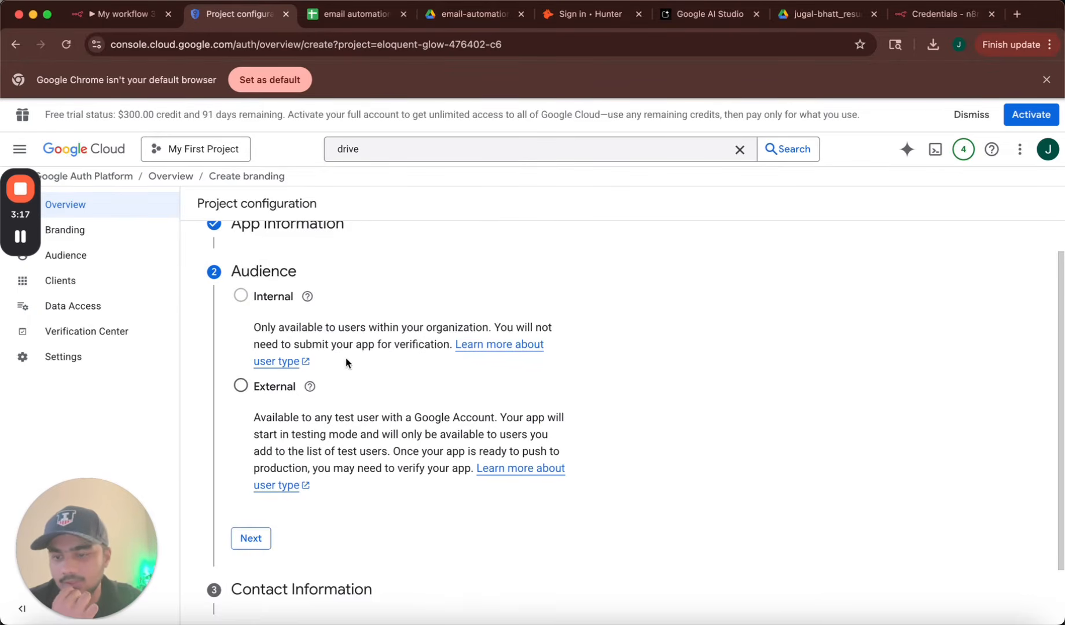
Choose an External audience, enter the contact email, agree to the policy, and create the configuration.
click(240, 386)
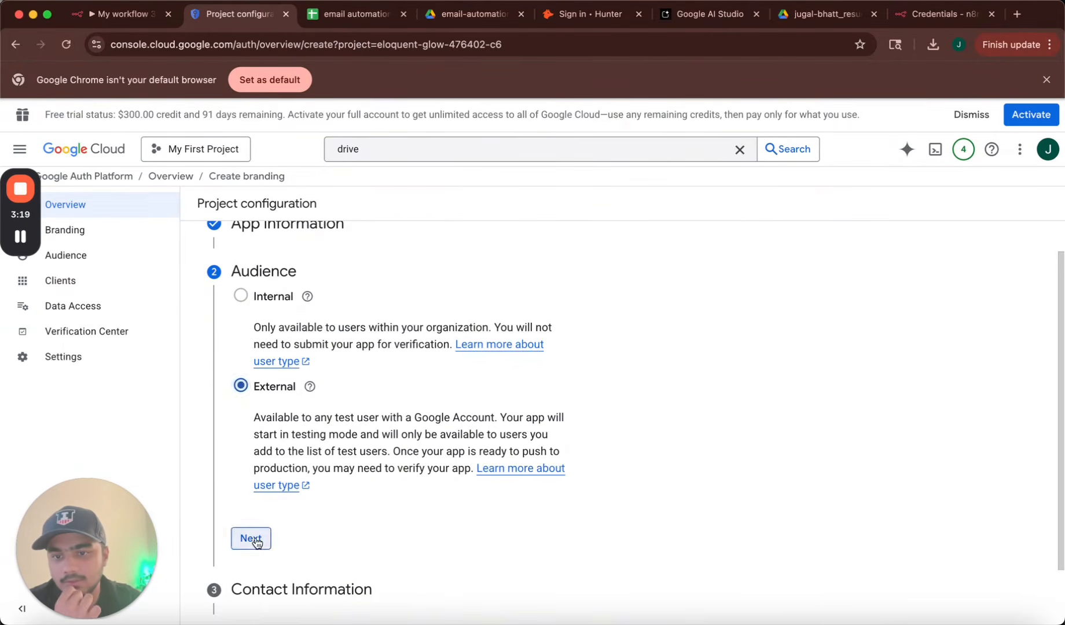
click(252, 539)
click(297, 393)
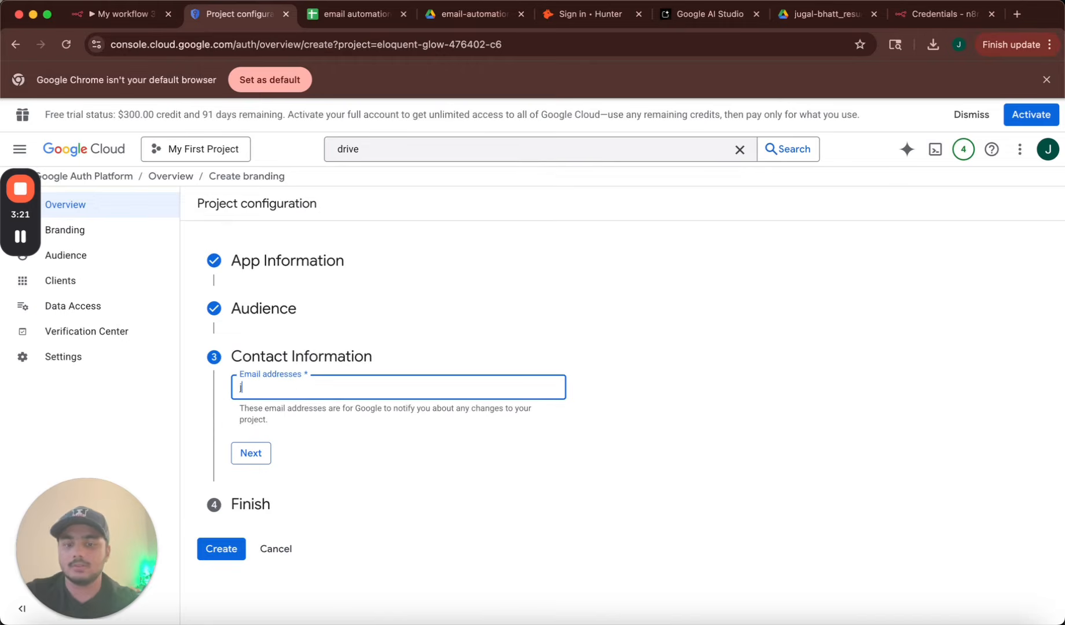
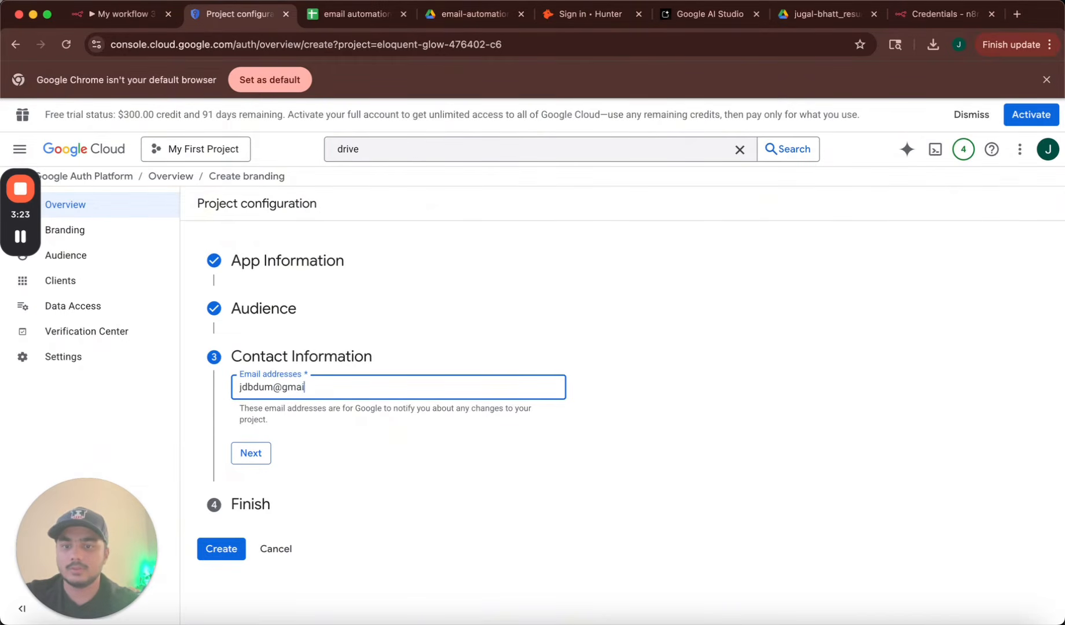
key(Return)
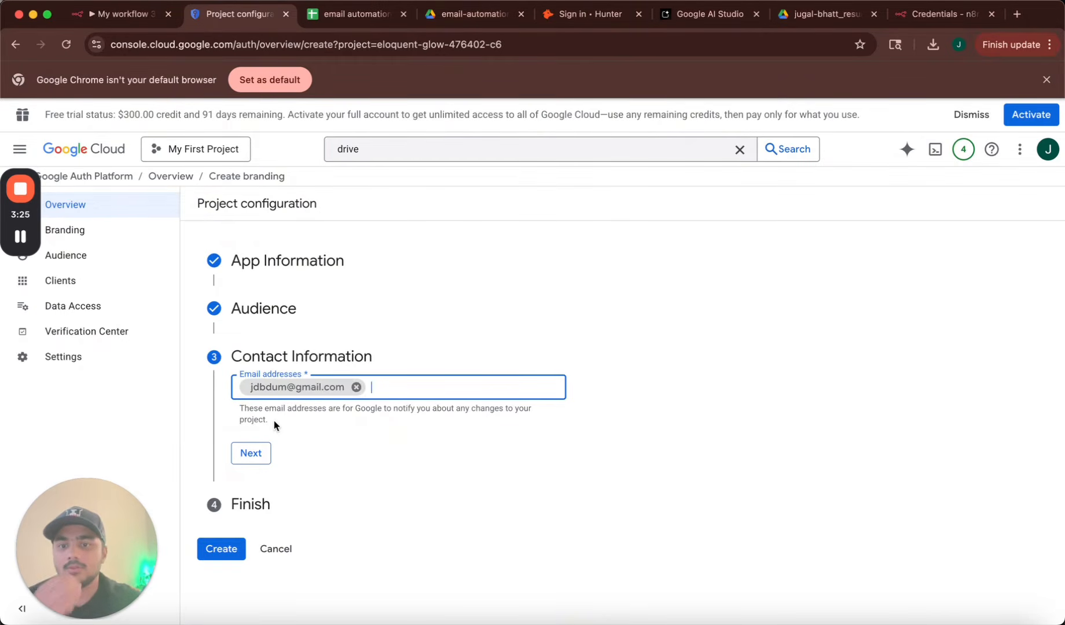
click(242, 457)
click(239, 428)
click(247, 463)
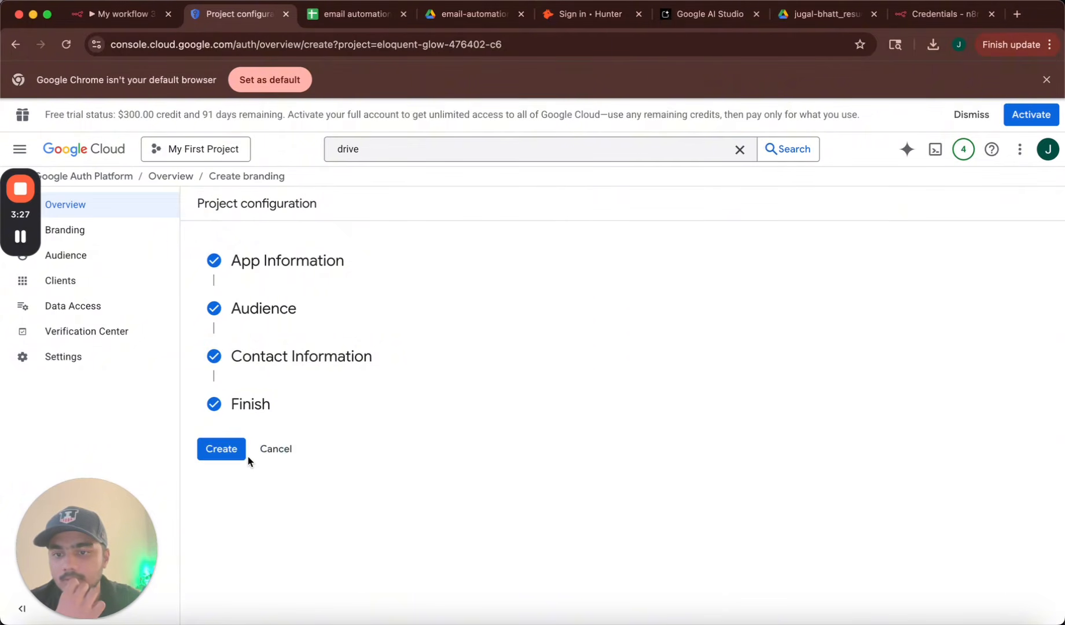
click(227, 448)
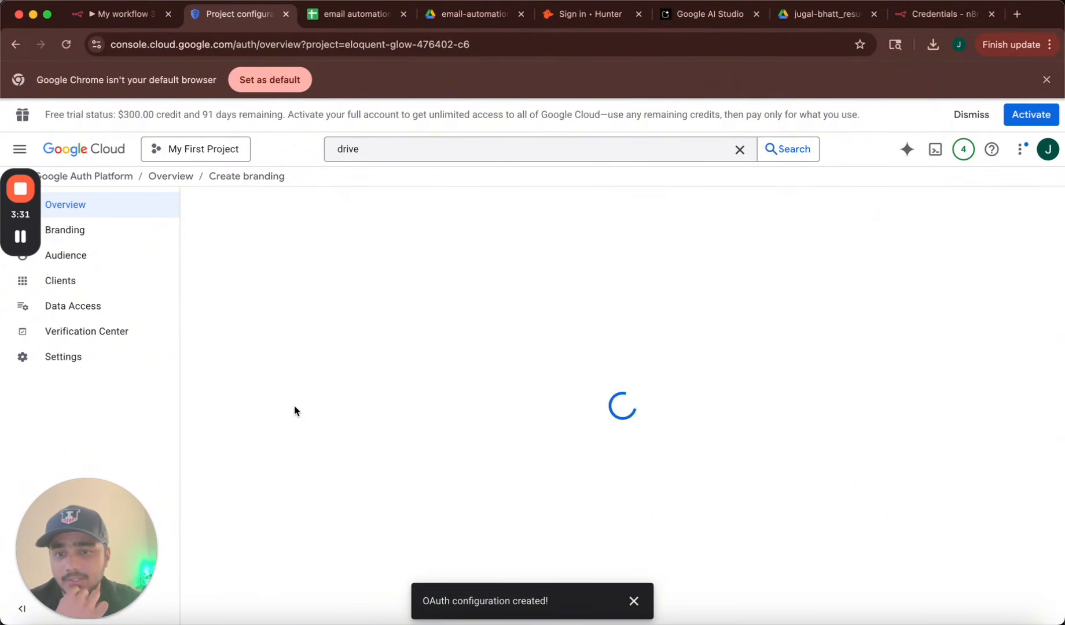
Set up a Web application OAuth client named n8n-workflow-e-mail-automation, then return to n8n.
click(1004, 308)
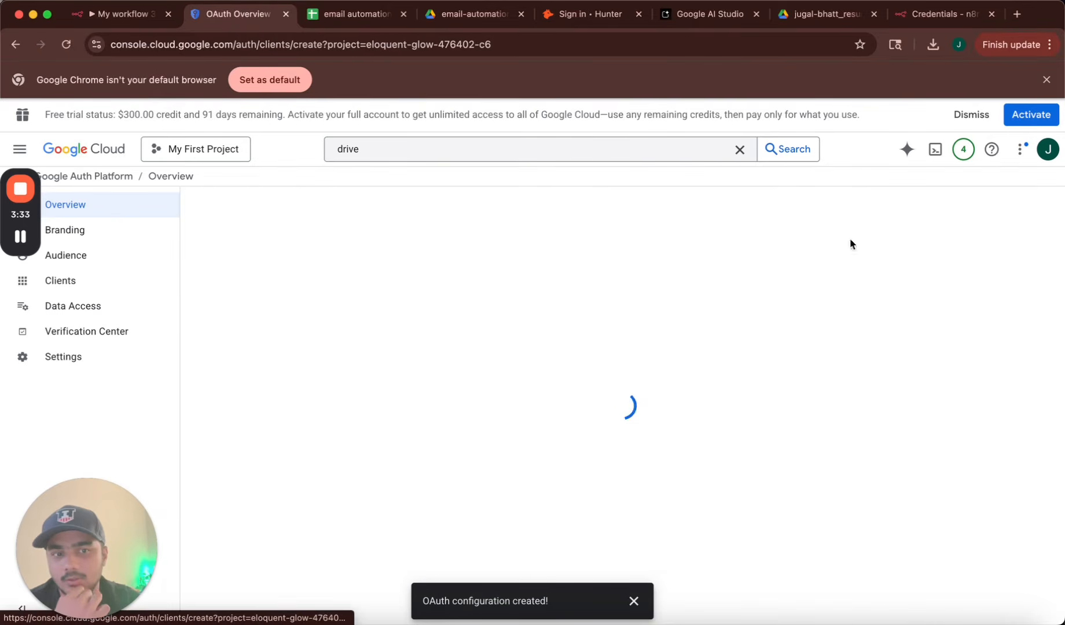
click(321, 316)
click(266, 311)
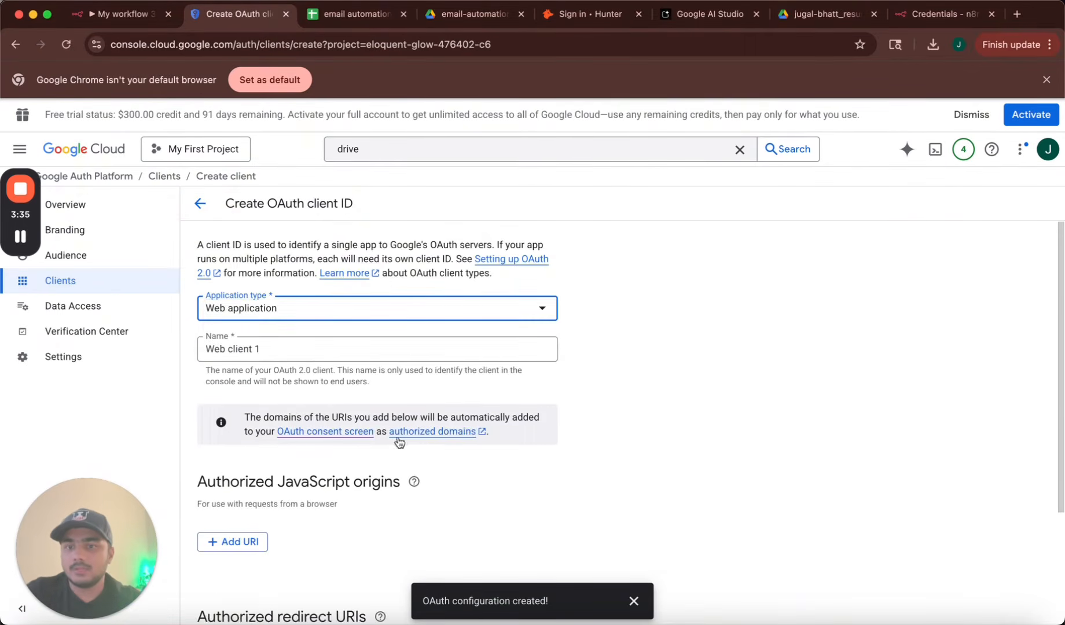
click(312, 332)
key(super+a)
text(n8)
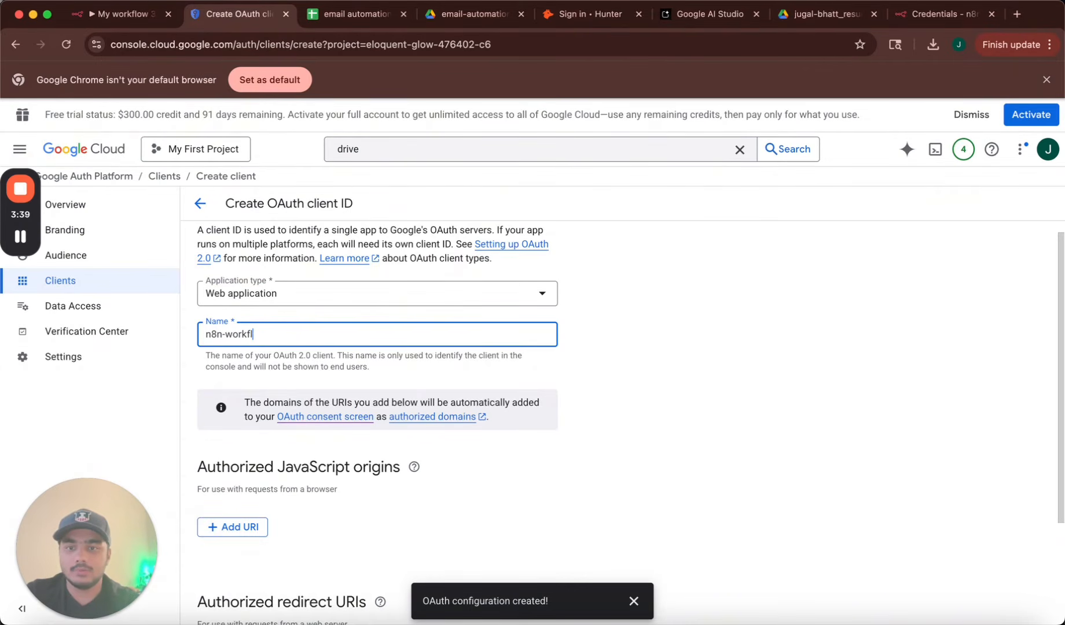
text(n-workflow-email-)
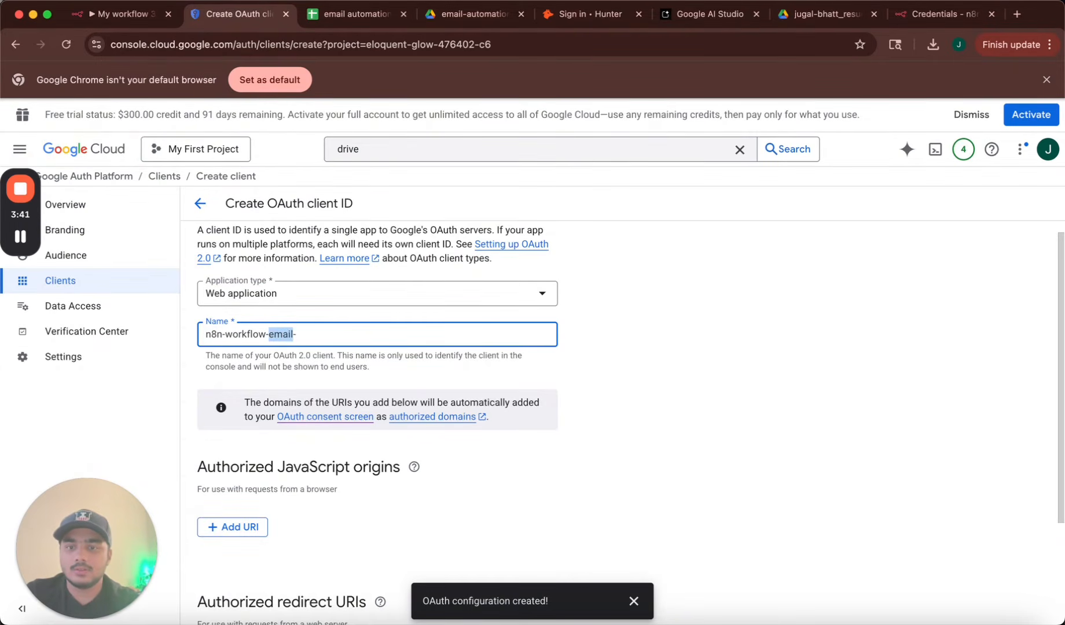
key(BackSpace)
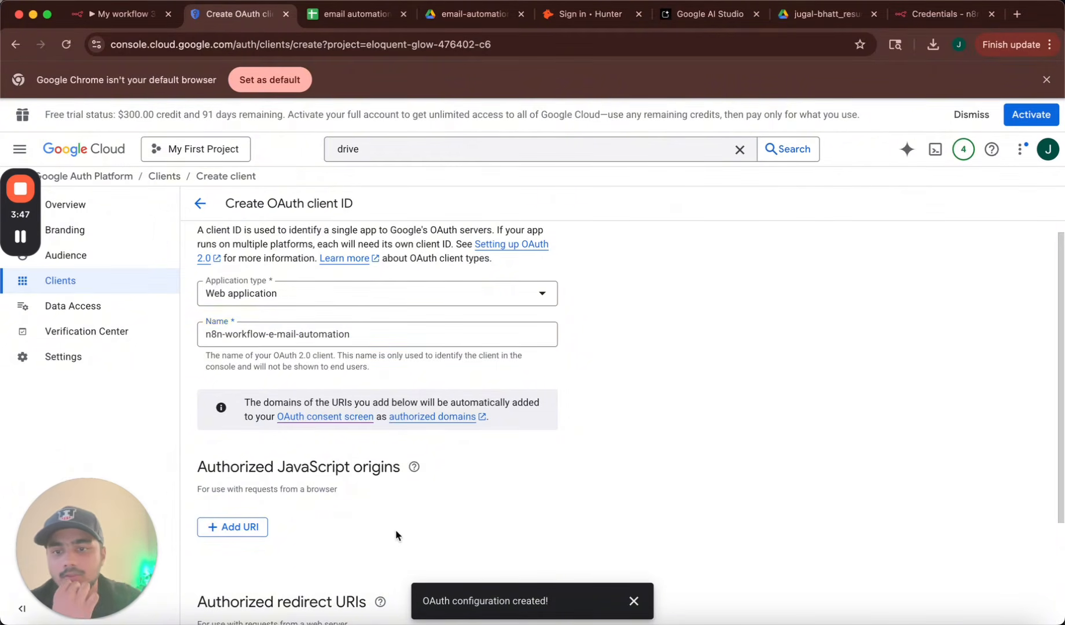
scroll(396, 535, down, 3)
drag(205, 461, 376, 462)
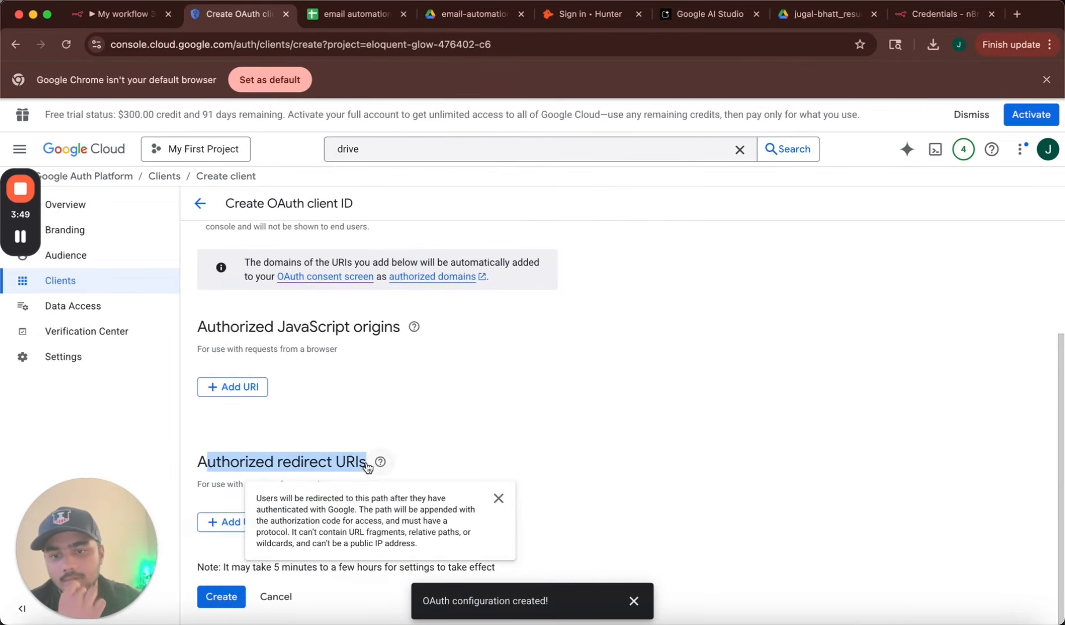
click(340, 458)
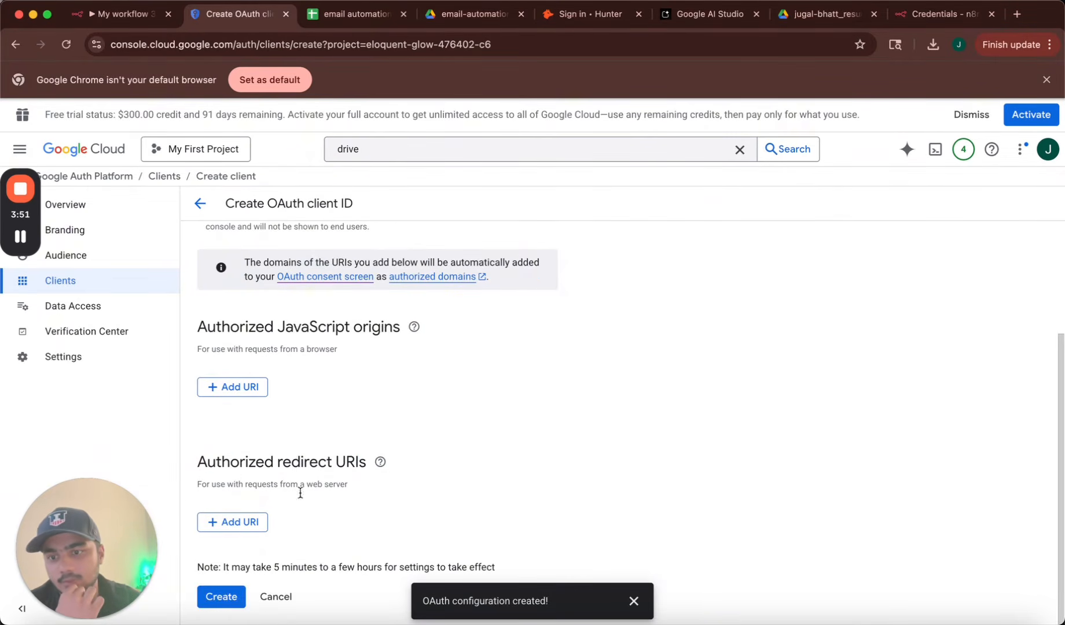
click(127, 16)
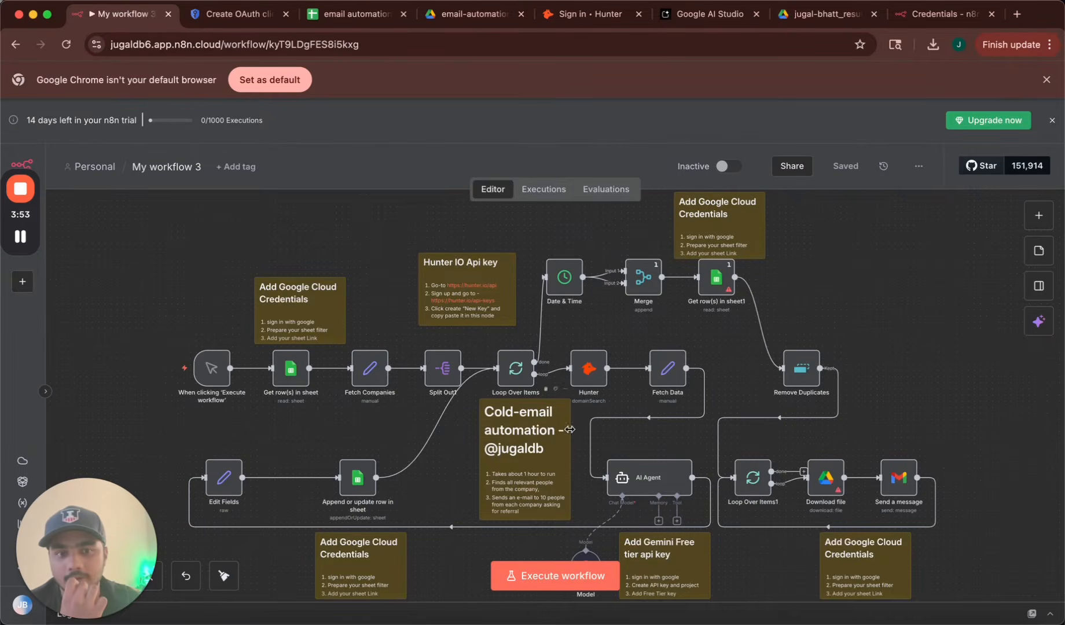
Open the Download file node and create a new Google Drive credential.
double_click(825, 478)
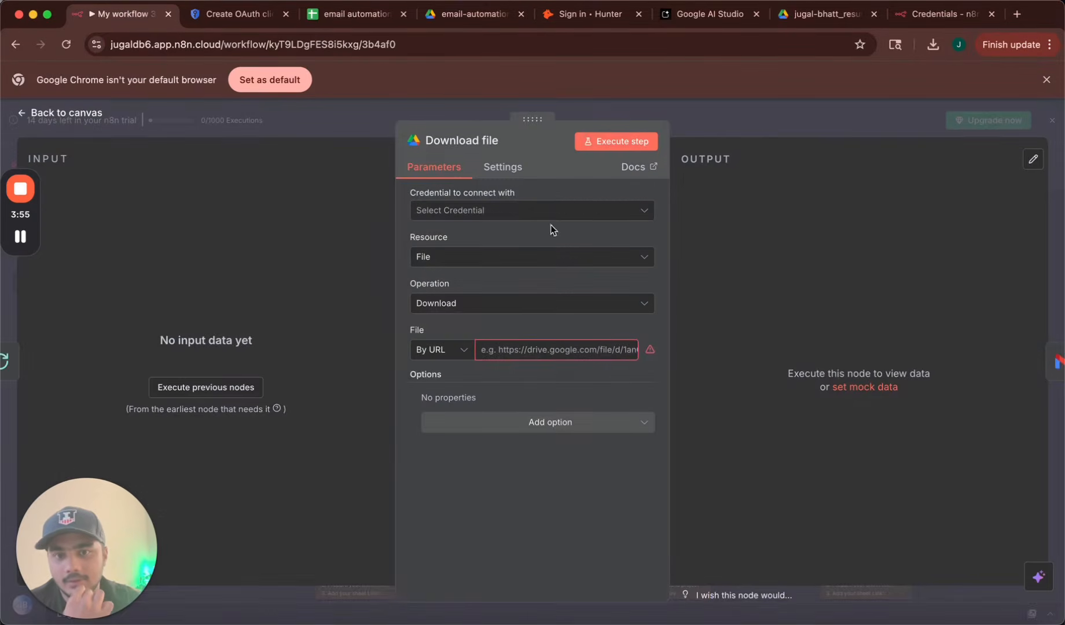
click(573, 216)
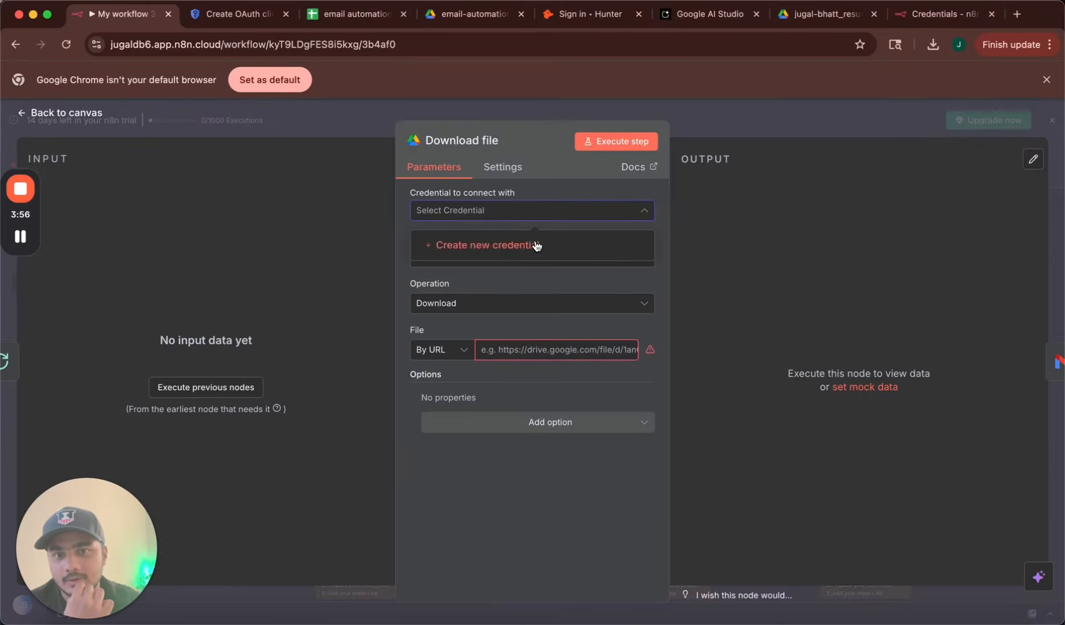
click(534, 240)
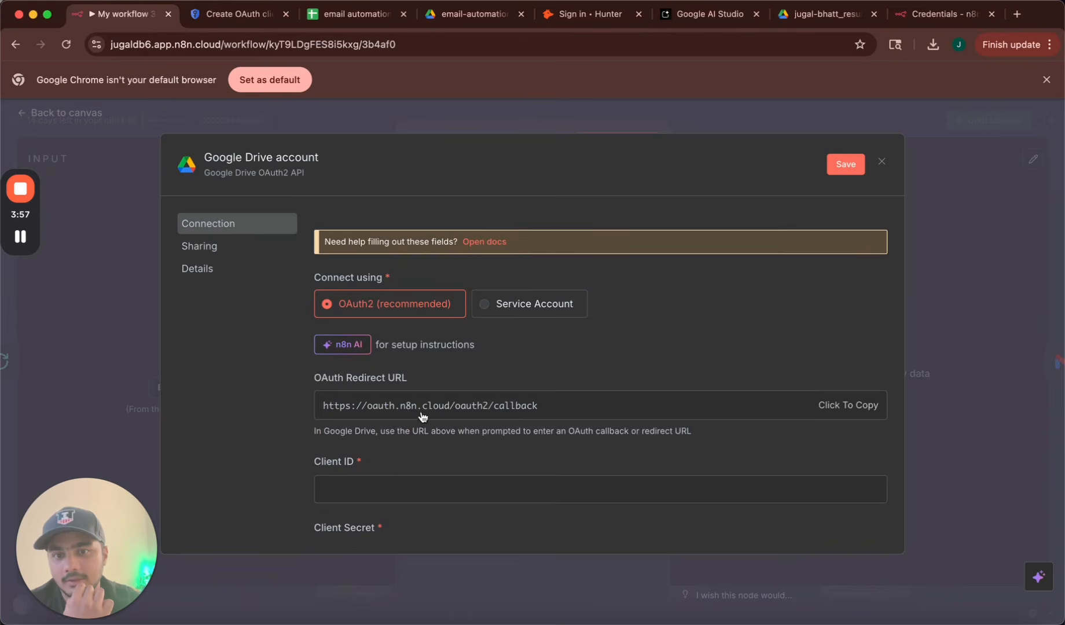
scroll(386, 418, down, 3)
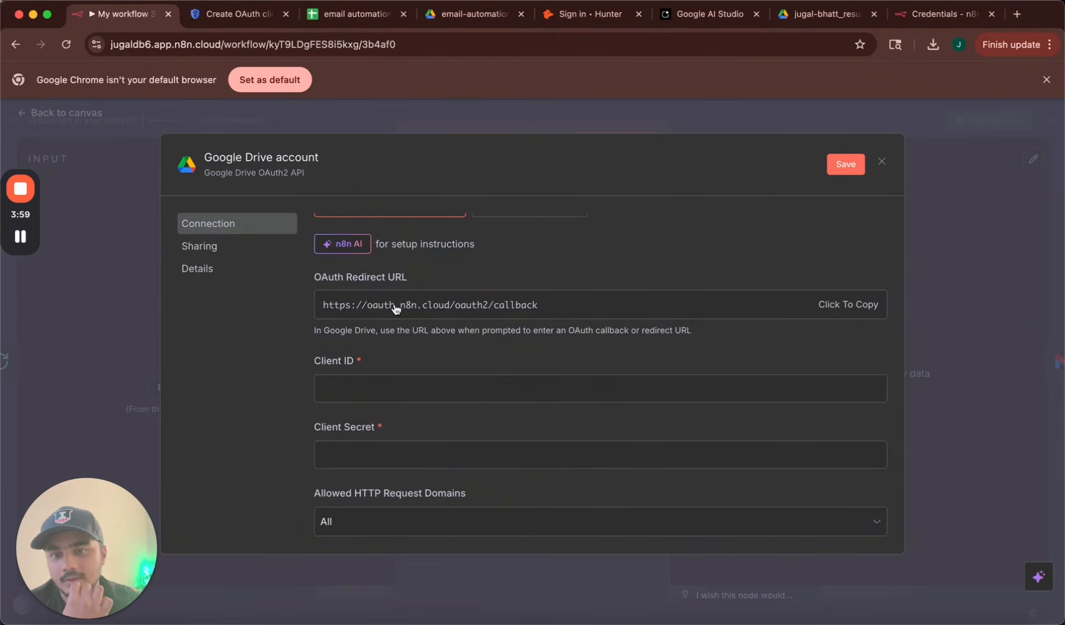
click(396, 307)
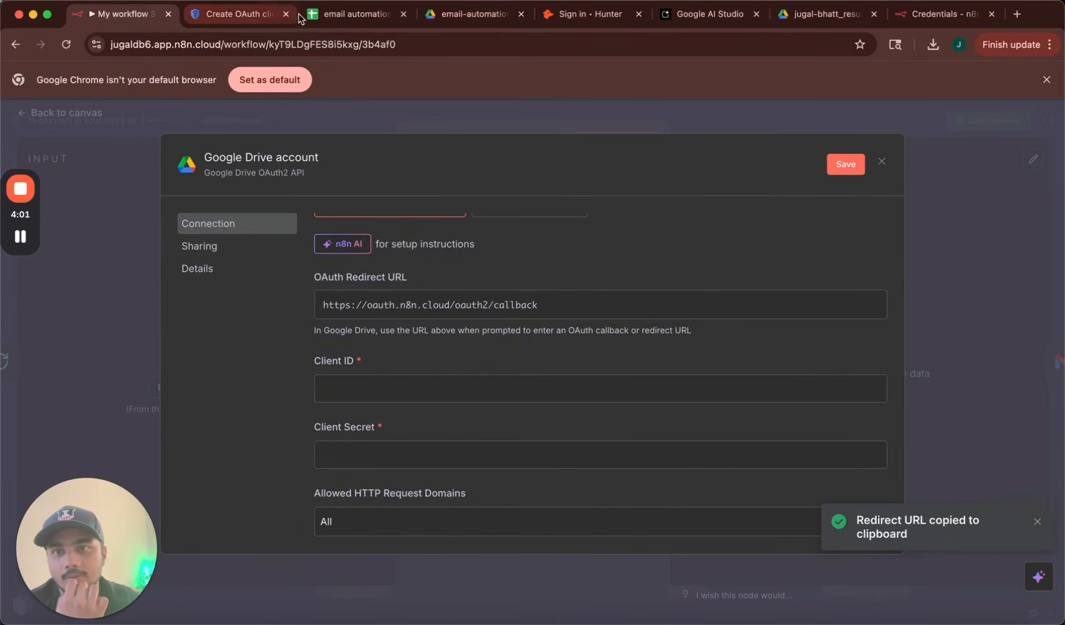
click(264, 13)
click(220, 521)
key(super+v)
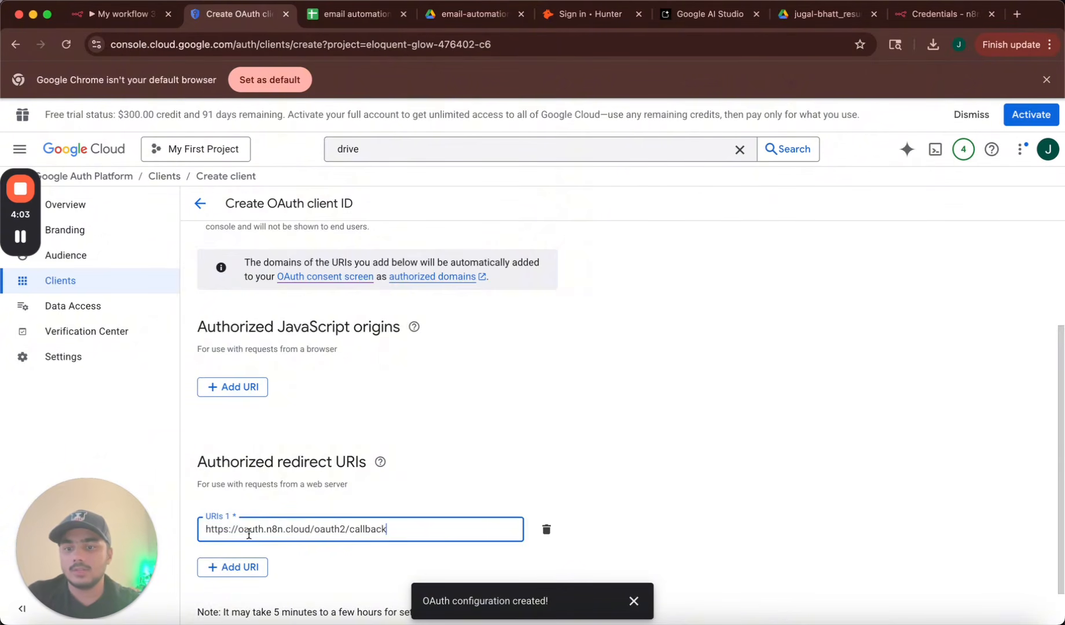
Create the OAuth client to get its ID and secret, and go back to n8n's Google Drive credential.
scroll(249, 536, down, 1)
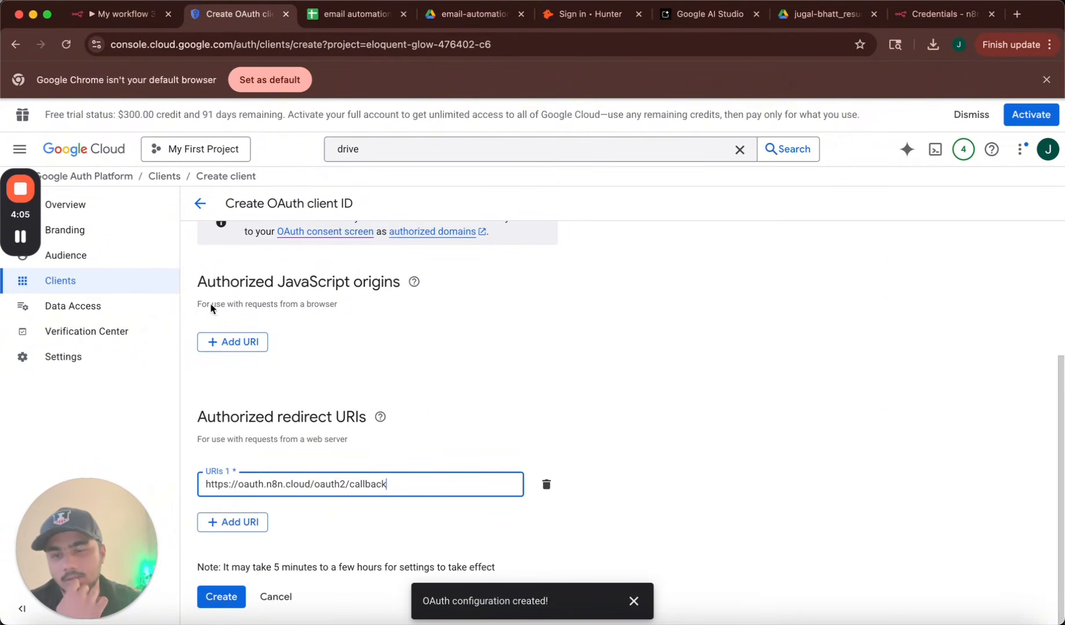
click(223, 597)
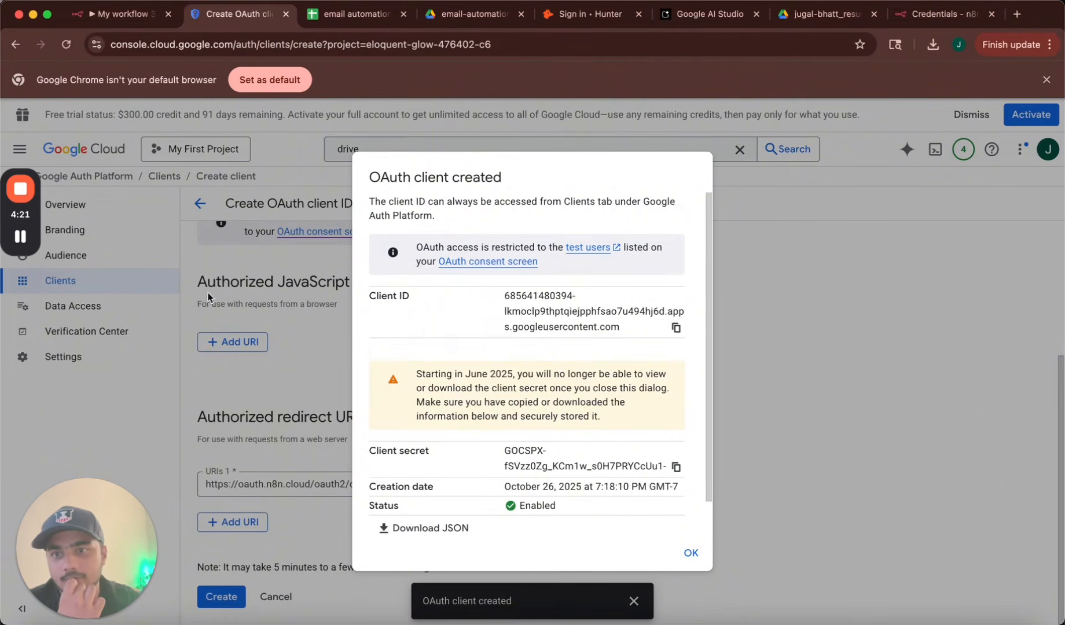
click(125, 14)
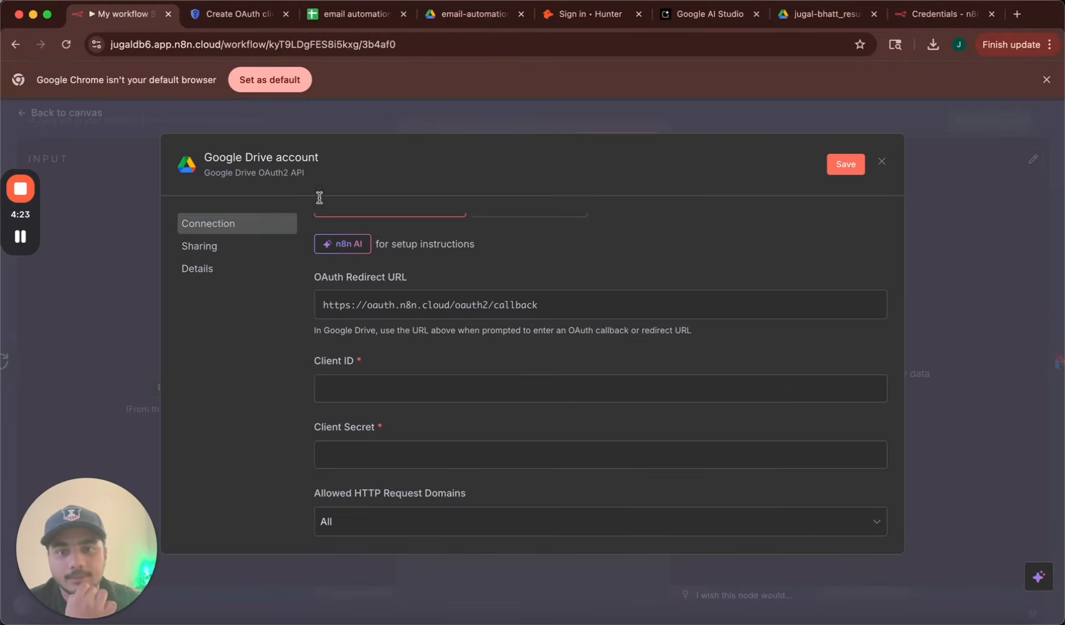
Paste the OAuth Client ID and Client Secret into the n8n Google Drive credential.
click(403, 388)
key(super+v)
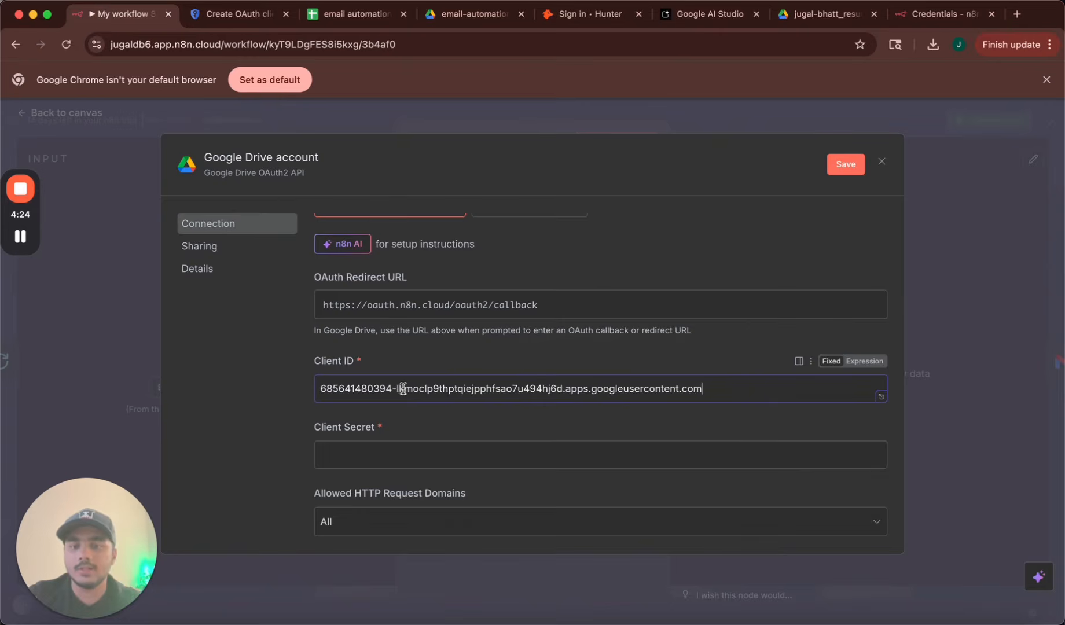
click(229, 15)
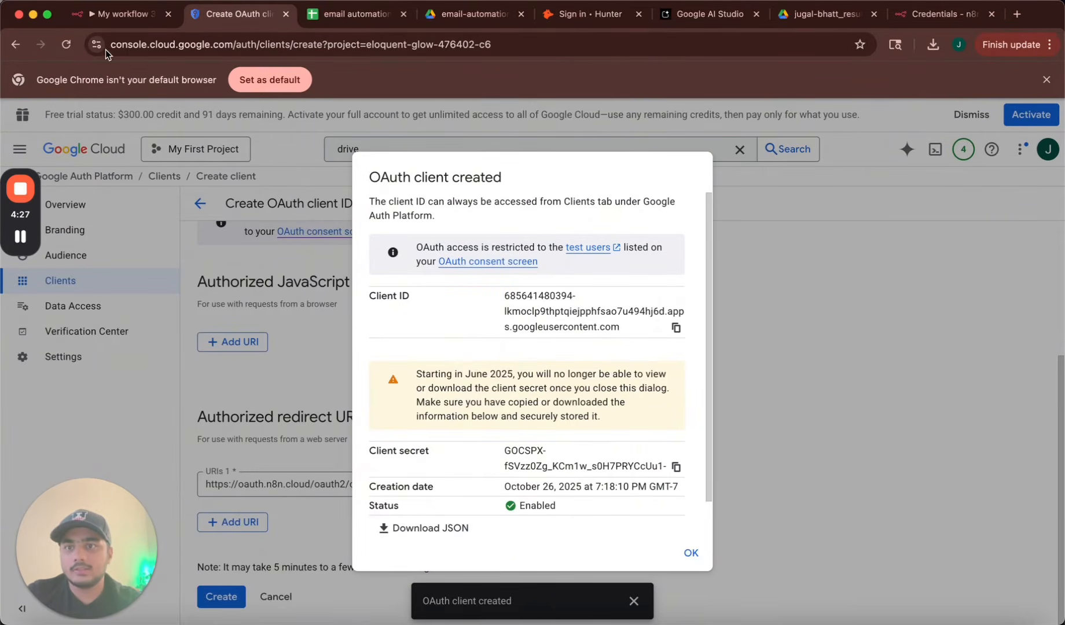
click(119, 14)
click(428, 451)
key(super+v)
scroll(428, 449, down, 5)
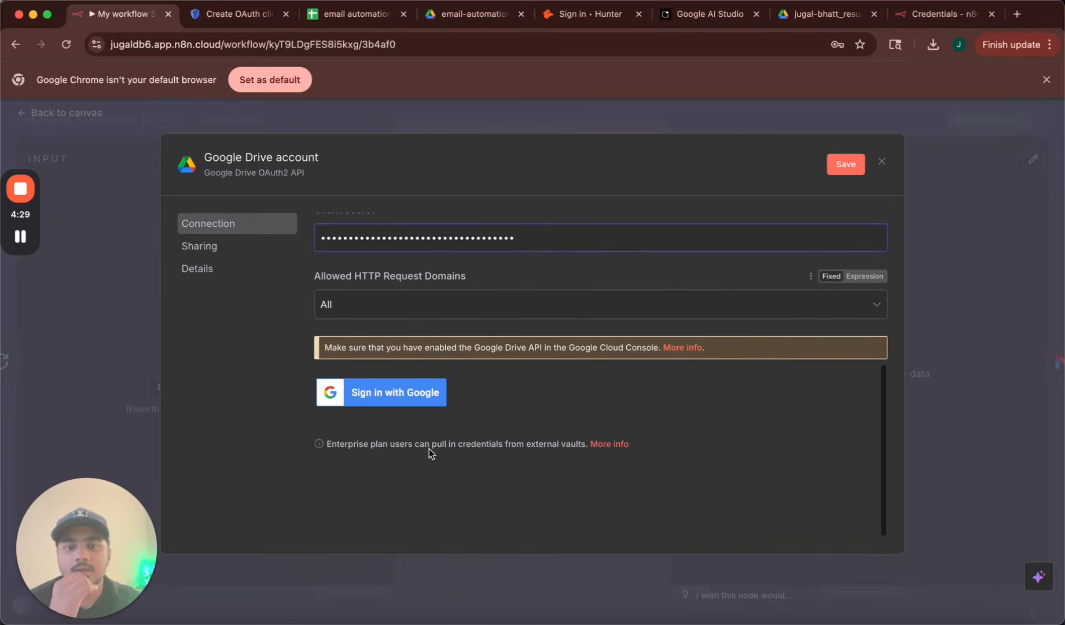
Try signing in with Google, close the Access blocked window, and return to Google Cloud.
click(396, 397)
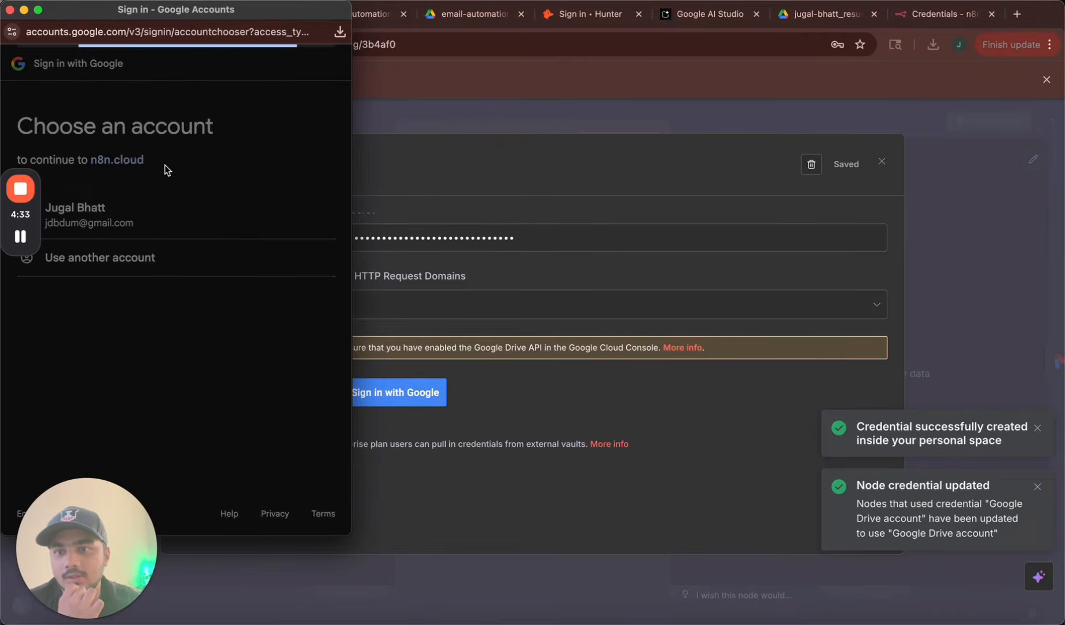
click(185, 214)
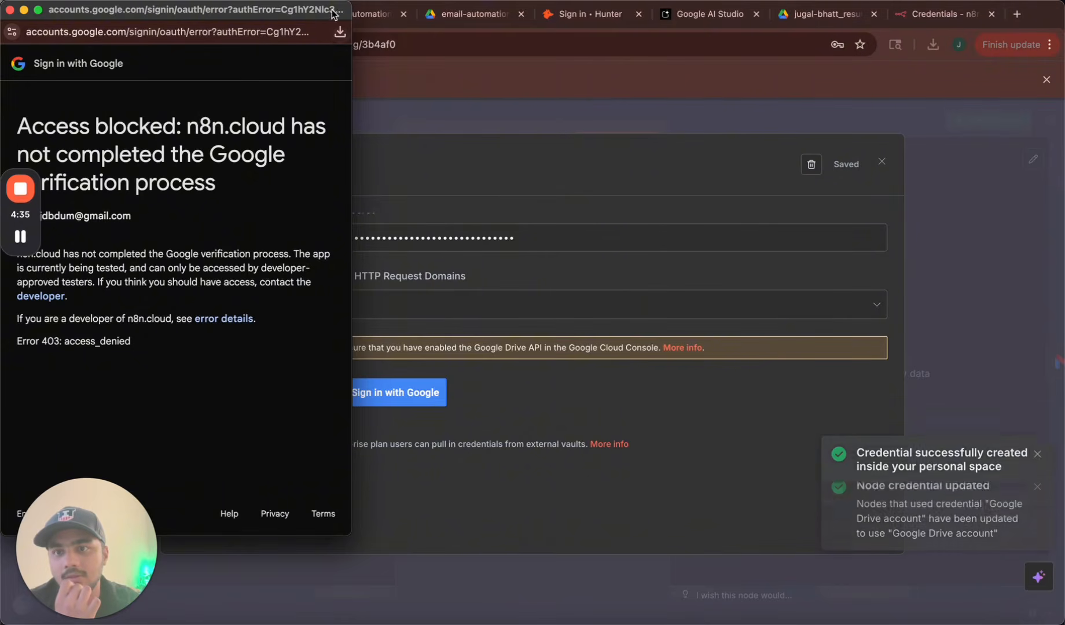
drag(331, 14, 661, 18)
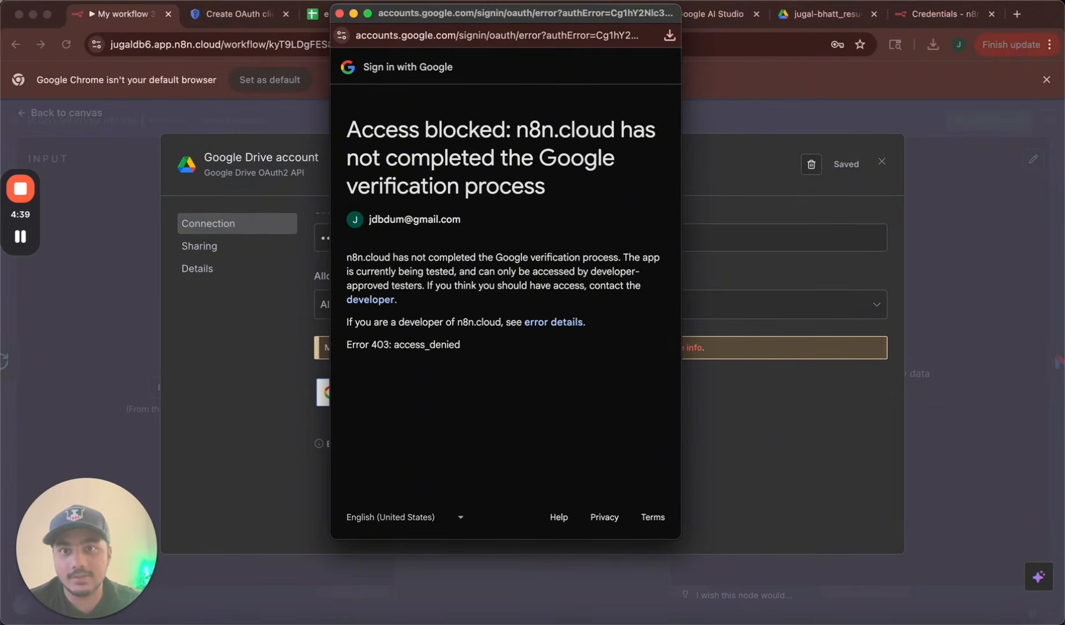
click(339, 12)
click(237, 14)
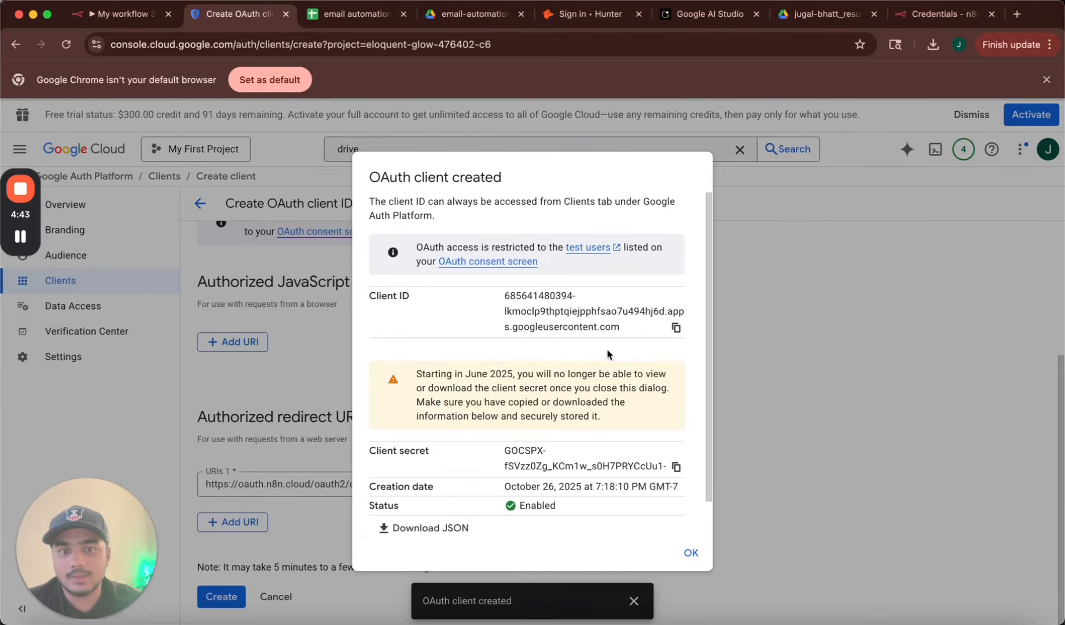
Check the test-users help page, then open the OAuth consent screen settings.
click(599, 247)
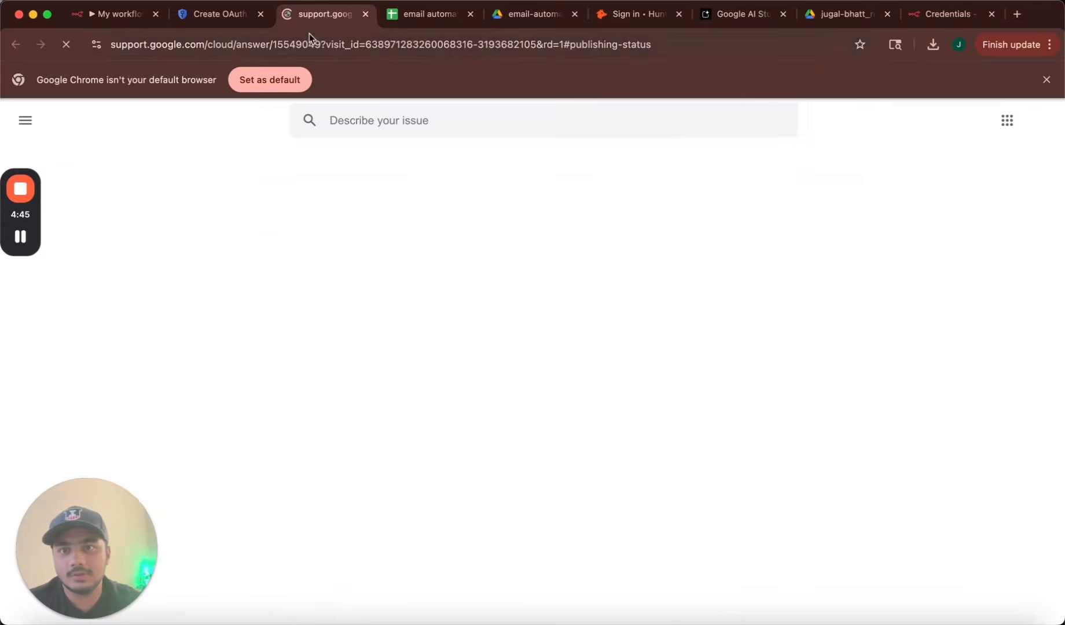
scroll(292, 364, up, 15)
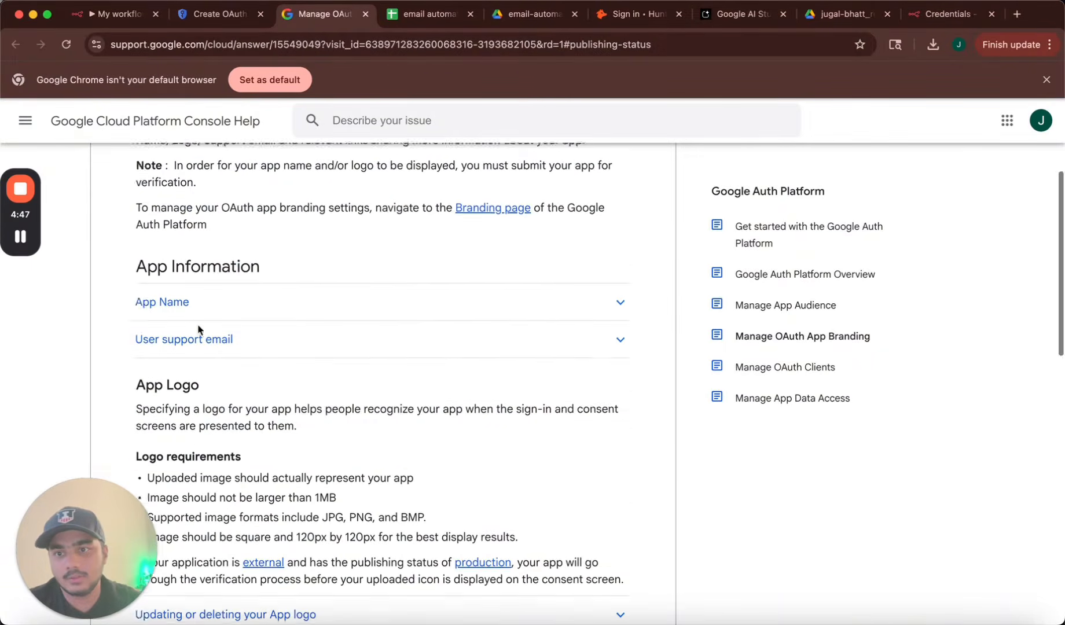
scroll(199, 341, up, 4)
scroll(202, 414, down, 3)
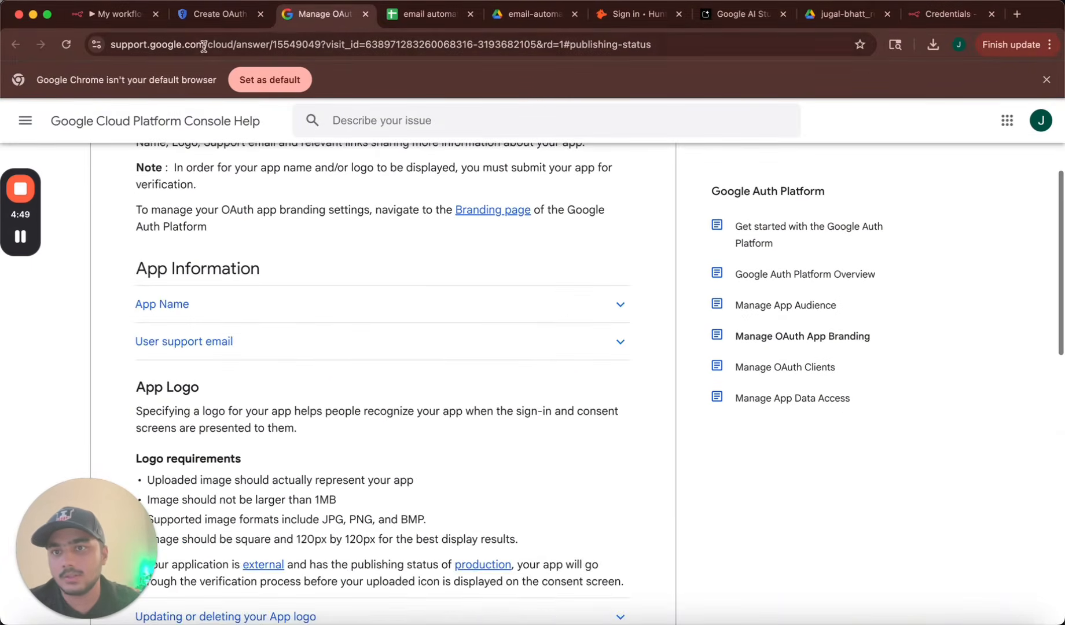
click(217, 17)
click(499, 263)
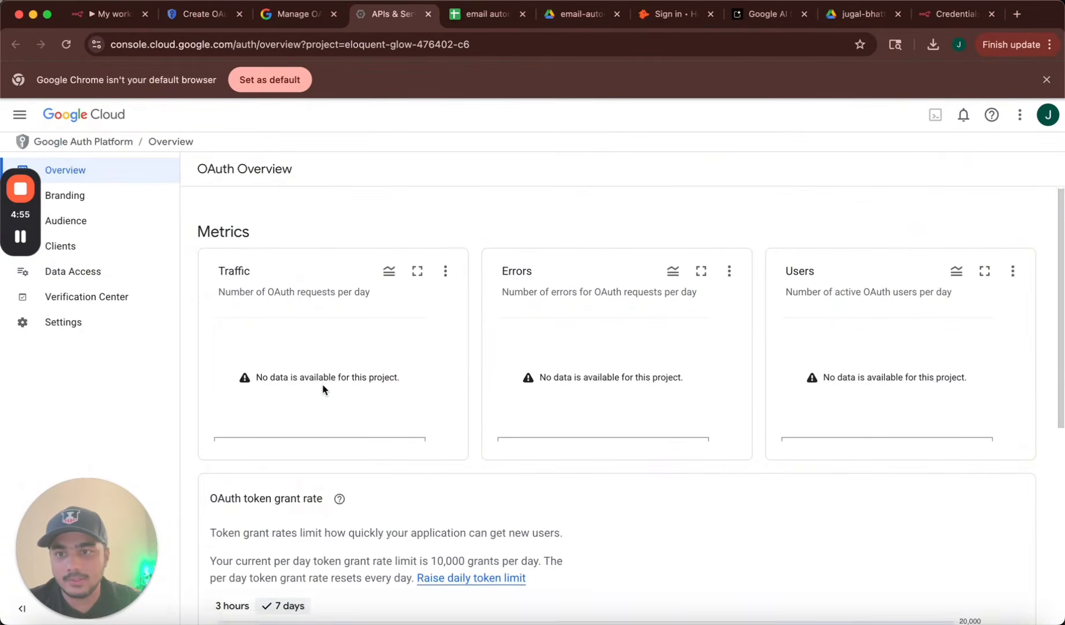
scroll(322, 388, down, 5)
scroll(322, 387, up, 5)
mouse_move(25, 224)
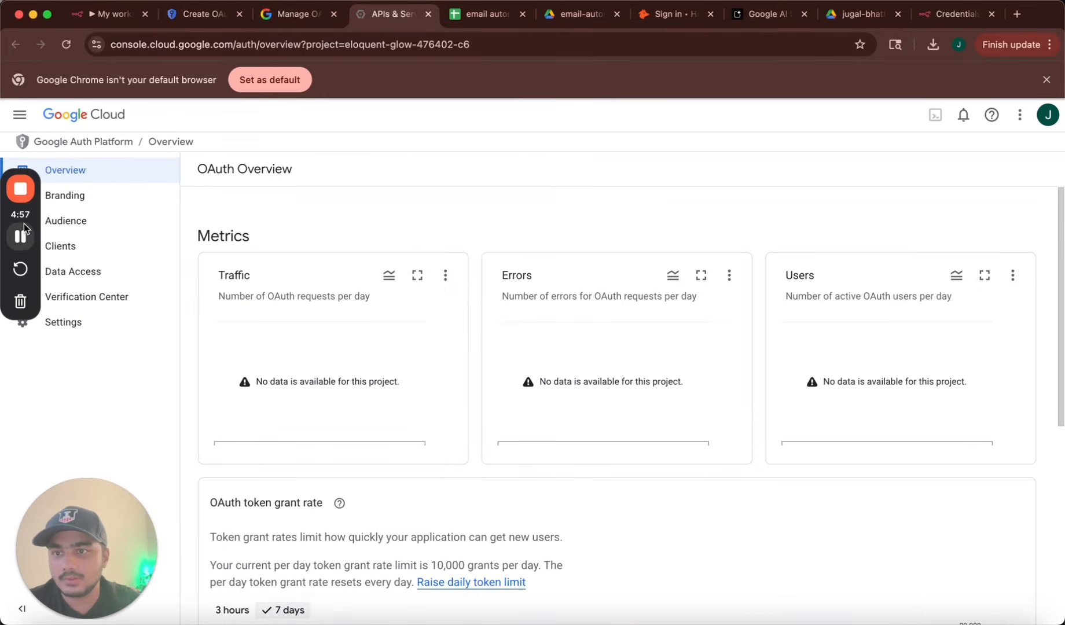
drag(24, 224, 37, 494)
click(86, 228)
Publish the OAuth app to production from the Audience page, then return to n8n.
click(90, 224)
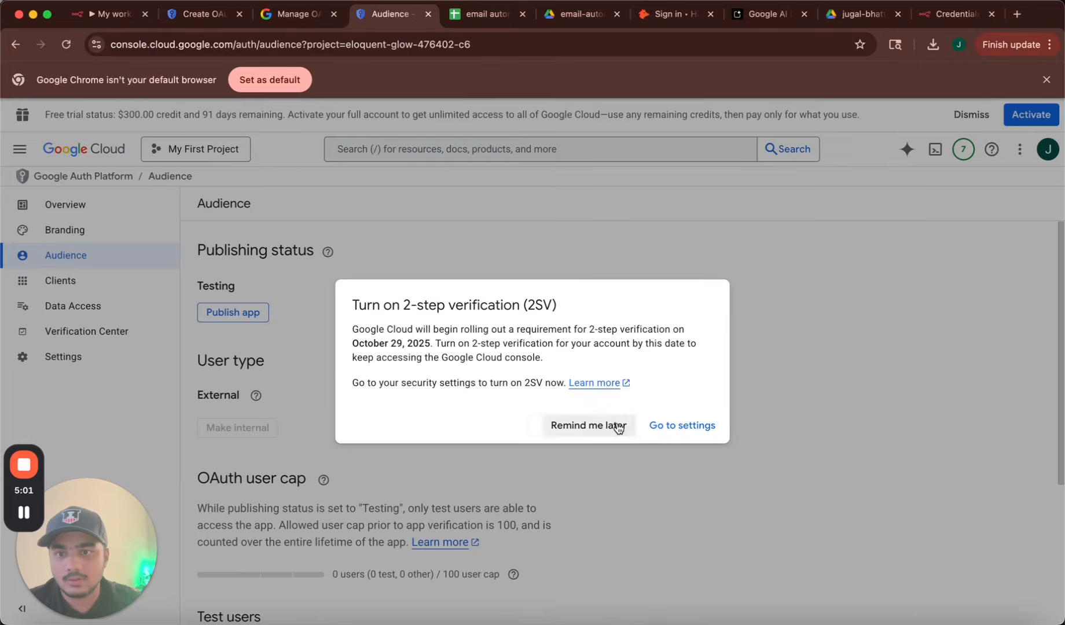
click(618, 427)
click(233, 312)
click(698, 426)
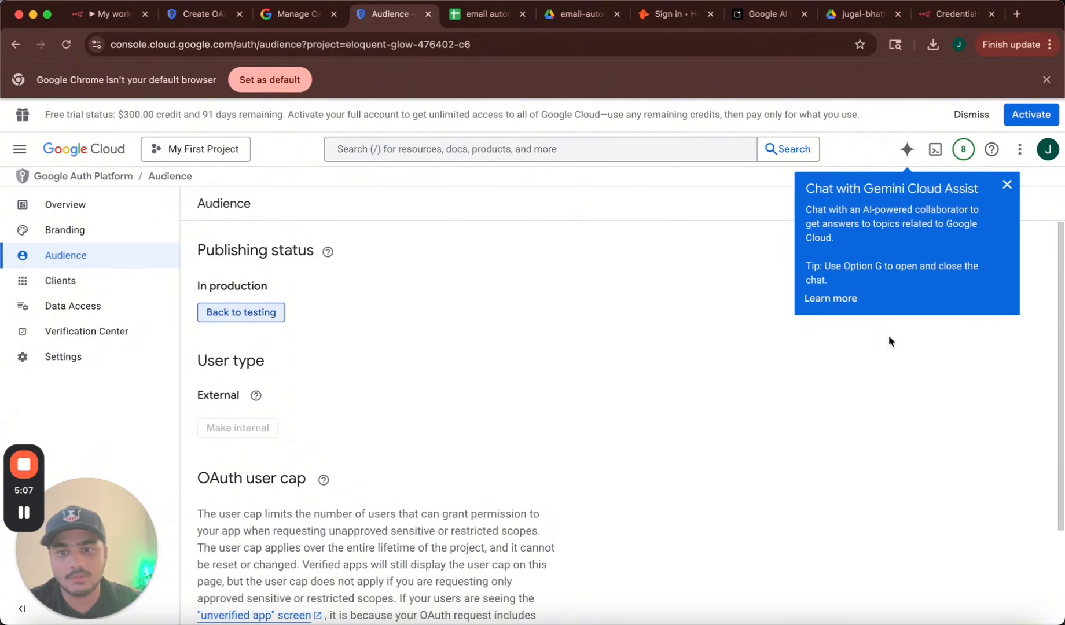
click(1007, 184)
scroll(452, 430, down, 3)
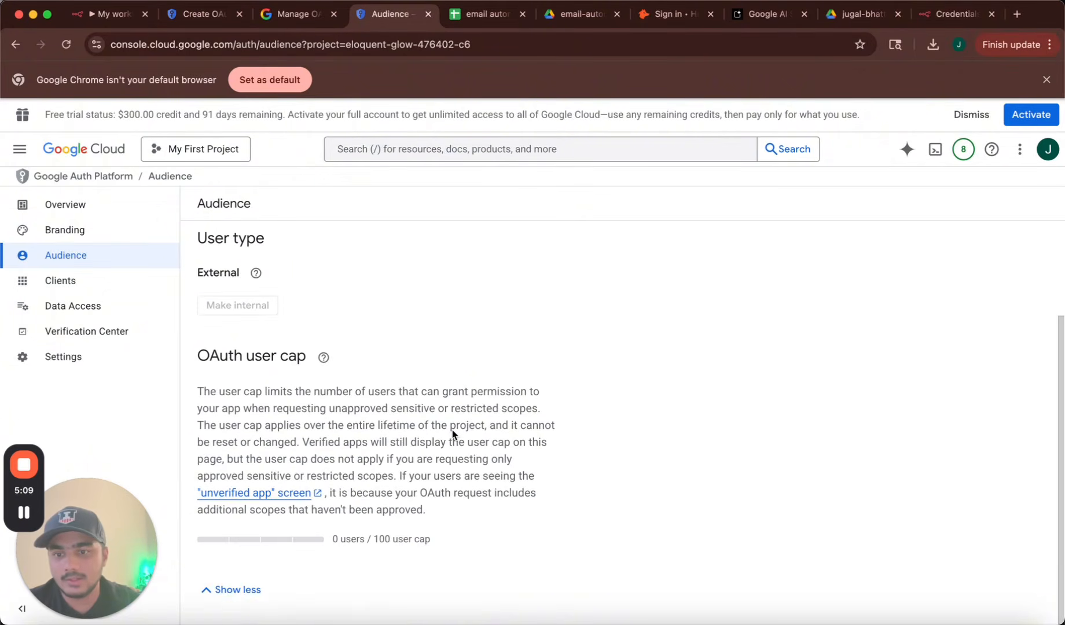
scroll(452, 430, up, 3)
click(112, 20)
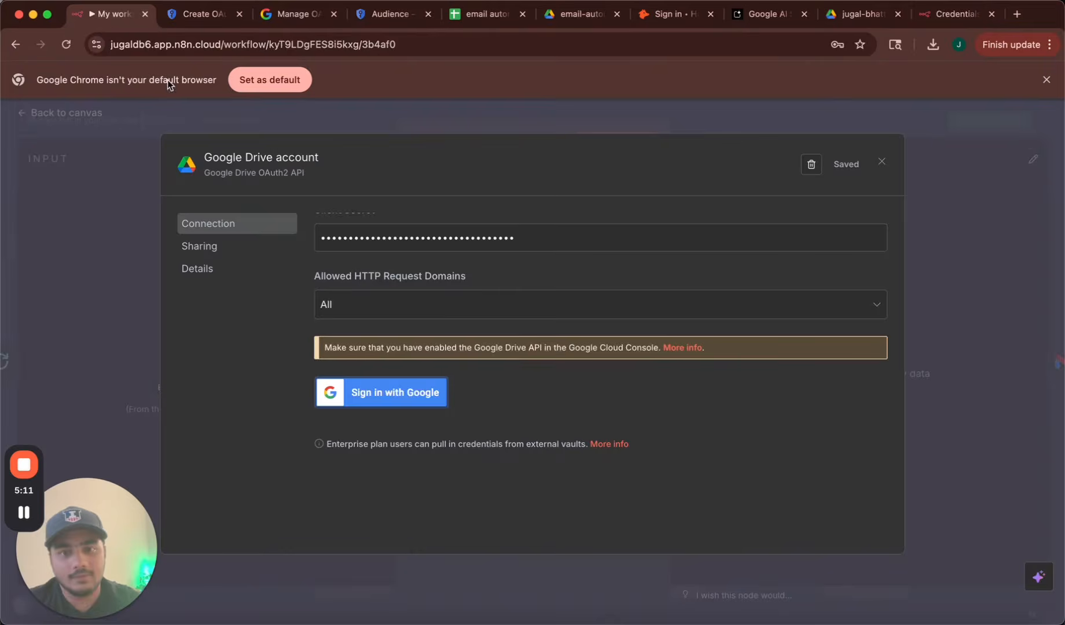
Authorize the Drive credential with the Google account, letting the unverified n8n.cloud app have all permissions.
click(414, 396)
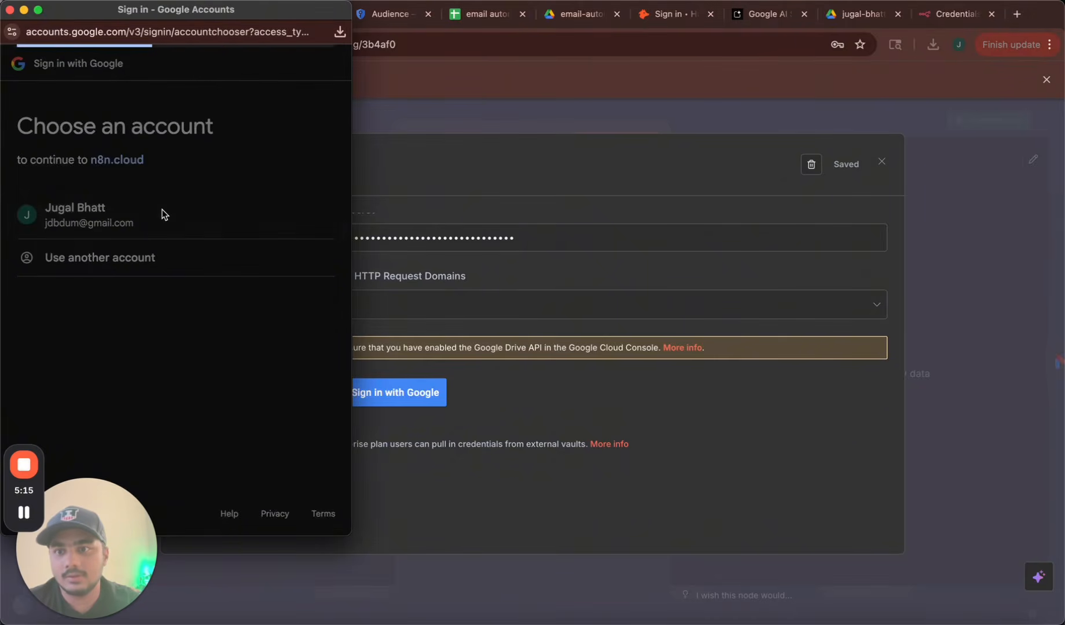
click(162, 214)
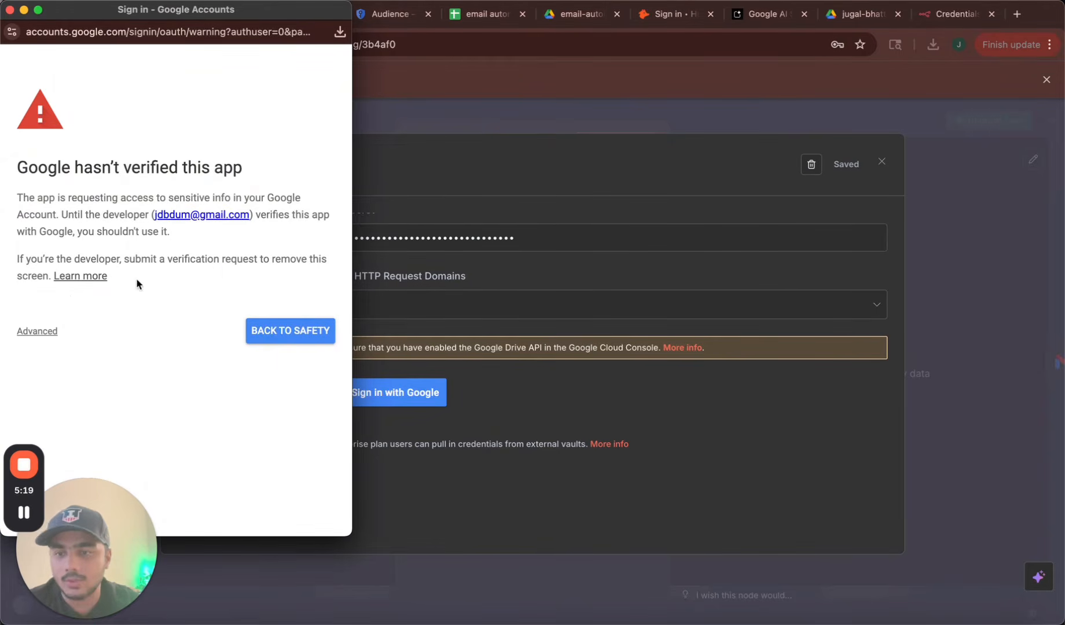
click(43, 331)
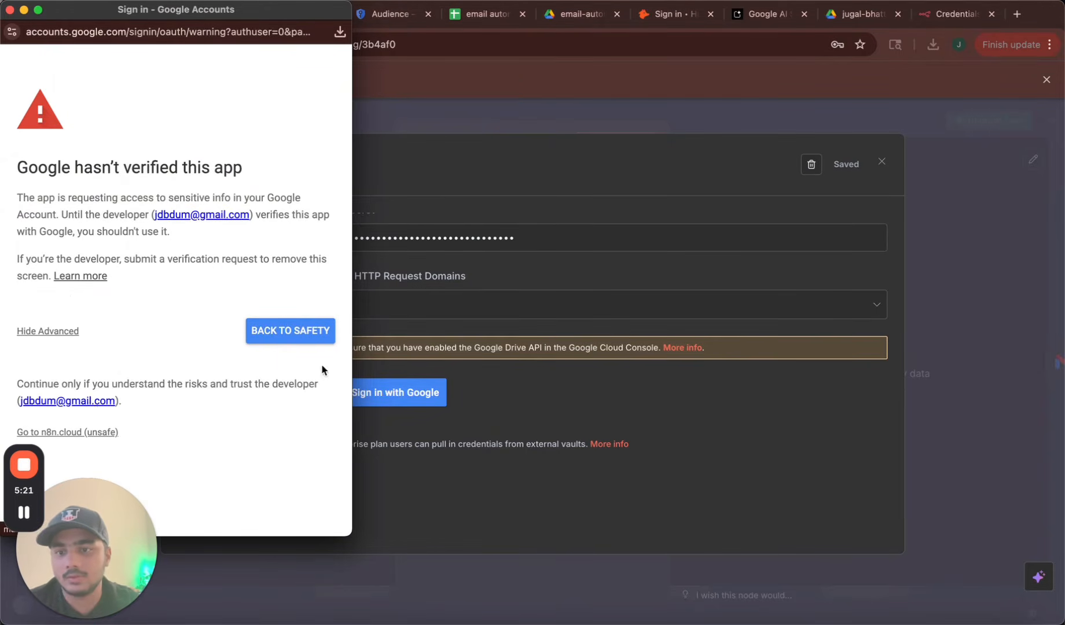
click(69, 433)
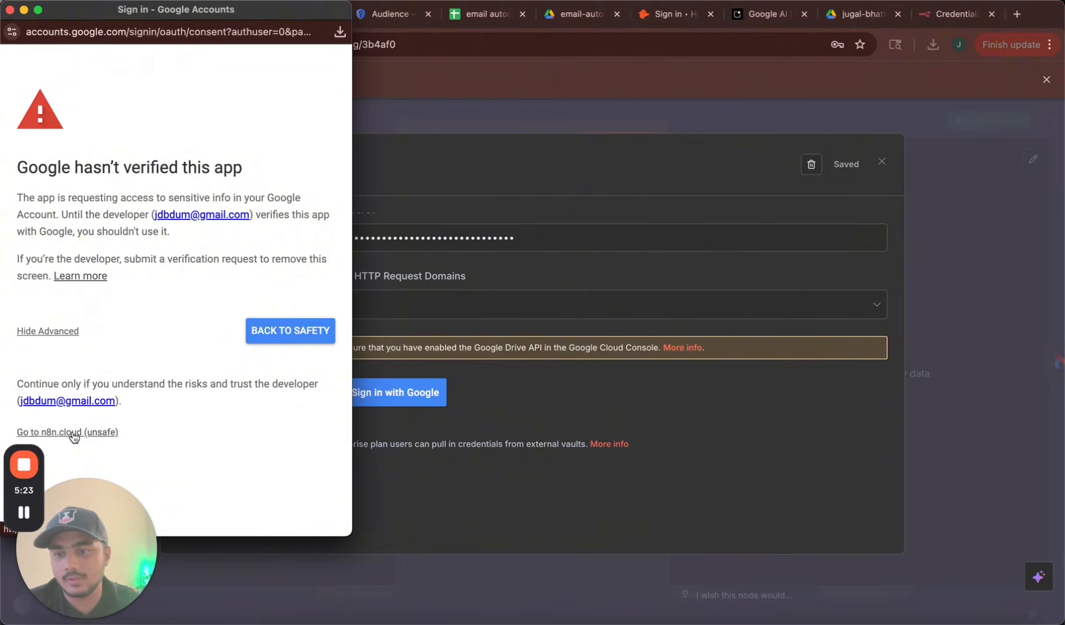
click(25, 375)
scroll(34, 376, down, 2)
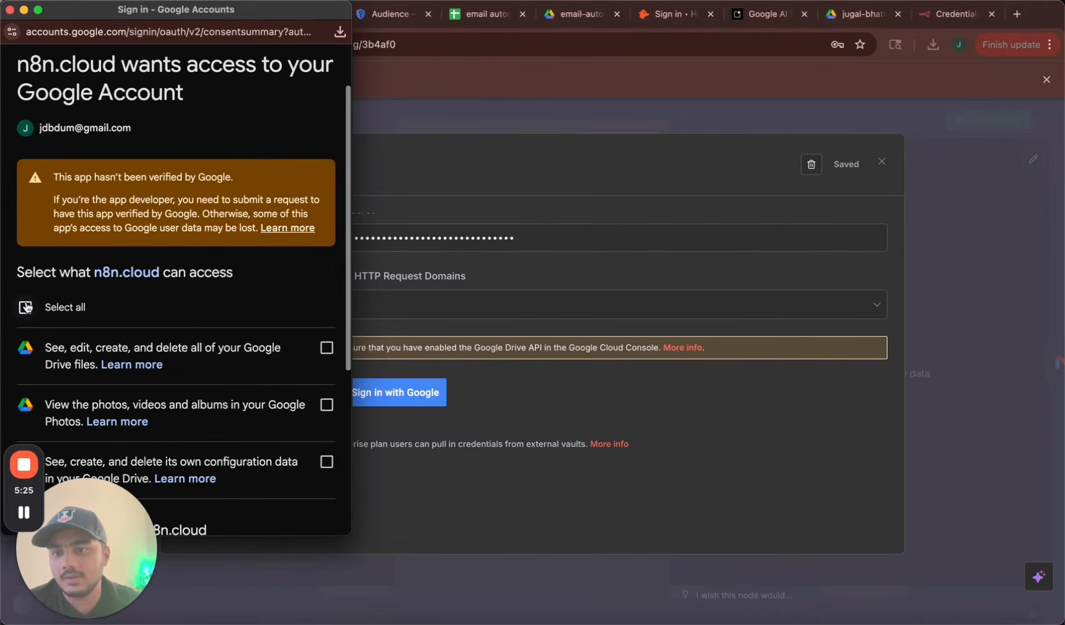
scroll(201, 408, down, 5)
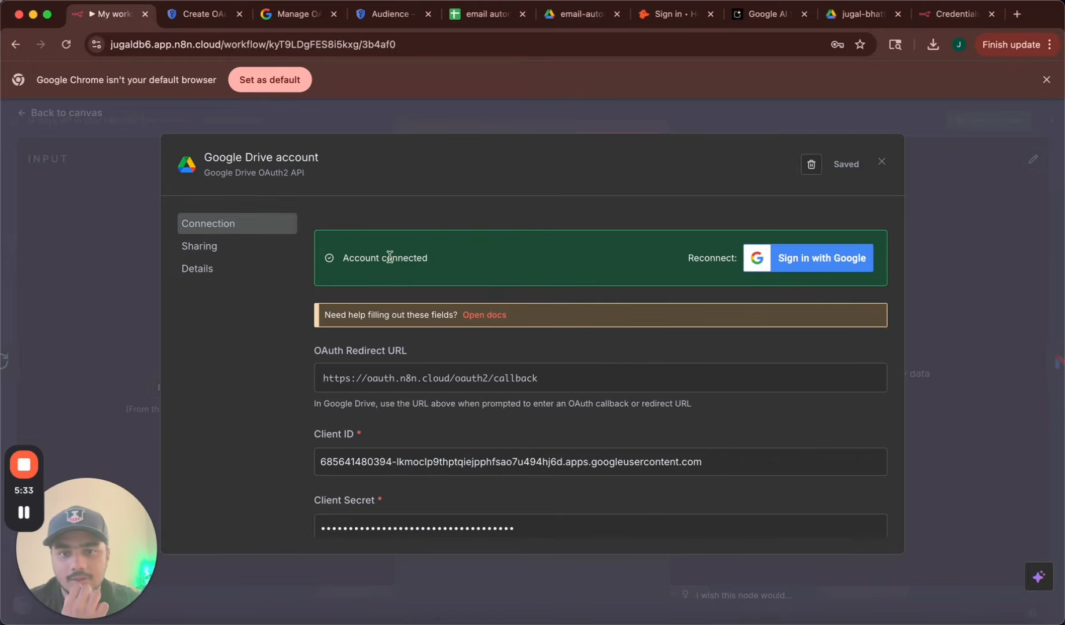
click(882, 159)
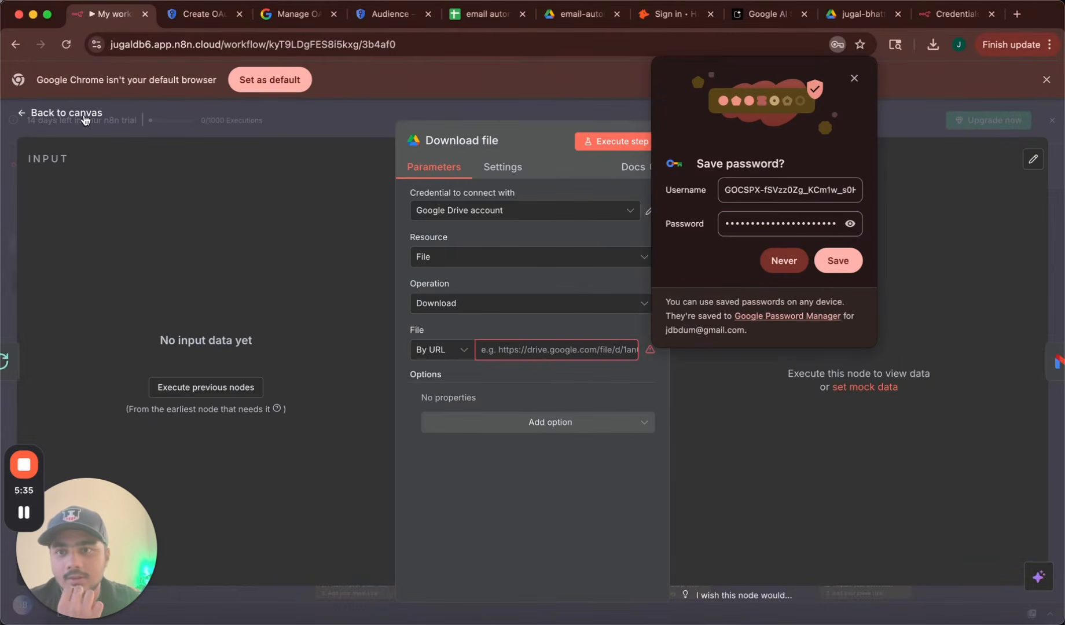
Go back to the workflow canvas and check the Download file node's settings.
click(74, 110)
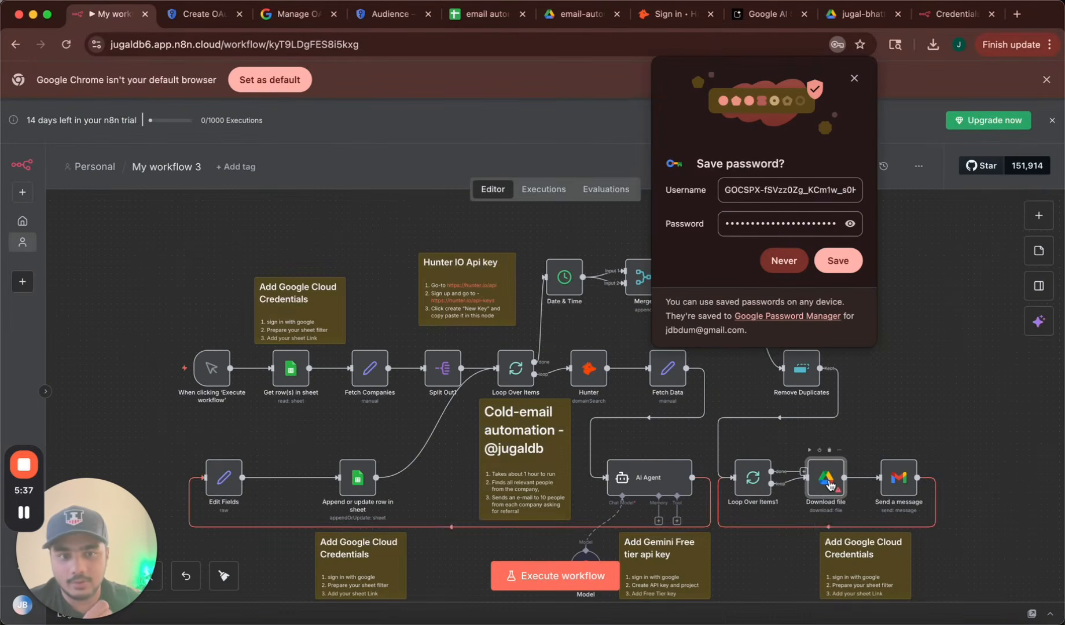
double_click(825, 477)
click(77, 109)
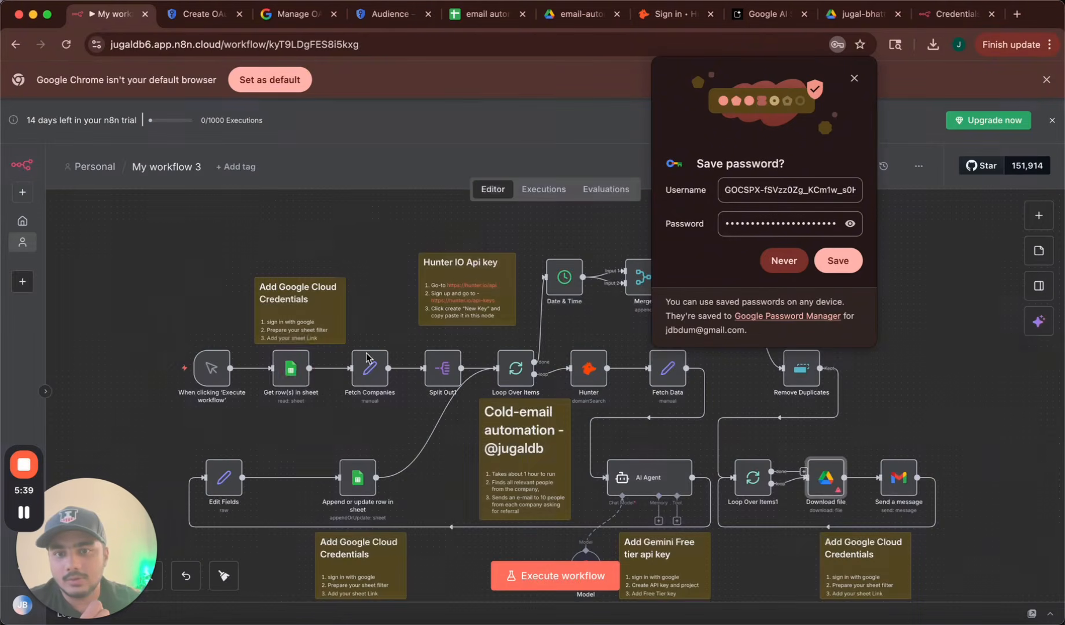
Create a new Google Sheets credential for Get row(s) in sheet, signed in with the Google account.
double_click(287, 374)
click(534, 213)
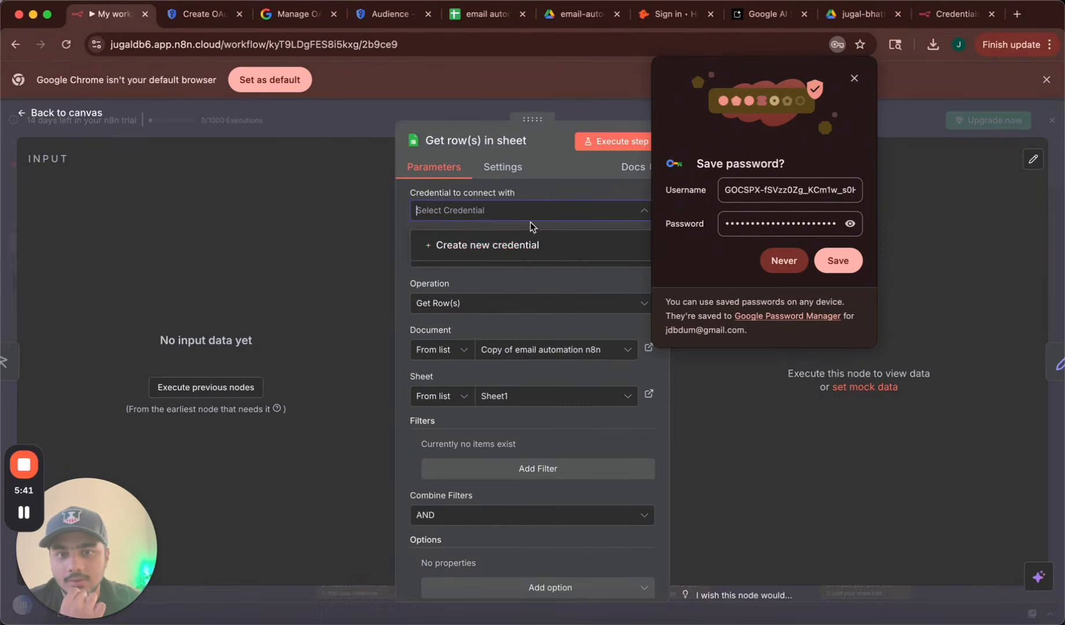
click(523, 251)
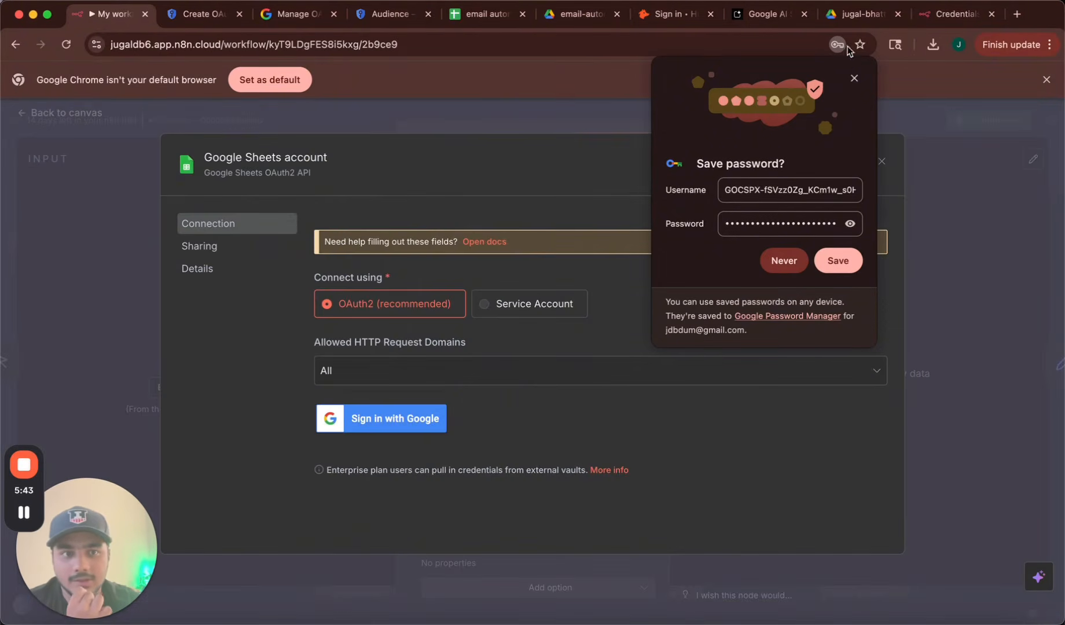
click(854, 77)
click(412, 418)
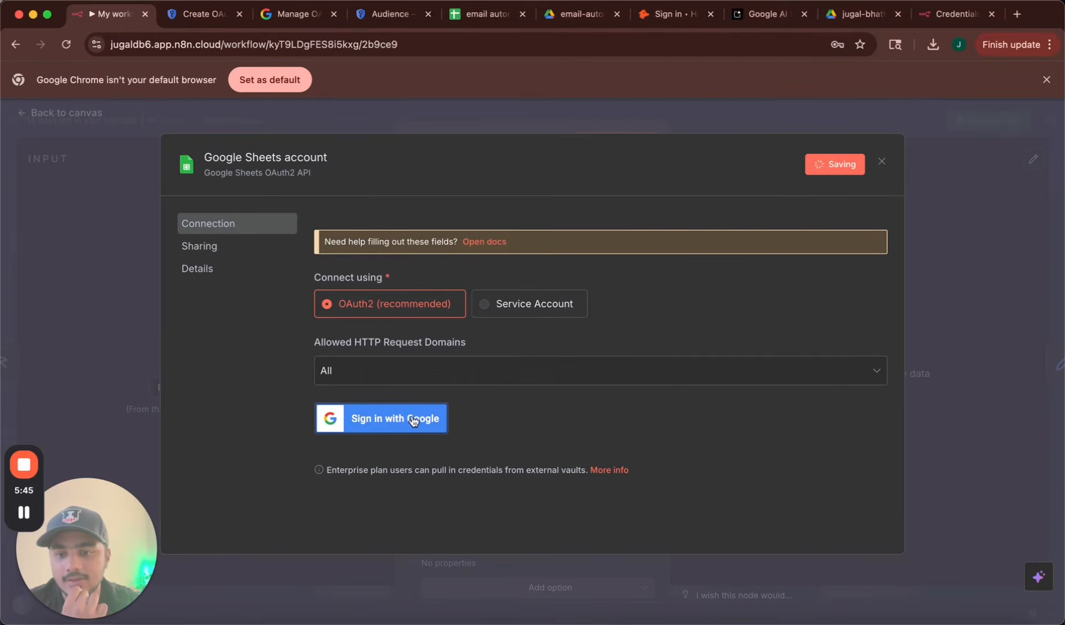
click(96, 239)
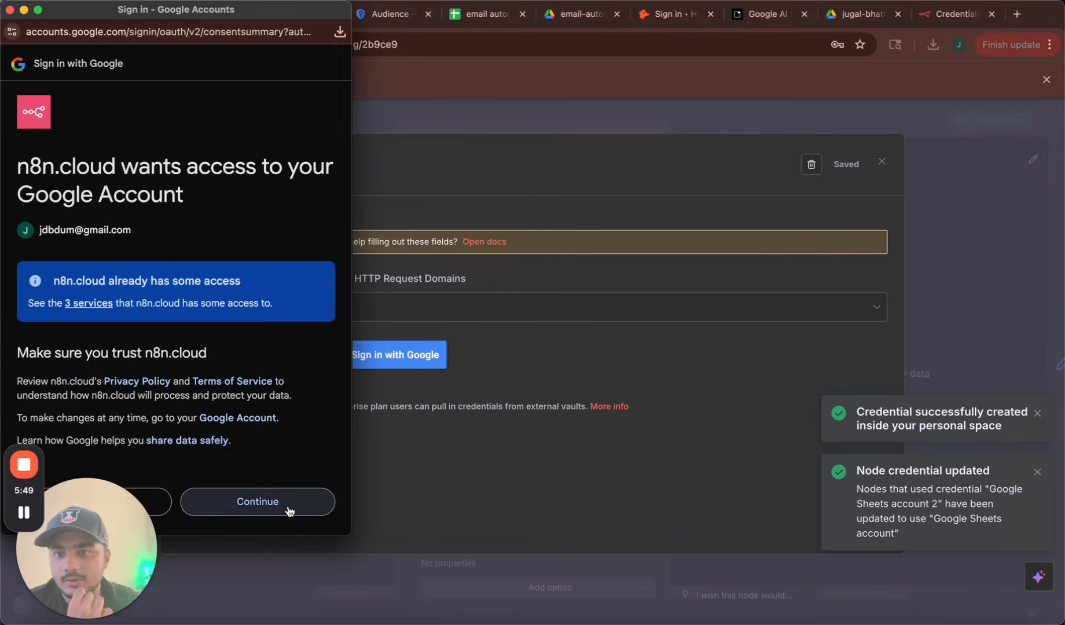
click(288, 505)
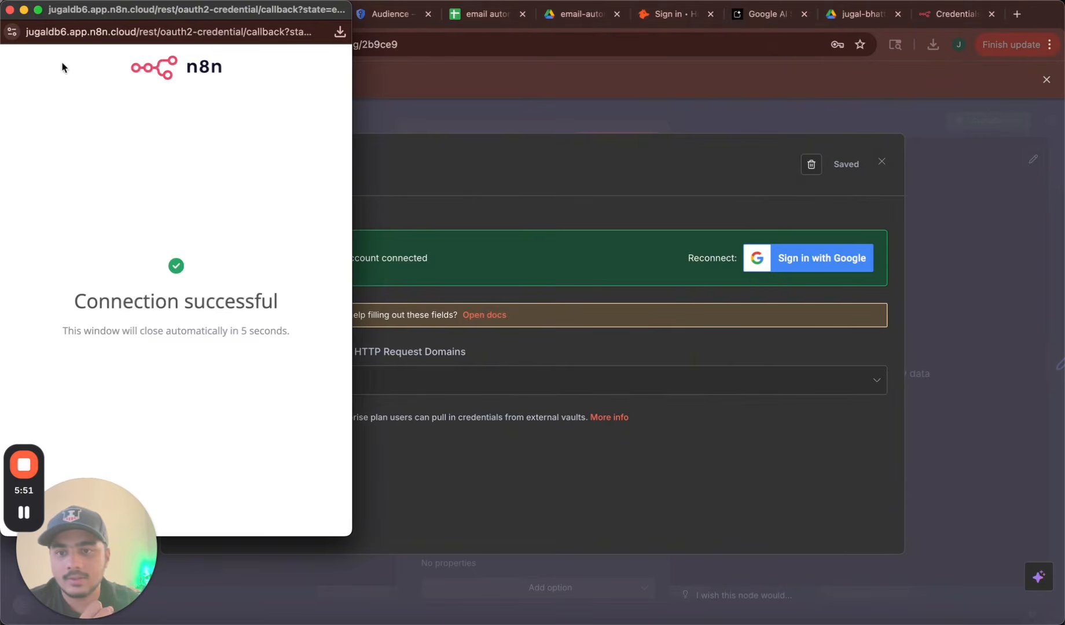
click(9, 13)
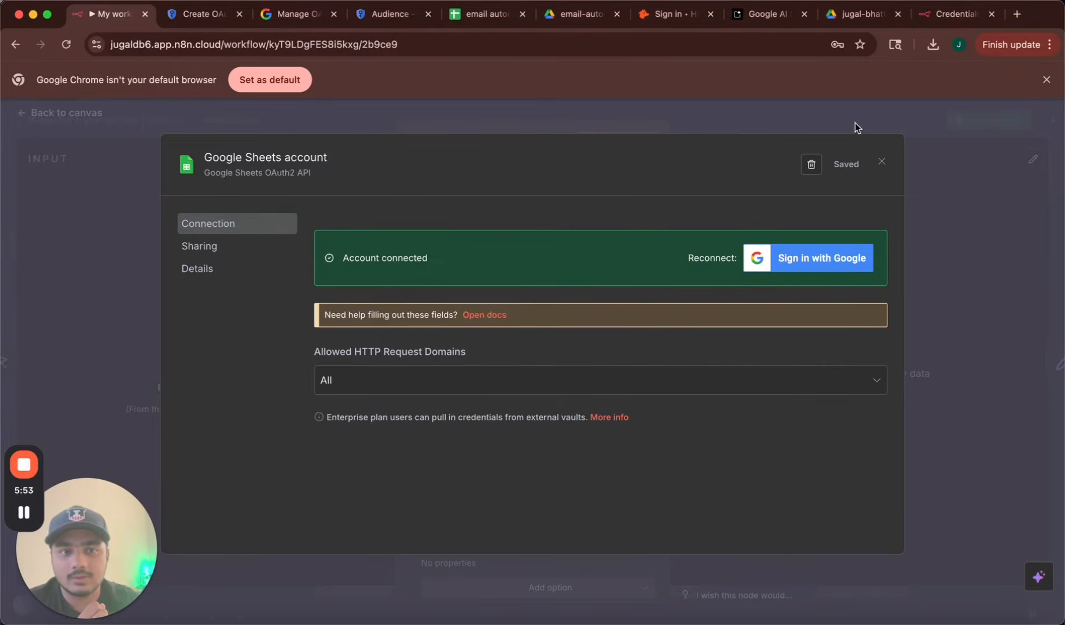
click(883, 163)
Make a copy of the email automation spreadsheet named 'Copy of email automation n8n - 123'.
click(471, 18)
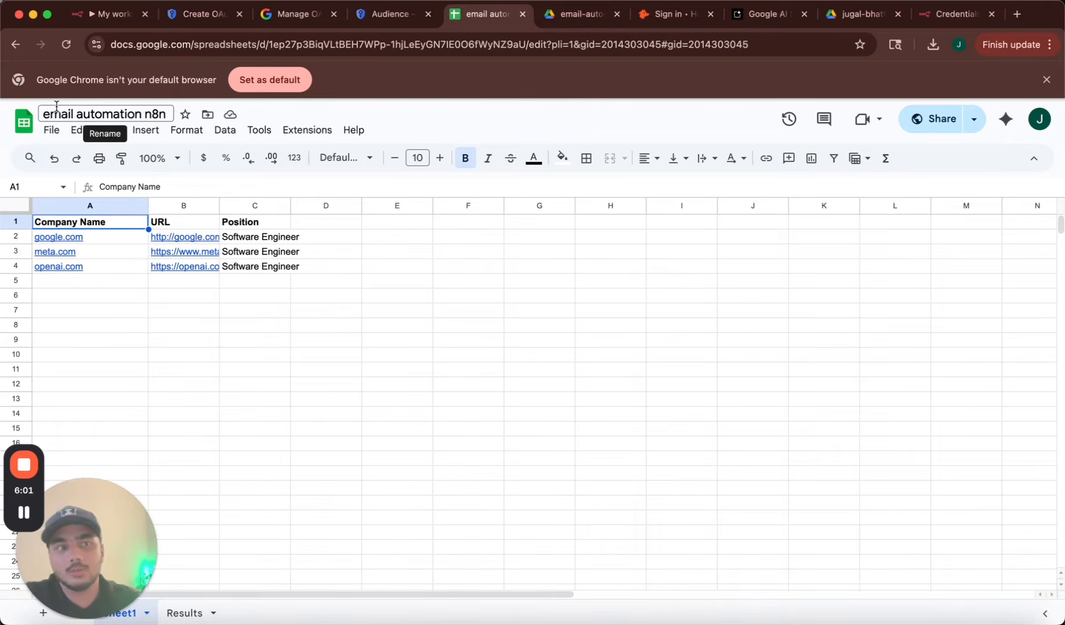
click(51, 131)
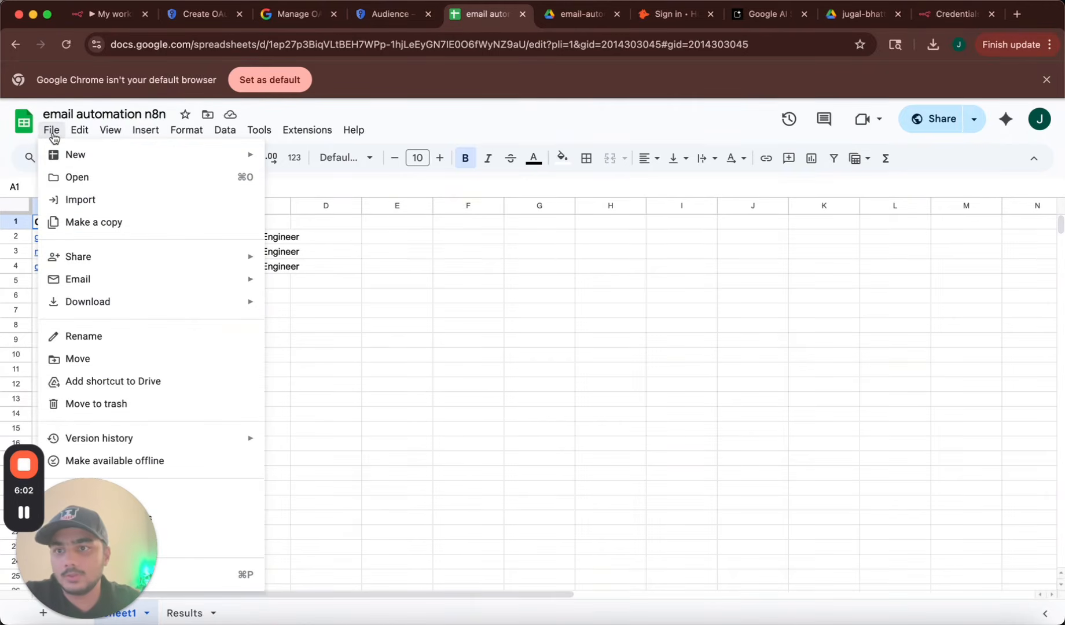
click(112, 224)
click(420, 274)
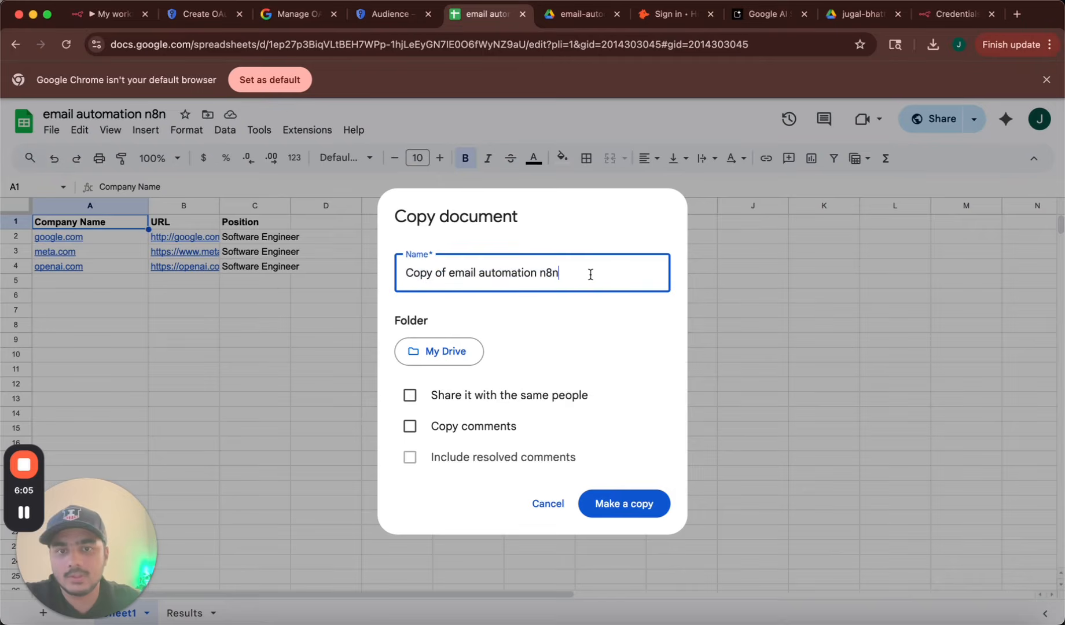
text(- 123)
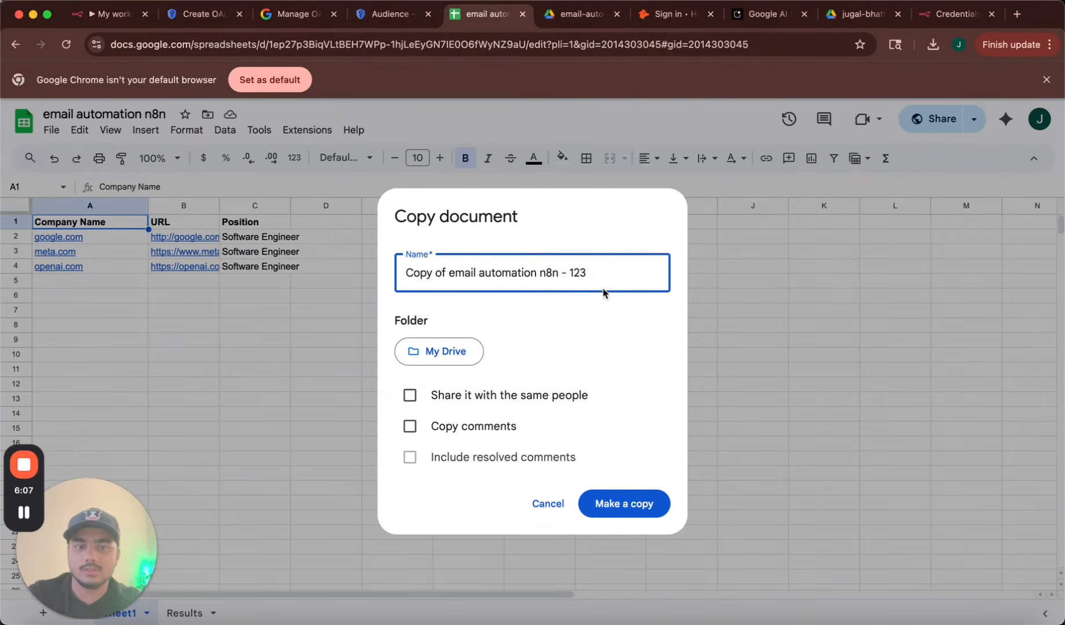
key(super+a)
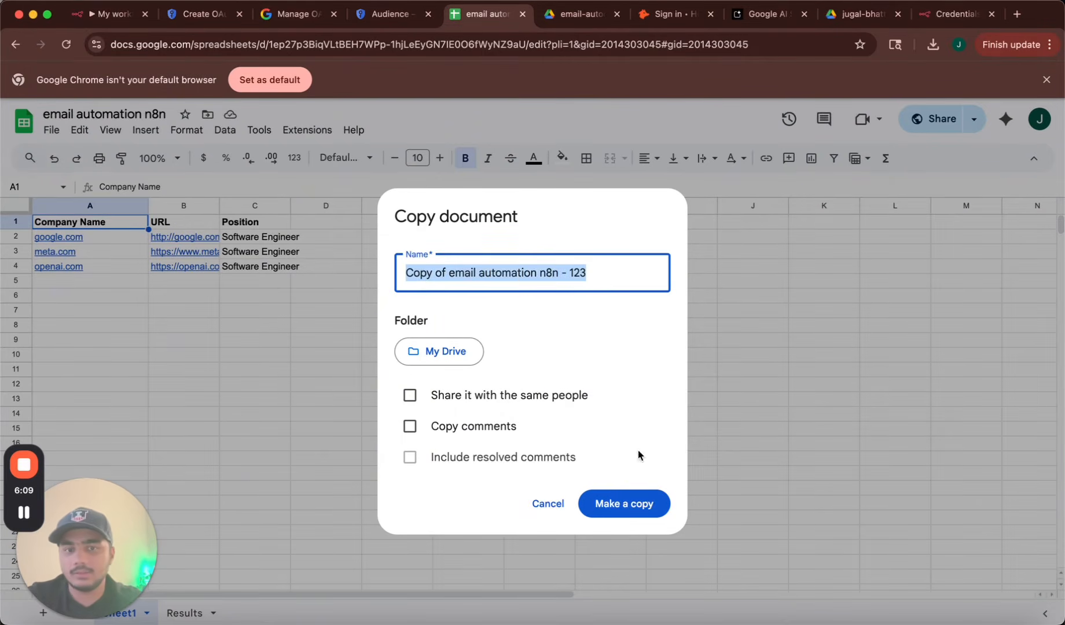
click(615, 505)
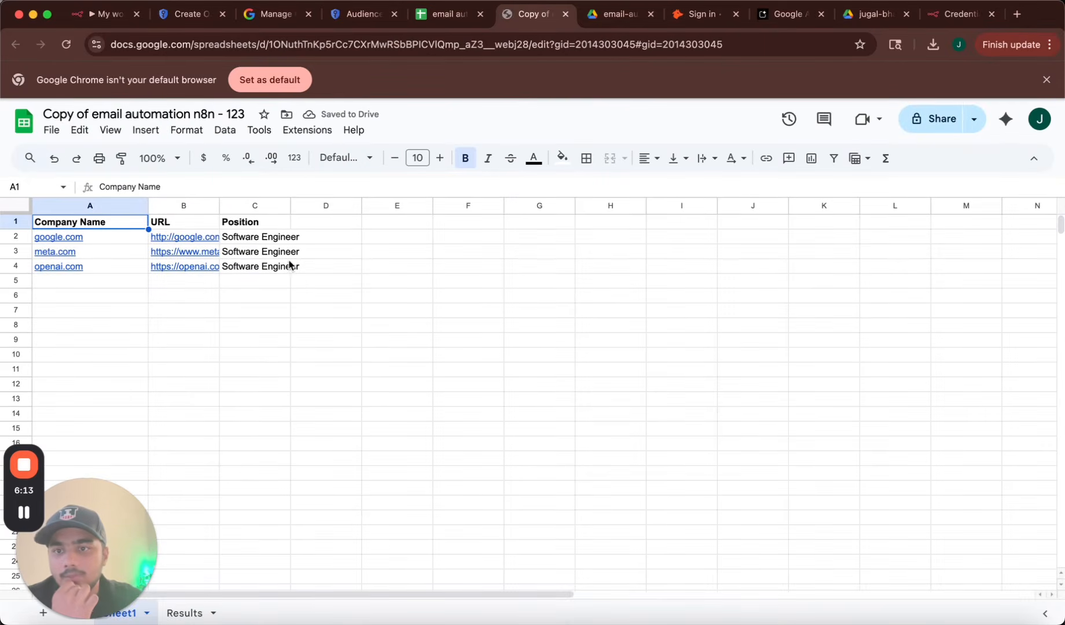
Point Get row(s) in sheet at Sheet1 of 'Copy of email automation n8n - 123' and execute, getting three rows.
key(super+1)
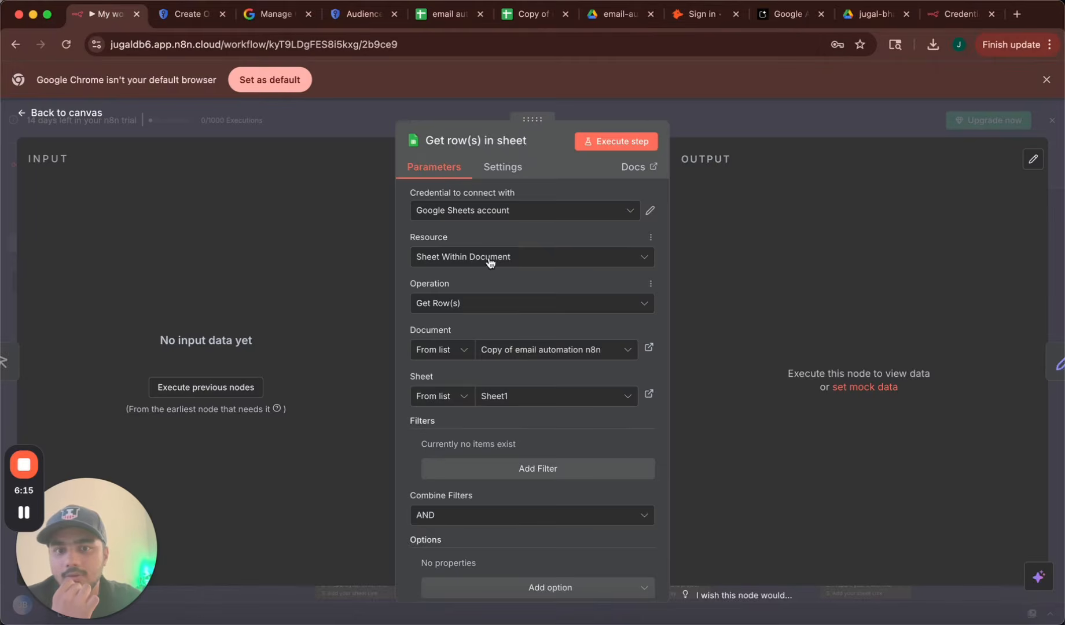
click(567, 353)
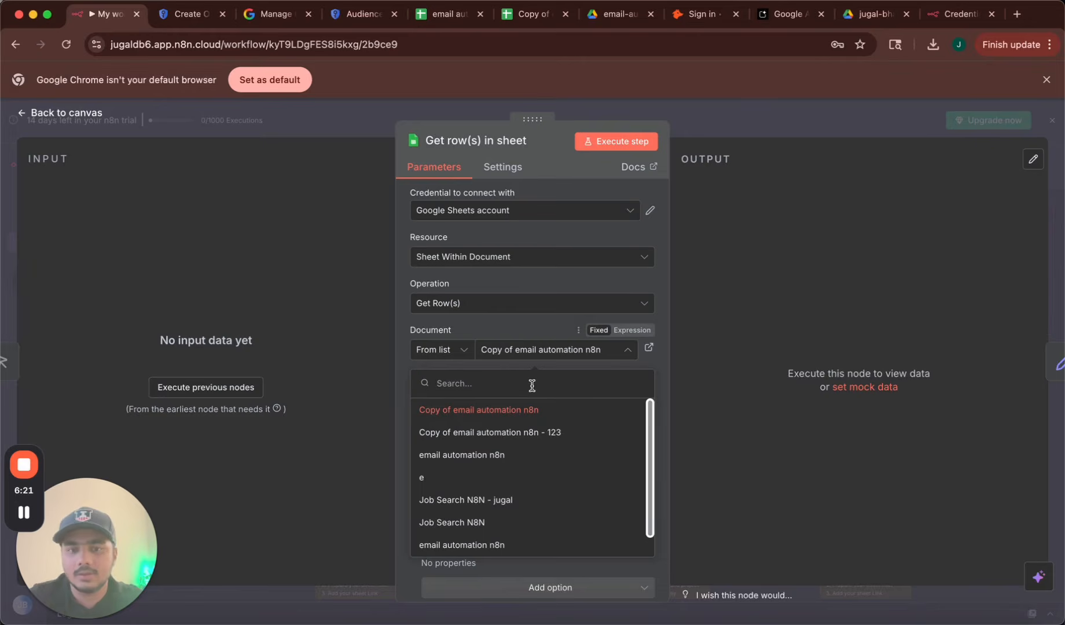
key(super+v)
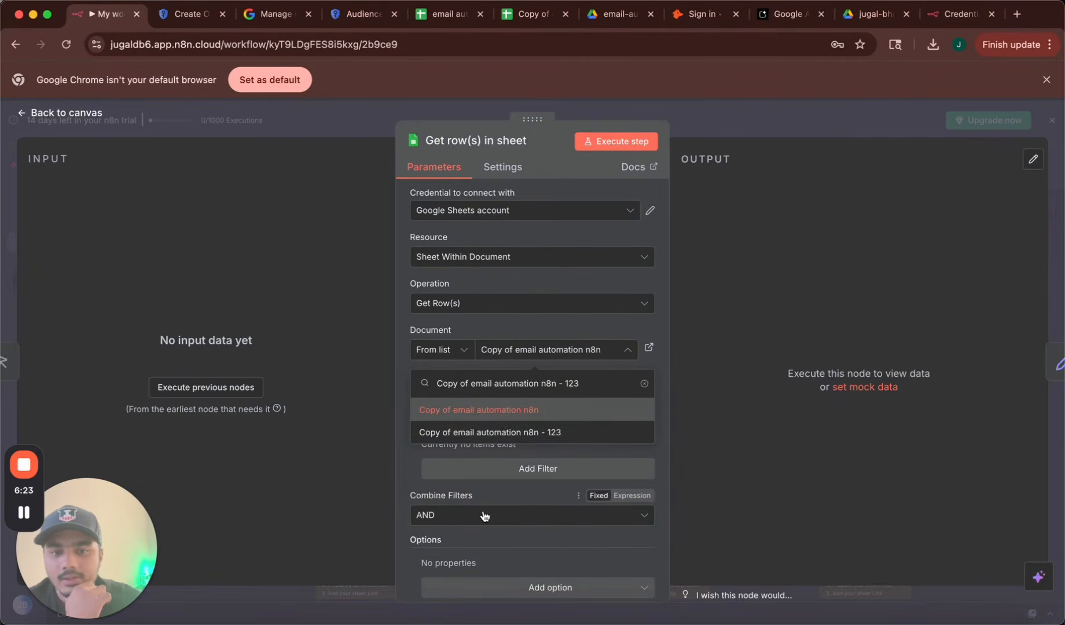
click(484, 432)
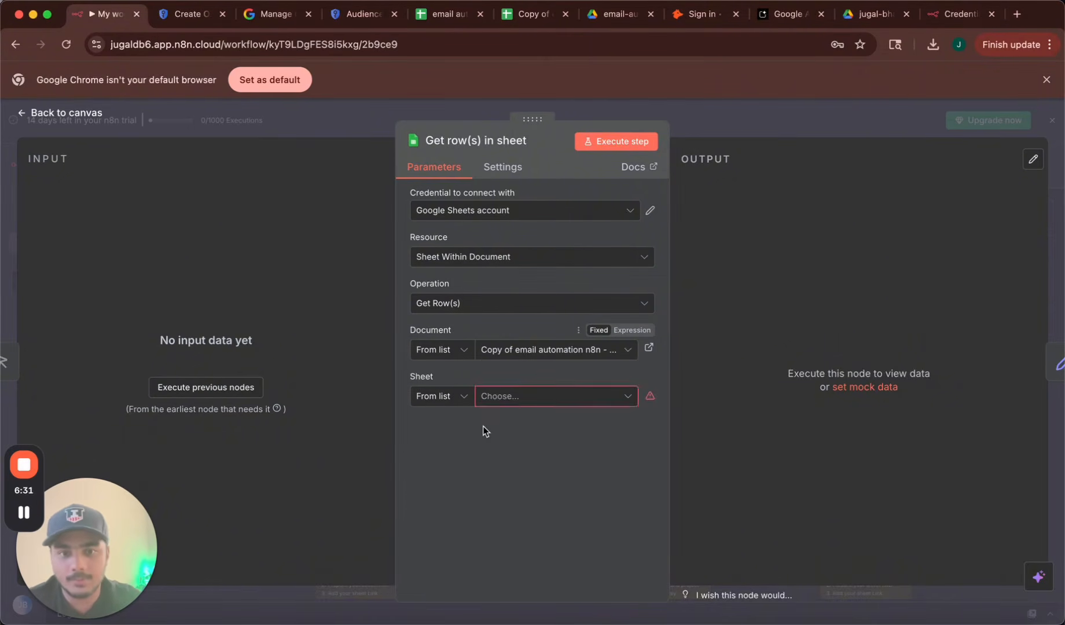
click(495, 399)
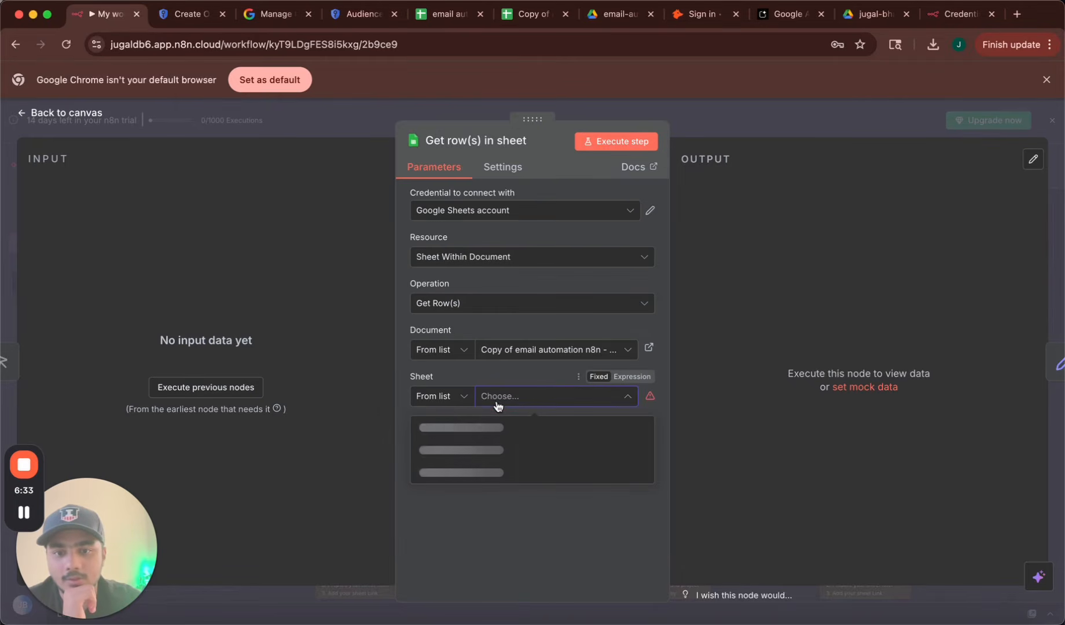
click(427, 428)
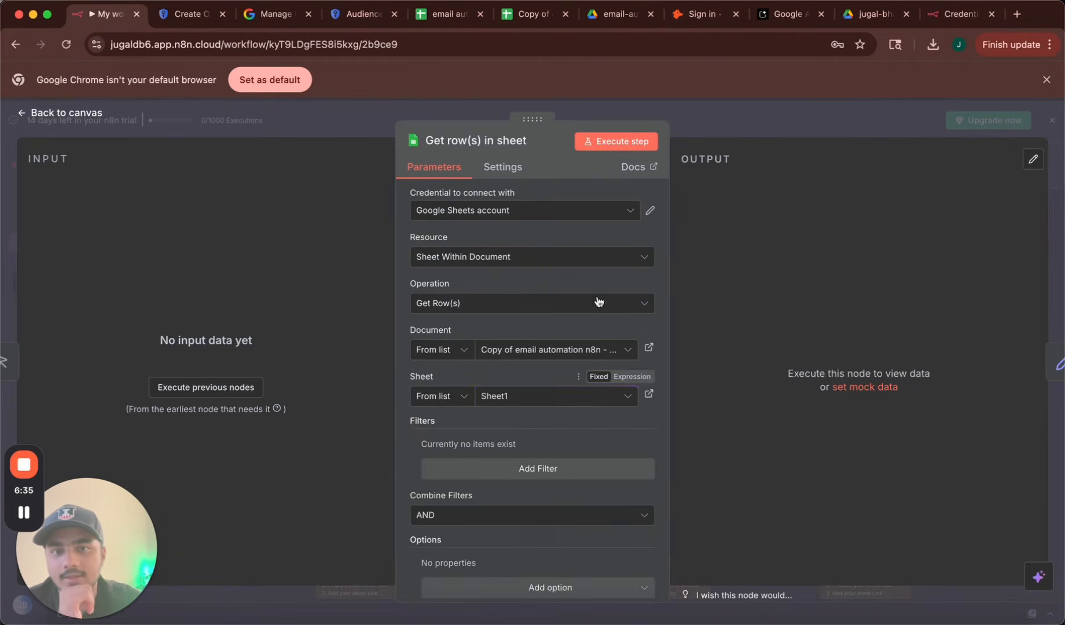
scroll(487, 518, down, 1)
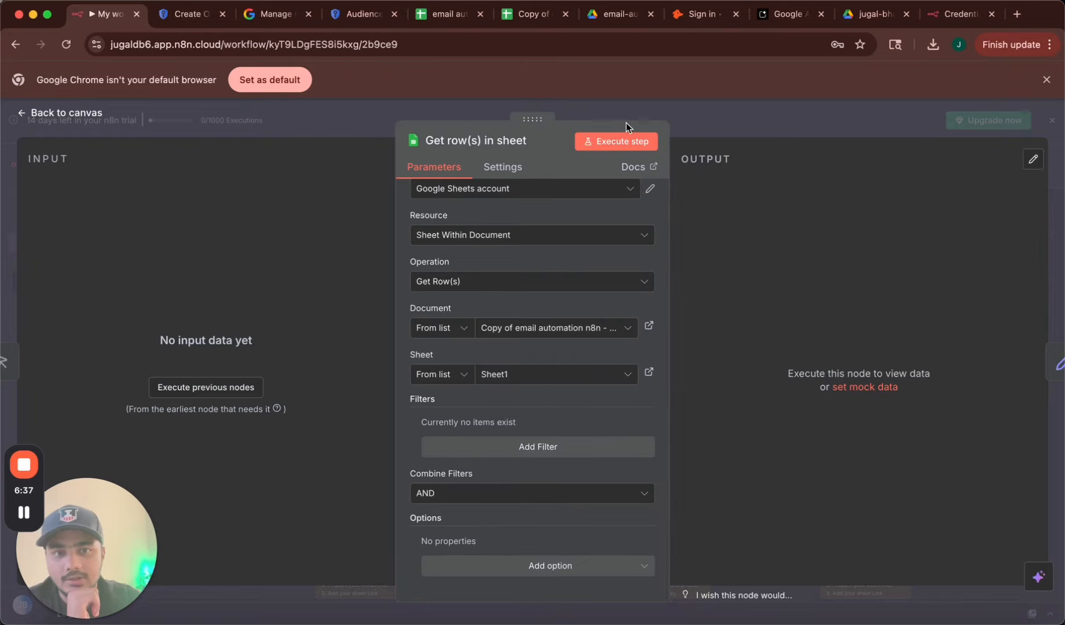
click(614, 140)
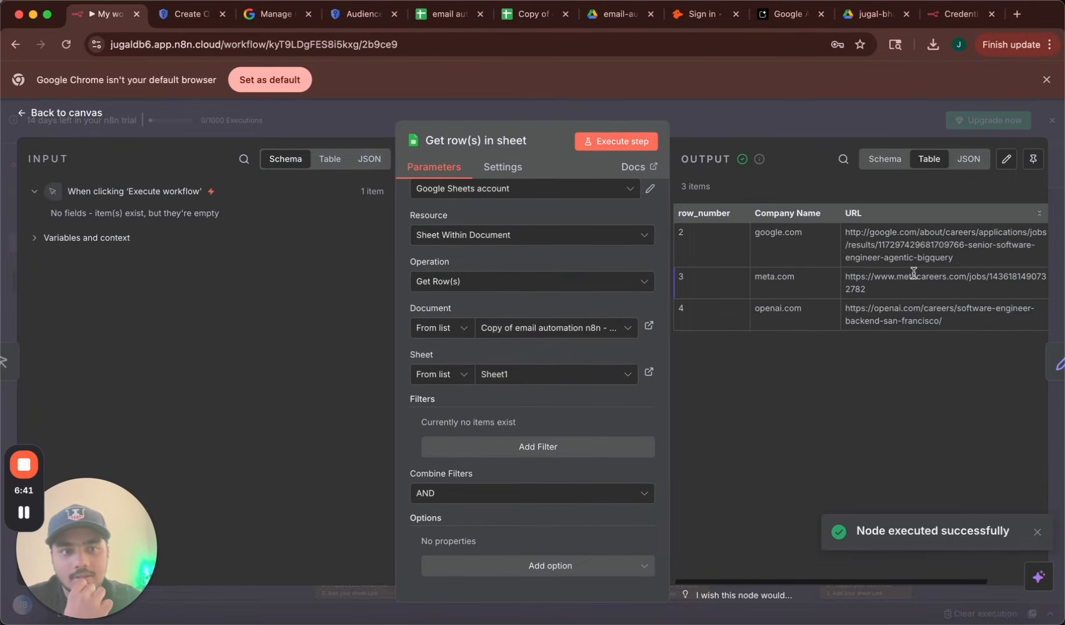
scroll(913, 272, right, 3)
scroll(913, 272, left, 3)
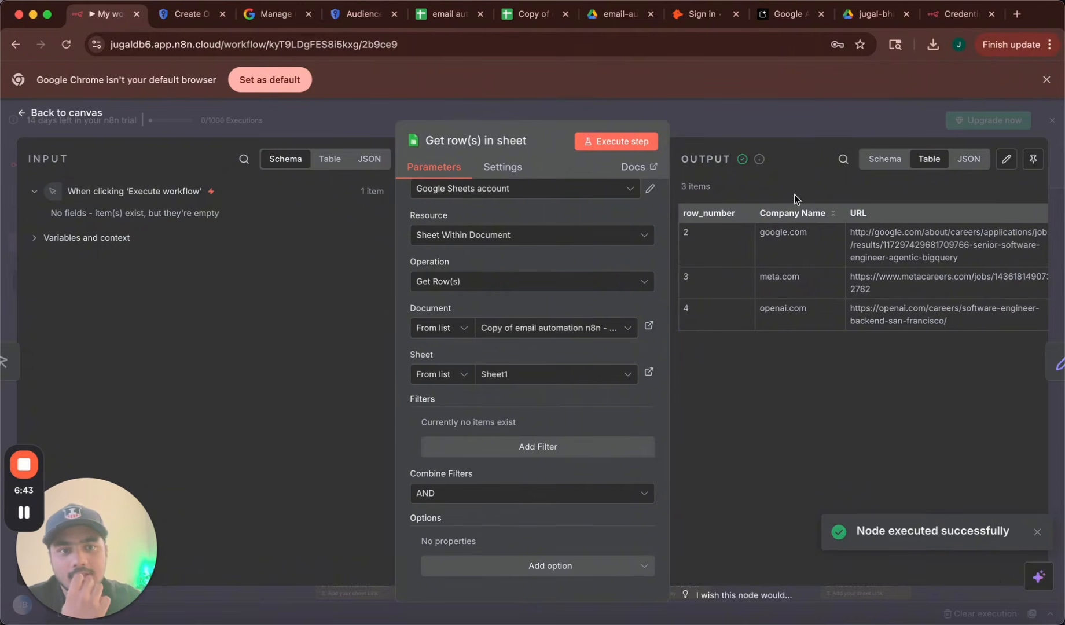
Review the copied sheet's company entries google.com, meta.com and openai.com in column A.
click(534, 19)
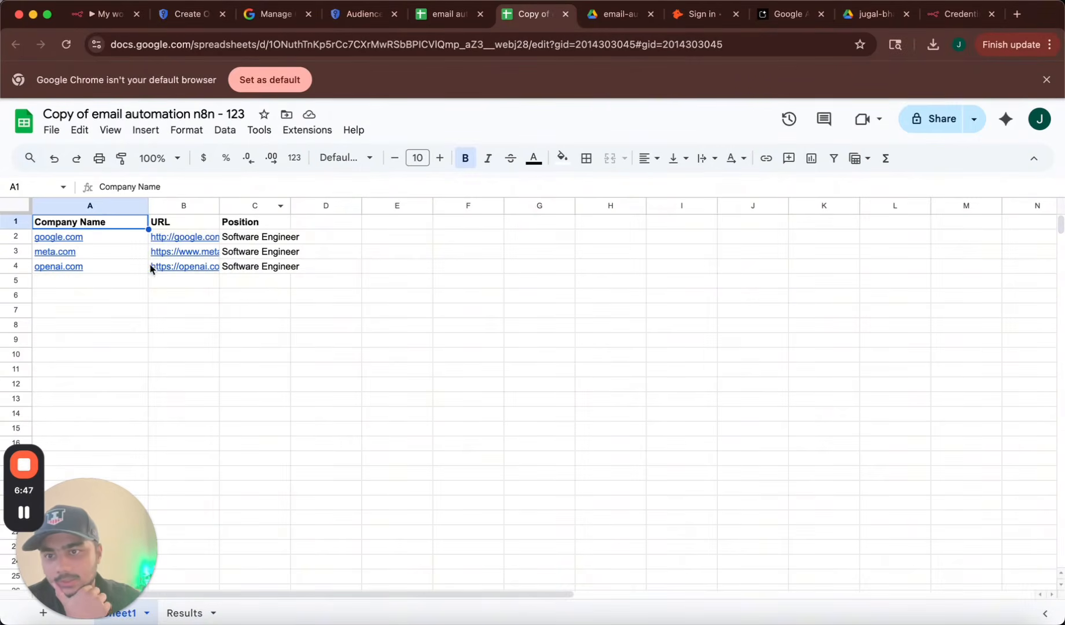
mouse_move(49, 258)
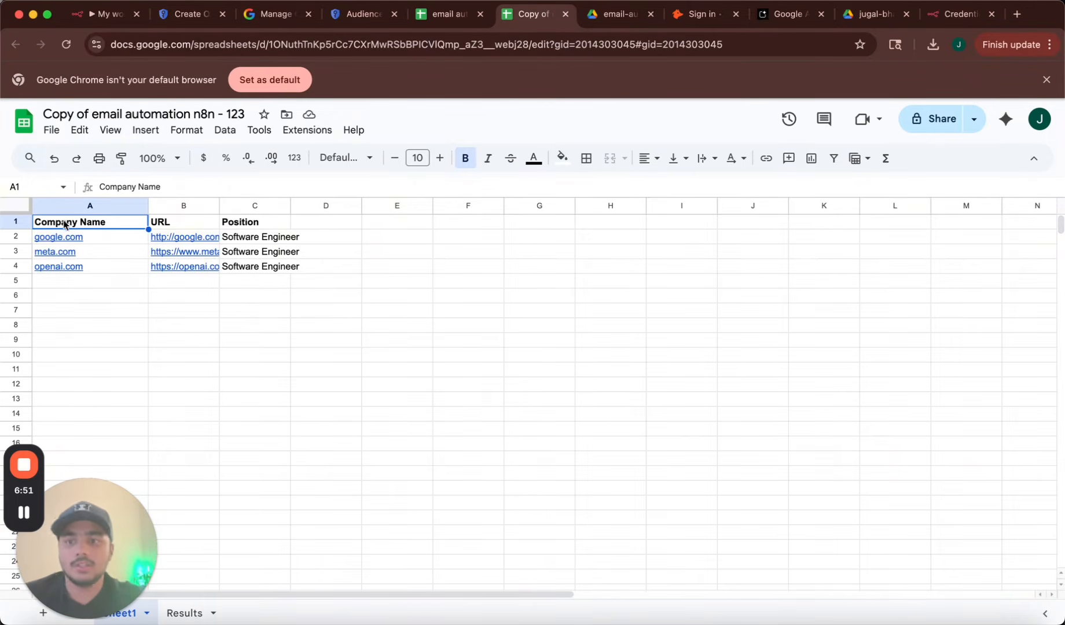
mouse_move(104, 239)
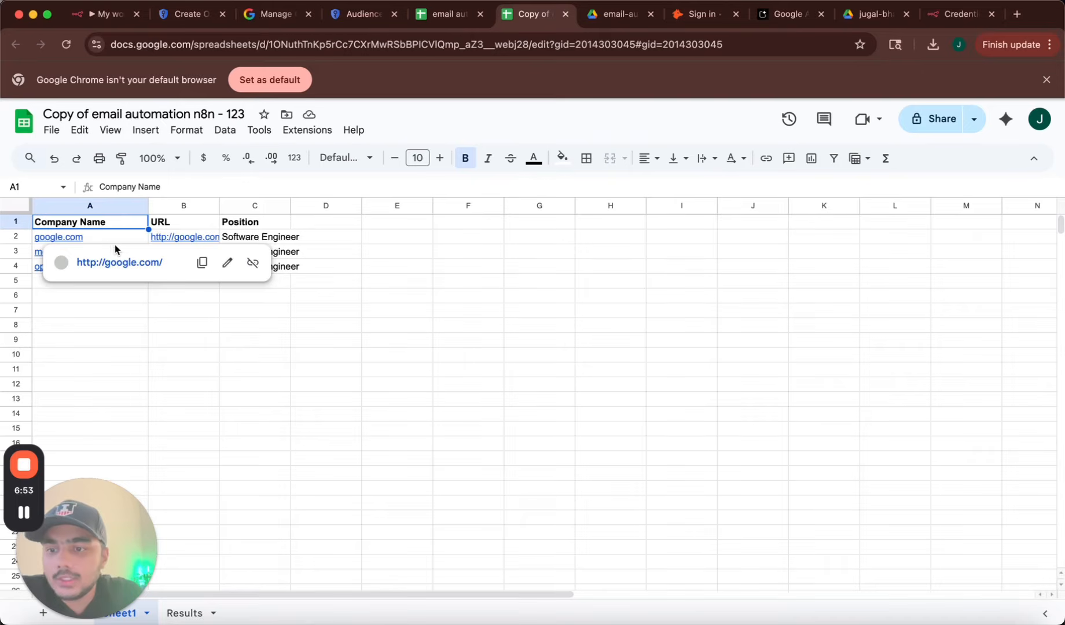
click(106, 325)
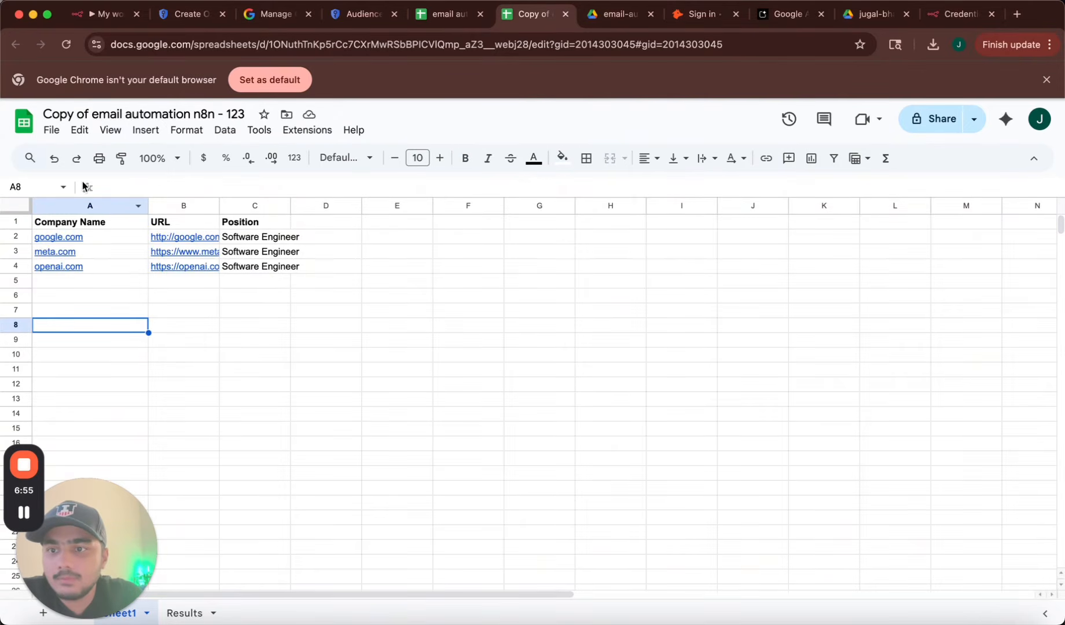
click(92, 243)
click(95, 299)
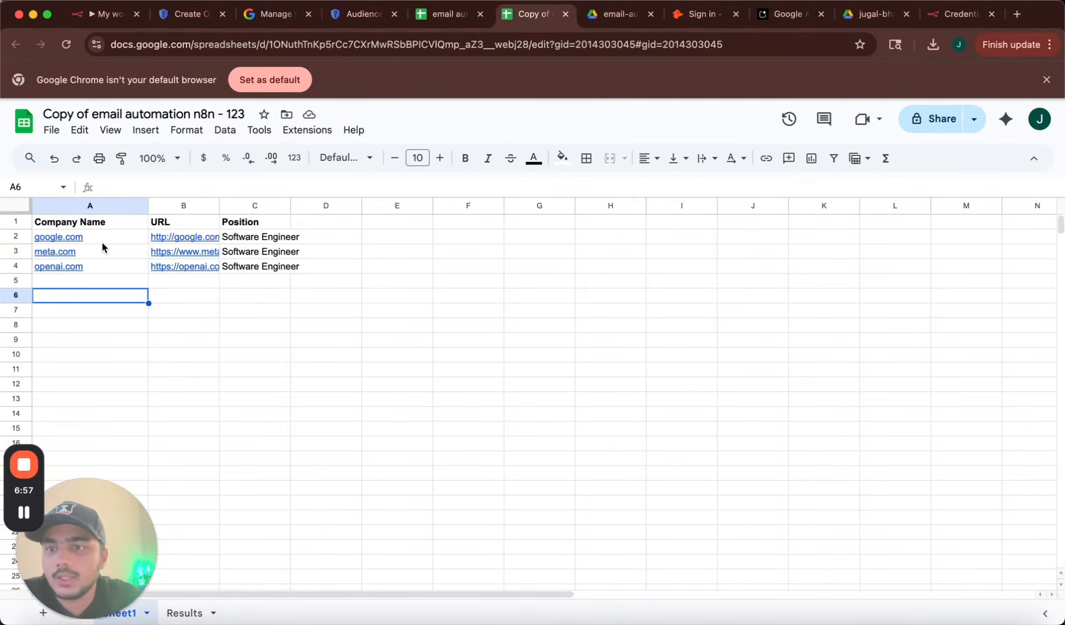
click(98, 374)
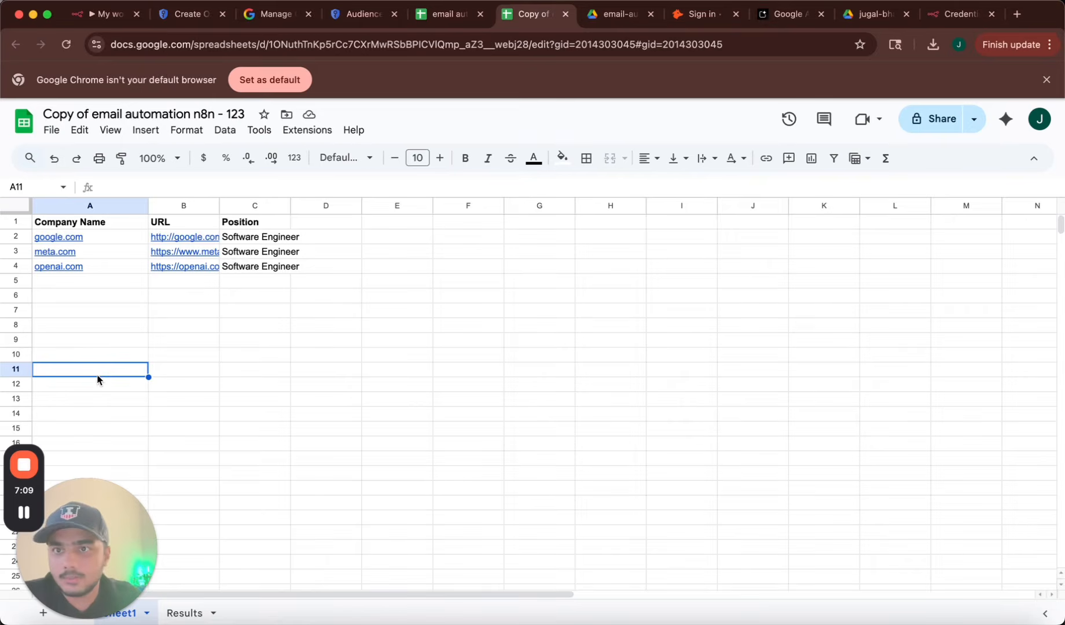
Bring up the Hunter node's Domain Search settings (limit 10) and its credential choices.
click(110, 14)
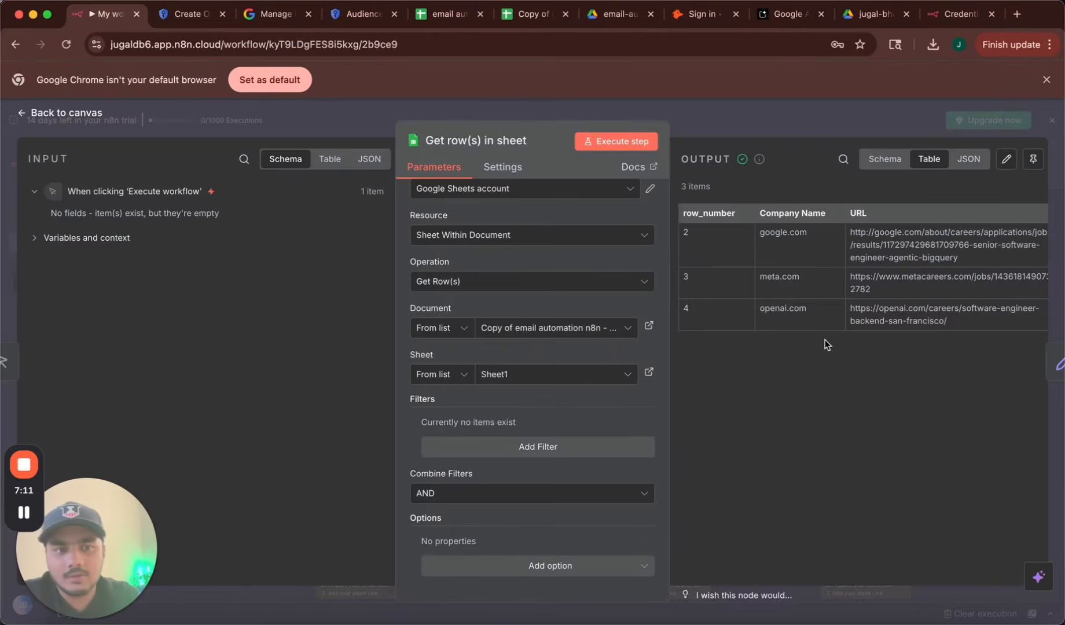
scroll(825, 339, right, 1)
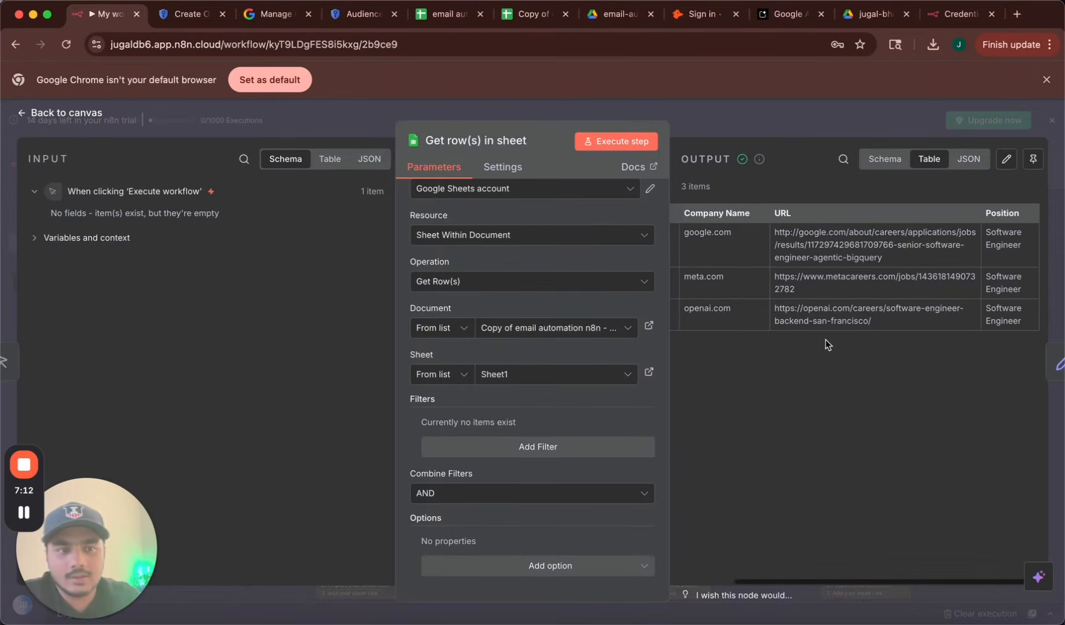
click(65, 113)
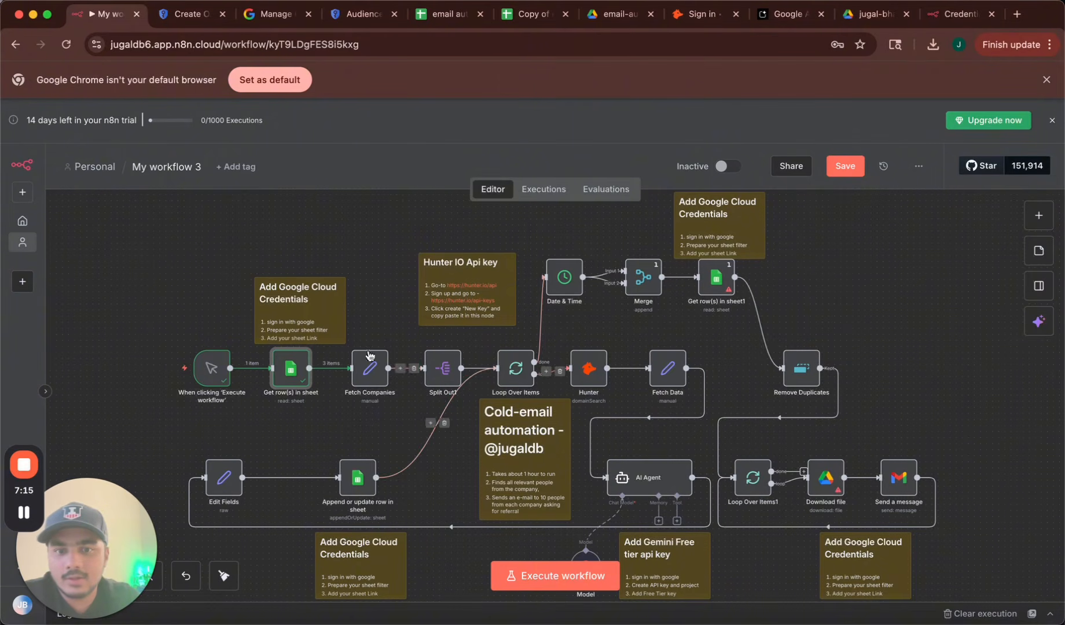
double_click(591, 375)
click(66, 114)
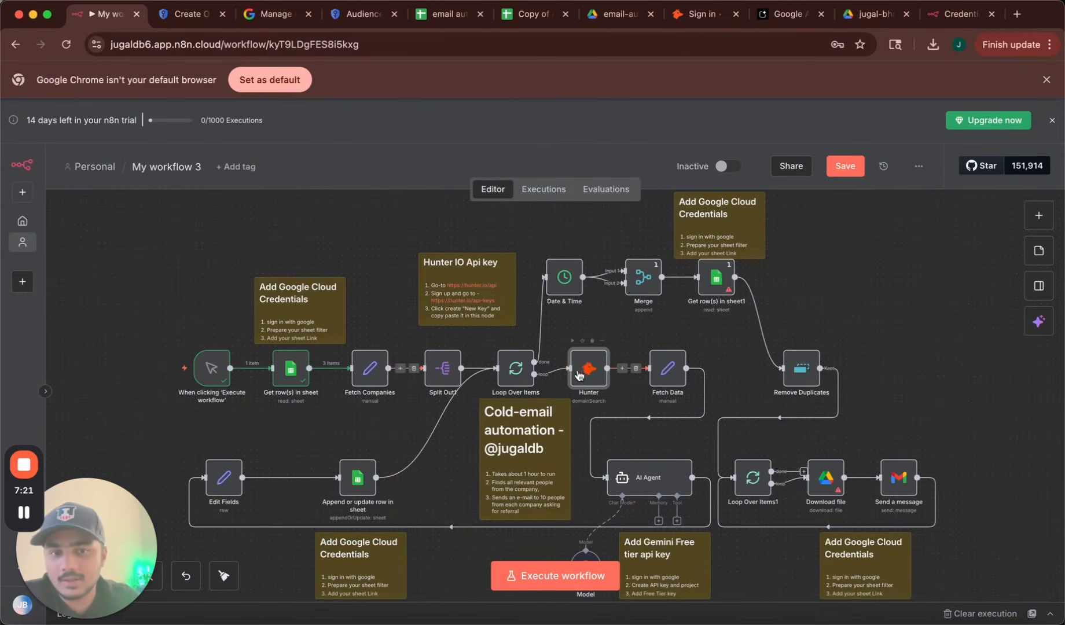
double_click(596, 373)
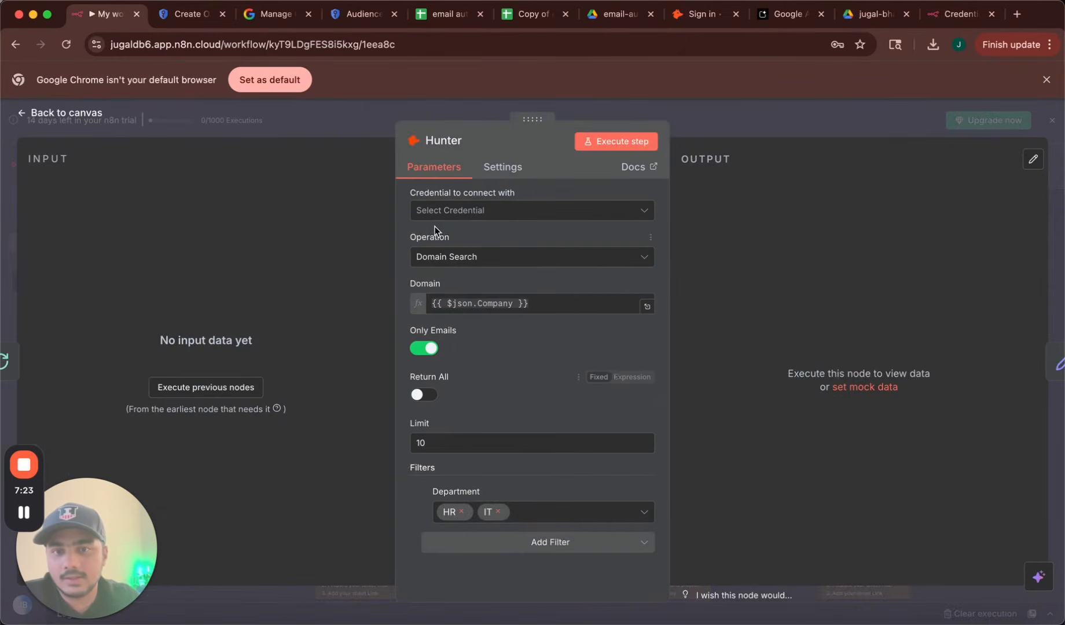
click(459, 214)
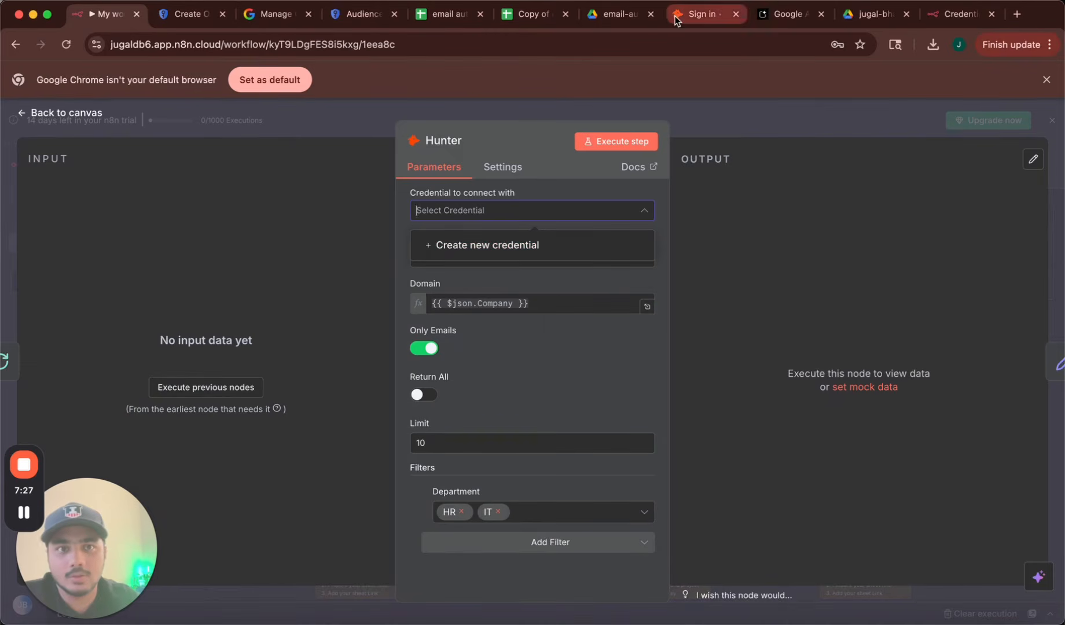
Sign in to Hunter.io with Google and copy the account's API key back to n8n.
click(702, 13)
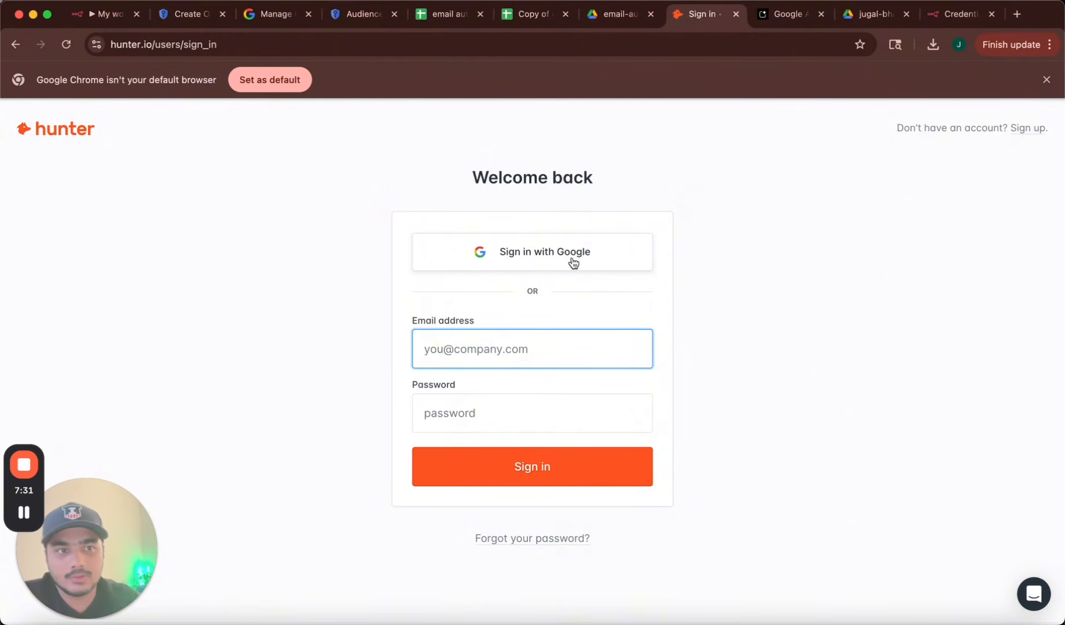
click(1029, 129)
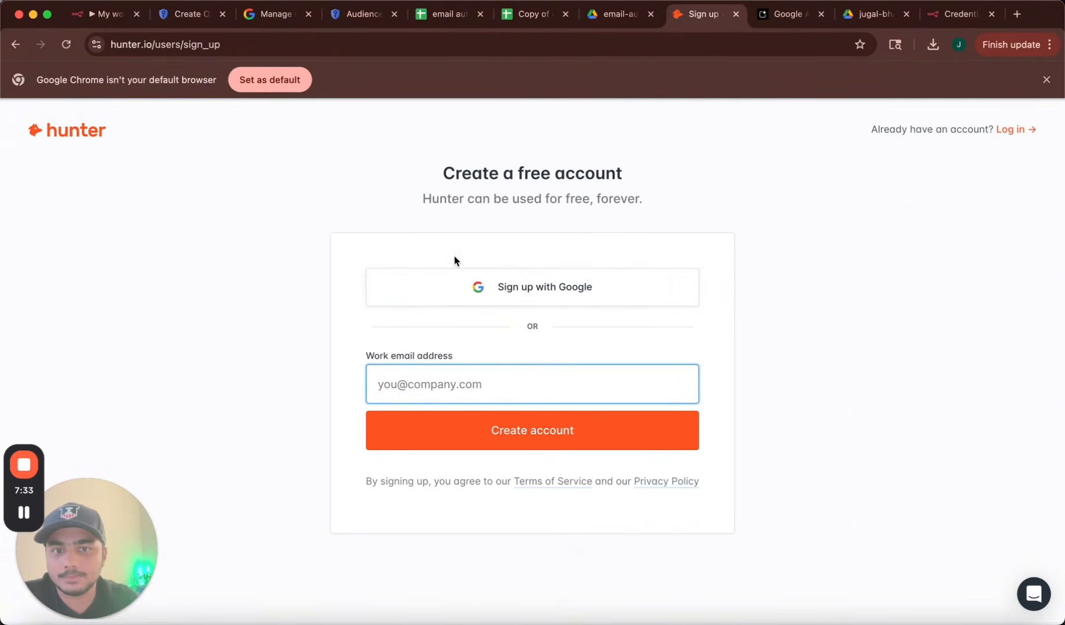
click(465, 287)
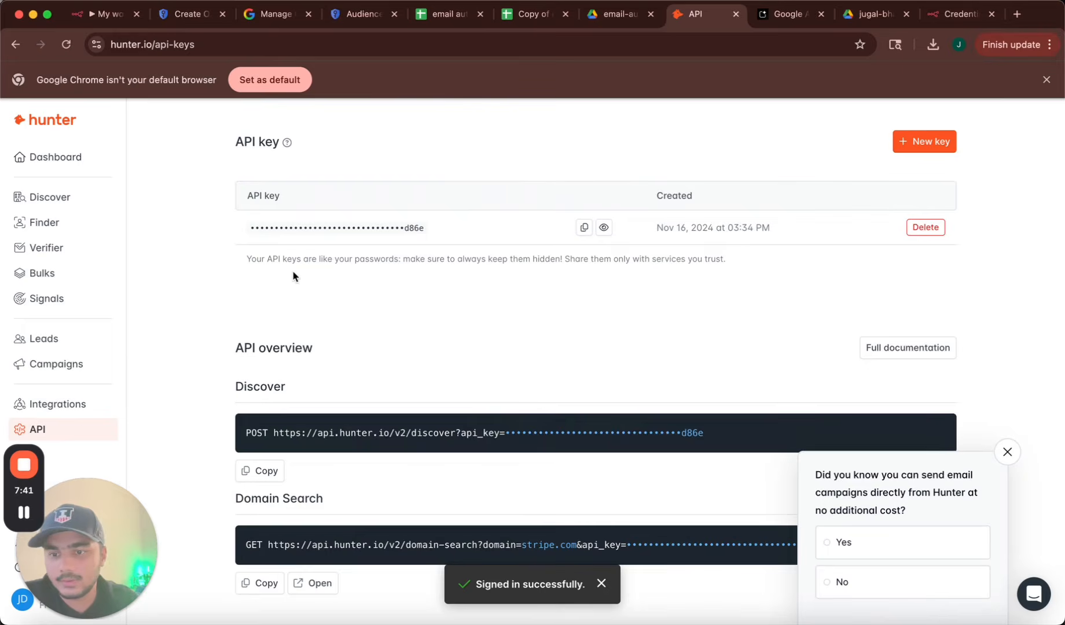
scroll(433, 264, down, 1)
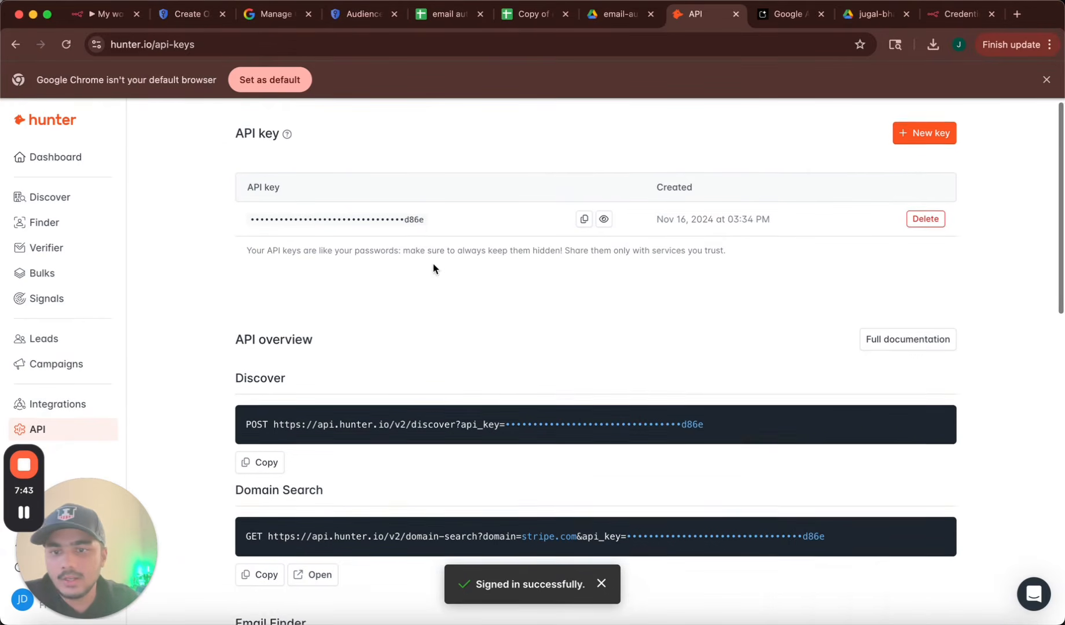
scroll(451, 201, up, 1)
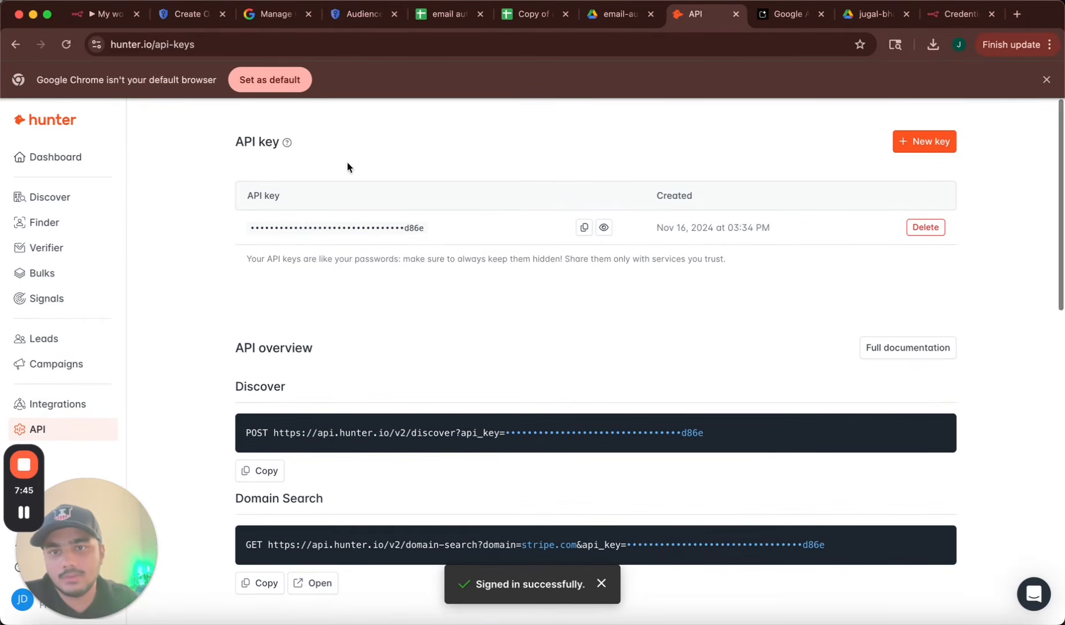
click(582, 229)
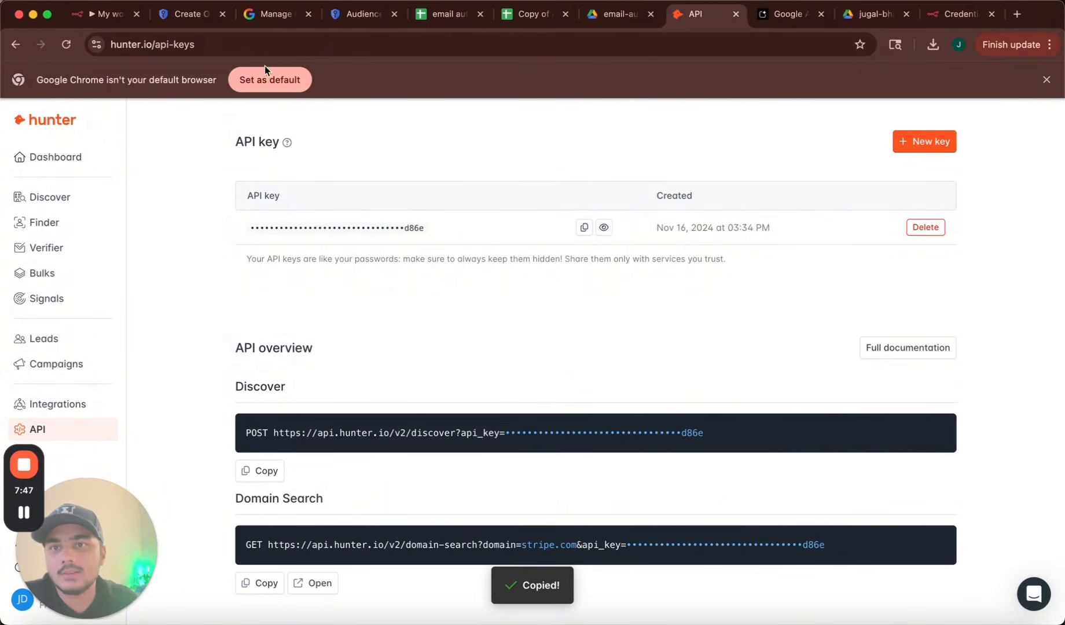
click(119, 15)
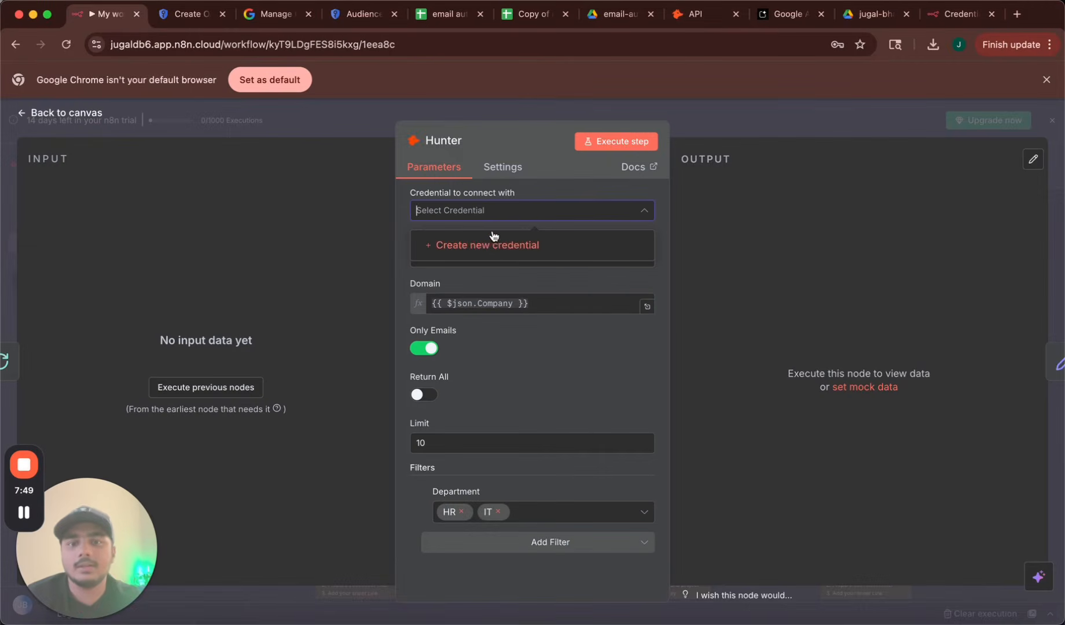
Create and save a new Hunter credential with the pasted API key, declining Chrome's password save.
click(495, 255)
click(364, 342)
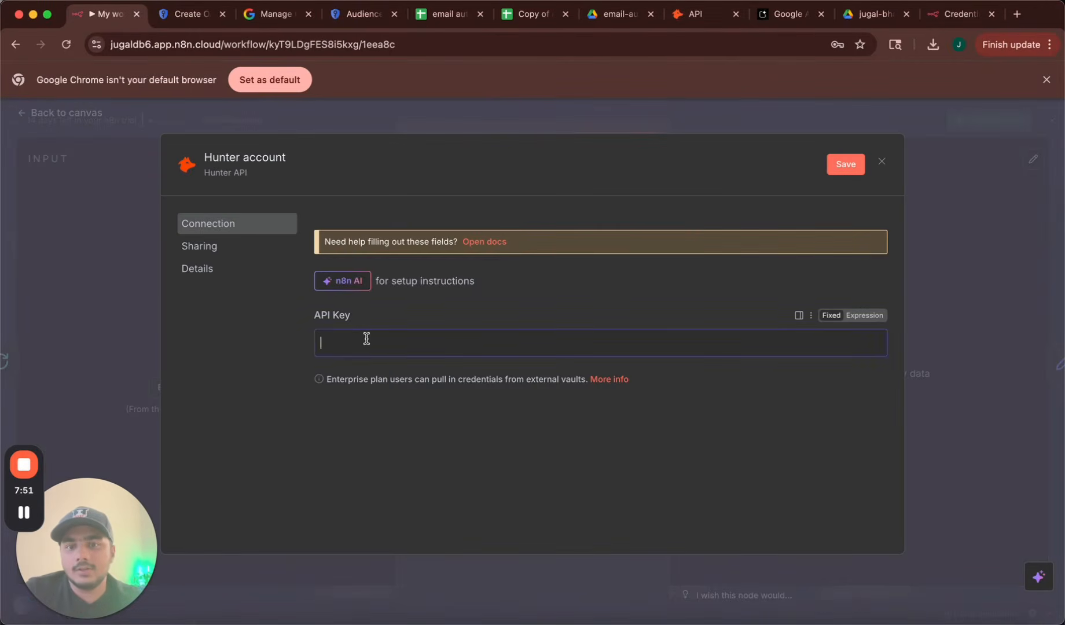
key(super+v)
click(844, 164)
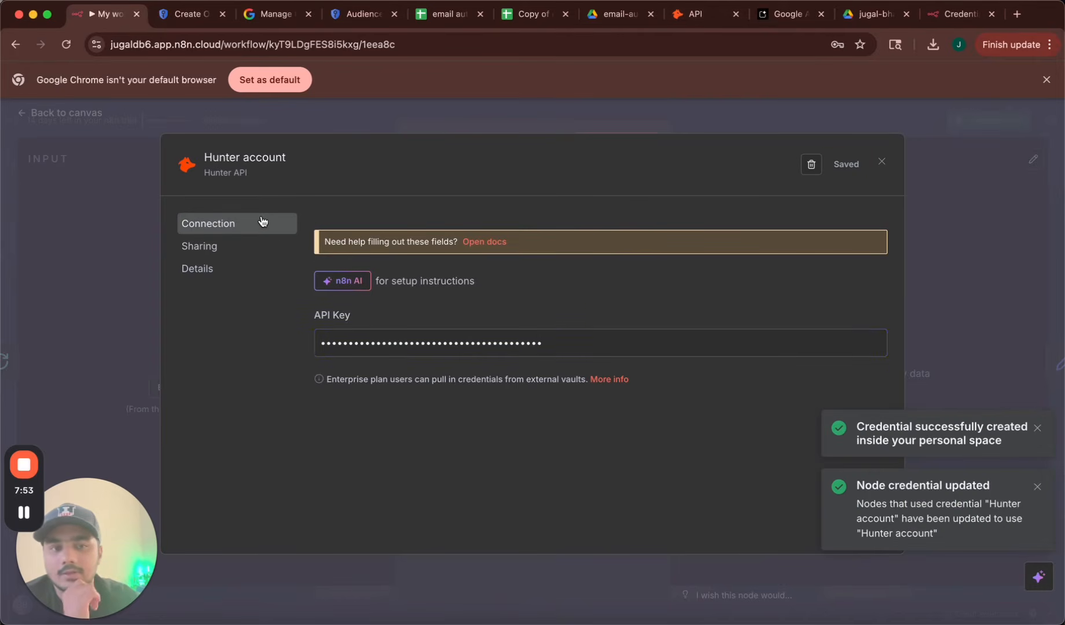
click(50, 112)
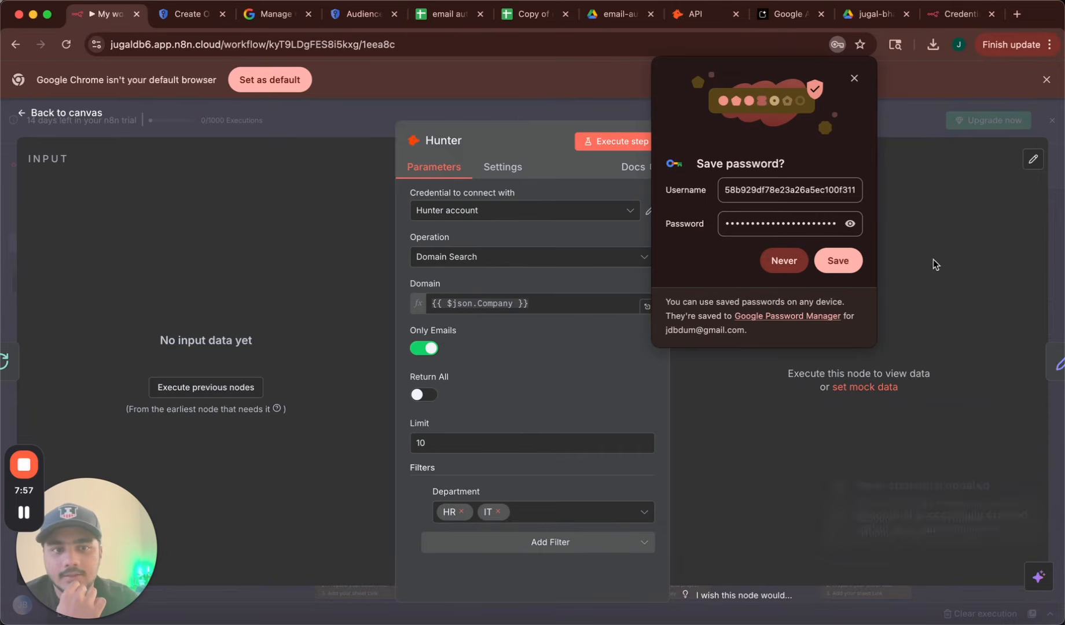
click(784, 262)
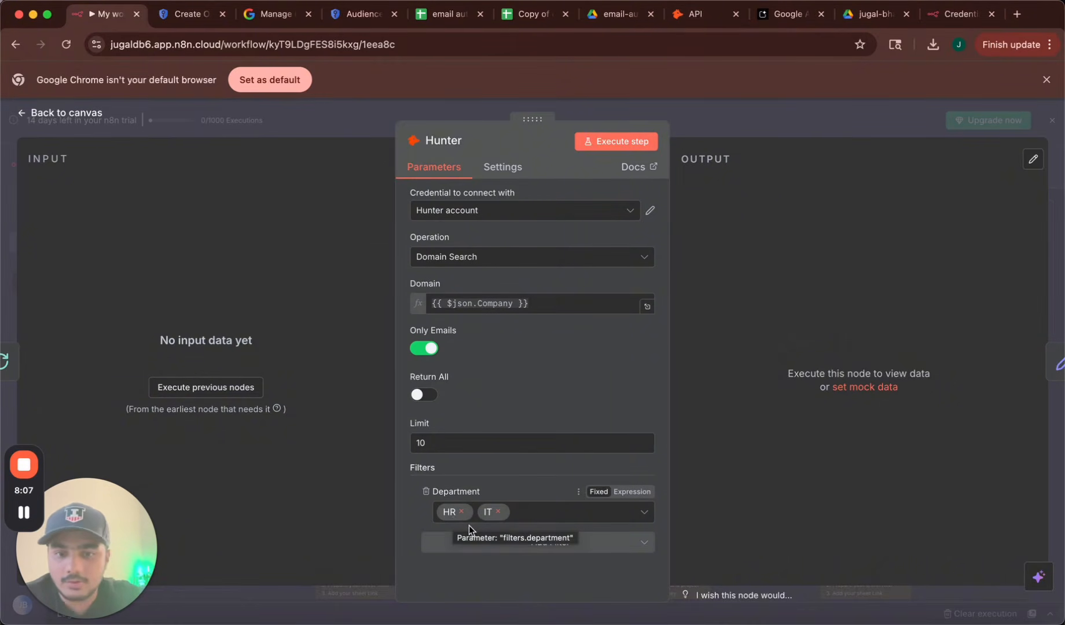
Keep the Hunter Department filter at HR and IT and the Limit at 10.
click(499, 511)
scroll(506, 473, down, 2)
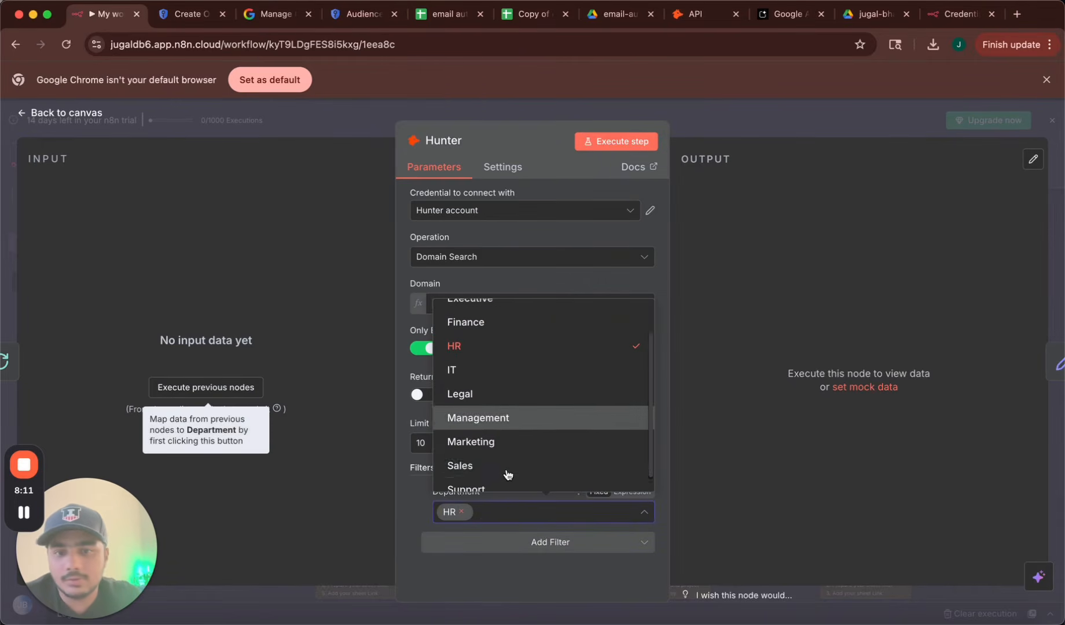
click(496, 446)
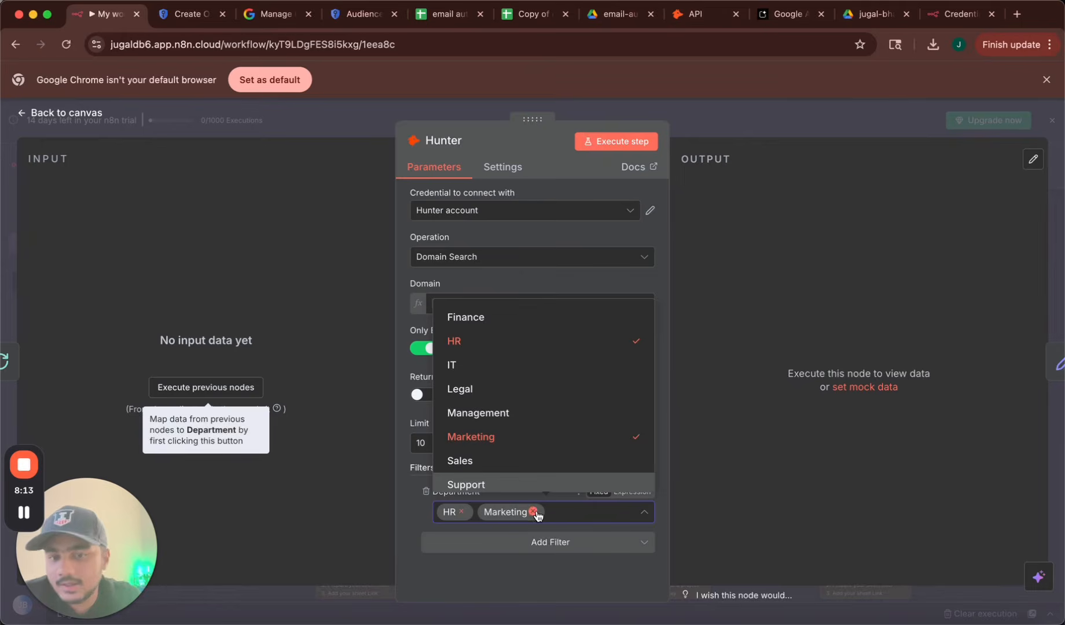
click(540, 511)
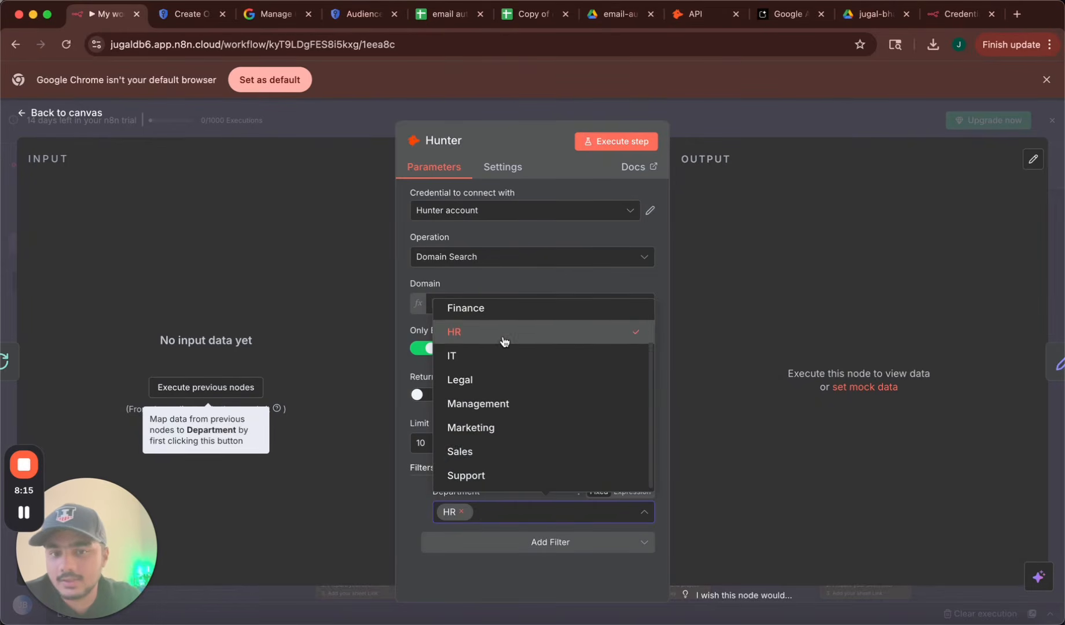
scroll(498, 341, up, 2)
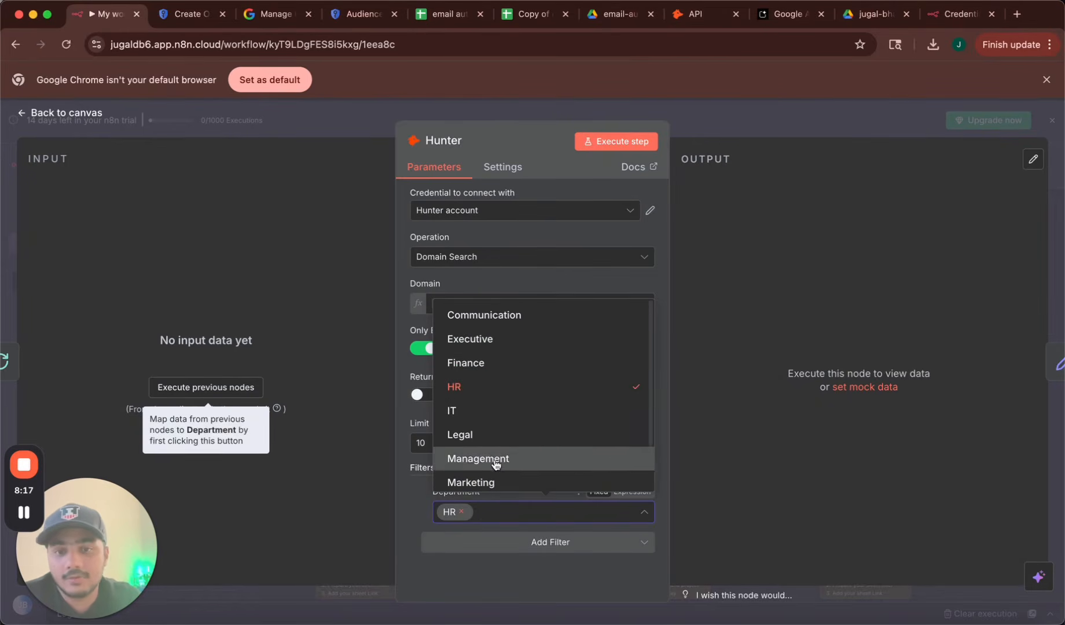
click(495, 411)
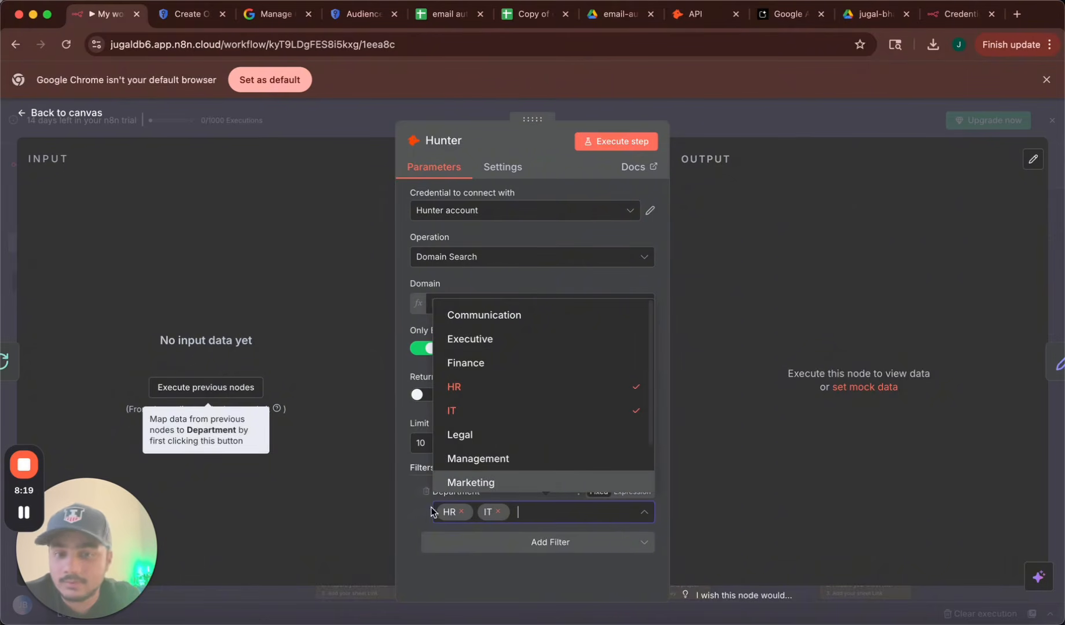
click(480, 579)
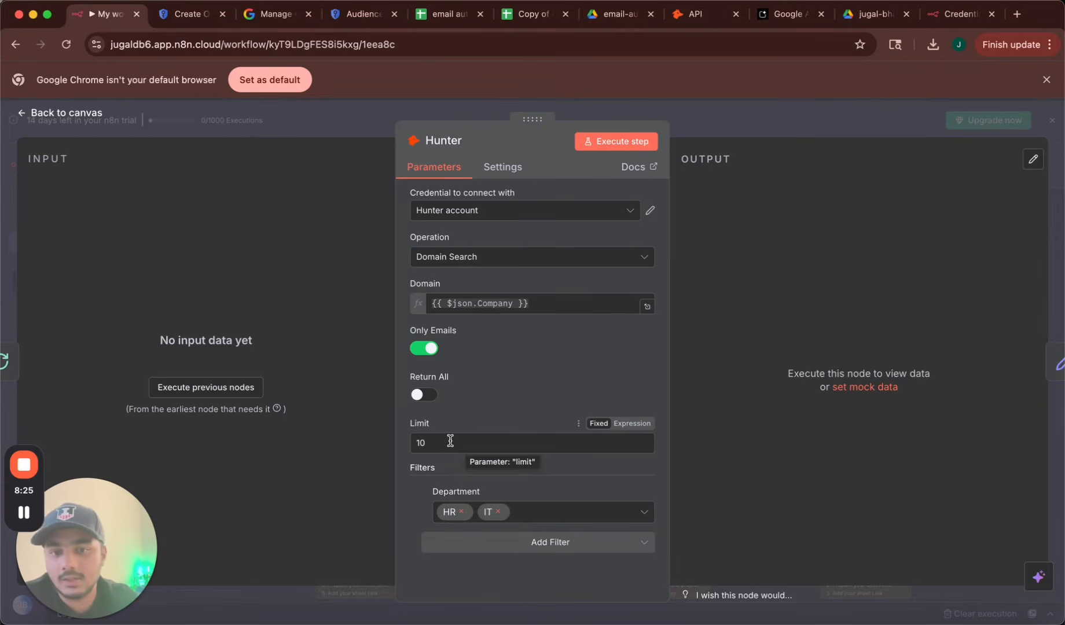
drag(450, 441, 388, 440)
click(408, 416)
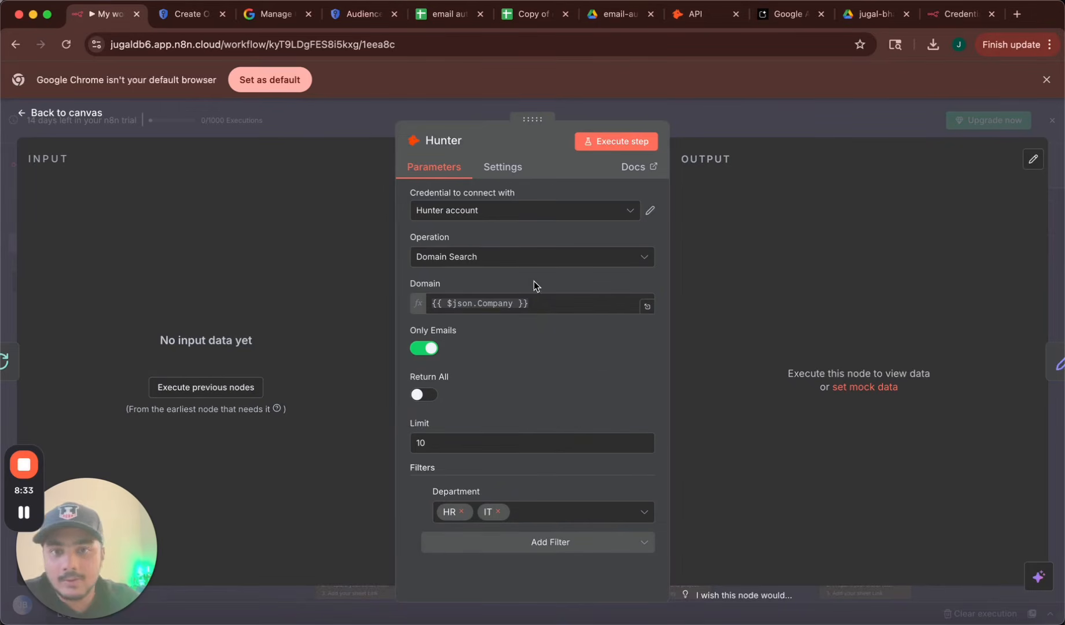
Execute the Hunter step and review its 10 google.com email results.
click(629, 141)
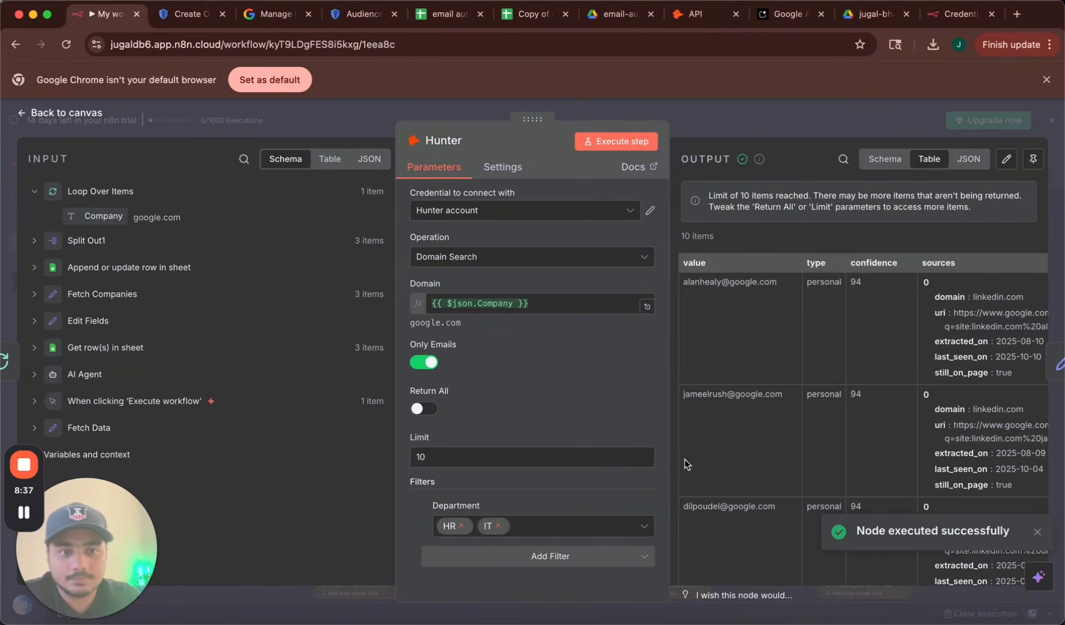
scroll(833, 335, down, 4)
scroll(832, 335, up, 4)
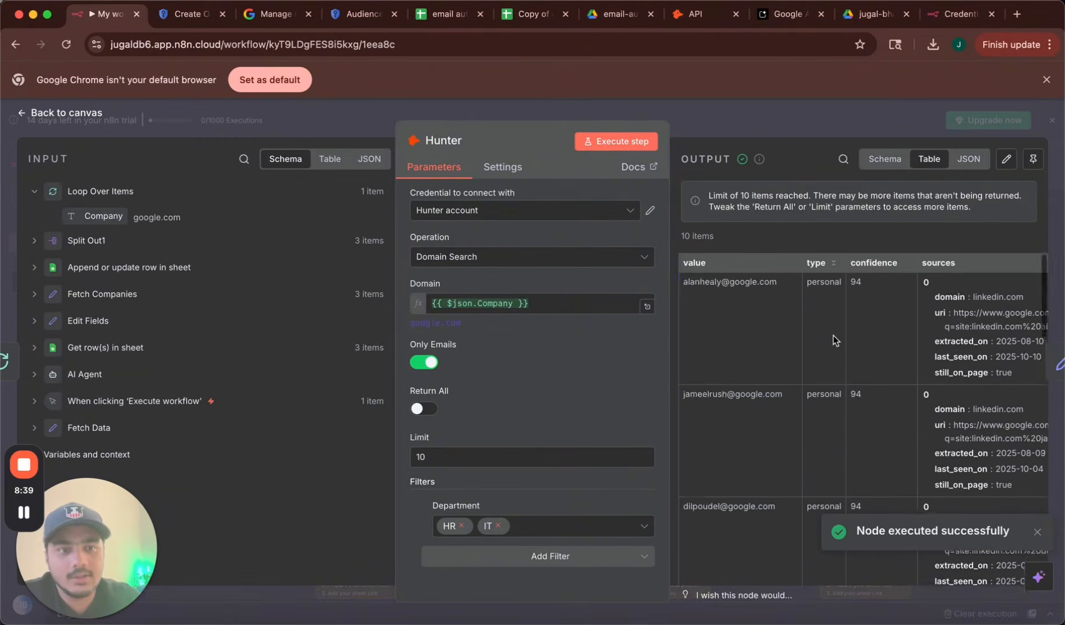
scroll(833, 335, down, 5)
scroll(832, 335, right, 5)
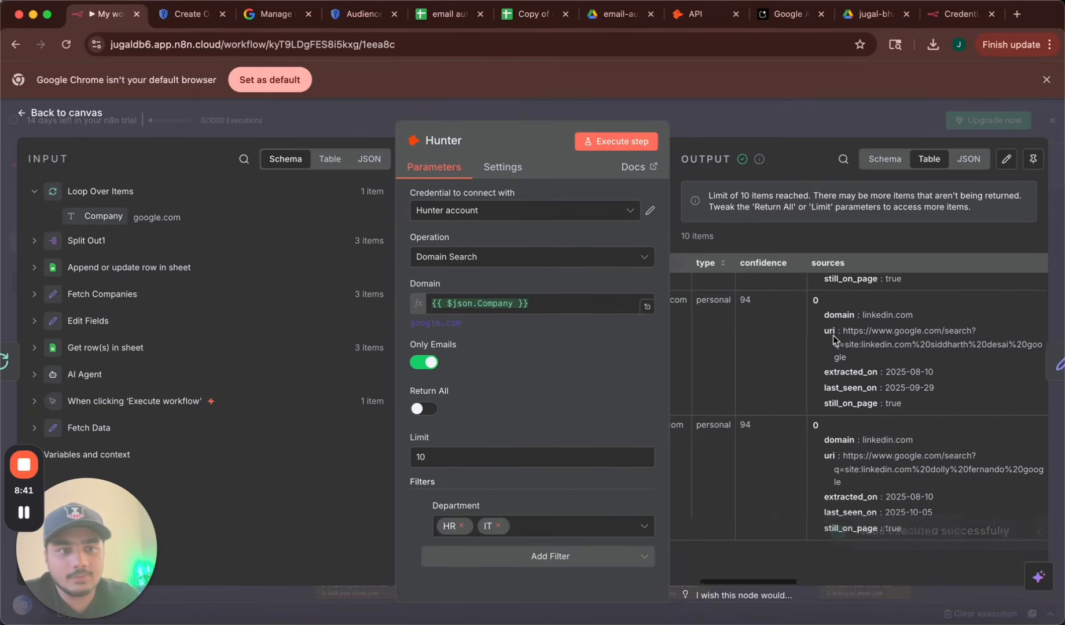
scroll(832, 335, left, 5)
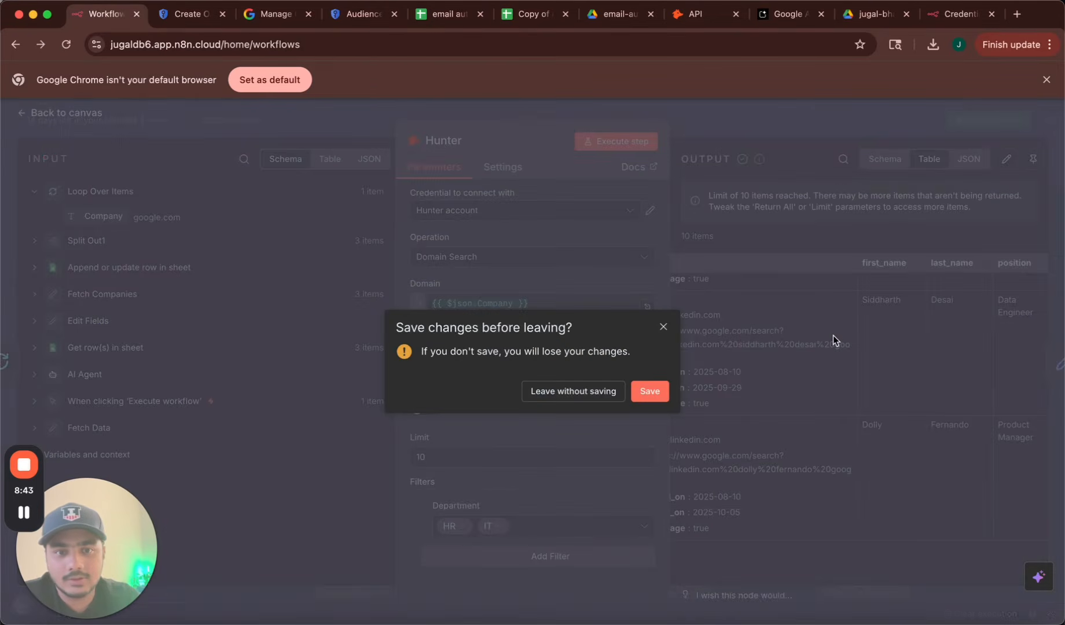
click(663, 328)
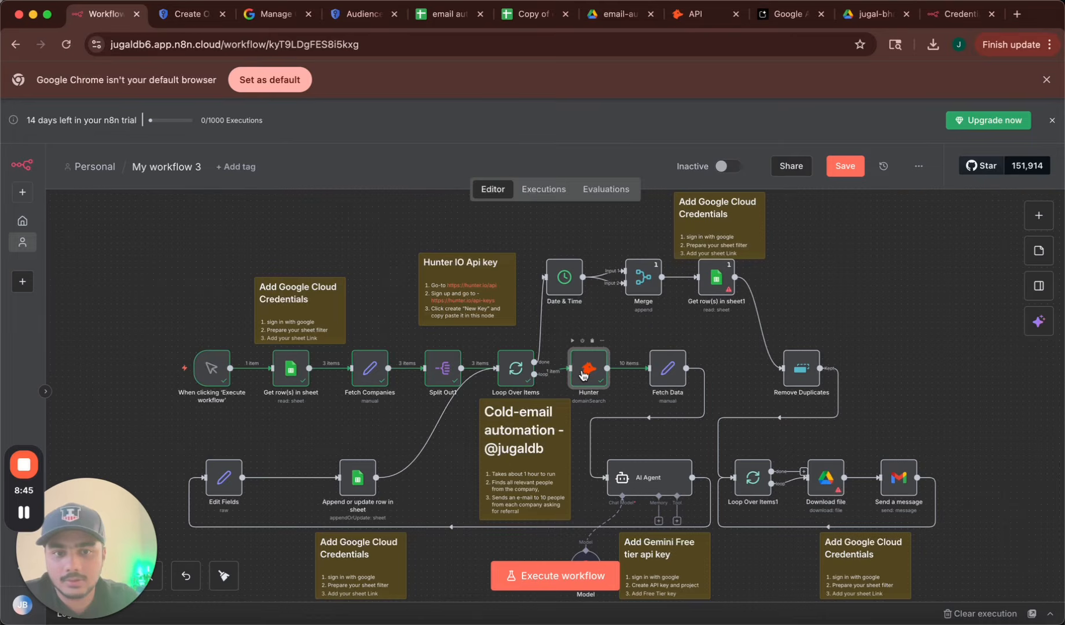
Revisit the Hunter node's results, then bring up the Get row(s) in sheet1 node settings.
double_click(583, 375)
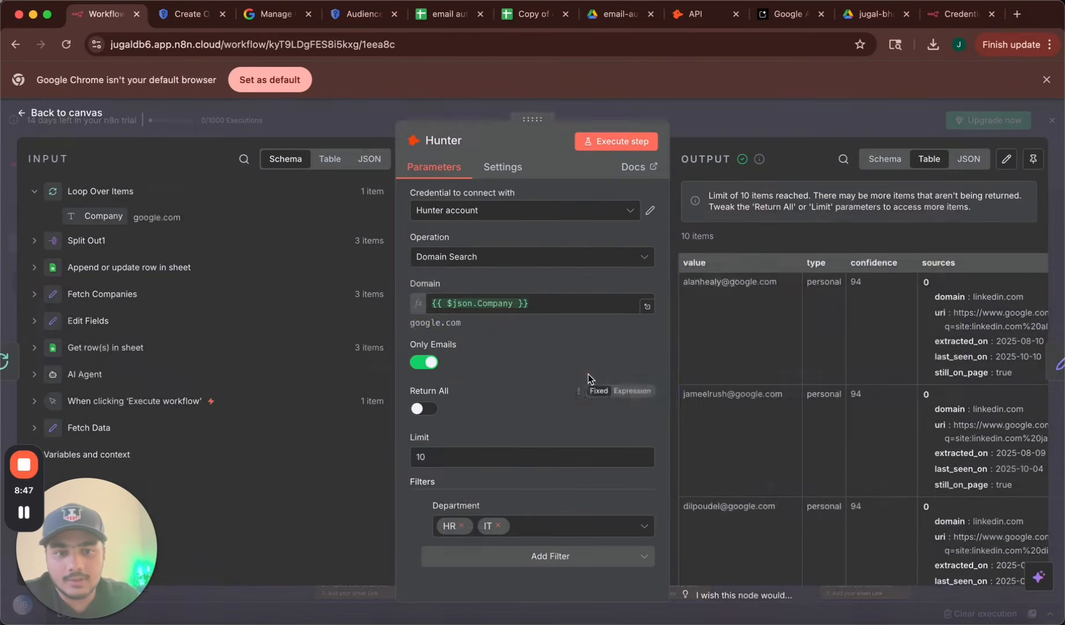
scroll(848, 440, down, 5)
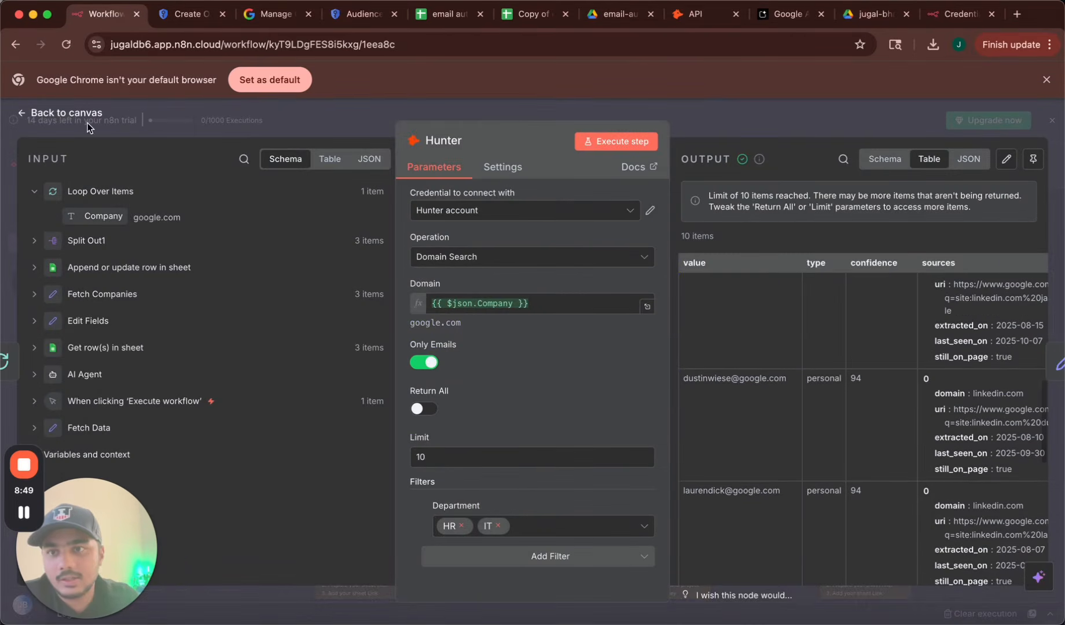
click(87, 121)
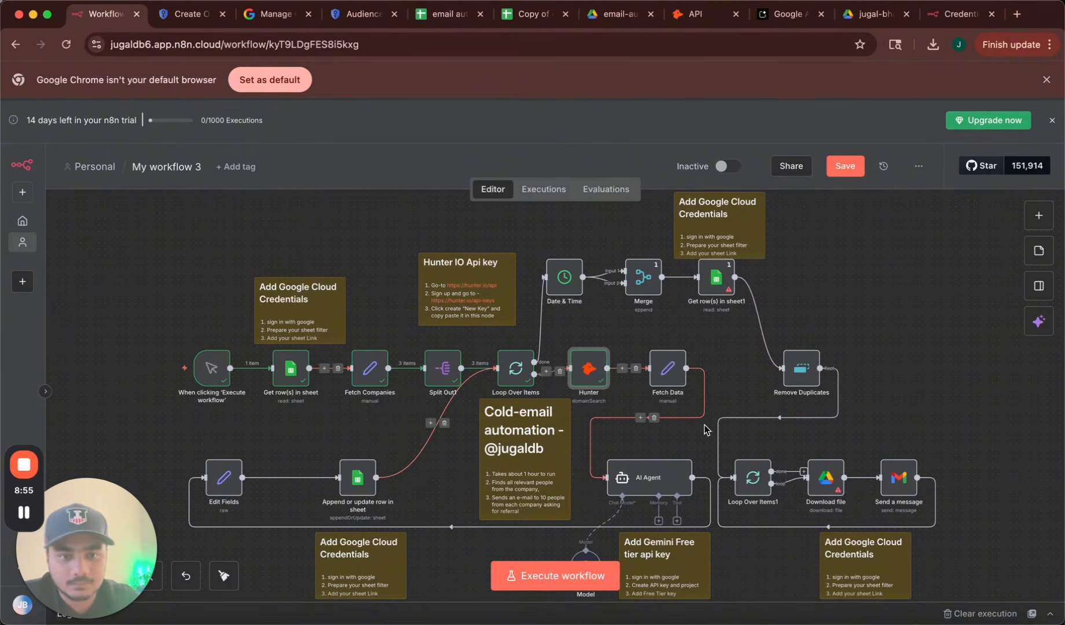
scroll(704, 429, down, 3)
scroll(705, 430, up, 1)
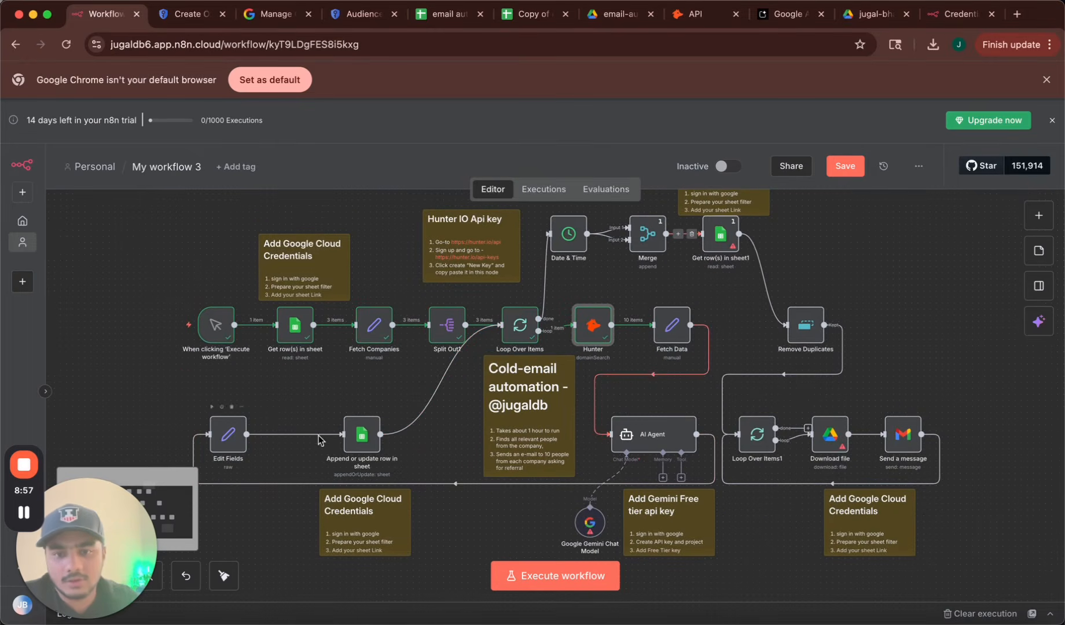
double_click(720, 235)
Set Get row(s) in sheet1 to Google Sheets account, the copied spreadsheet from list, and Results sheet.
click(542, 210)
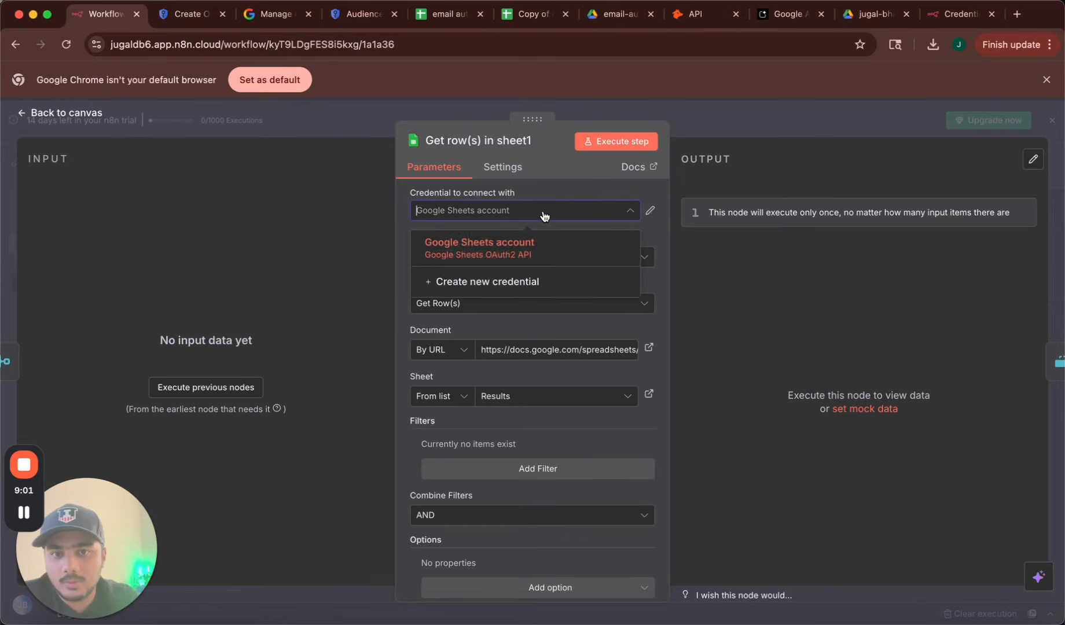
click(585, 206)
click(449, 349)
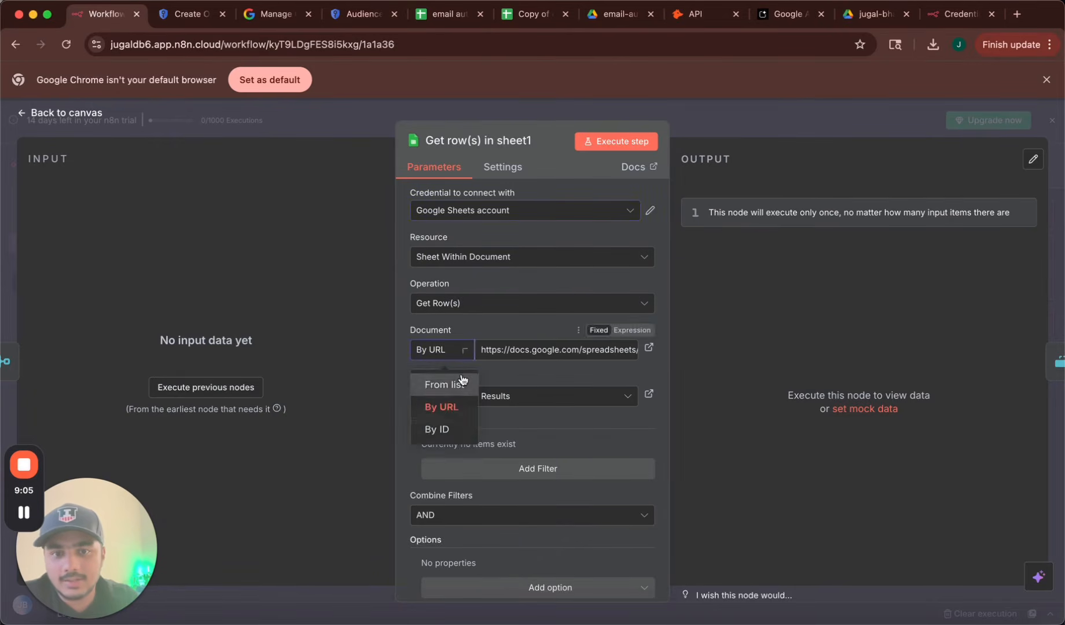
click(440, 383)
click(552, 351)
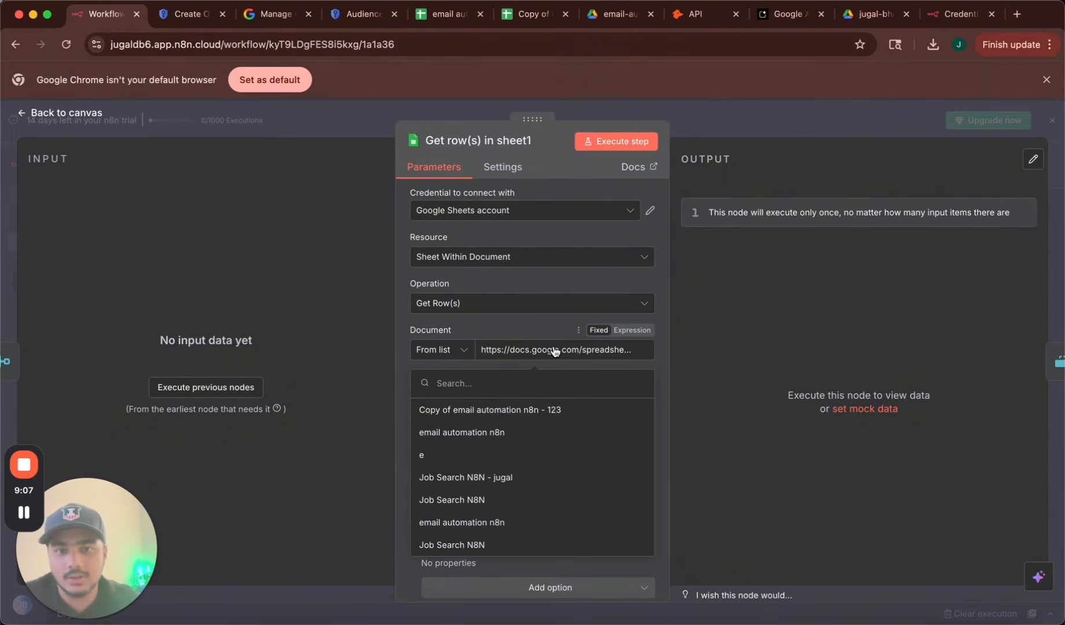
click(505, 411)
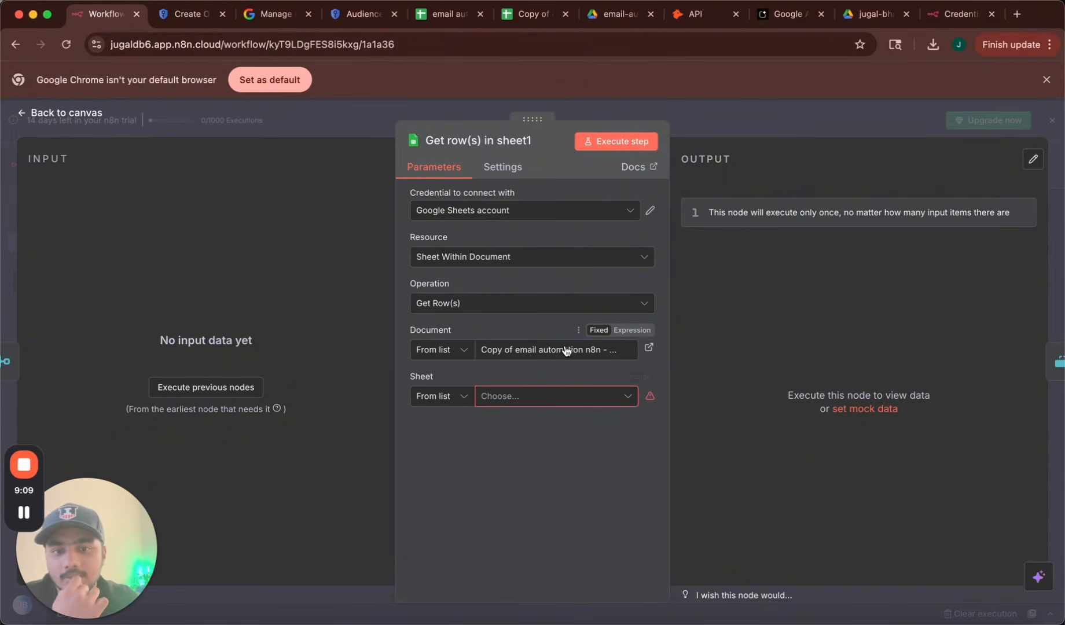
click(560, 400)
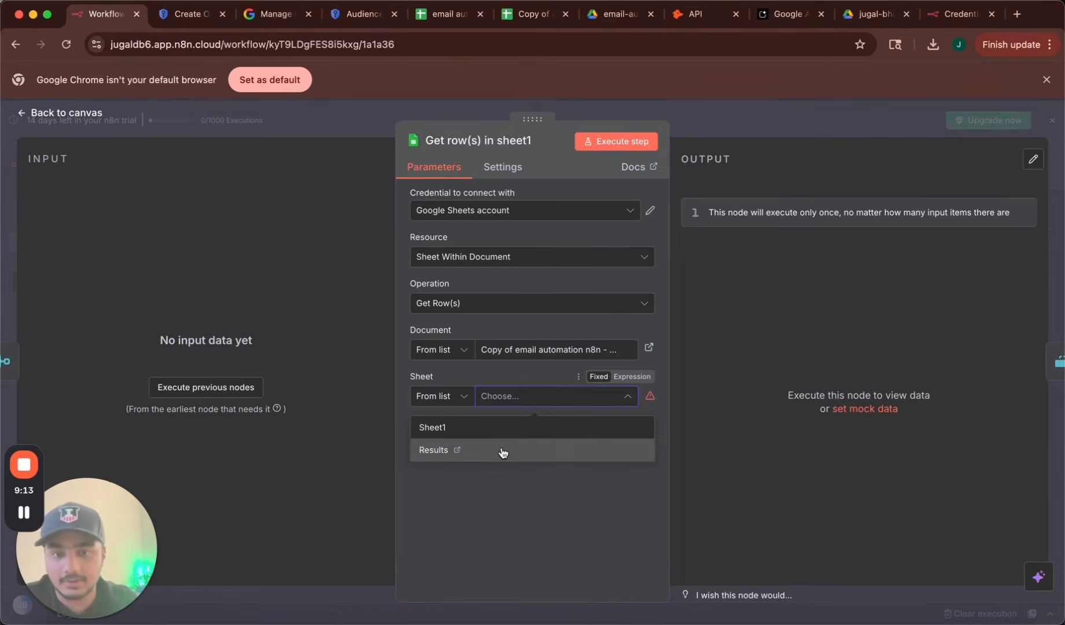
click(502, 453)
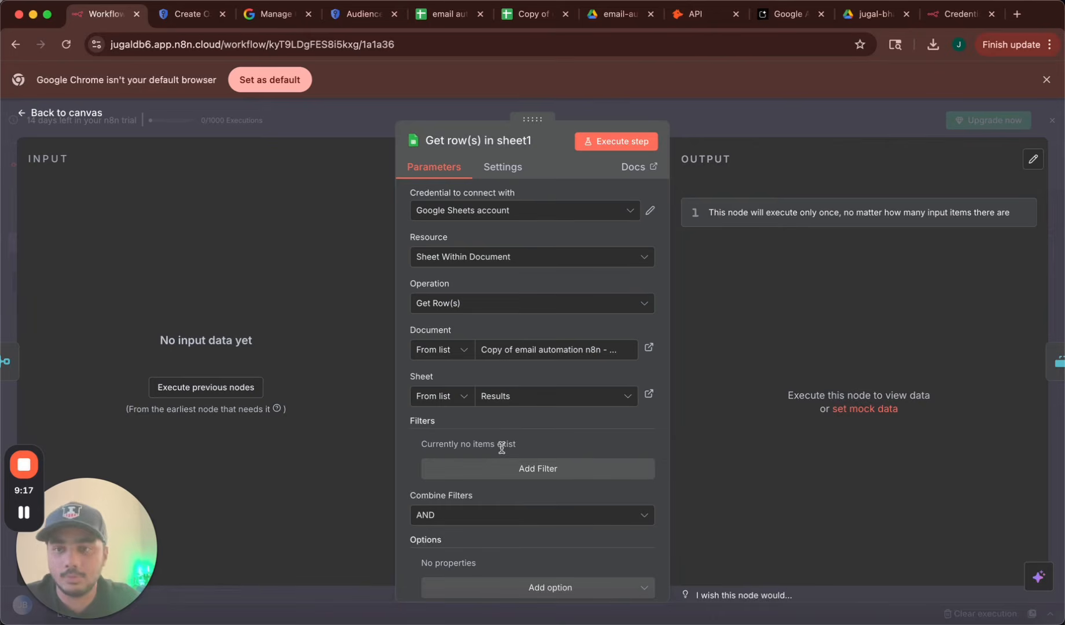
scroll(553, 447, down, 1)
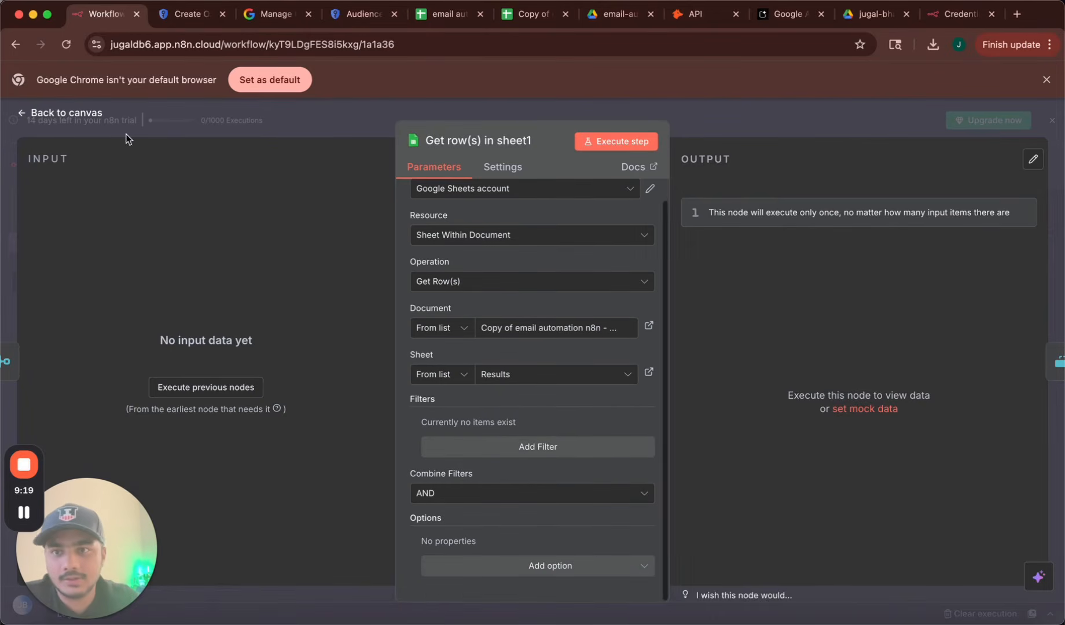
click(94, 113)
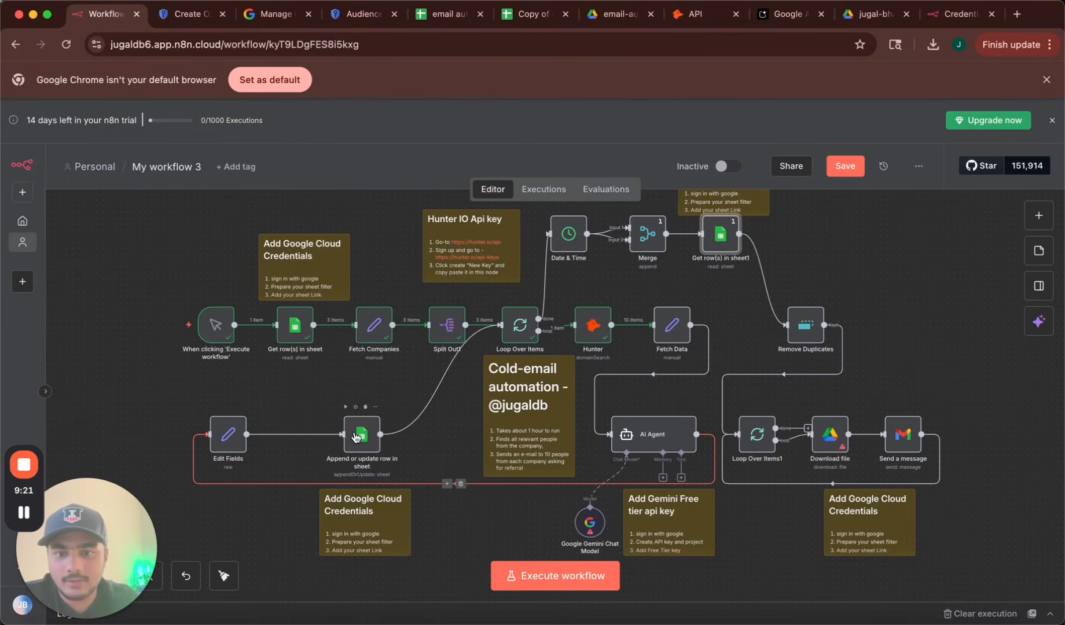
Set the Append or update row node's credential to the Google Sheets account.
double_click(356, 437)
click(514, 352)
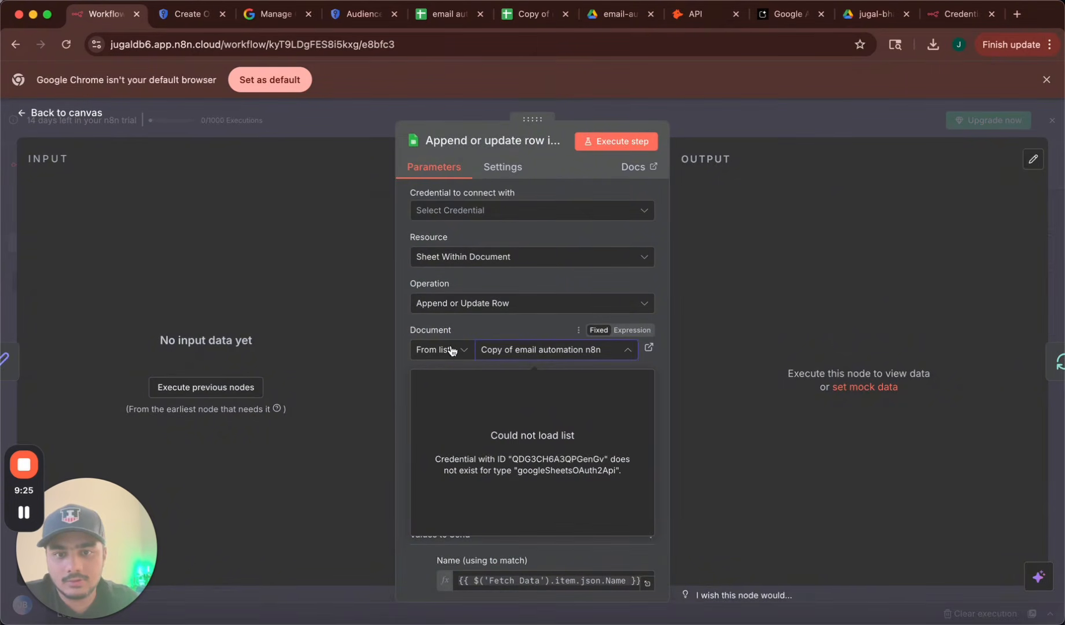
click(515, 210)
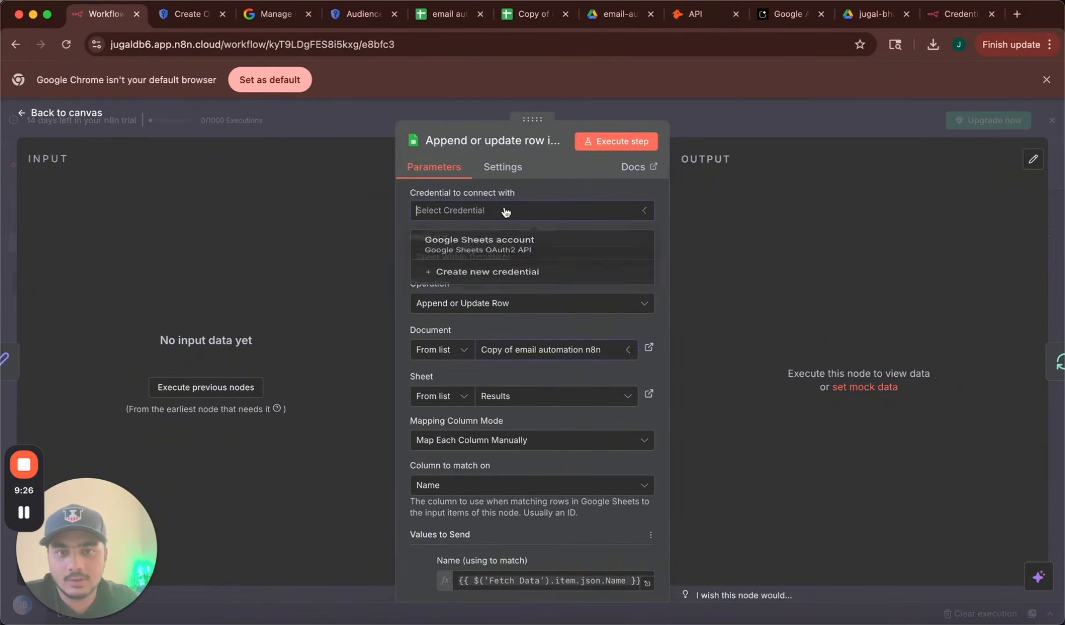
click(463, 250)
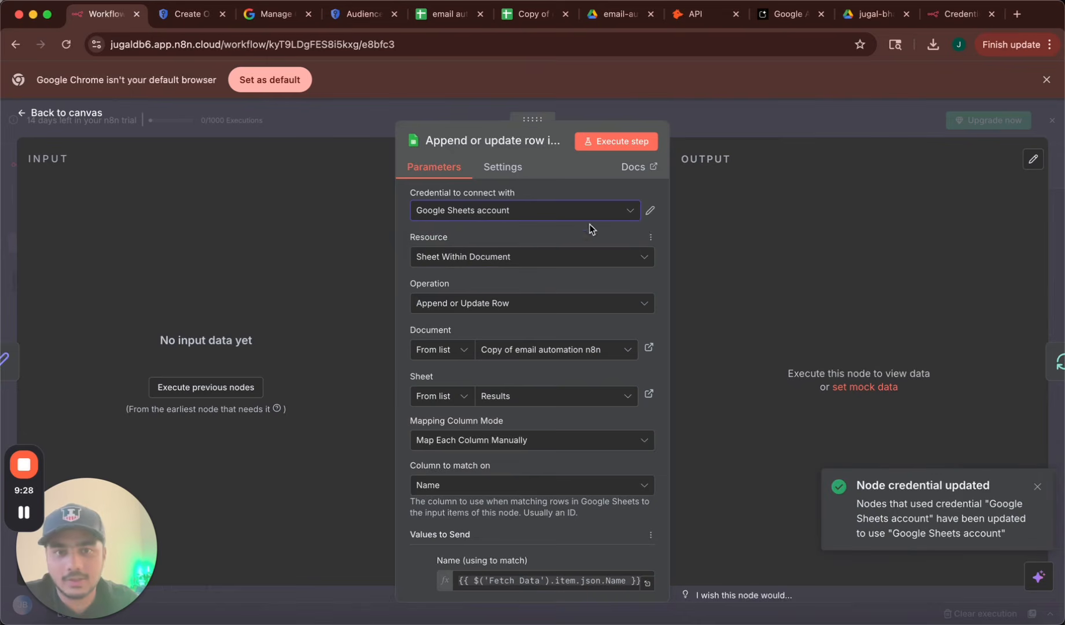
Target the copied email automation spreadsheet's Results sheet as the document and sheet.
click(512, 350)
click(451, 433)
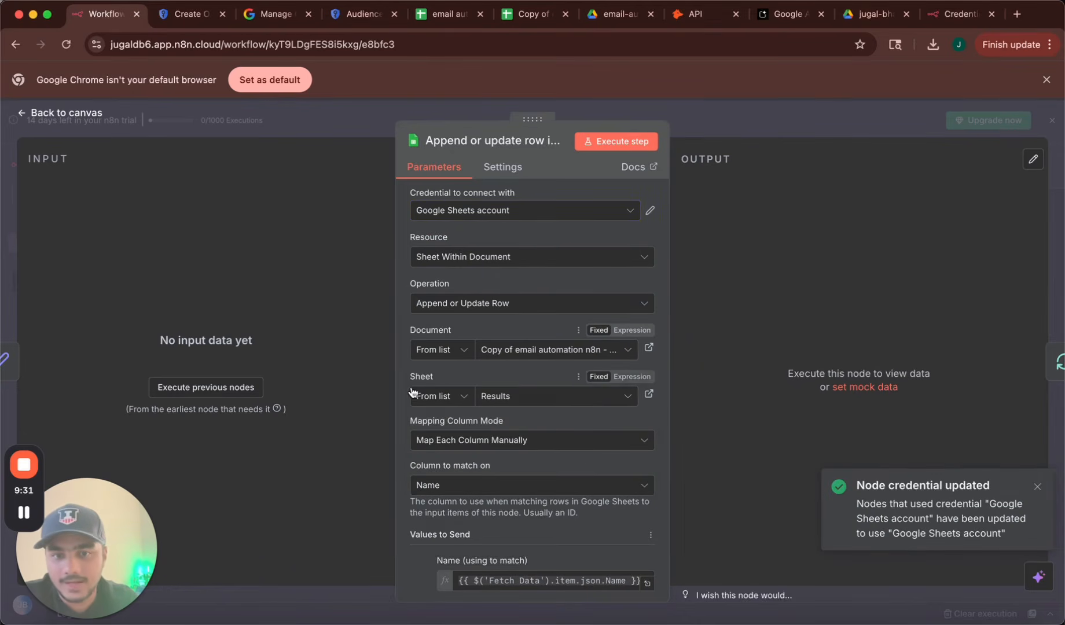
click(509, 397)
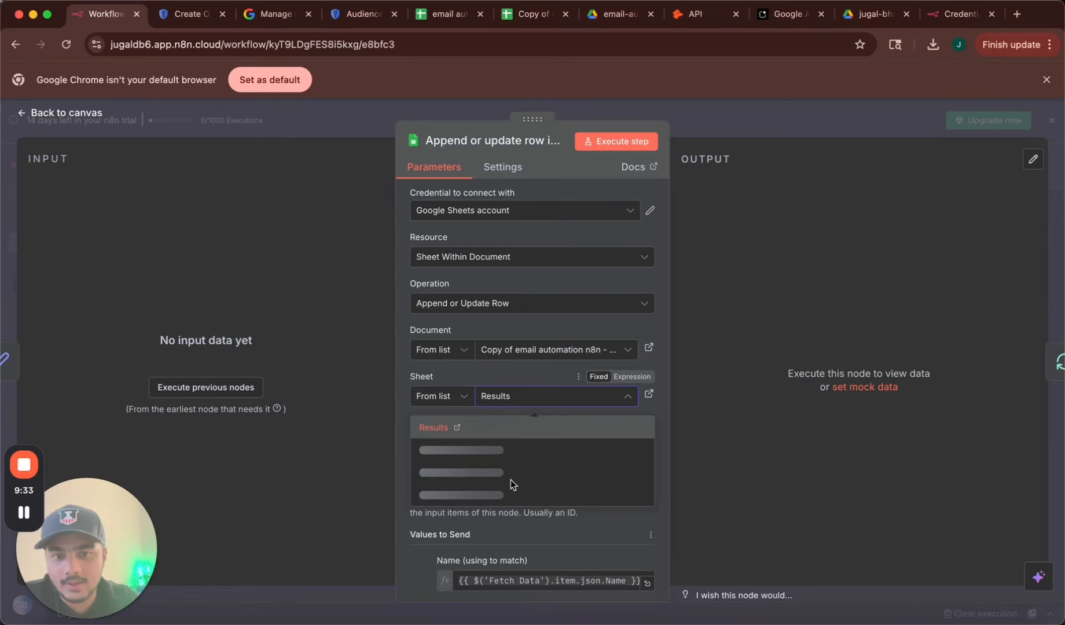
click(503, 430)
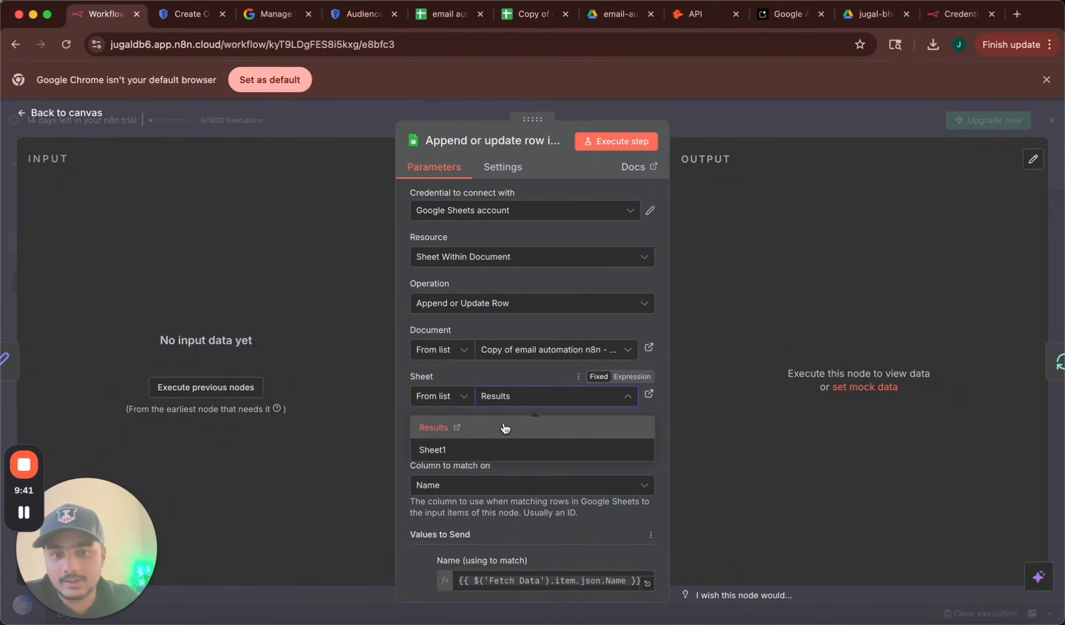
click(538, 438)
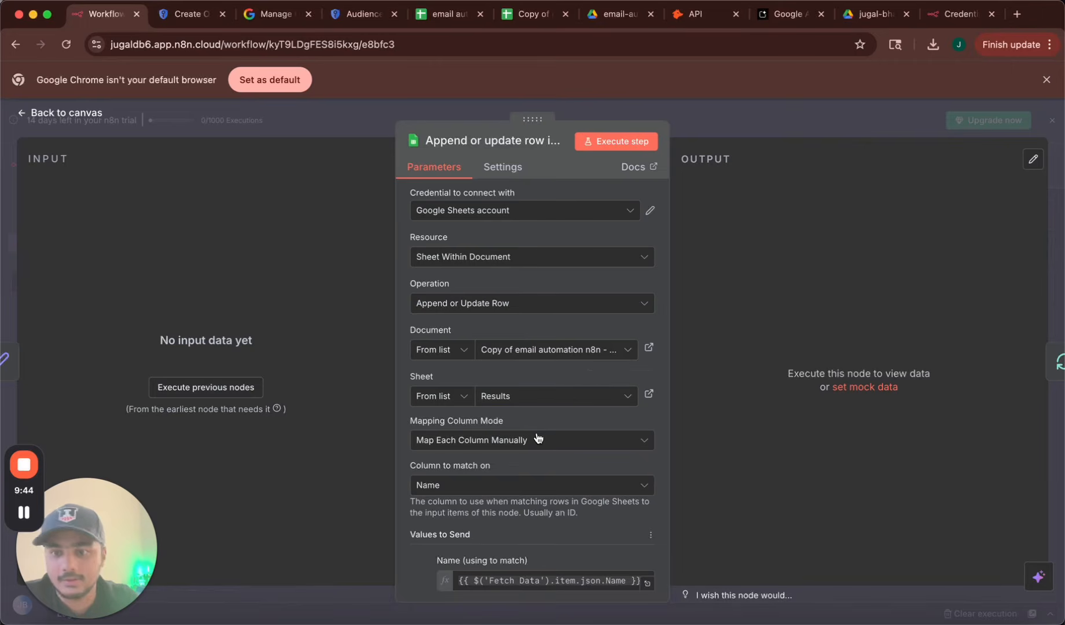
click(76, 114)
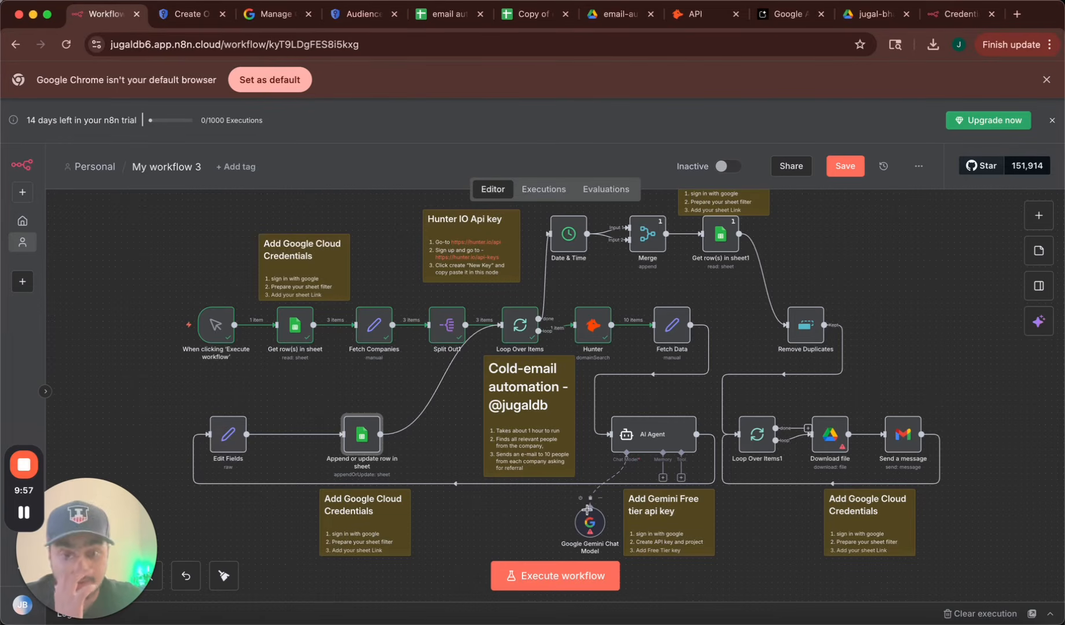
In Google AI Studio, accept the developer terms and opt in to update emails.
click(773, 13)
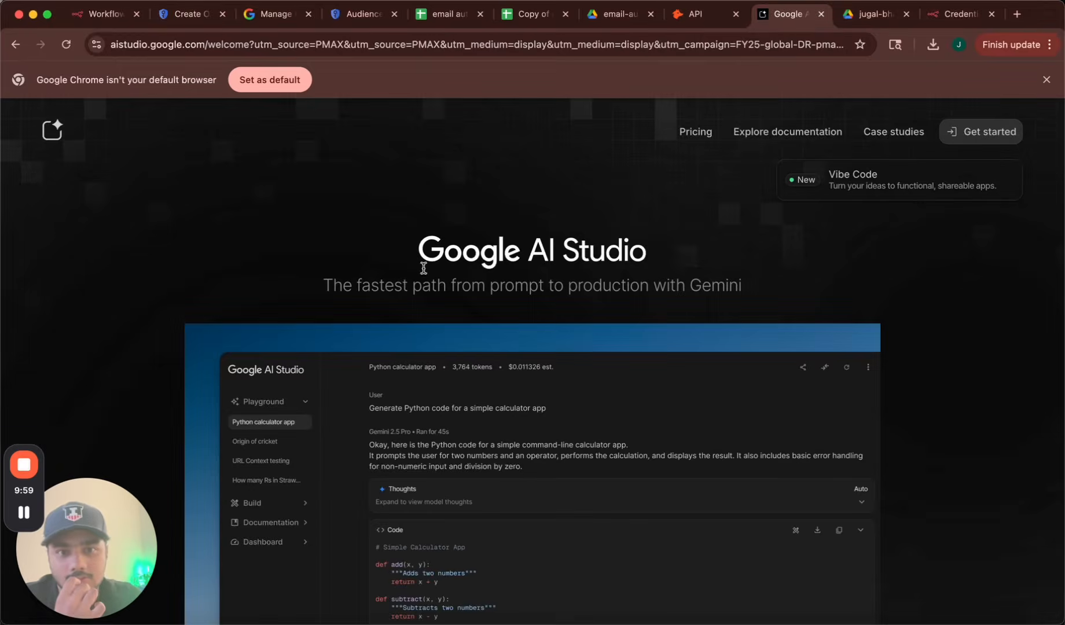
click(990, 132)
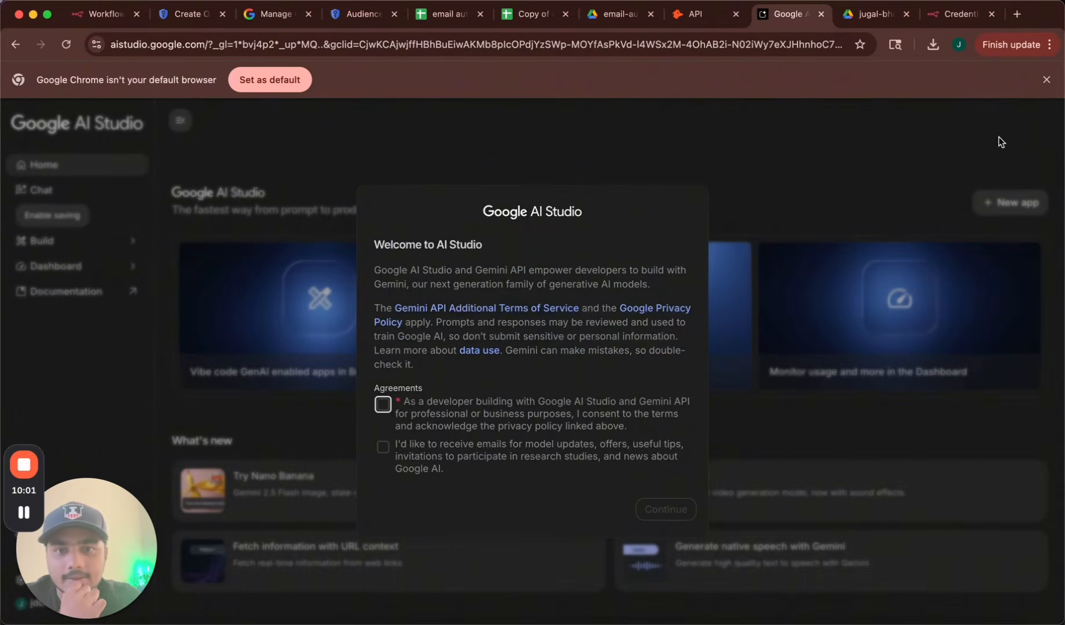
click(399, 413)
click(383, 446)
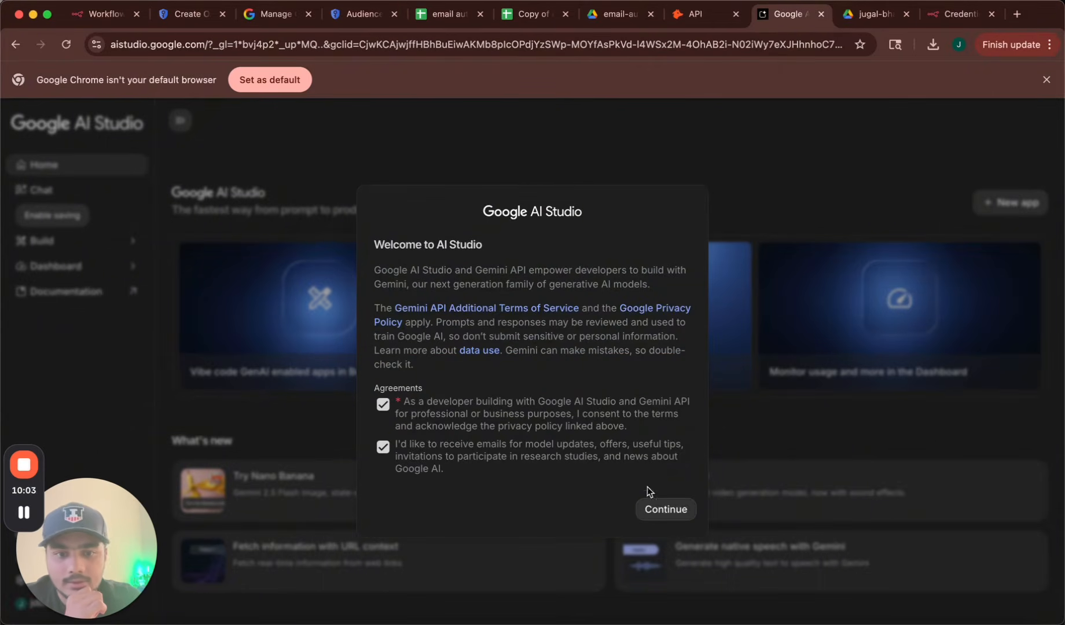
click(665, 508)
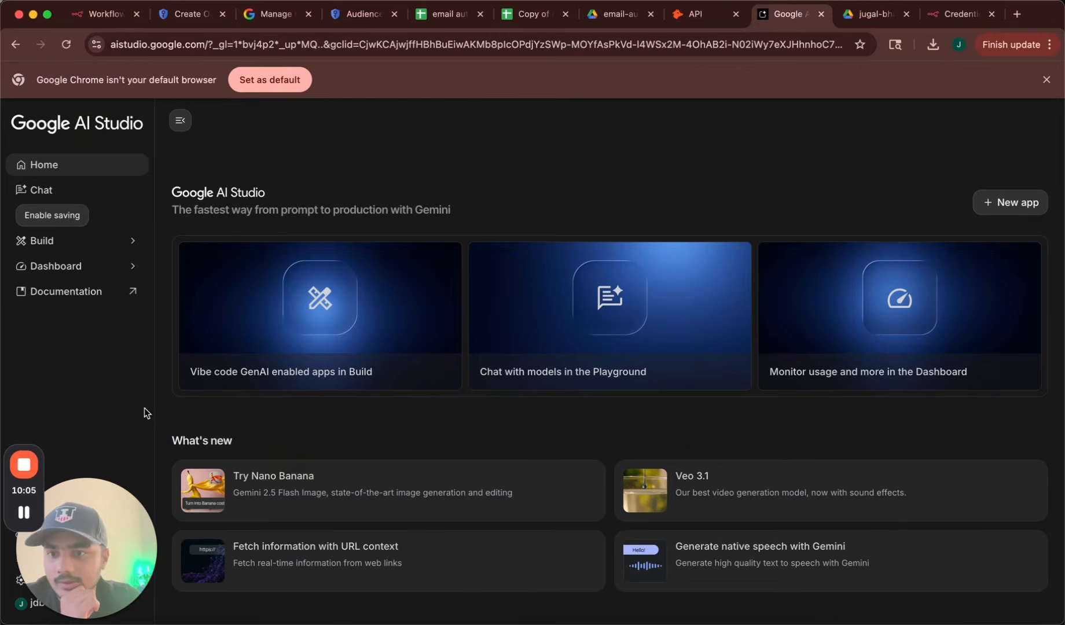
Start a new API key named n8n-workflow-e-mail-automation-1 from the API keys page.
drag(81, 521, 80, 317)
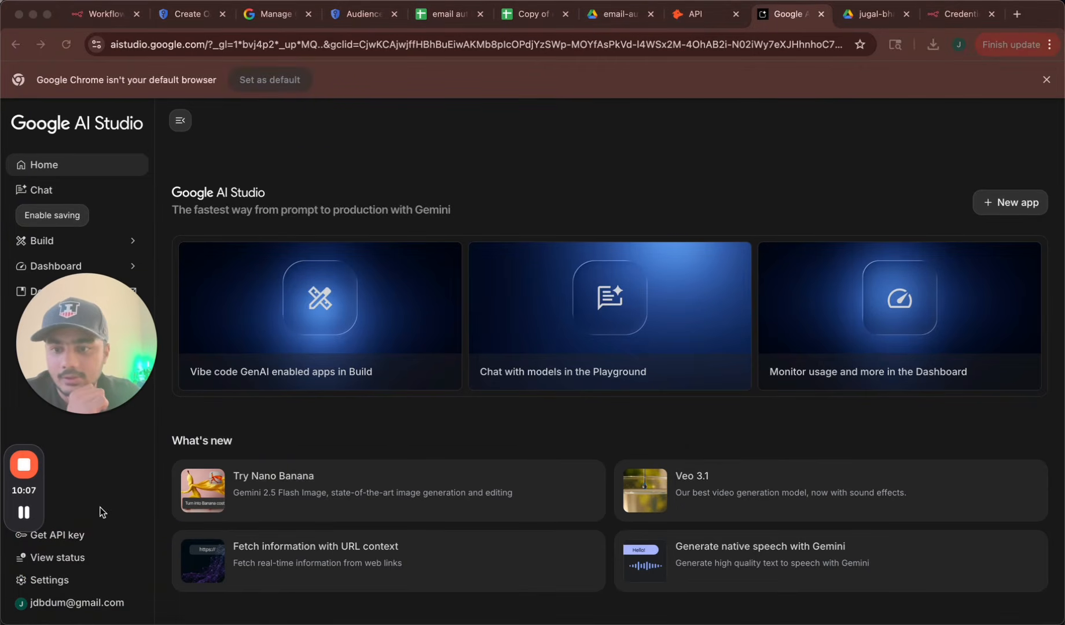
click(49, 534)
click(75, 538)
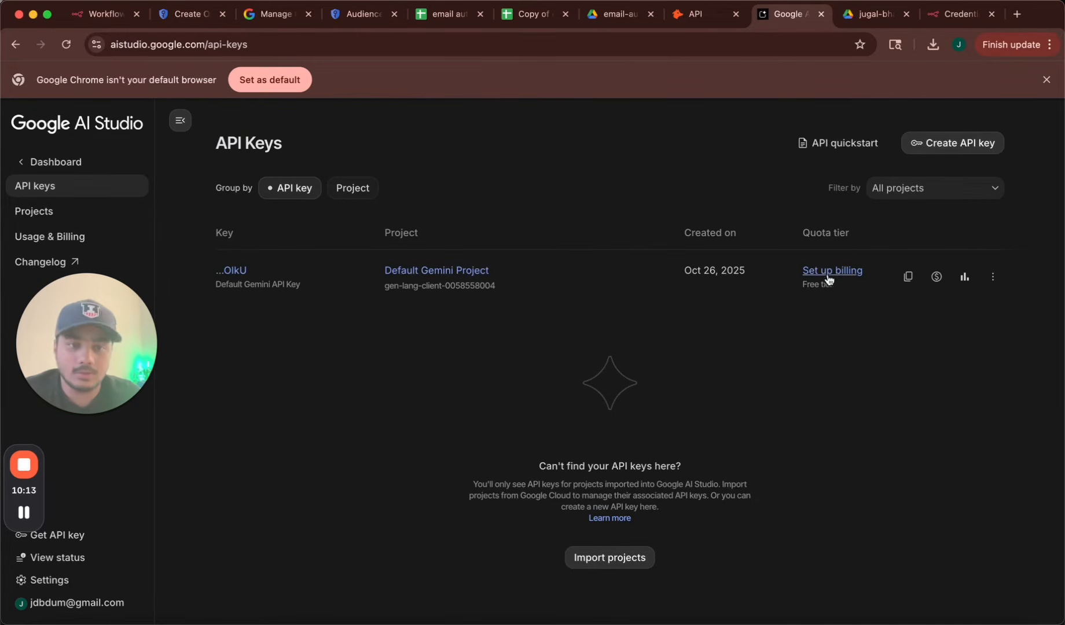
click(950, 150)
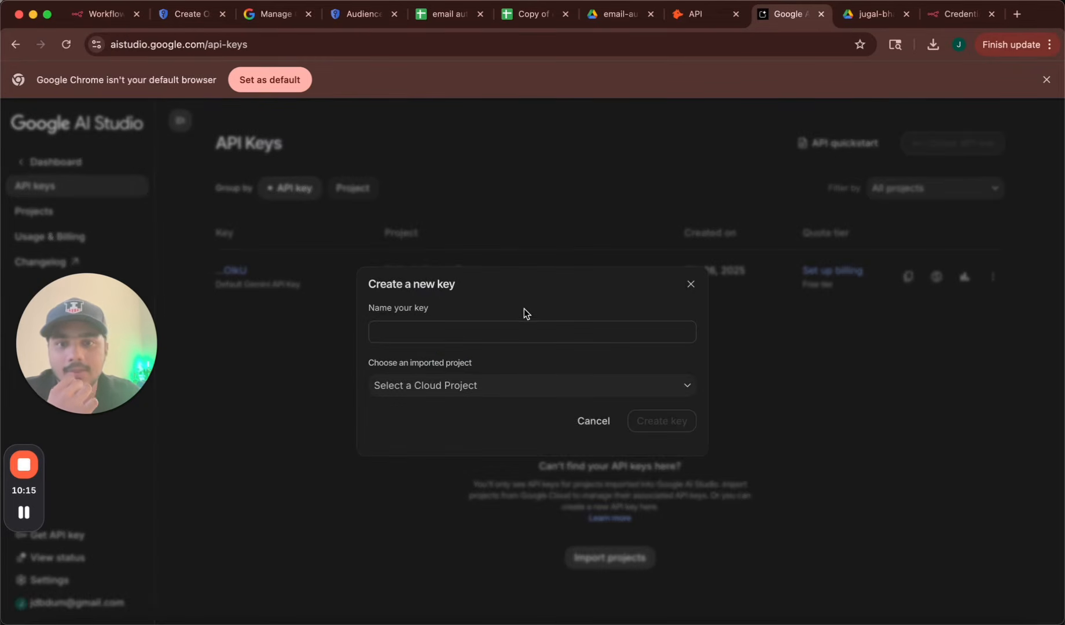
click(512, 323)
text(n8n-)
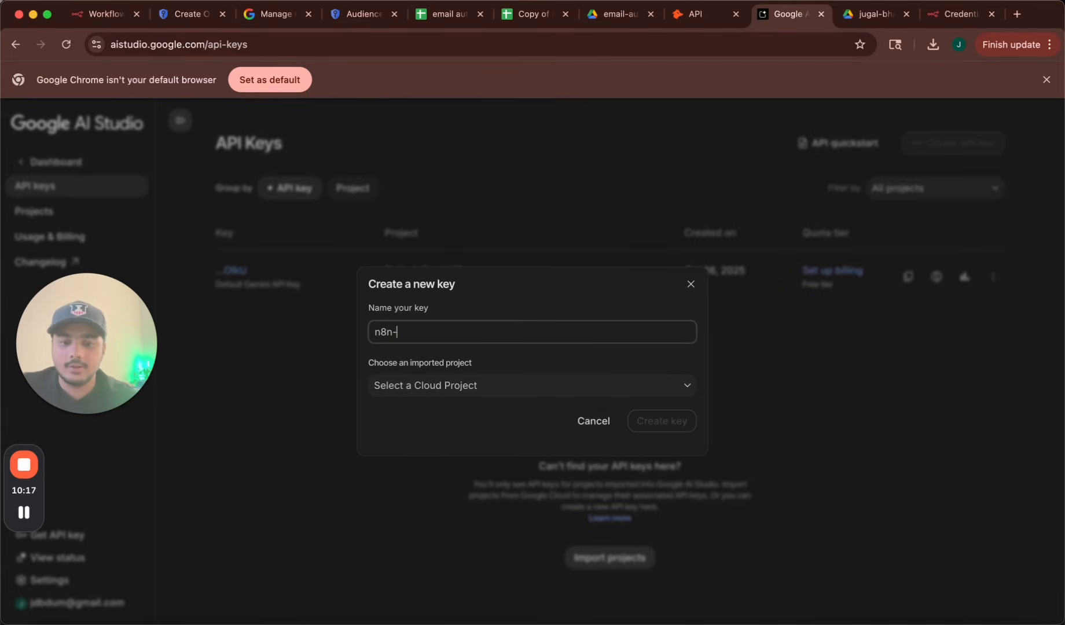
text(workflow-)
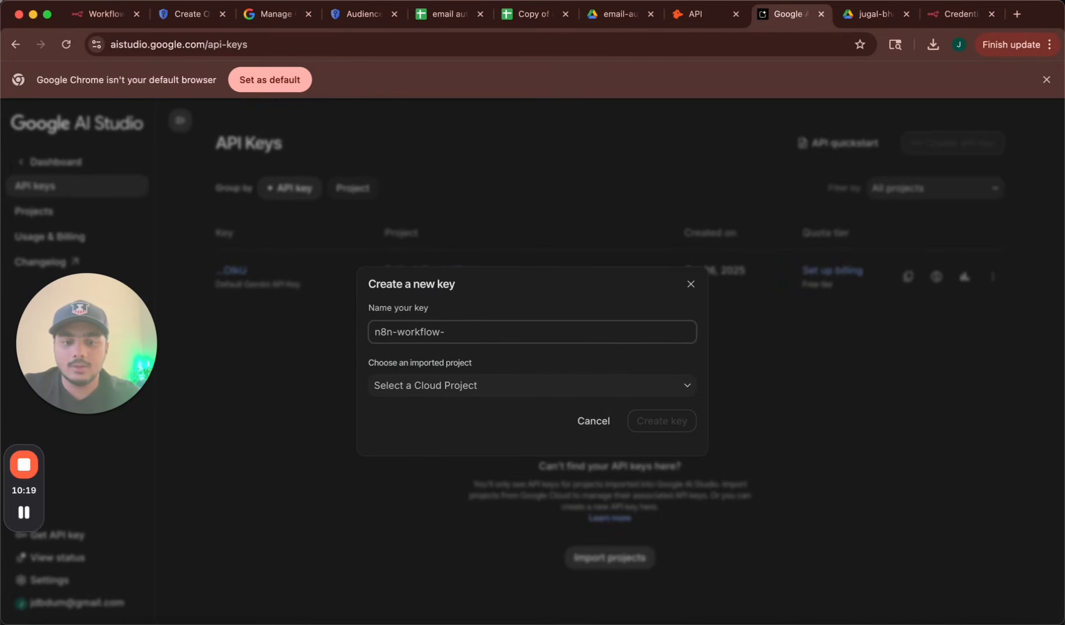
text(e-mail-automation-1)
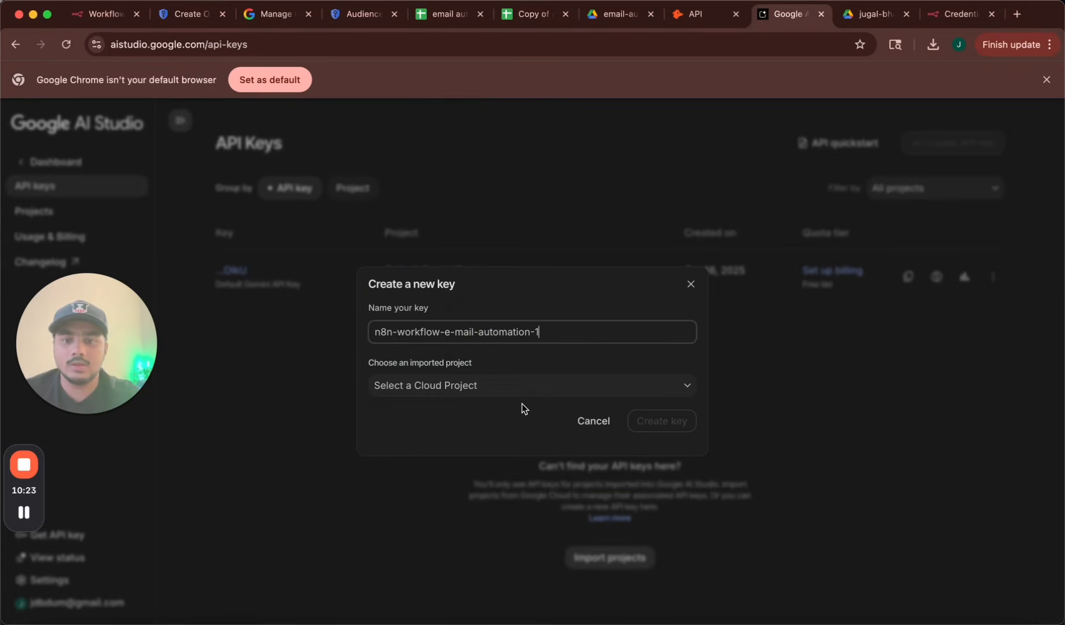
Create the key under a new project n8nw and copy it.
click(532, 384)
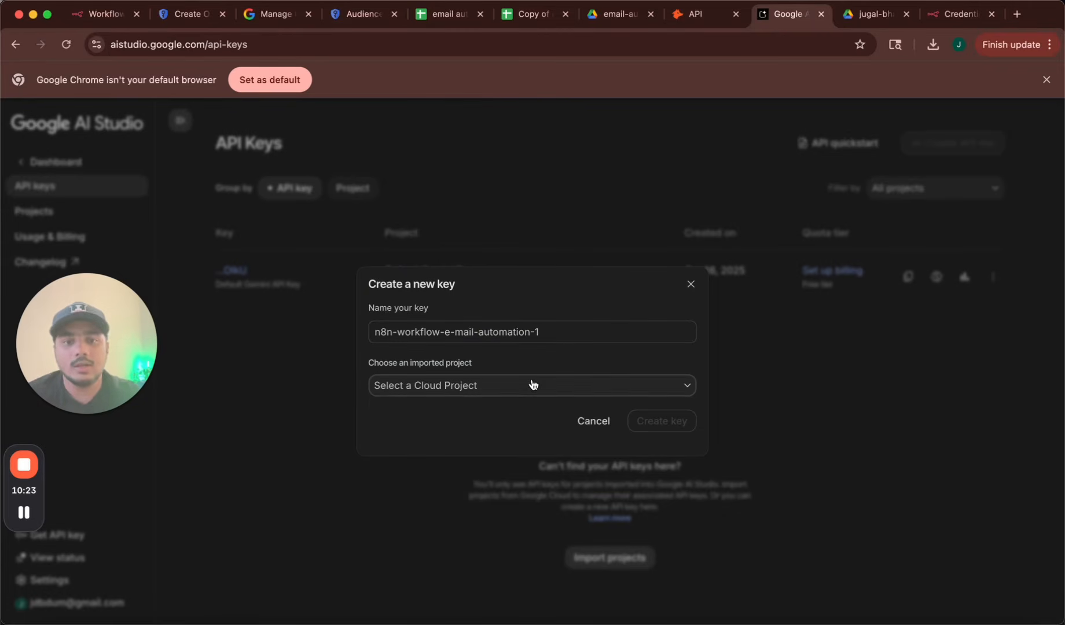
click(499, 450)
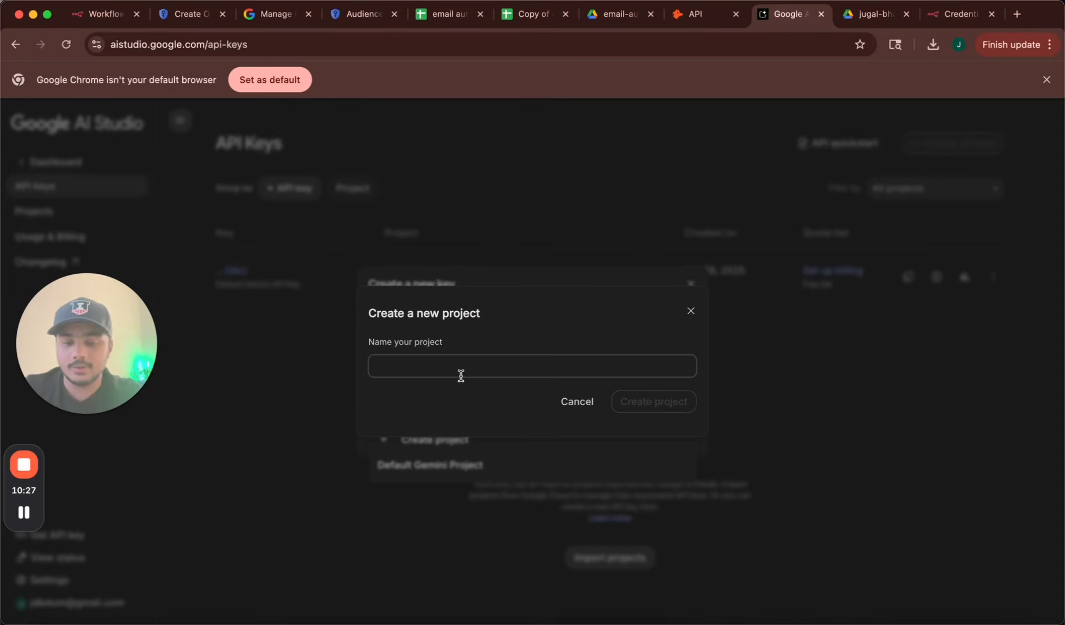
text(n)
text(8nai)
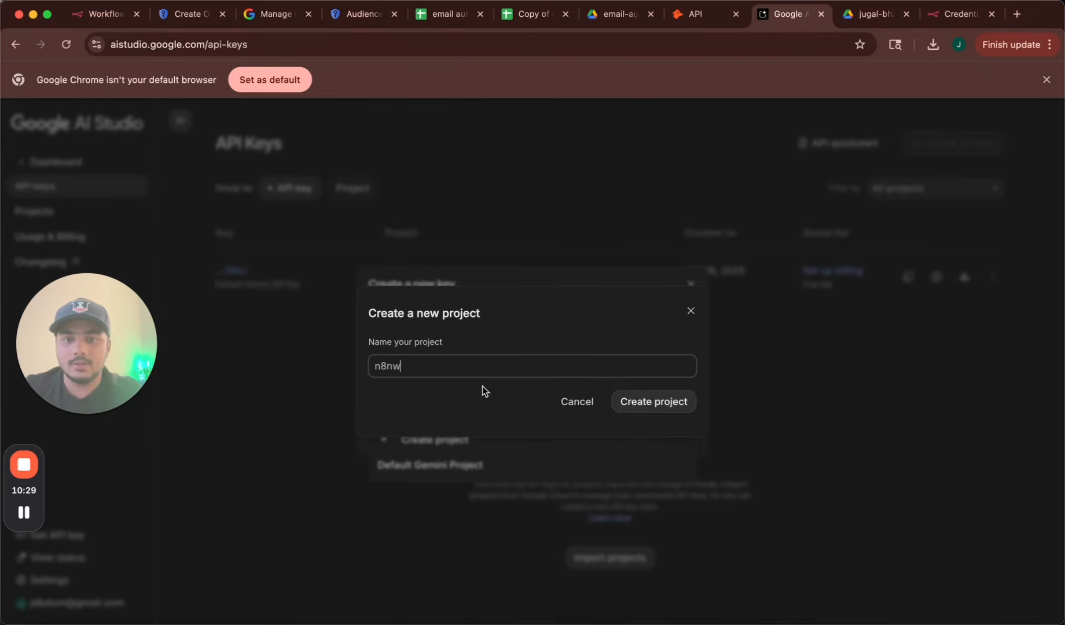
click(680, 406)
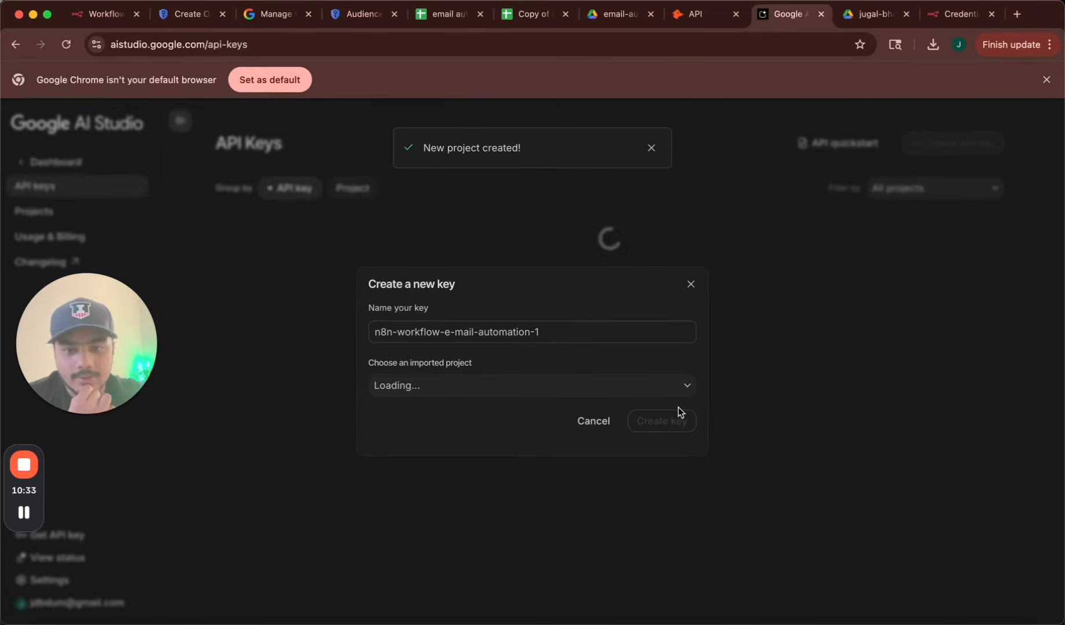
click(665, 421)
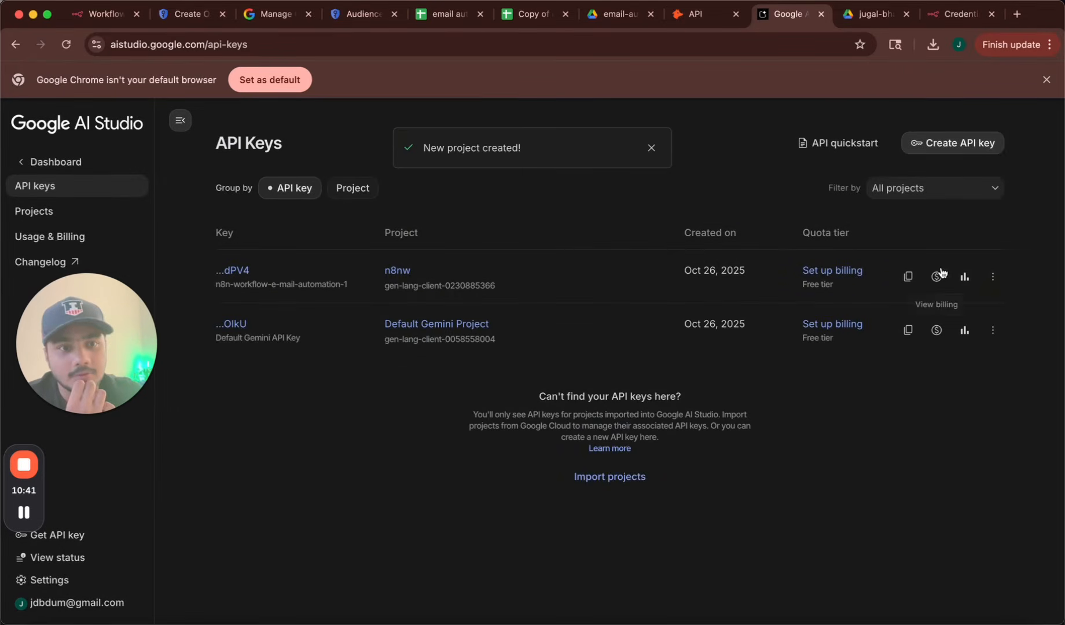
click(907, 276)
click(106, 16)
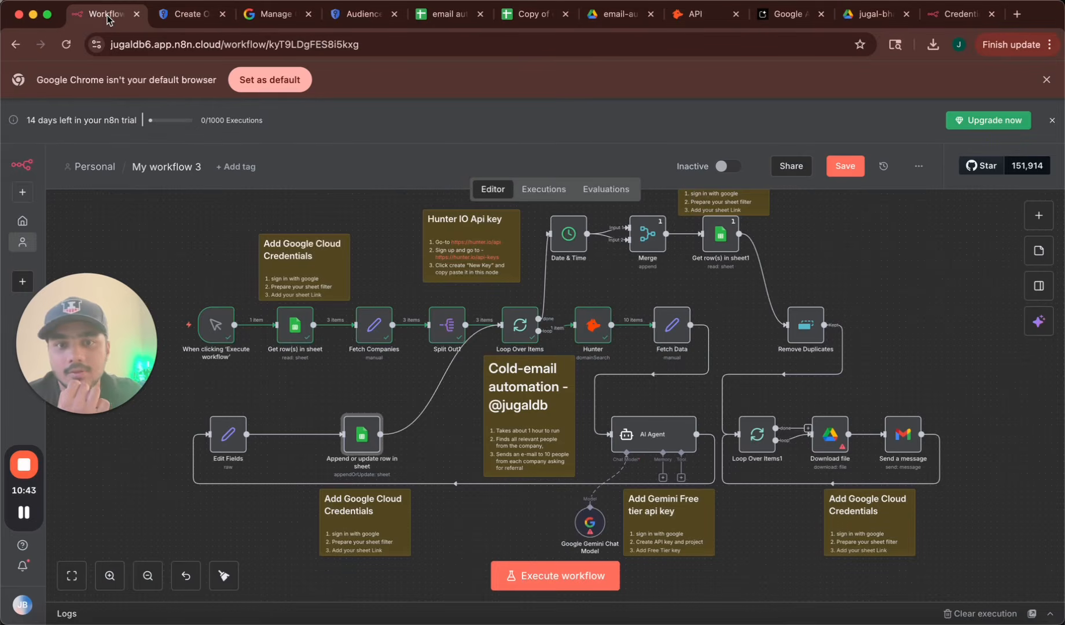
Add a new Gemini API credential with the pasted key to the Gemini Chat Model node, tested successfully.
double_click(589, 522)
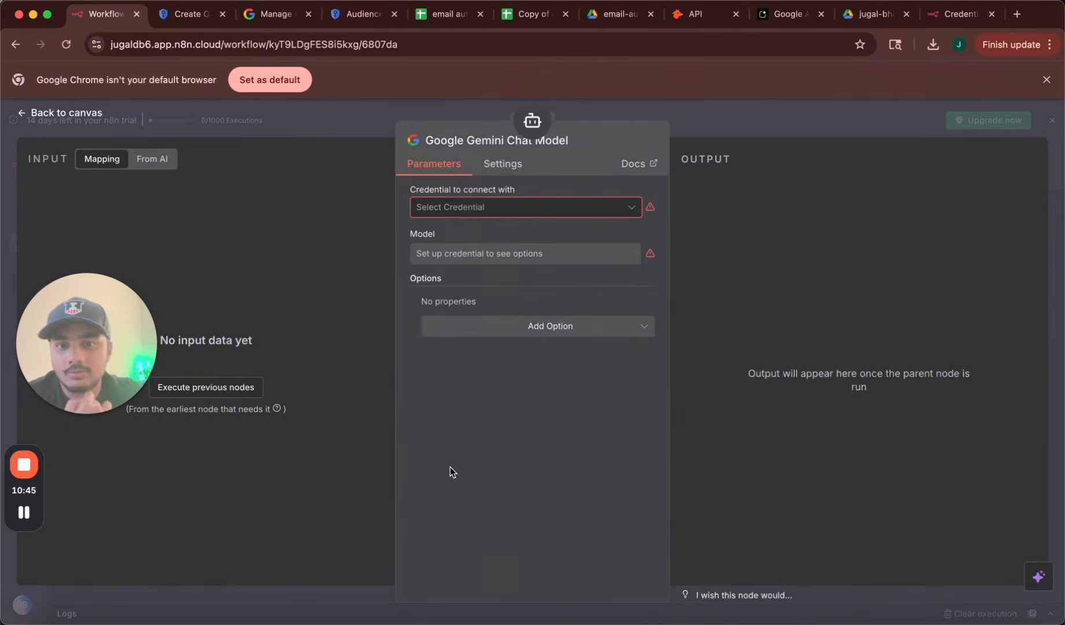
click(491, 208)
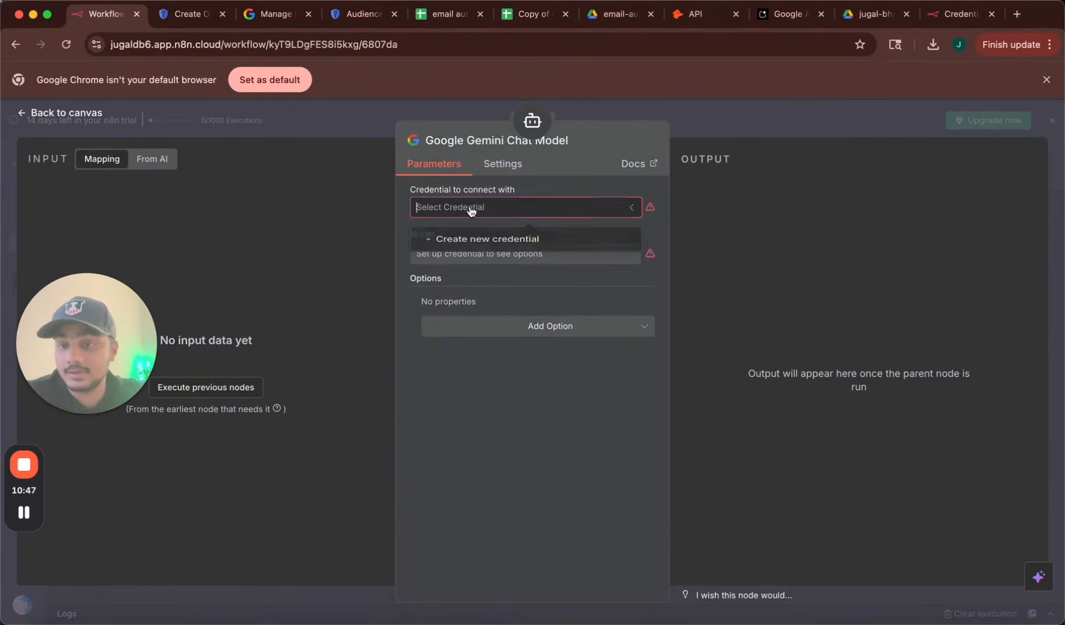
click(475, 242)
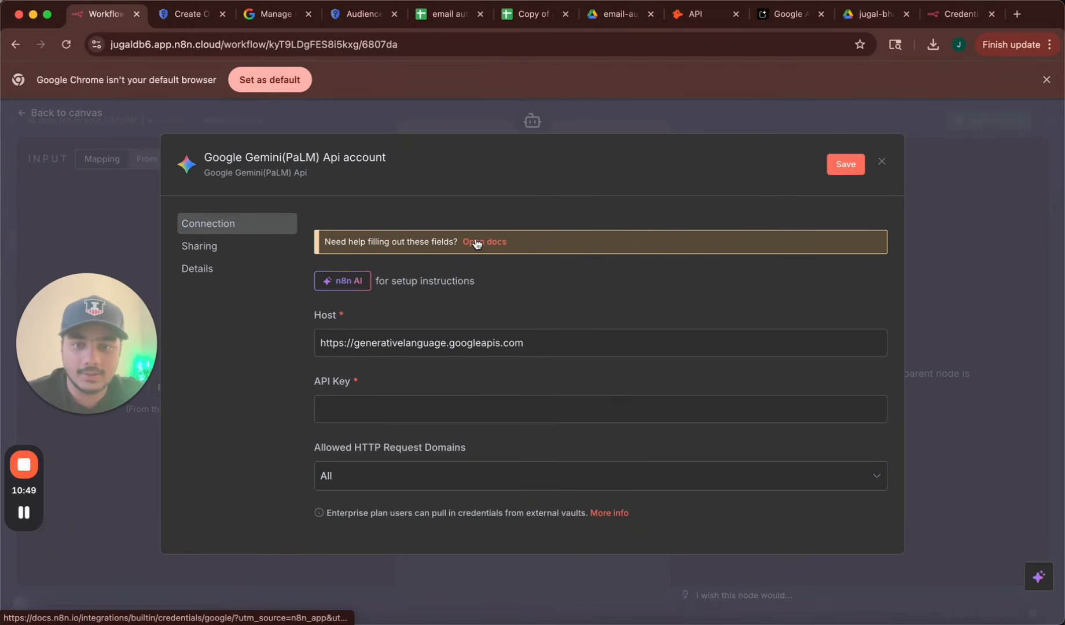
click(445, 412)
key(super+v)
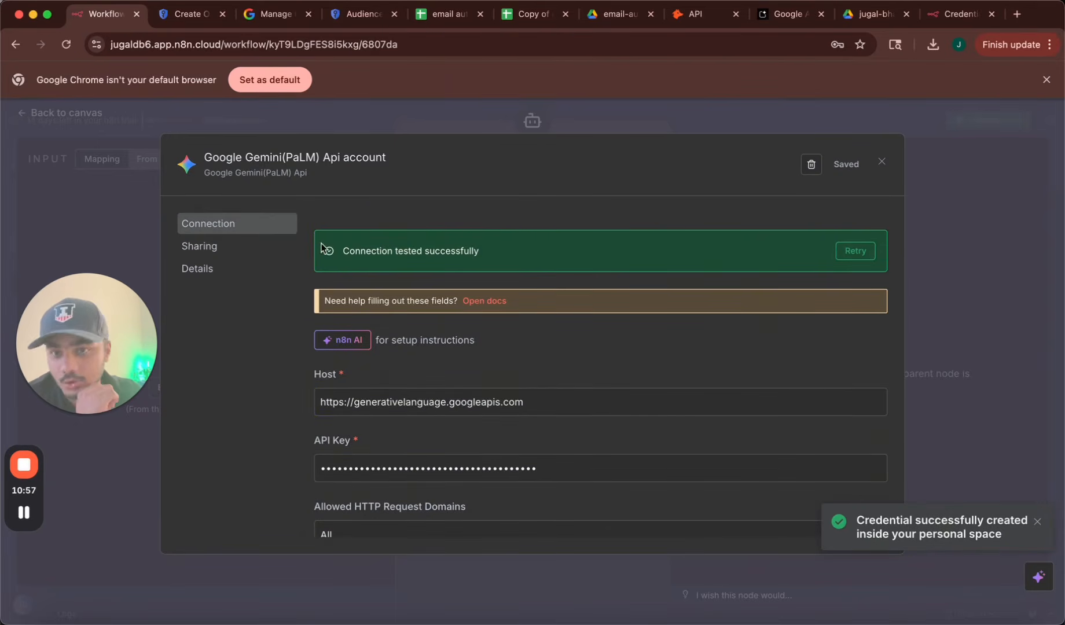
drag(350, 253, 563, 258)
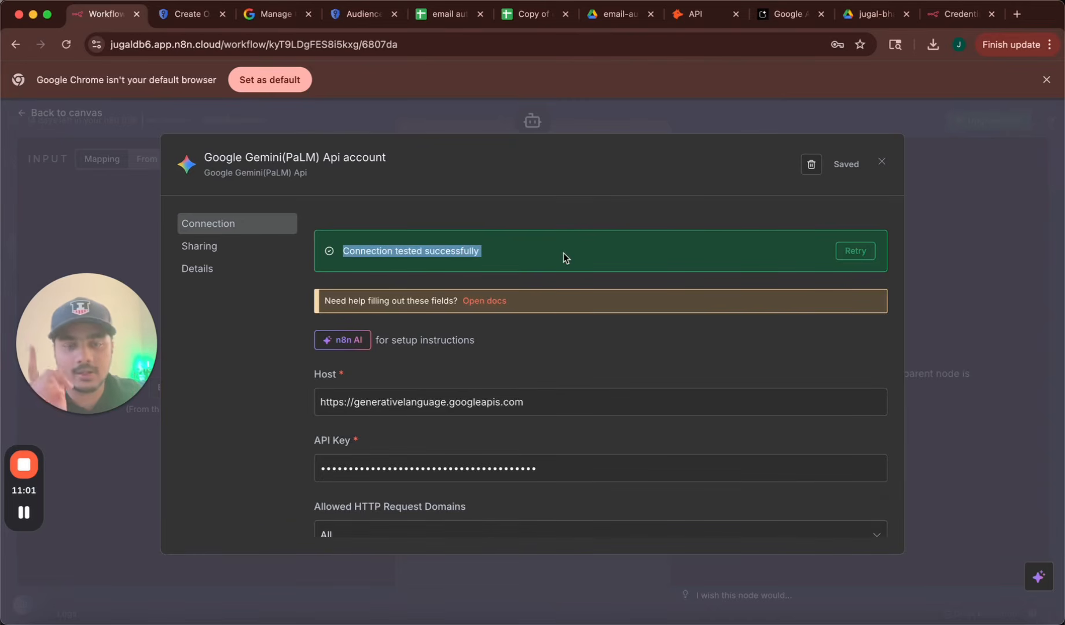
click(882, 163)
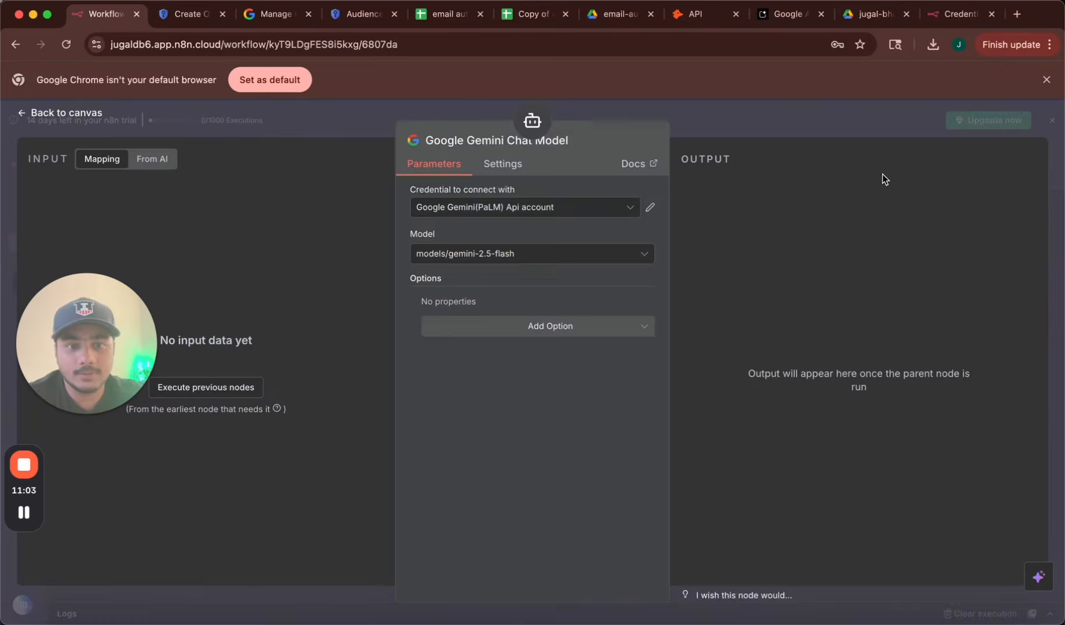
click(67, 113)
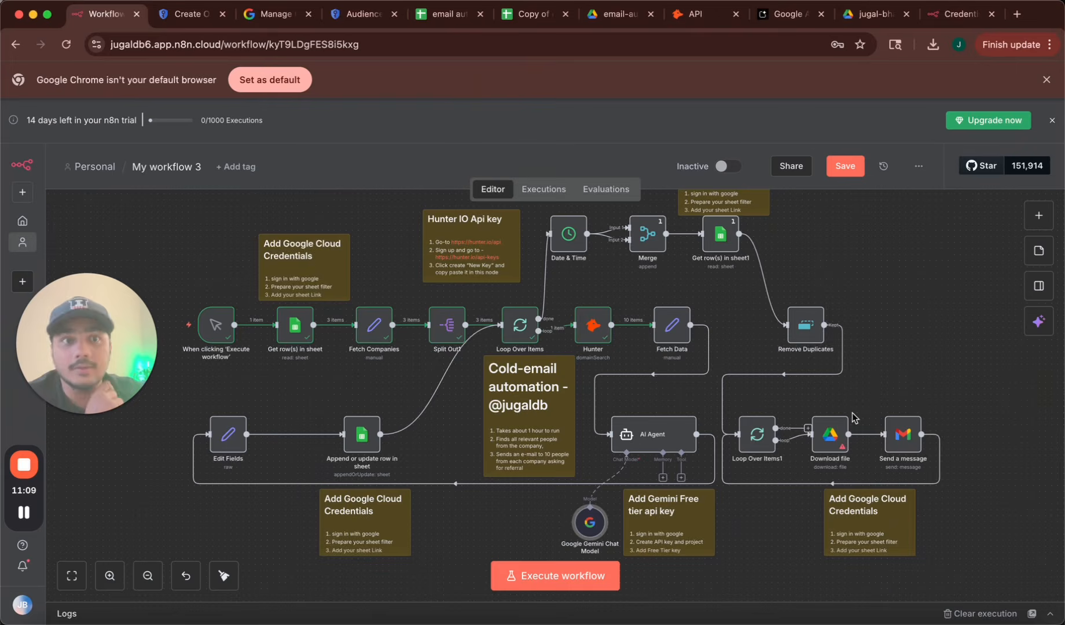
Review the resume PDF in Google Drive, then open n8n's Download file node settings.
click(871, 16)
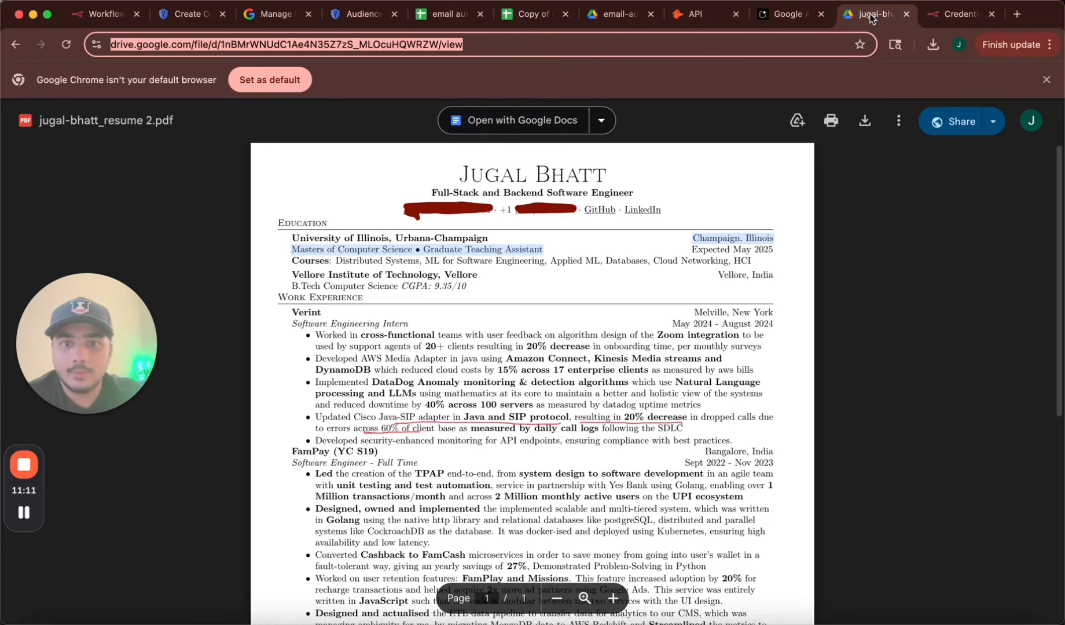
scroll(687, 291, down, 10)
click(687, 291)
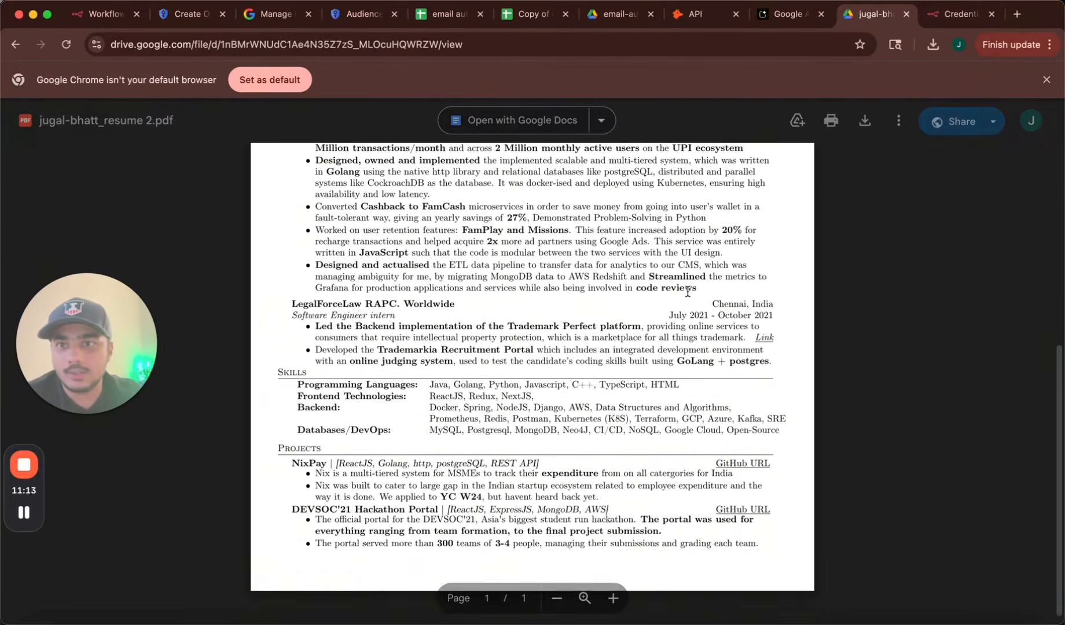
scroll(688, 292, up, 10)
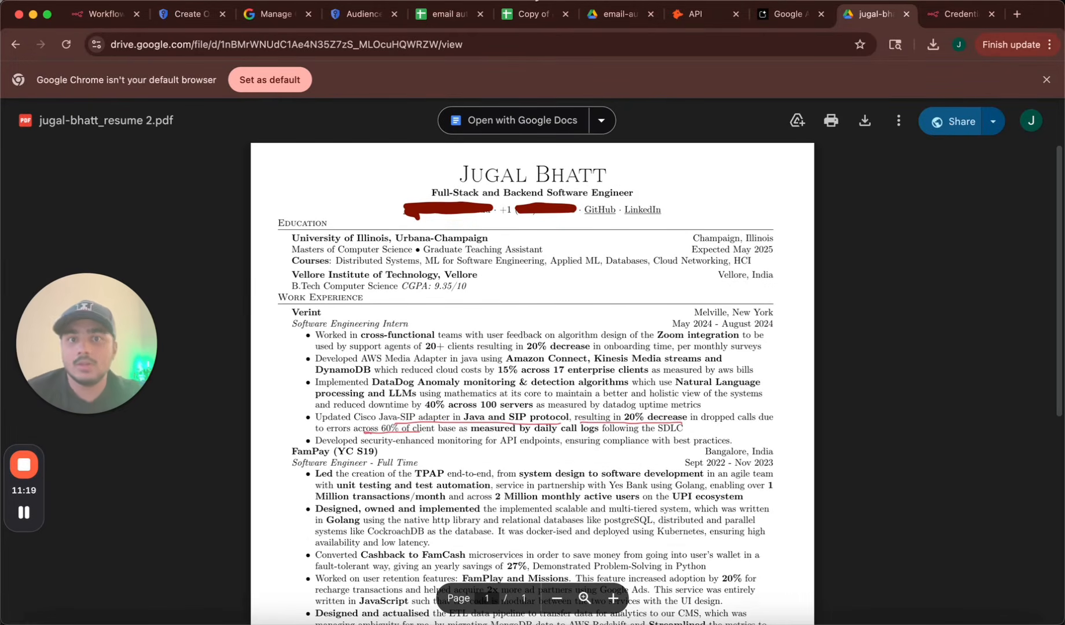
click(532, 46)
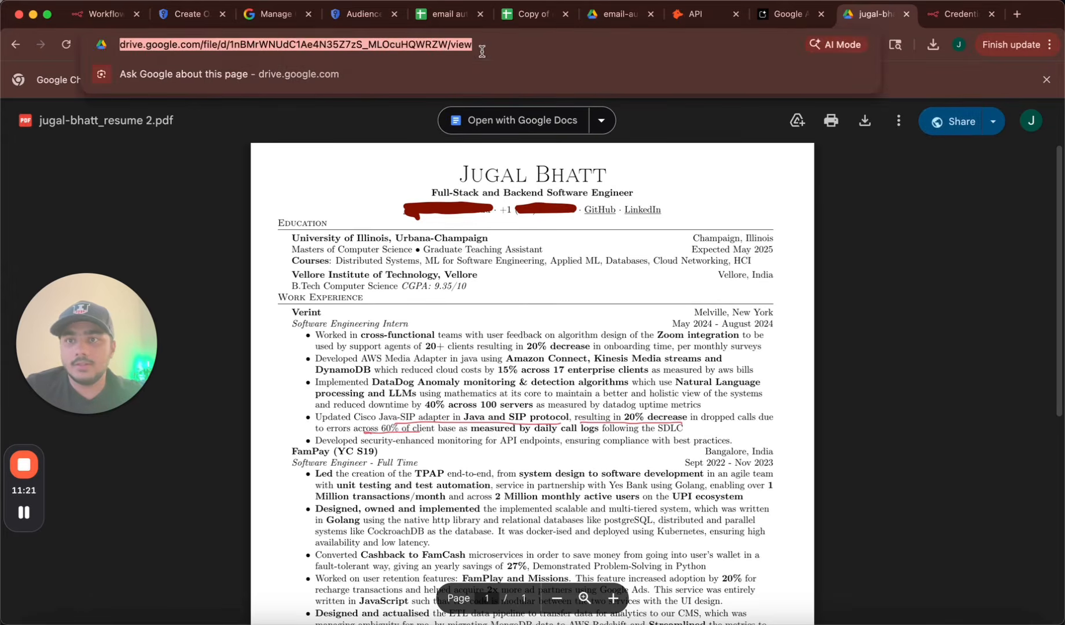
click(103, 13)
double_click(819, 433)
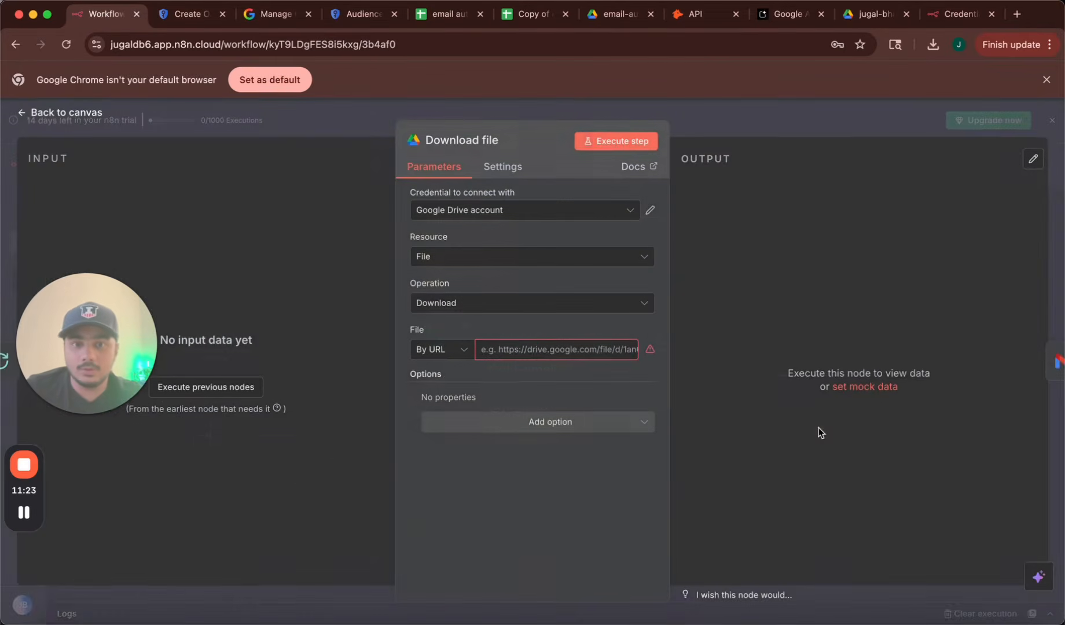
Start a new Google Drive credential for the Download file node and bring up the OAuth client details.
click(473, 209)
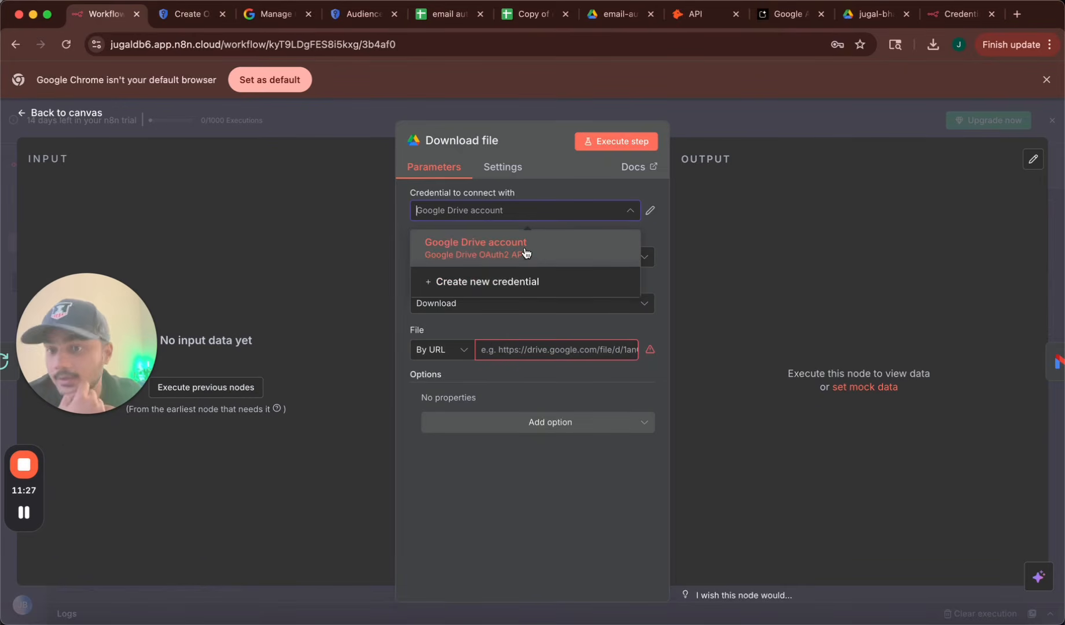
click(508, 281)
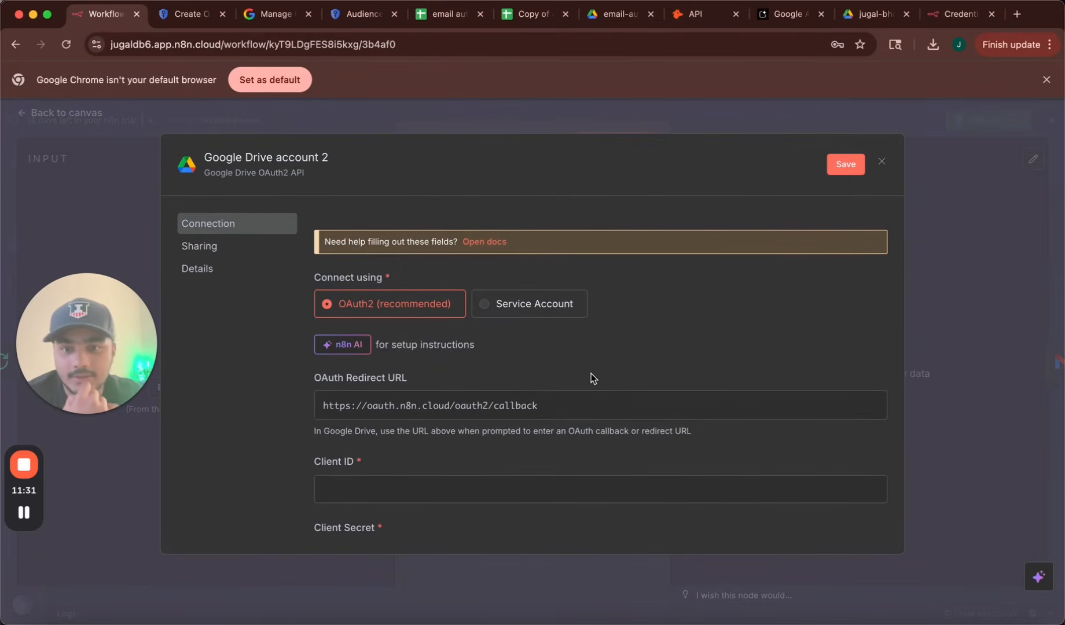
scroll(591, 373, down, 3)
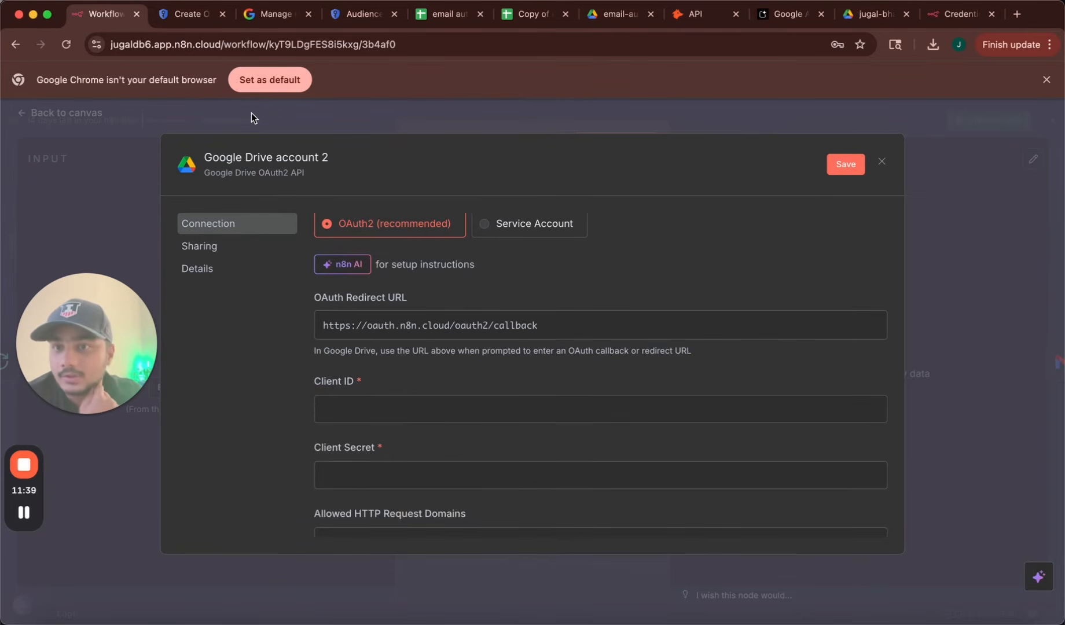
click(185, 14)
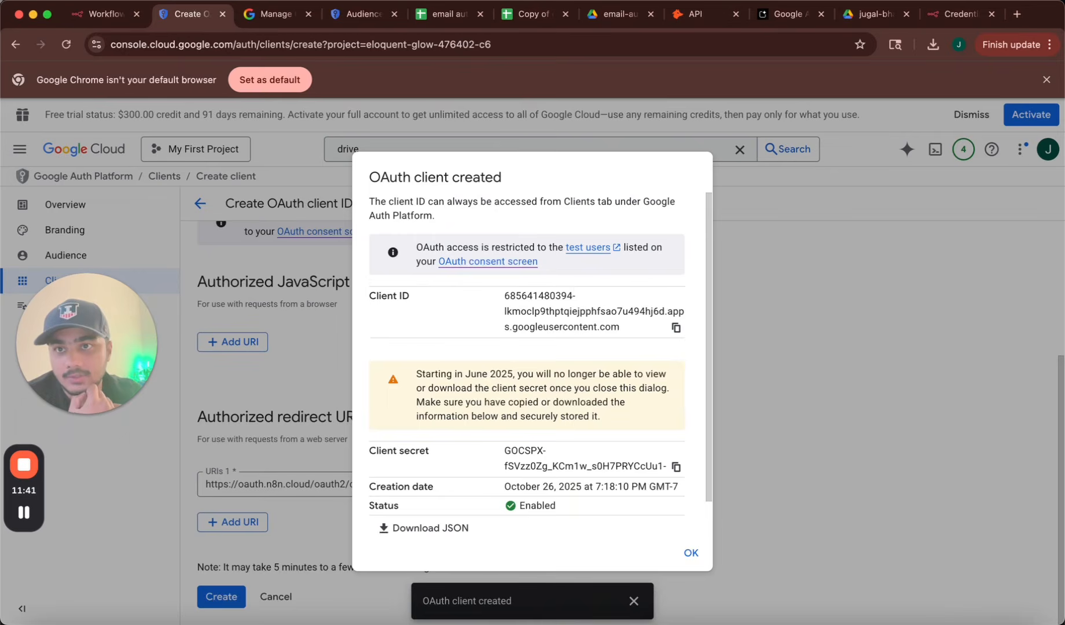
Copy the OAuth client ID and secret into the n8n credential's Client ID and Client Secret fields.
click(689, 327)
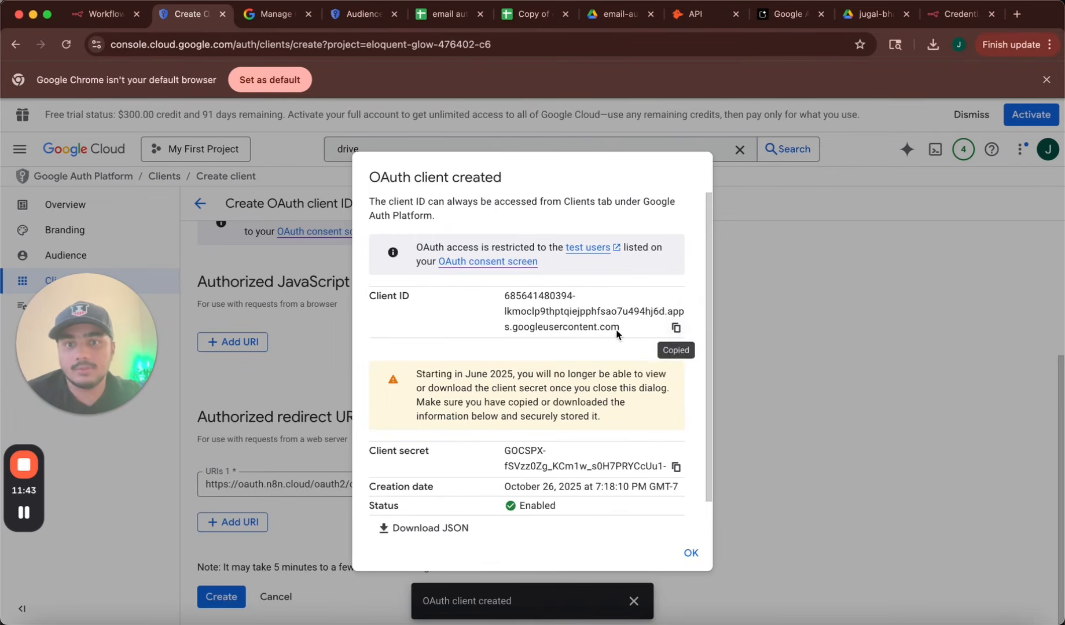
click(99, 14)
click(461, 410)
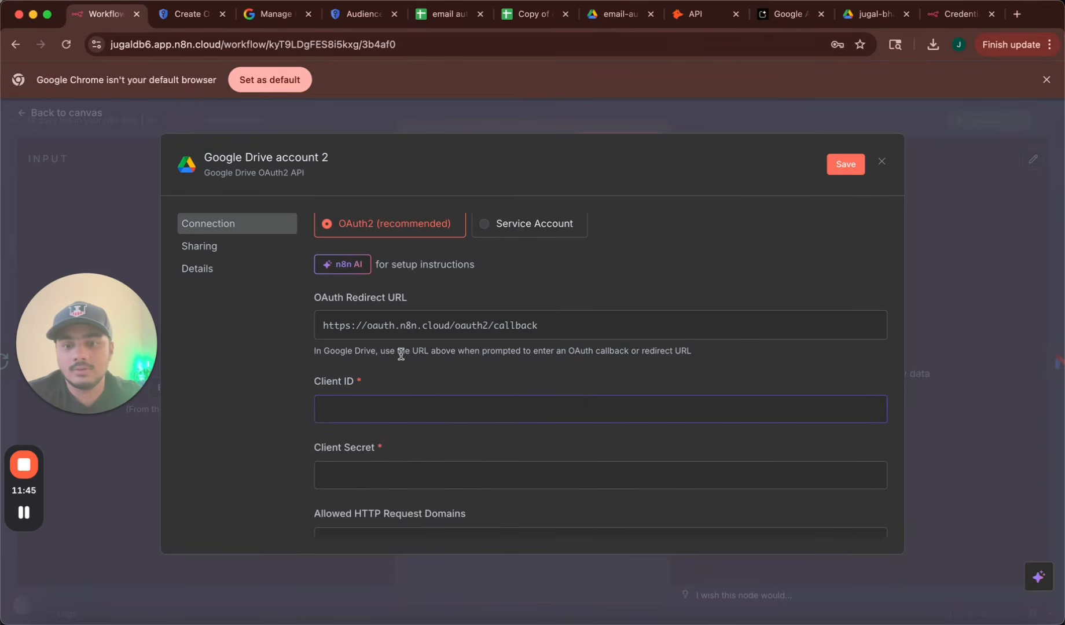
key(super+v)
click(183, 17)
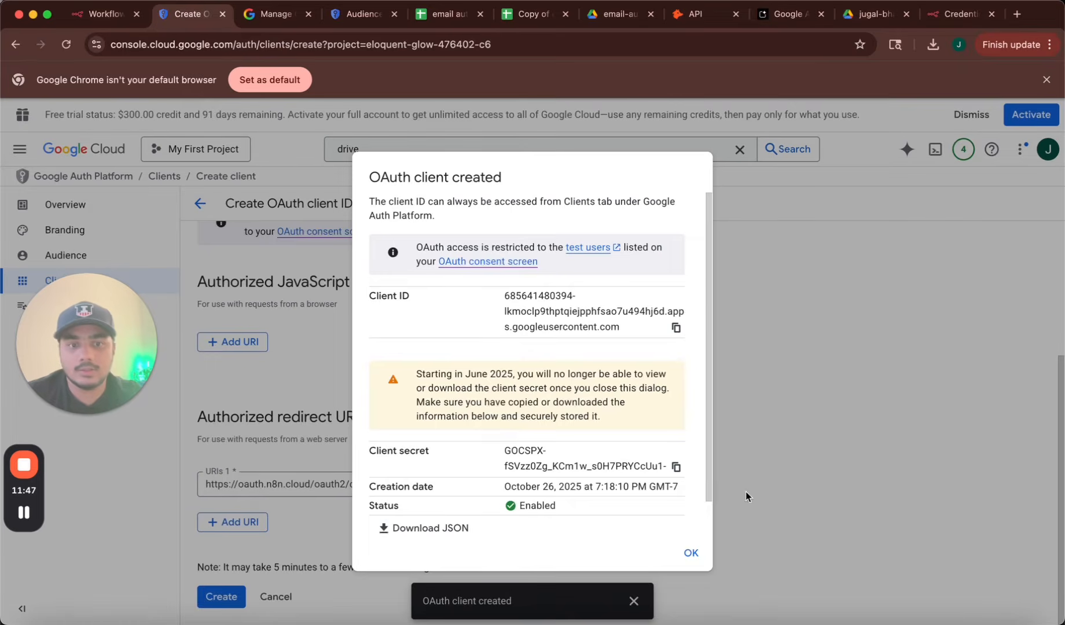
click(676, 467)
click(99, 14)
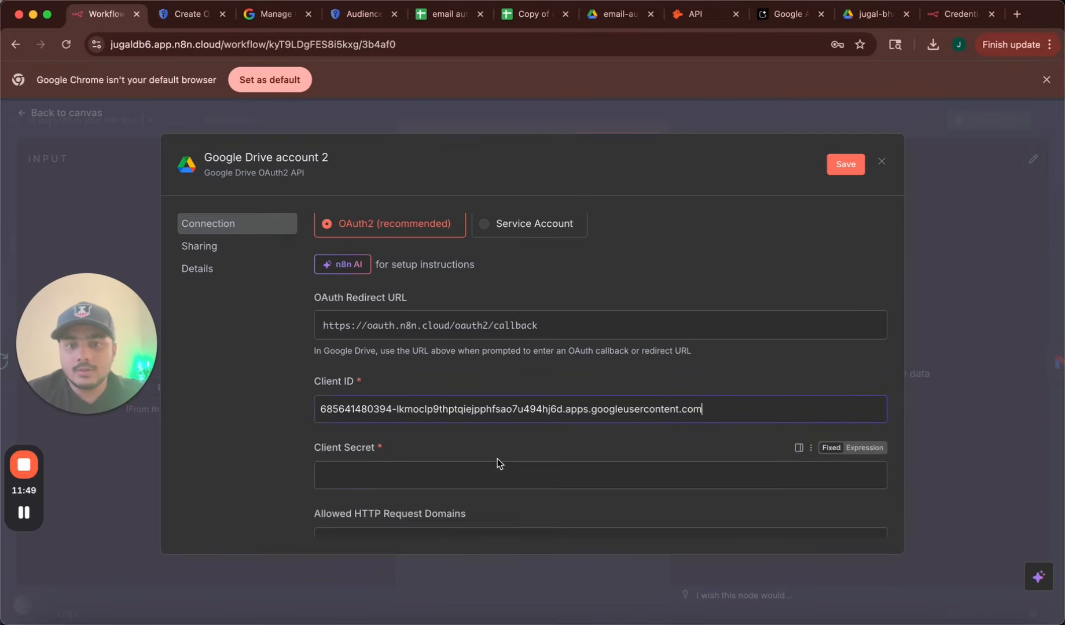
click(475, 470)
key(super+v)
Save the Google Drive account 2 credential and choose a Google account to sign in.
scroll(475, 468, down, 3)
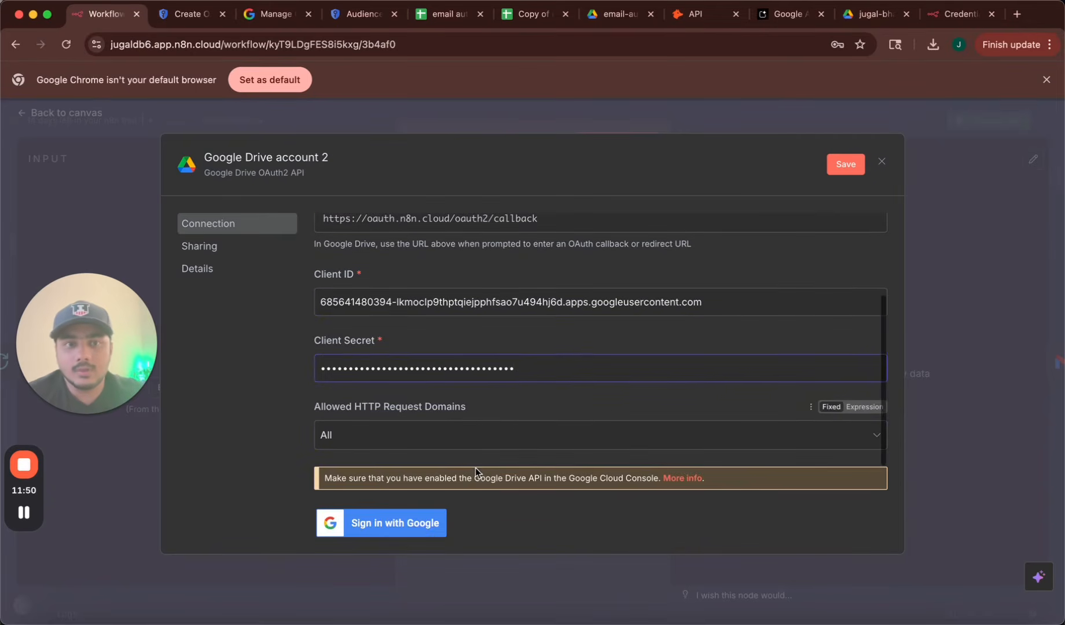
click(844, 164)
scroll(521, 358, down, 3)
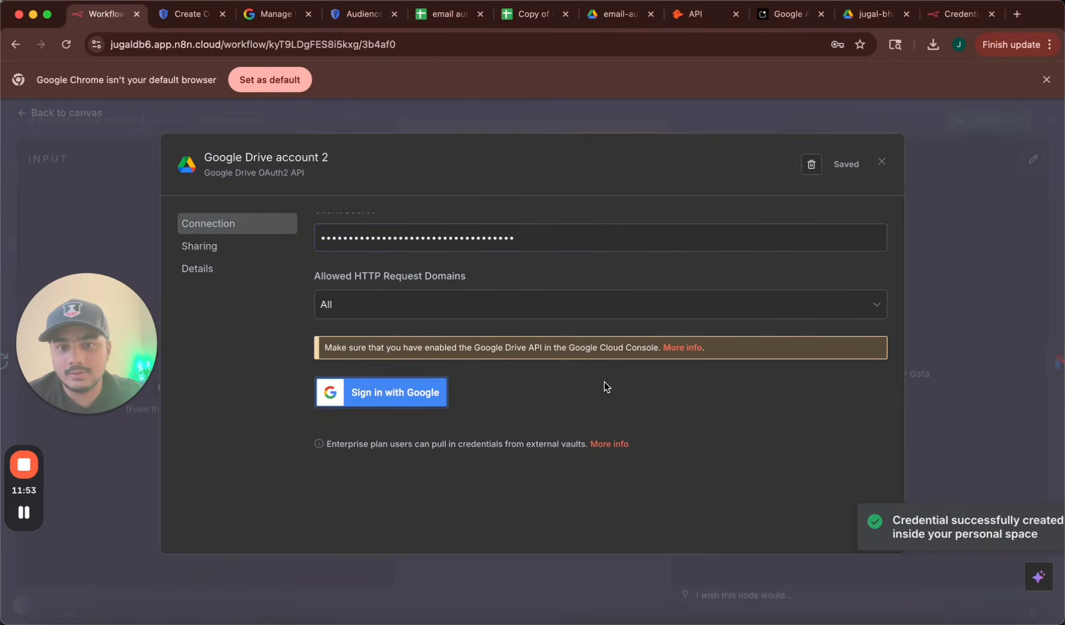
click(179, 237)
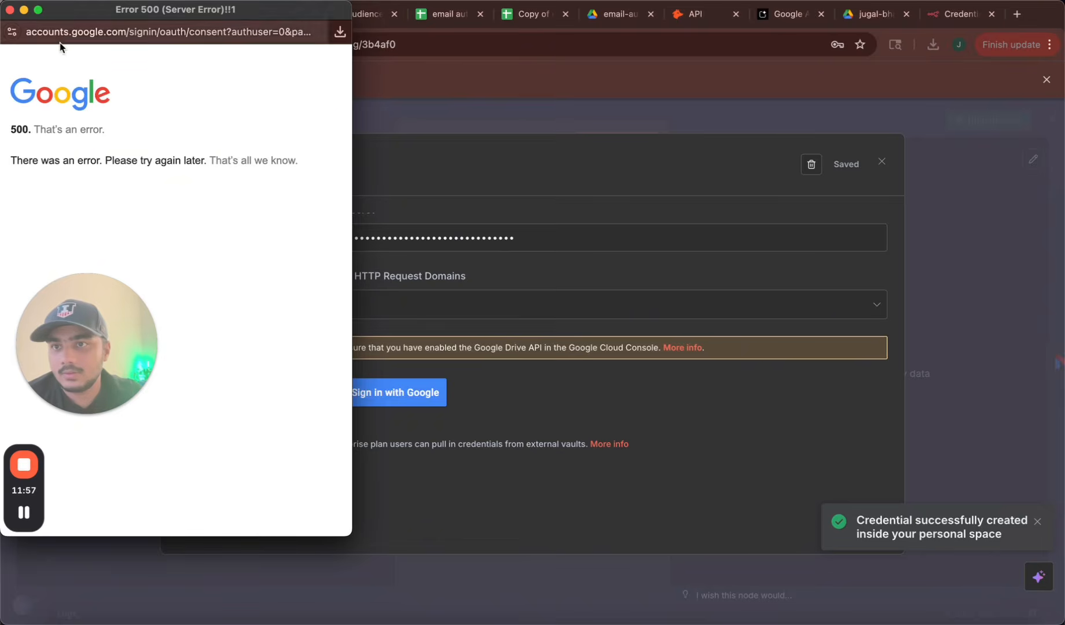
Discard the failed new credential and keep the original Google Drive account on the node.
click(10, 10)
scroll(445, 330, up, 4)
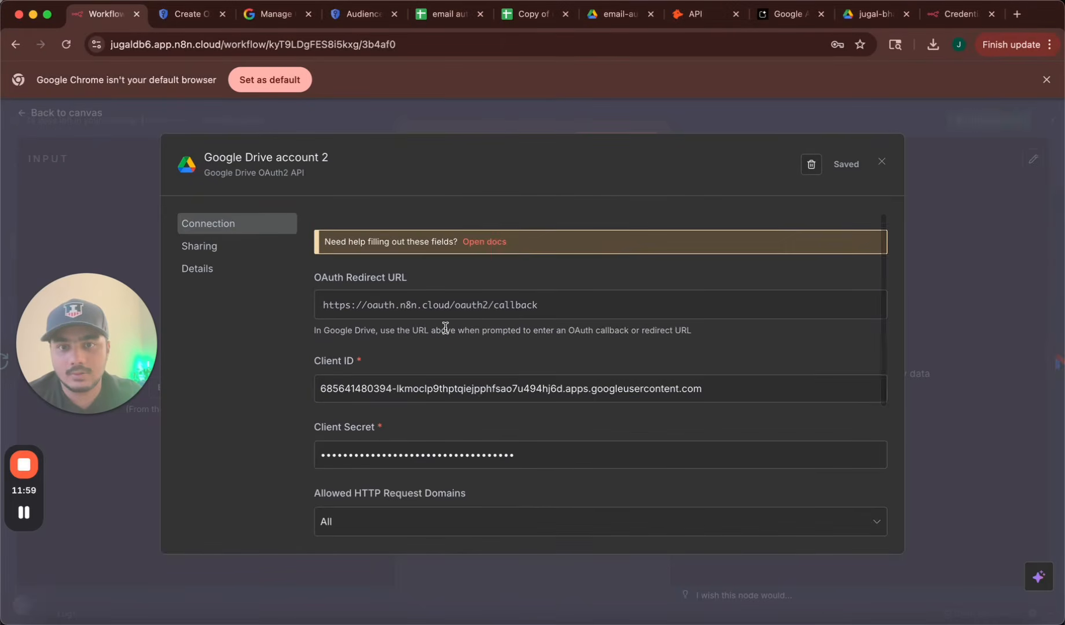
scroll(445, 327, down, 4)
scroll(549, 330, up, 4)
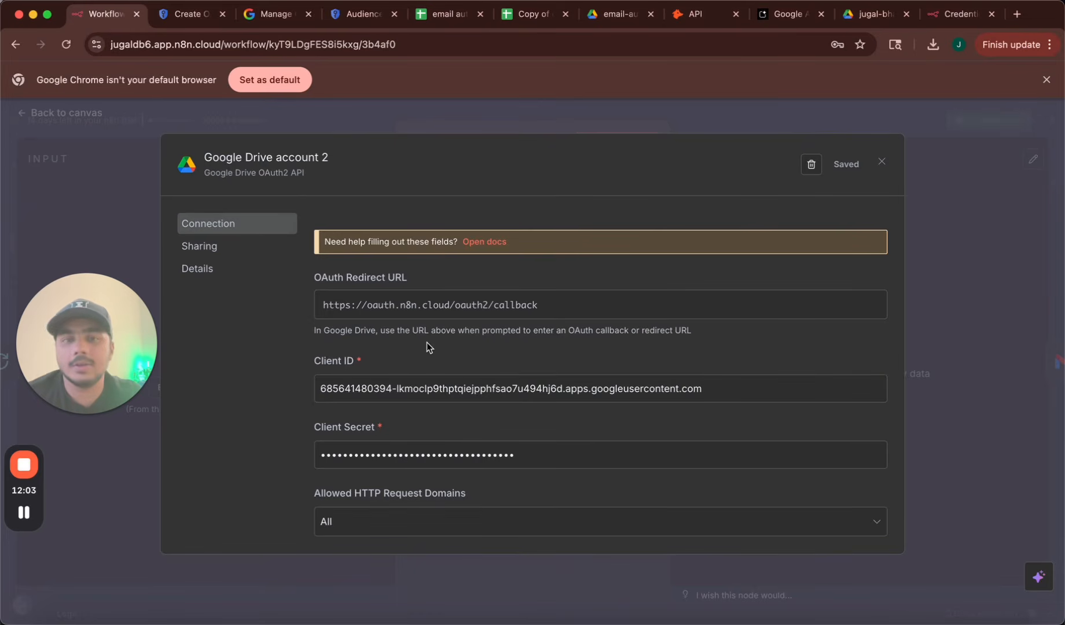
click(882, 165)
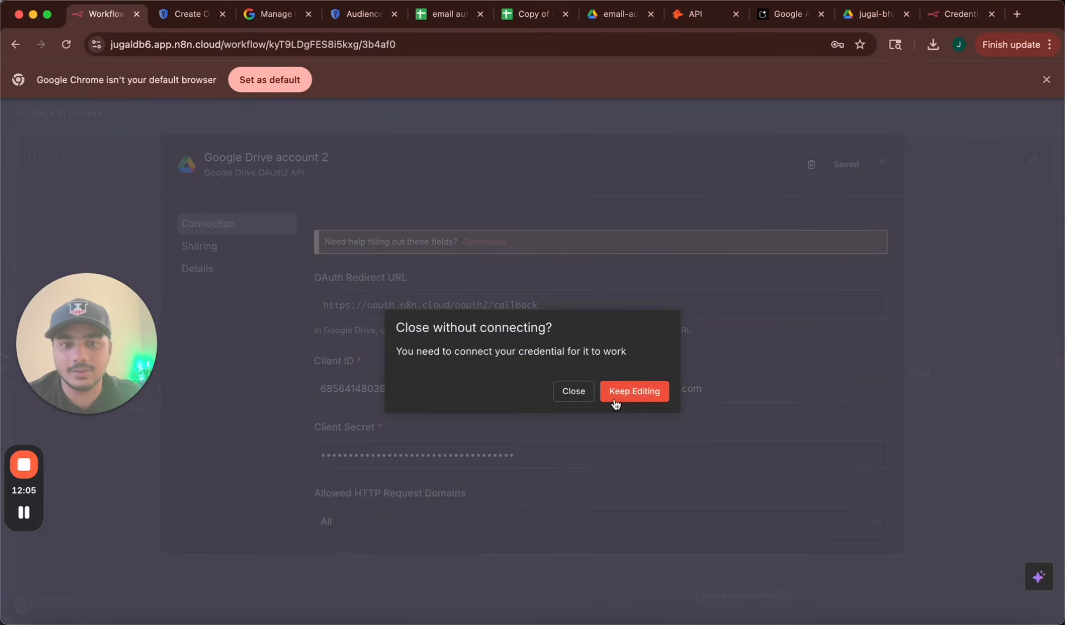
click(570, 391)
click(585, 212)
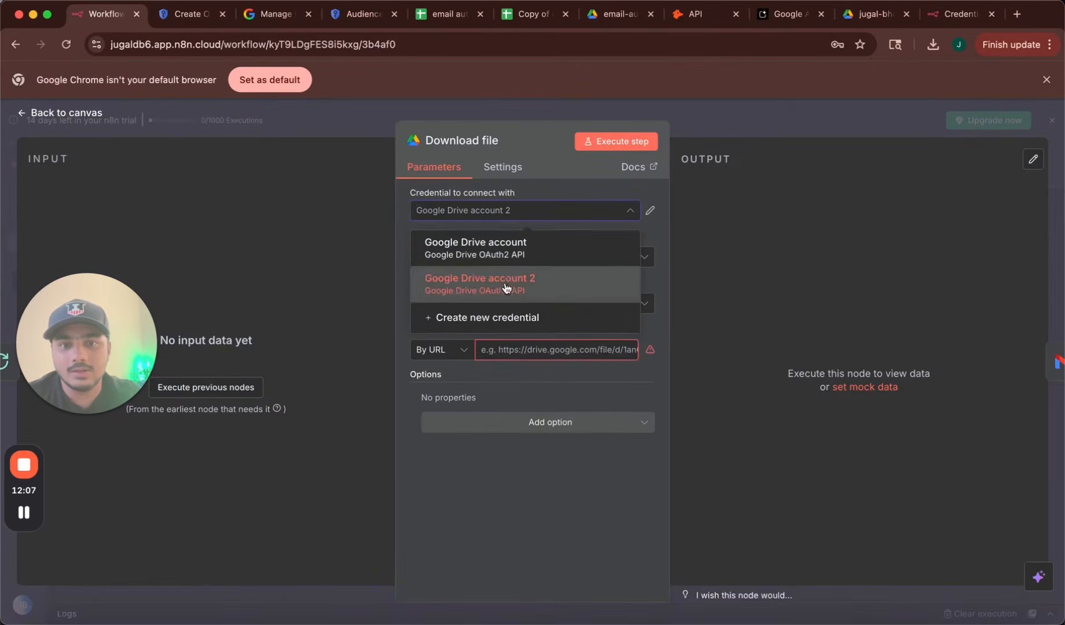
click(546, 243)
click(501, 213)
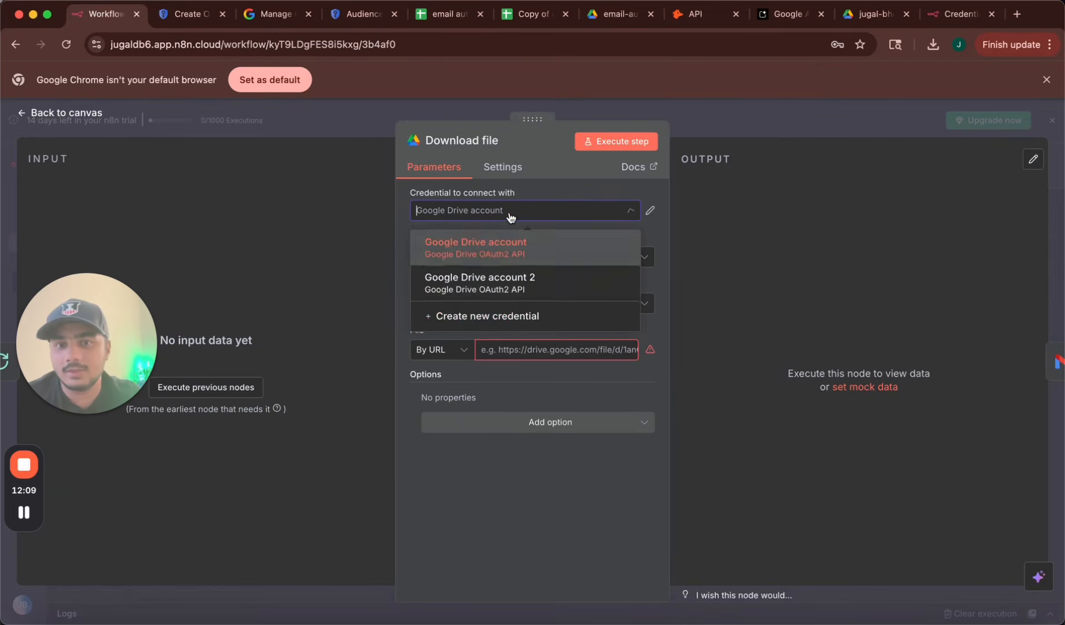
click(469, 256)
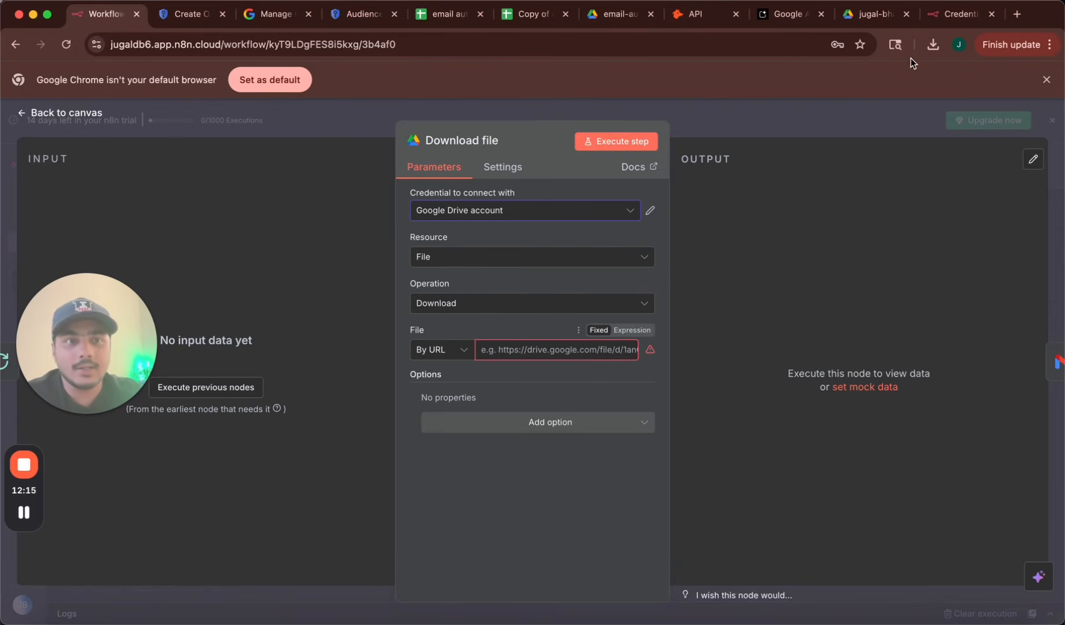
Paste the resume PDF's Drive link into the Download file node's File By URL field.
click(858, 19)
click(542, 46)
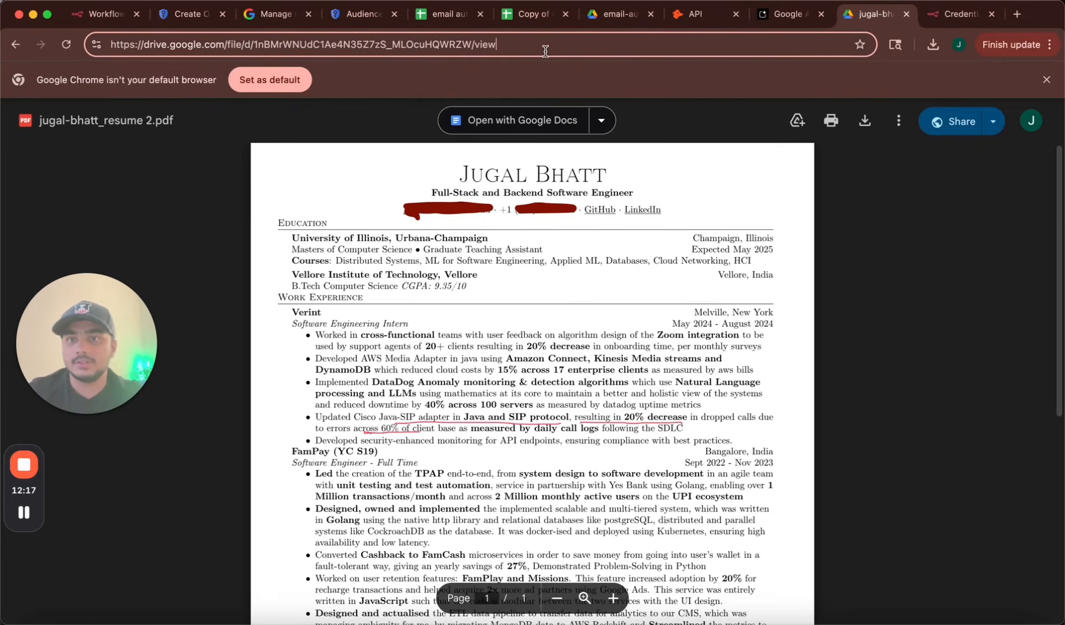
triple_click(239, 45)
click(104, 14)
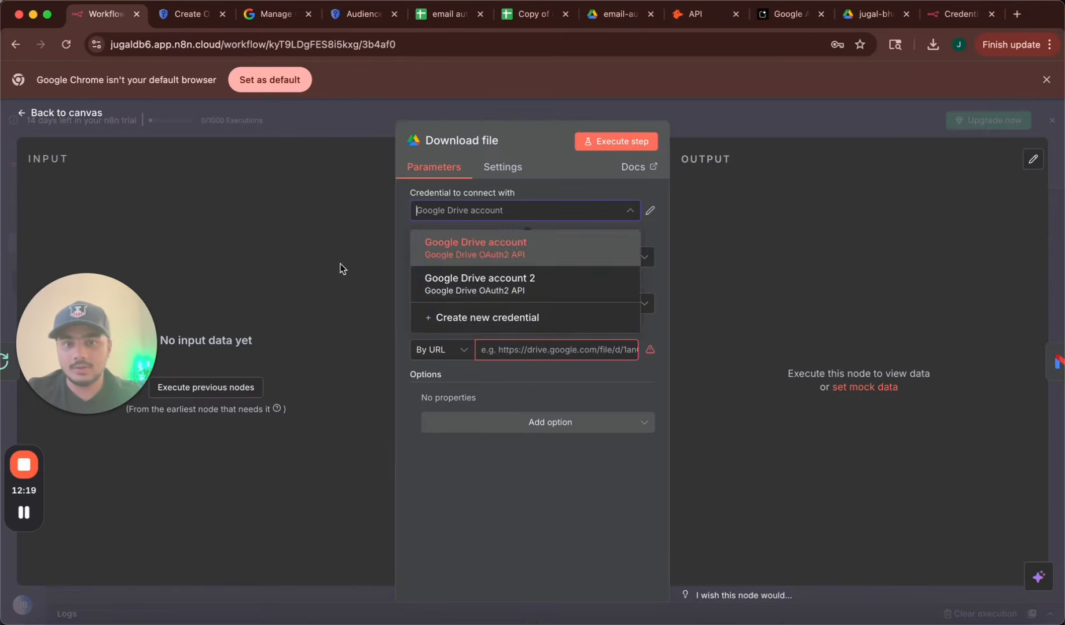
click(552, 351)
key(cmd+v)
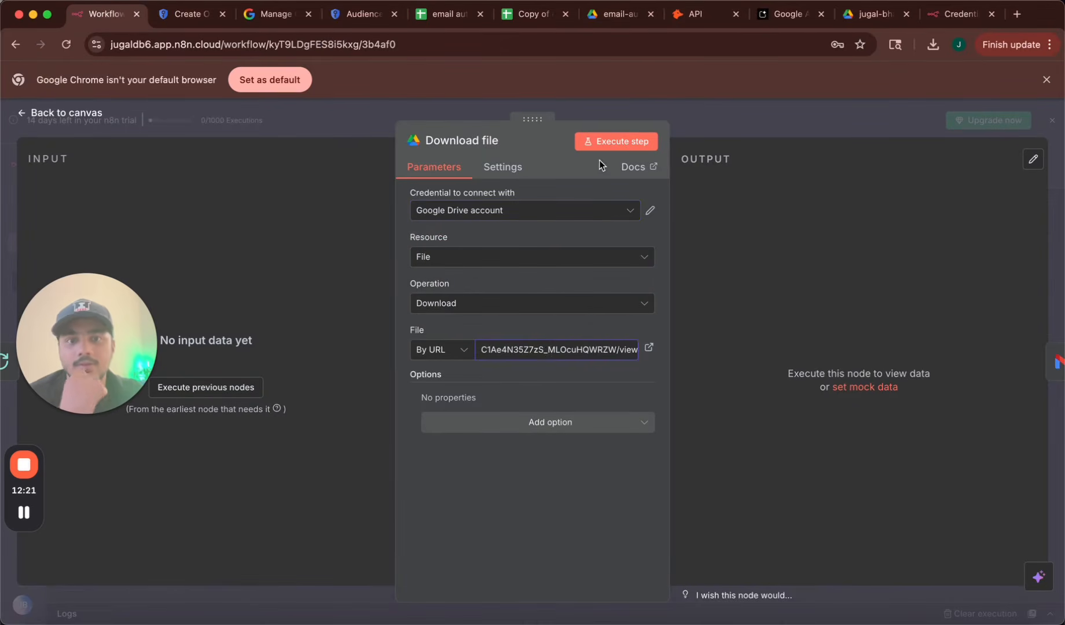
click(559, 167)
click(64, 113)
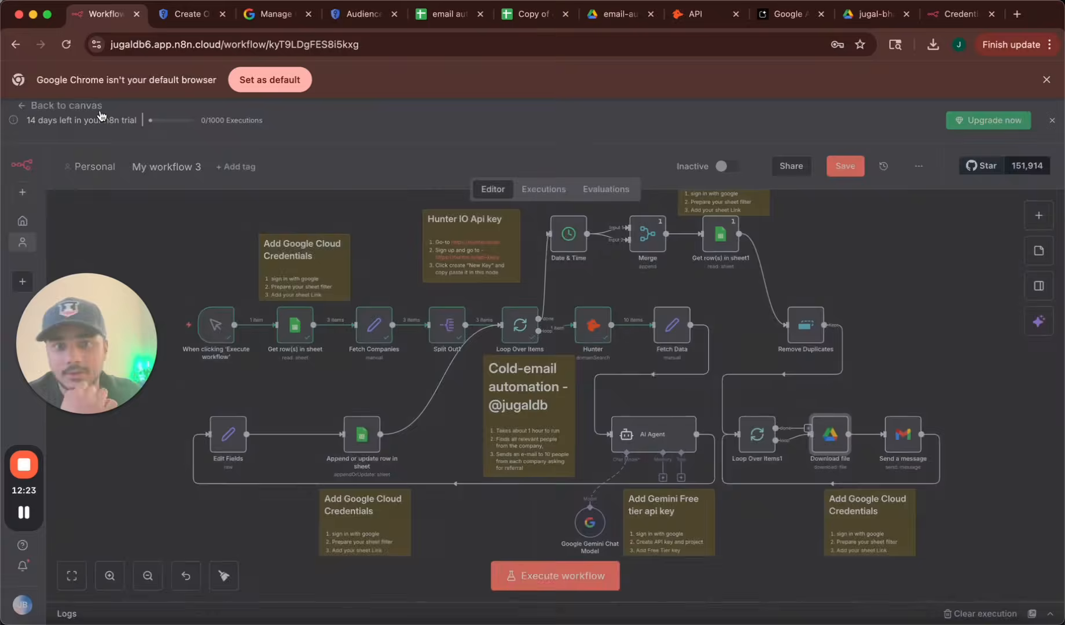
double_click(901, 435)
scroll(602, 458, down, 2)
scroll(602, 405, up, 2)
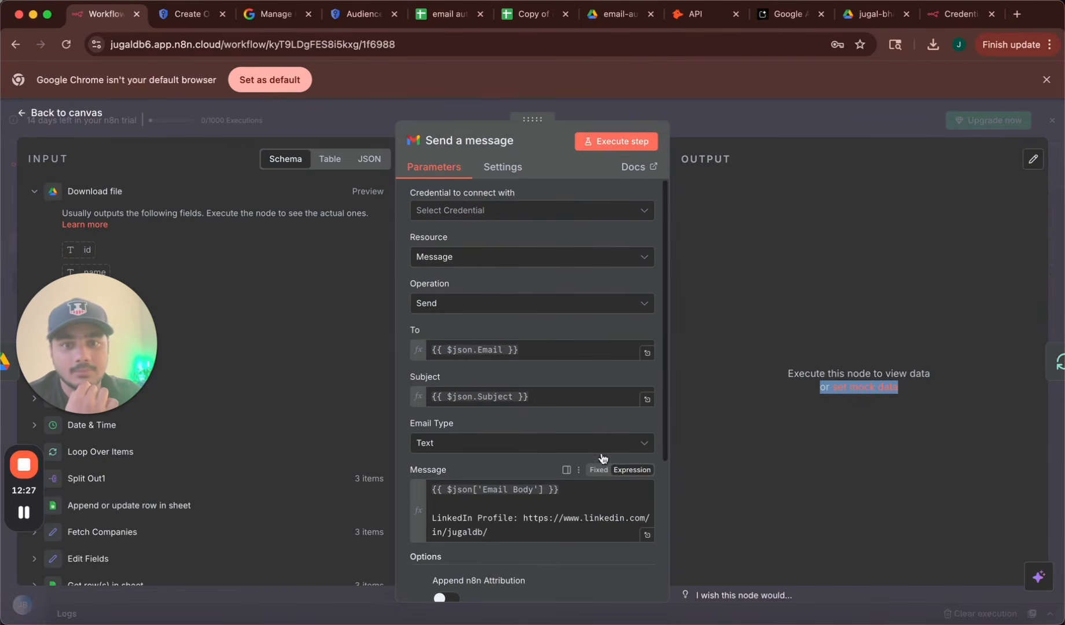
click(535, 210)
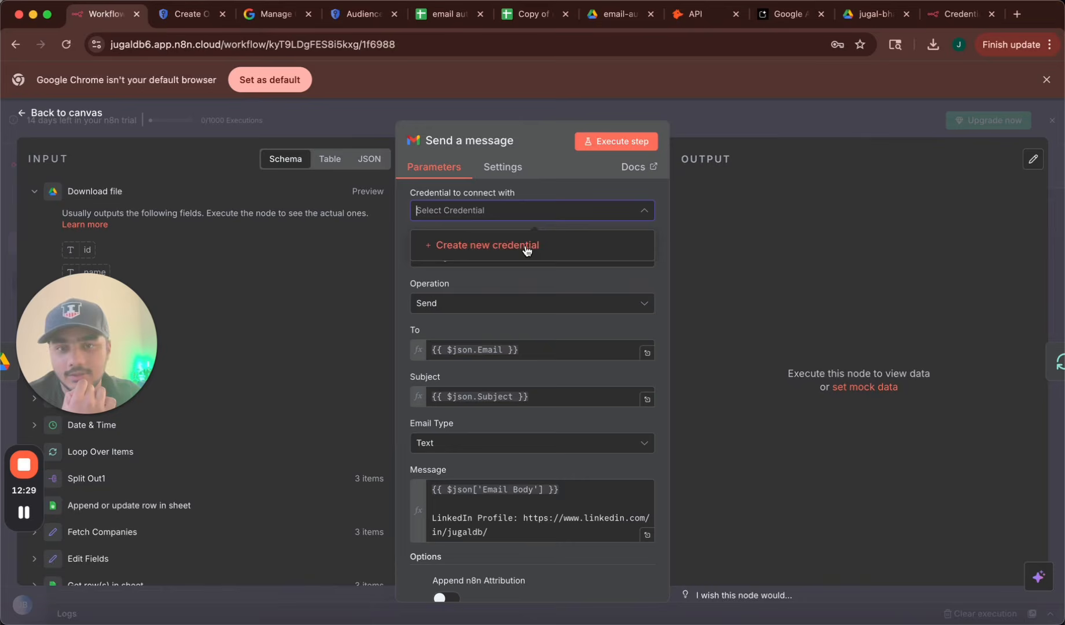
click(475, 247)
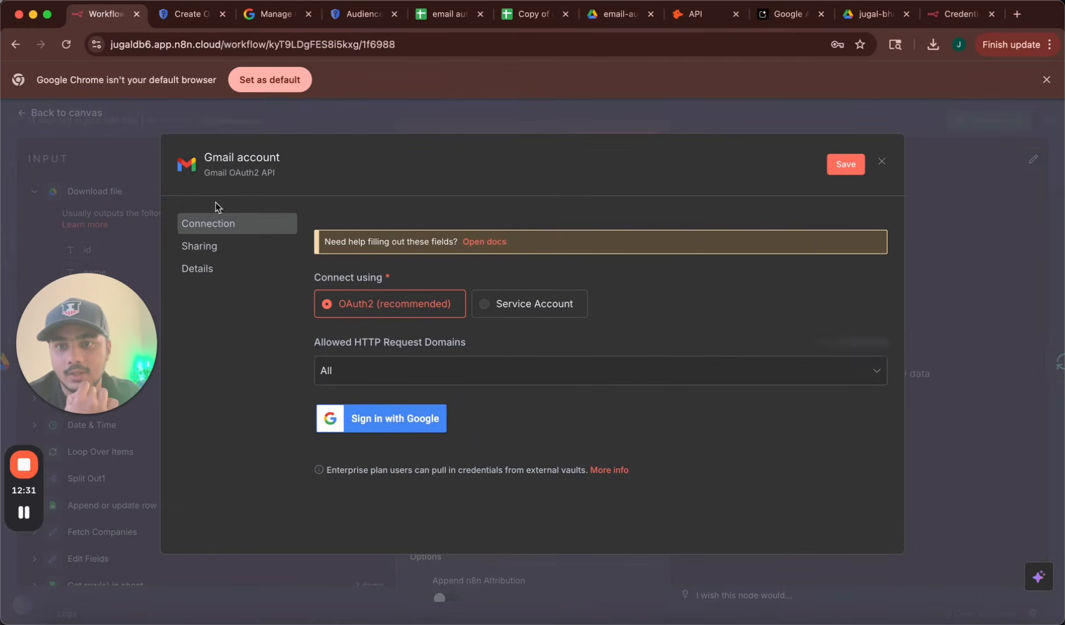
click(141, 199)
click(581, 396)
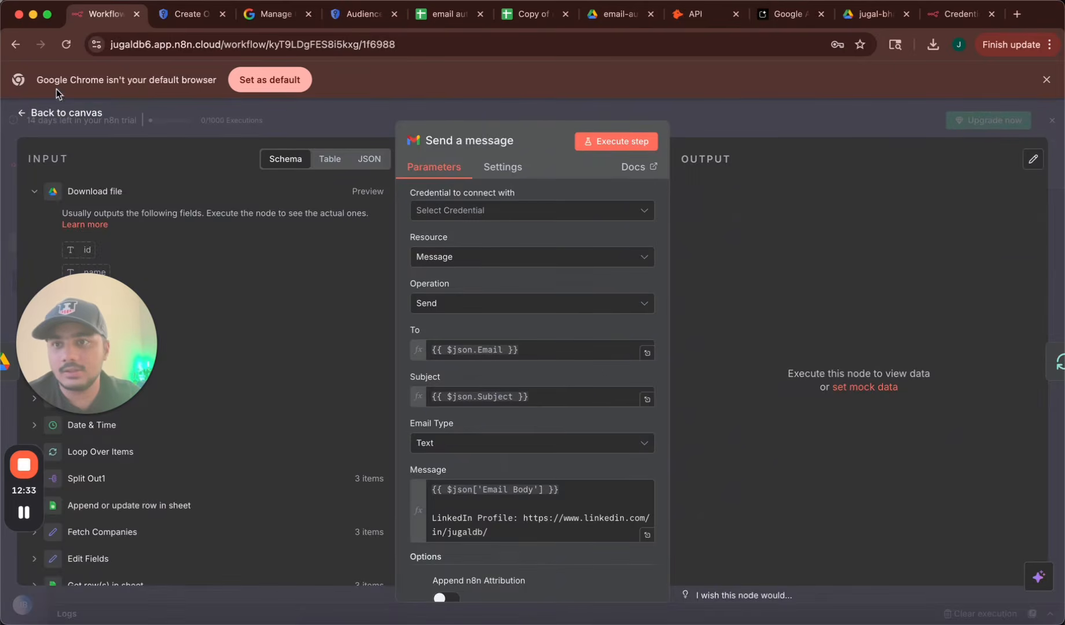
click(54, 111)
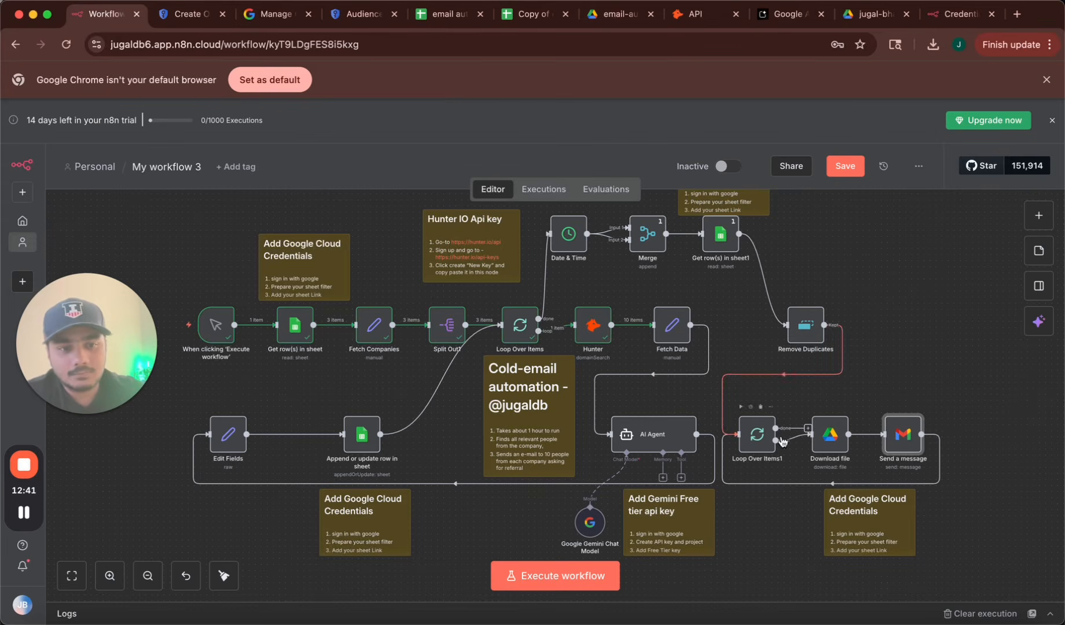
double_click(829, 434)
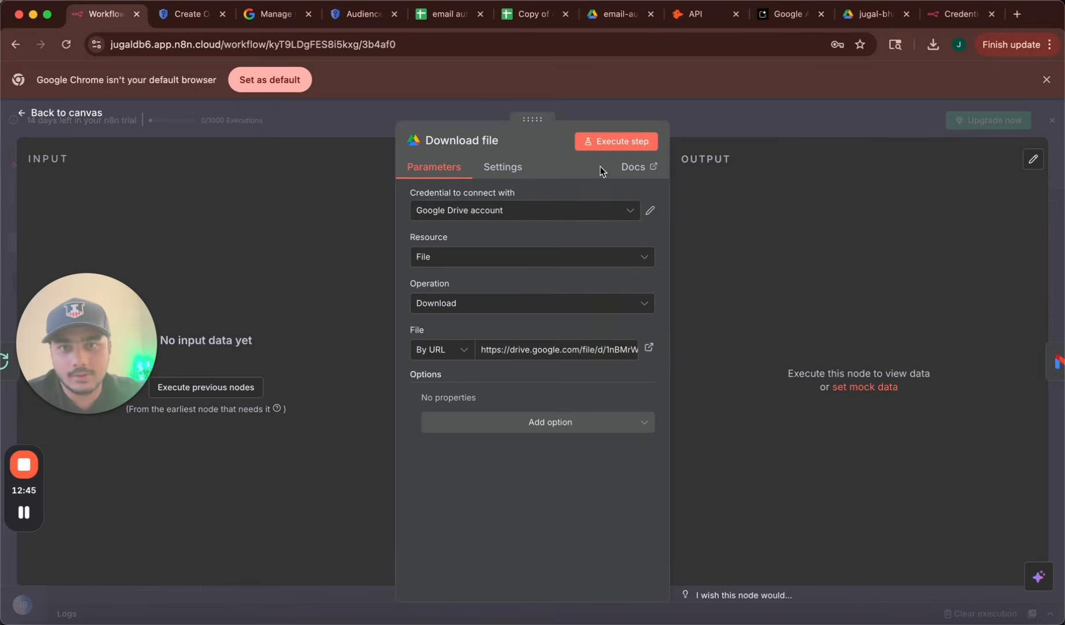
click(52, 114)
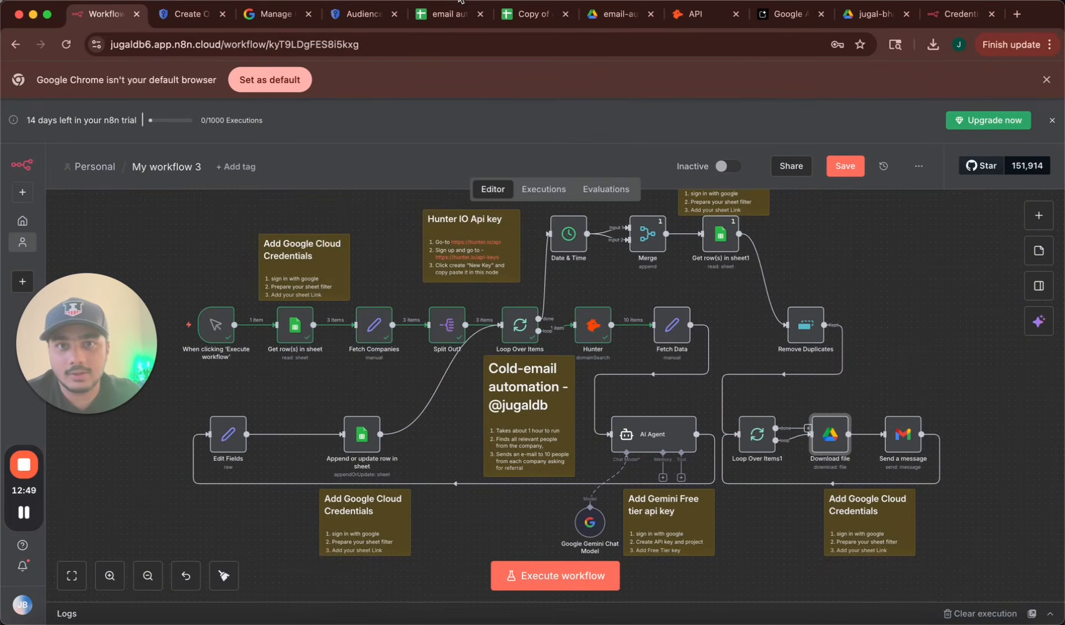
Clear the meta.com and openai.com rows (A3:C4) in Sheet1, leaving only google.com.
click(535, 15)
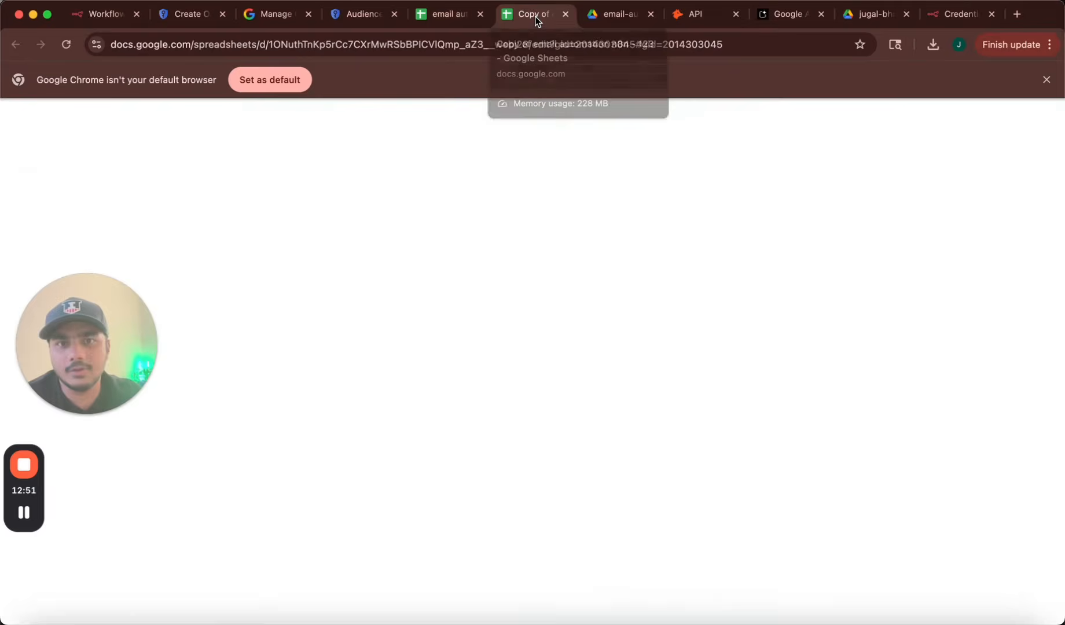
click(255, 269)
shift+click(74, 250)
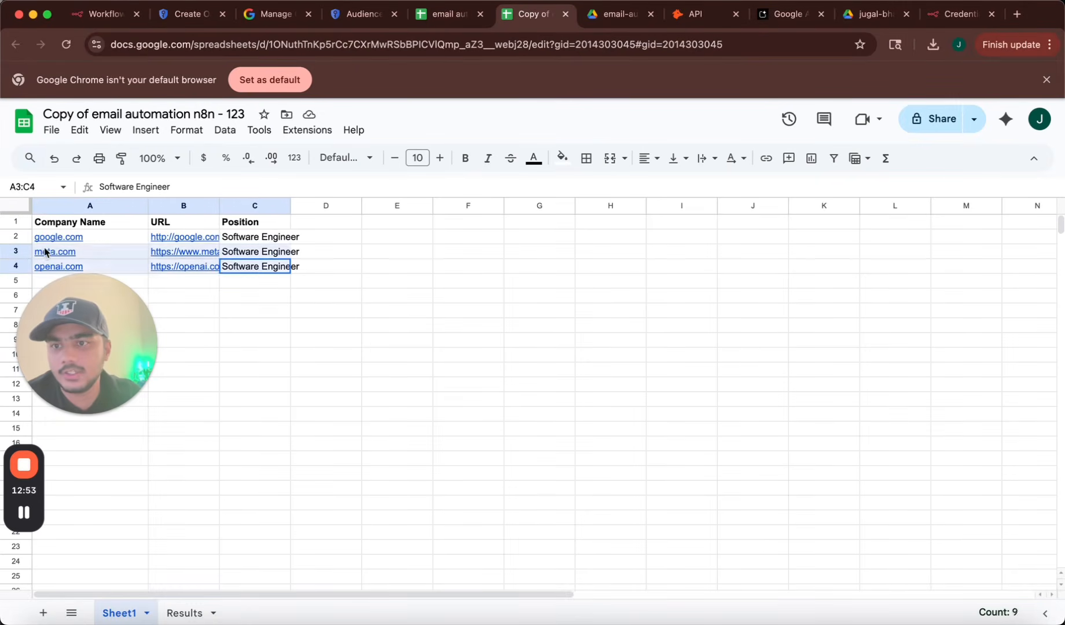
key(Delete)
click(304, 391)
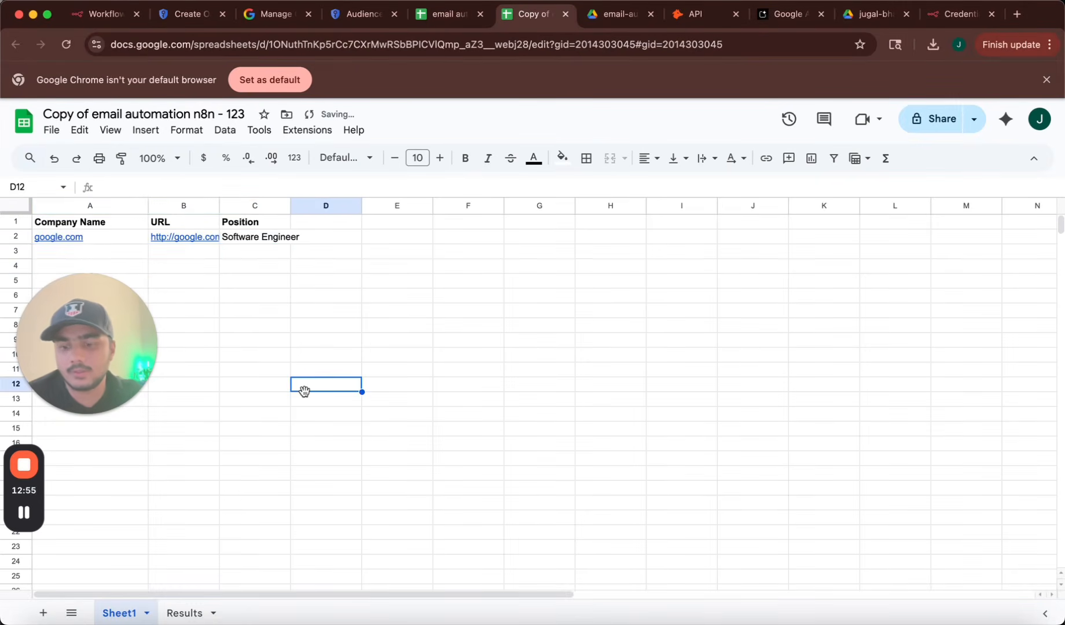
click(330, 238)
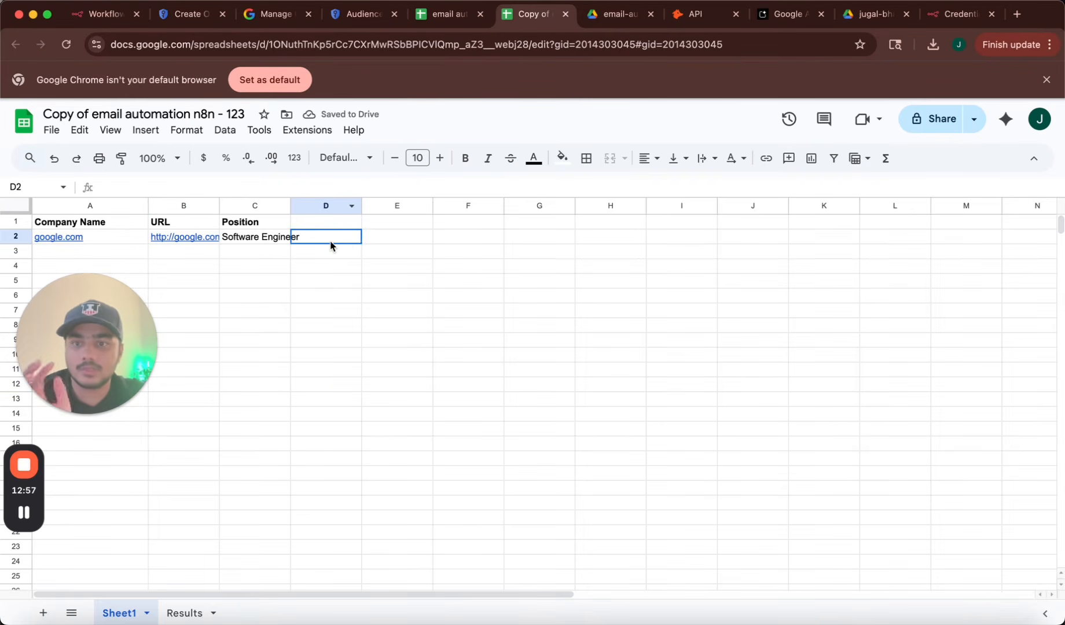
click(111, 15)
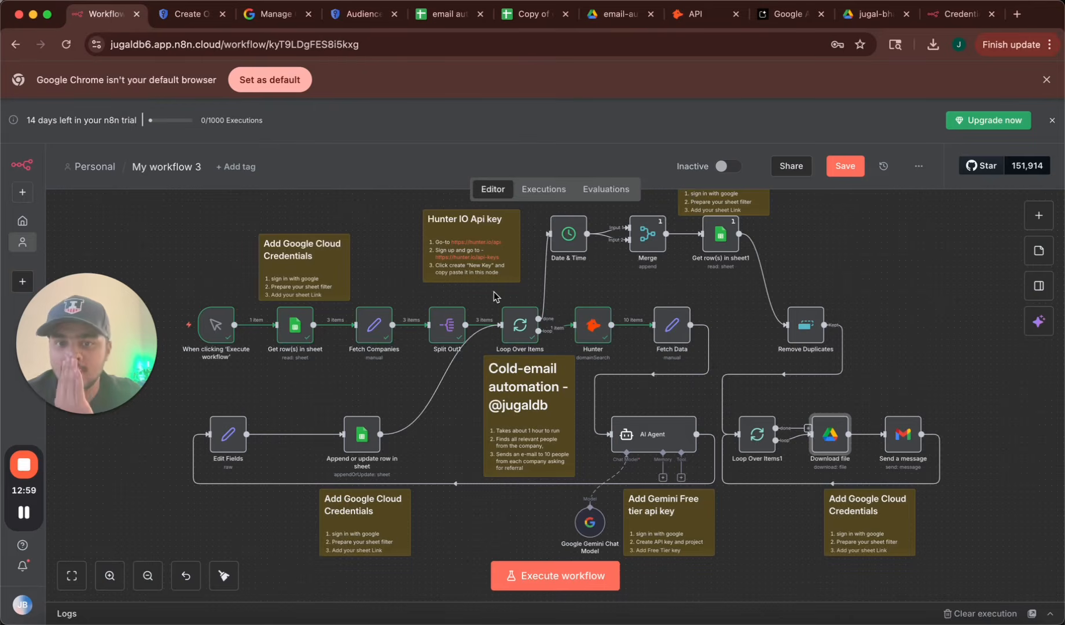
Change the Hunter node's Limit from 10 to 5.
double_click(587, 327)
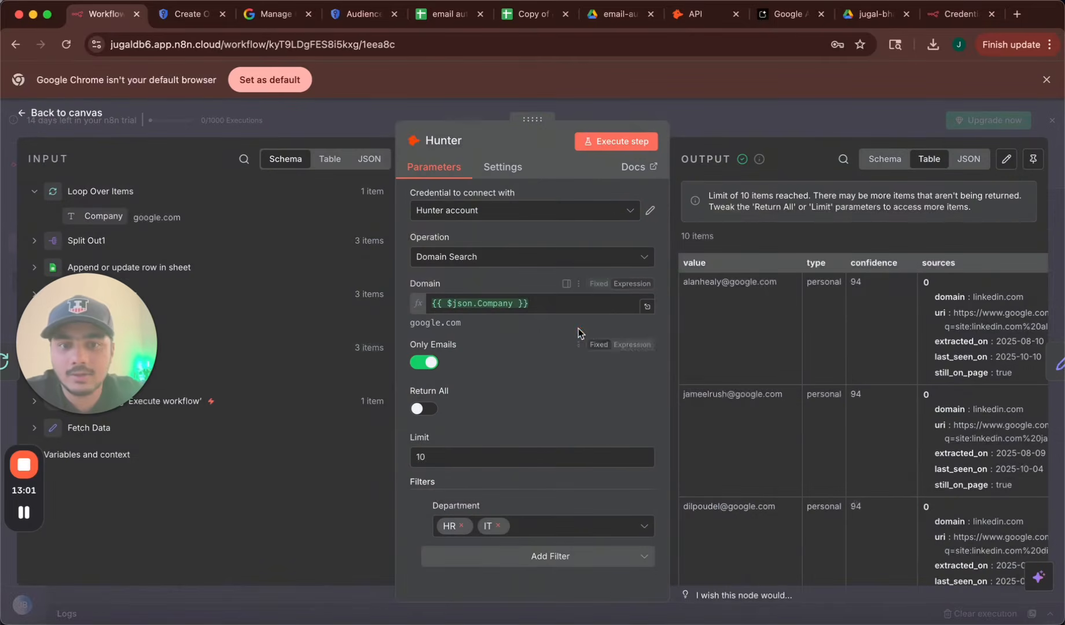
click(461, 457)
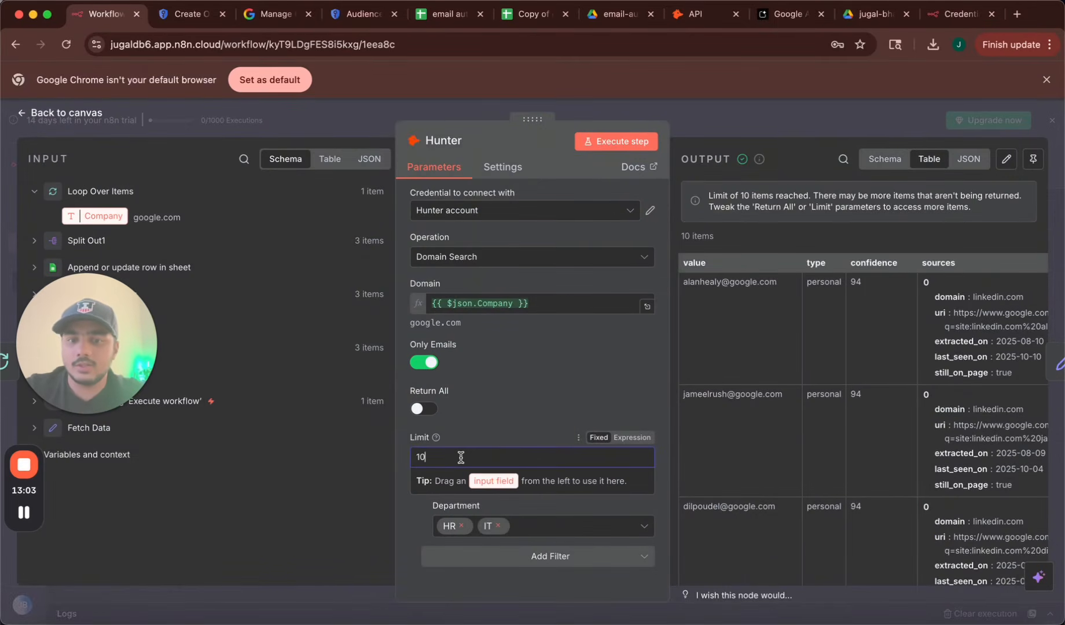
key(BackSpace)
text(5)
click(498, 407)
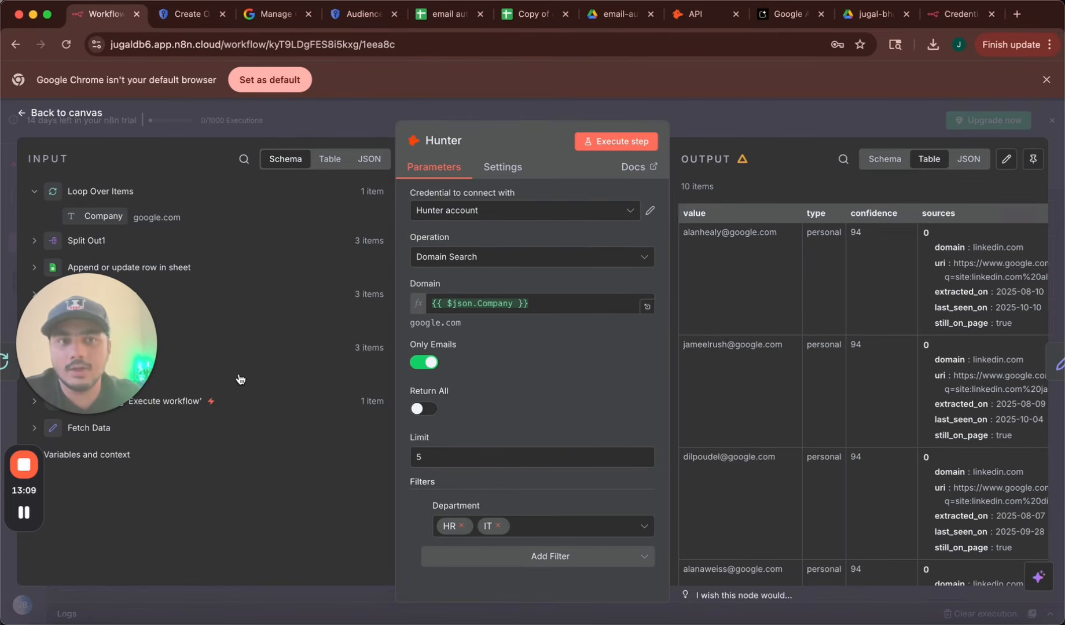
click(67, 113)
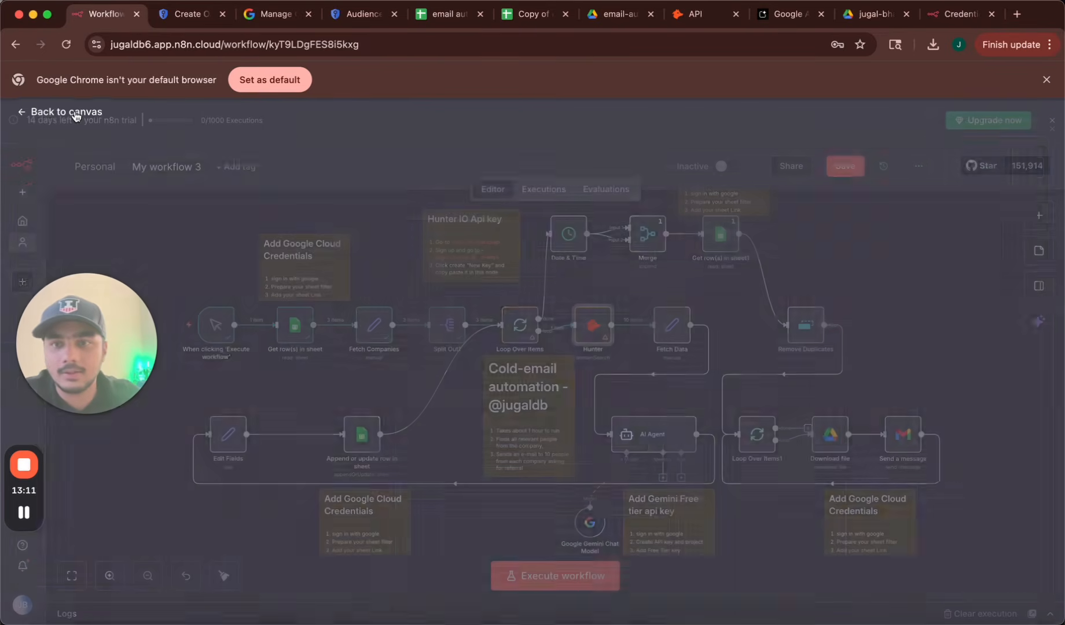
Execute the workflow up to the Download file step.
double_click(828, 442)
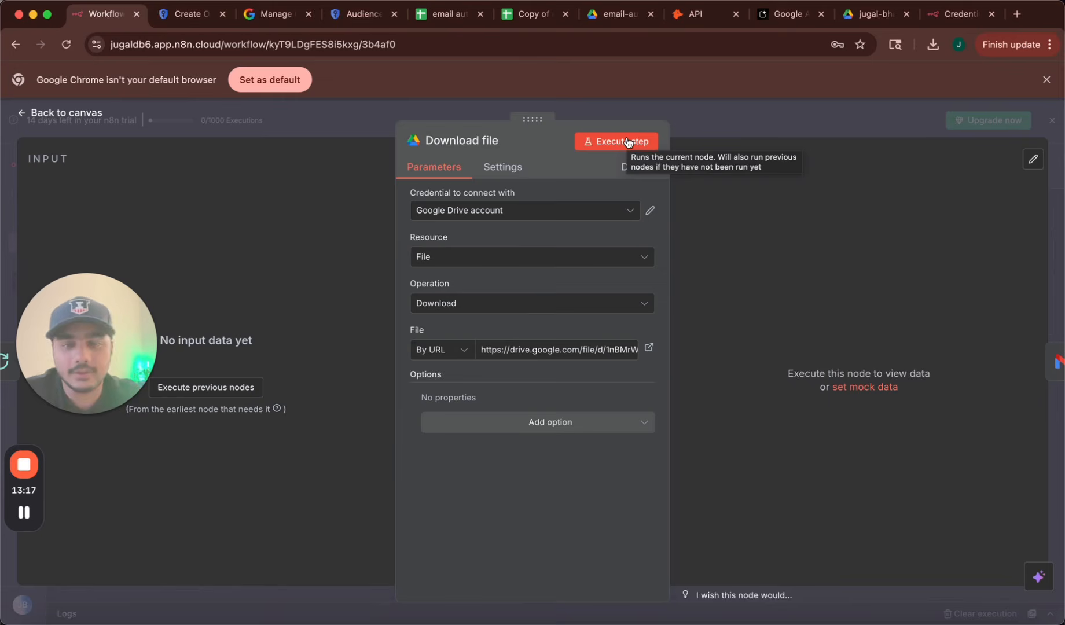
click(628, 142)
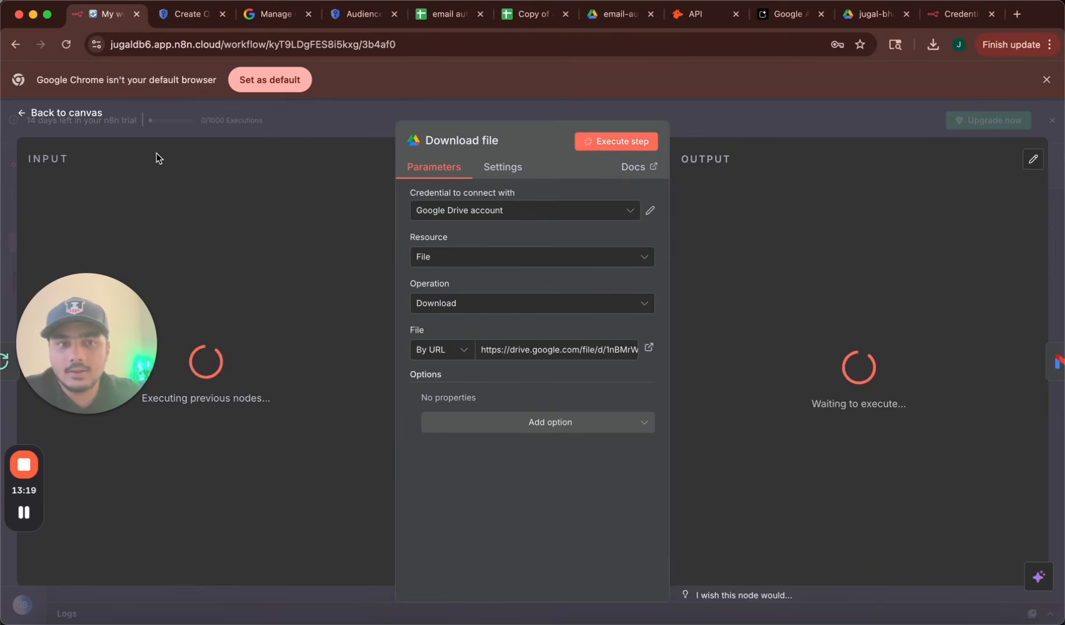
click(77, 115)
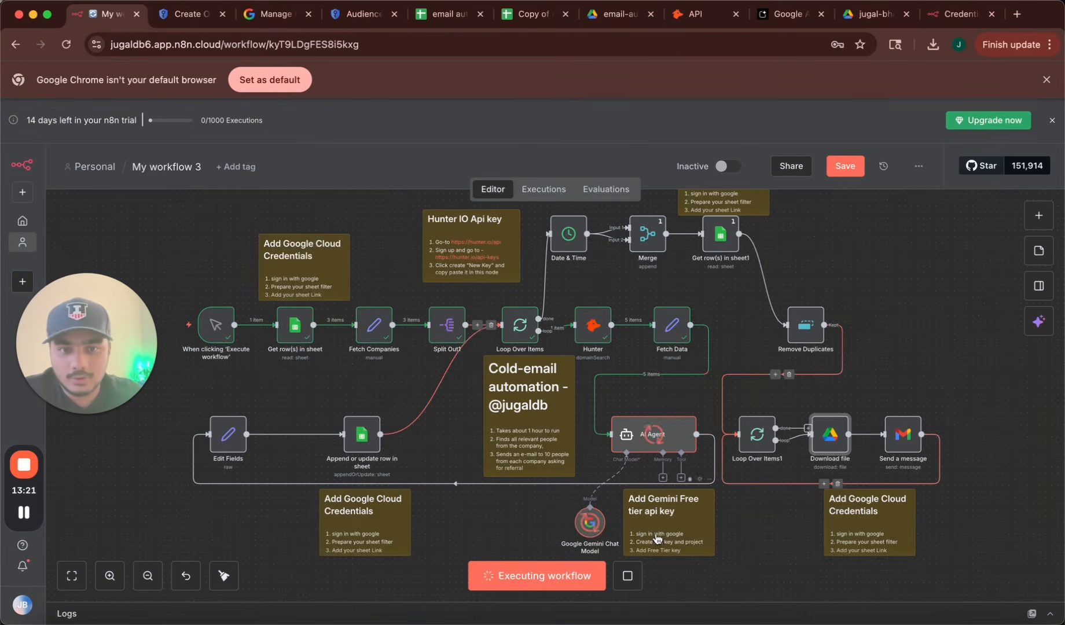
Check the Hunter node's output shows 5 google.com contacts with names and positions.
double_click(587, 326)
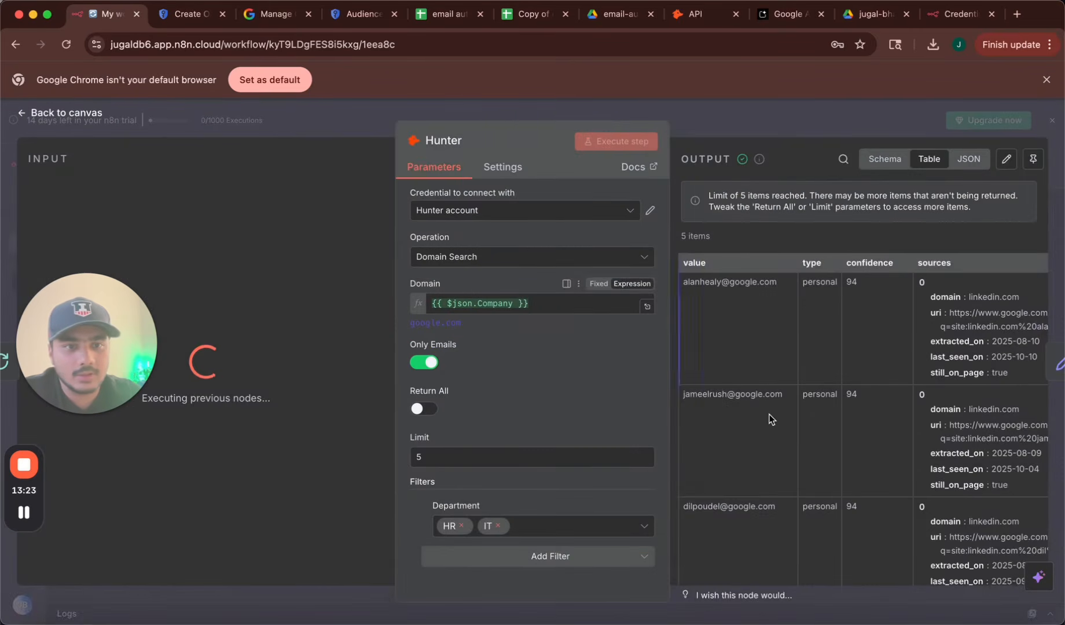
scroll(816, 449, down, 2)
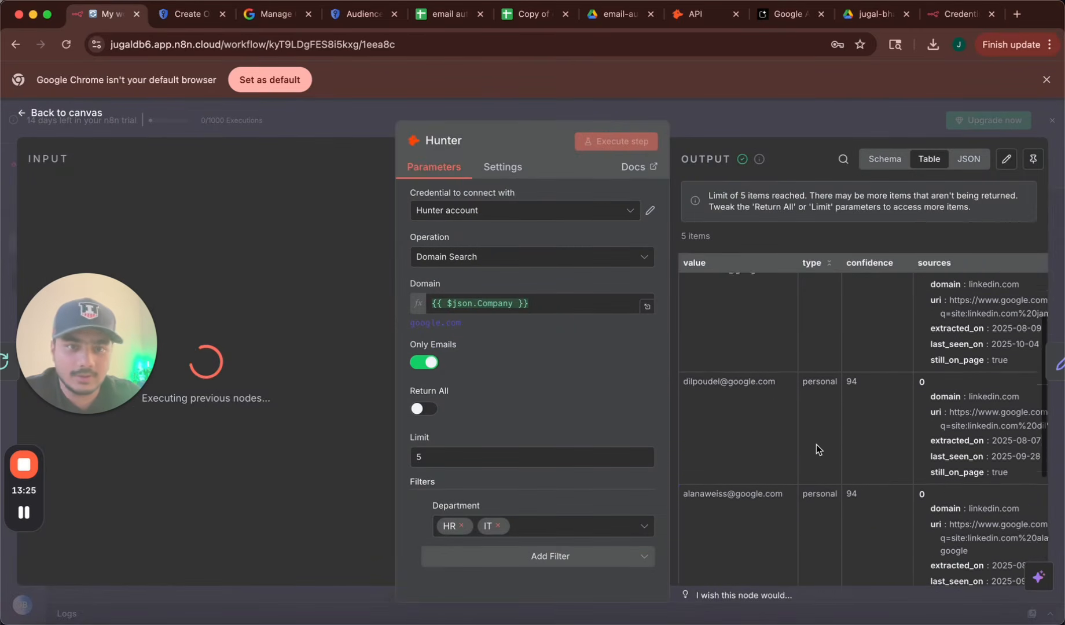
scroll(816, 449, up, 3)
scroll(816, 445, right, 10)
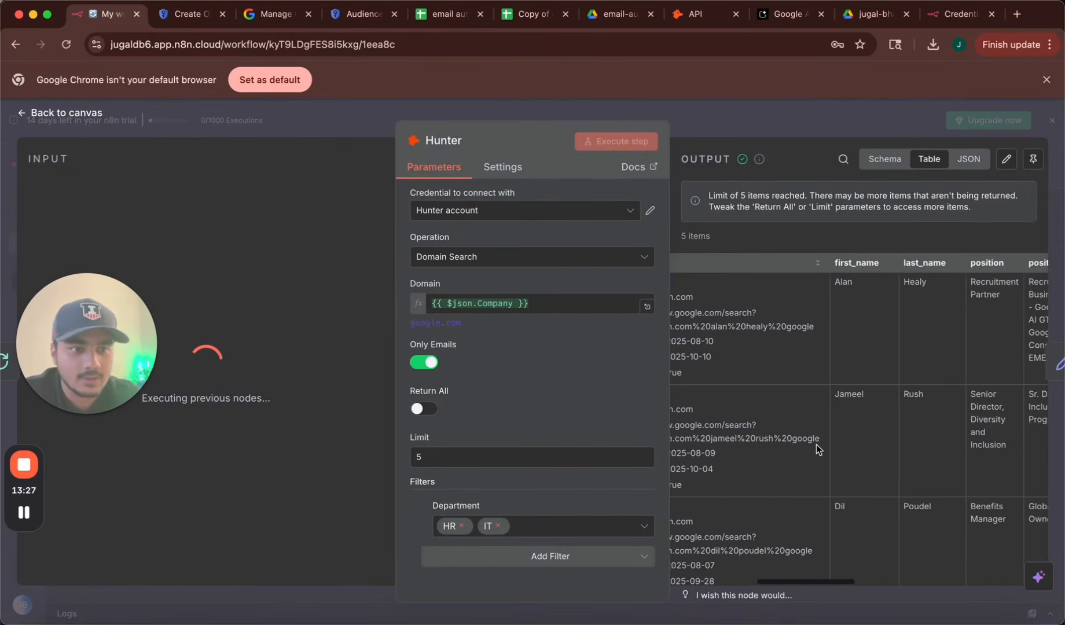
Review the five Google contacts' positions and seniority in Hunter's output, then go back to the canvas.
scroll(887, 443, right, 3)
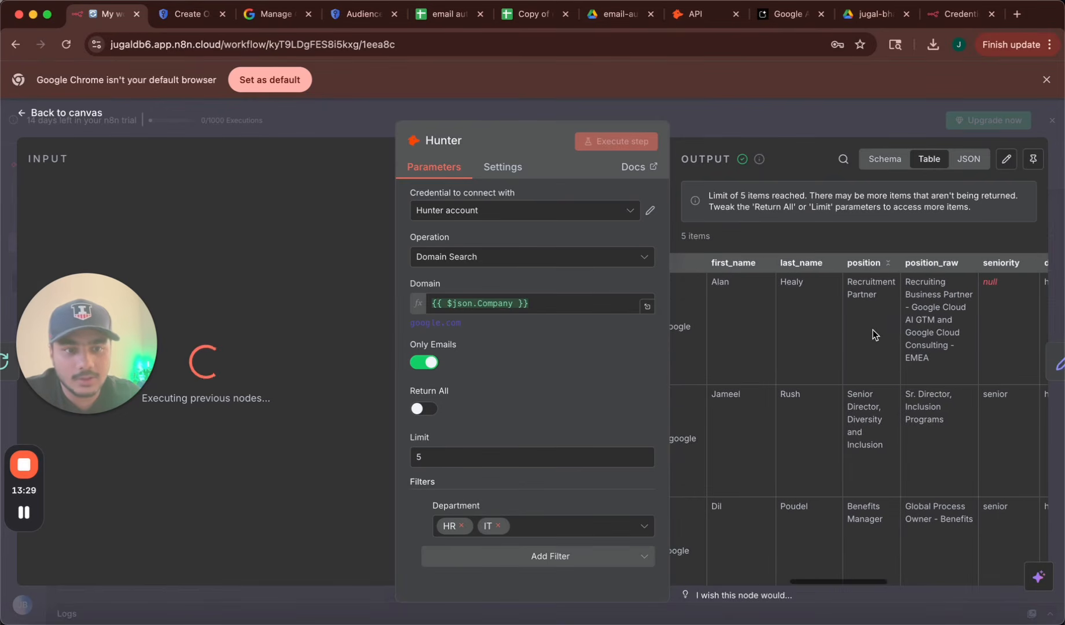
scroll(876, 405, down, 5)
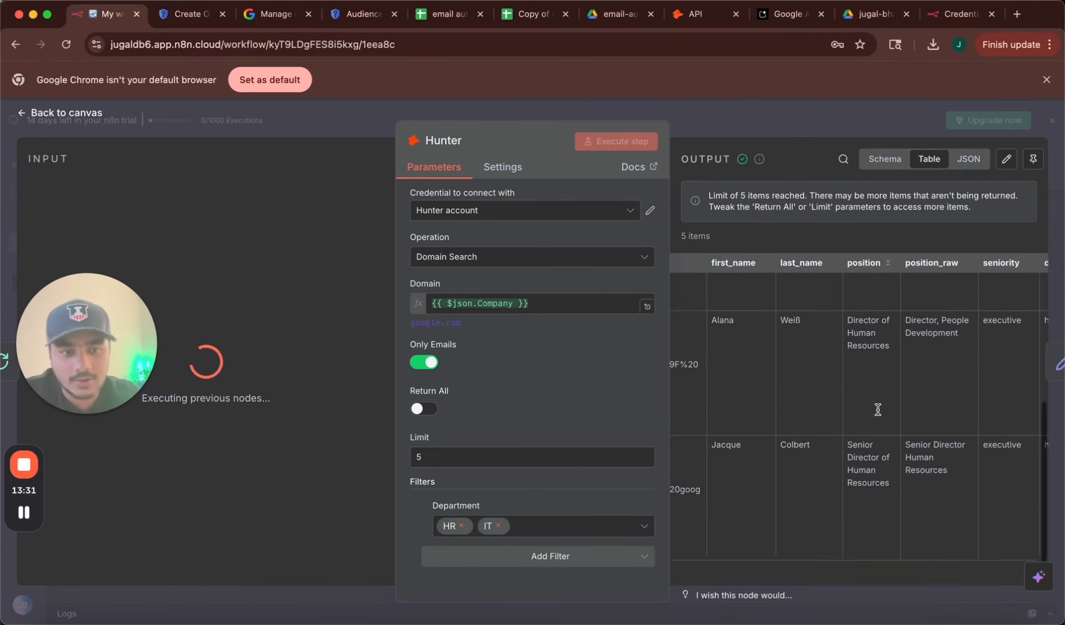
scroll(877, 410, down, 1)
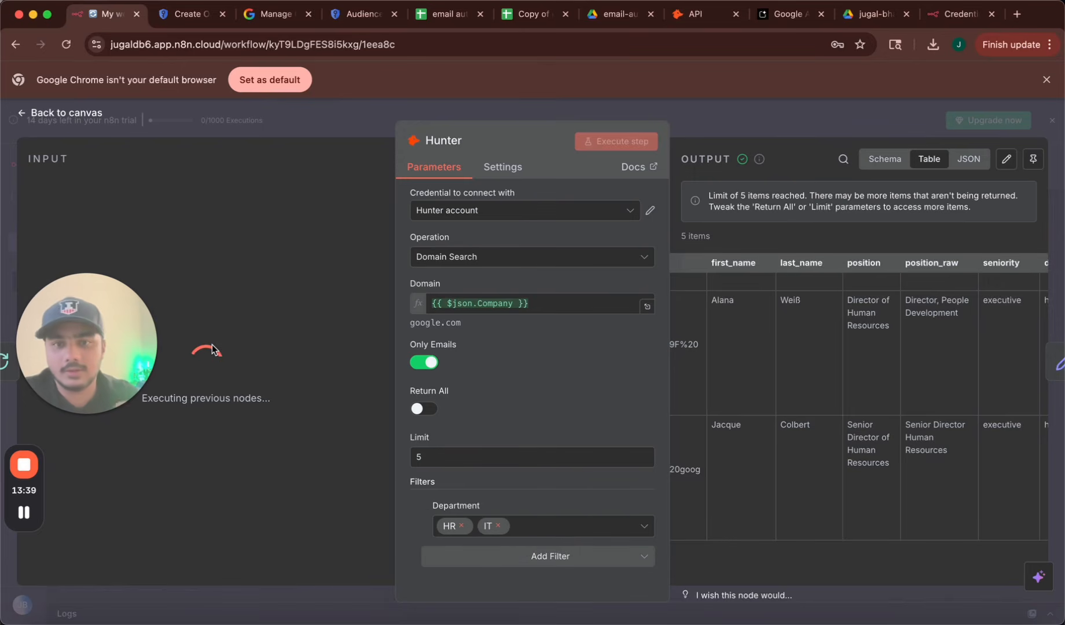
click(70, 113)
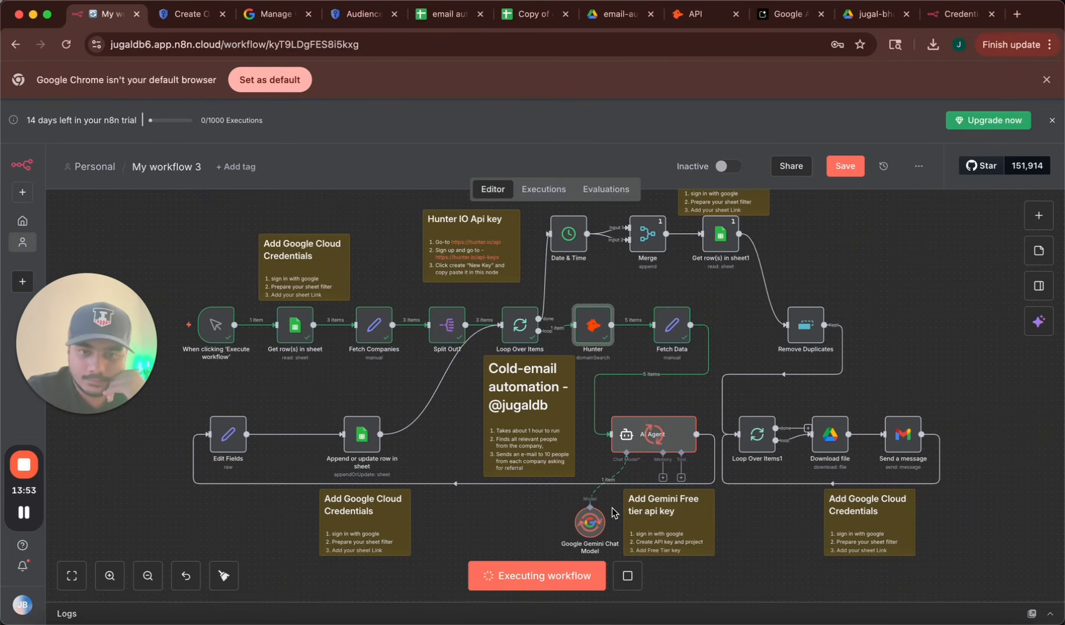
Clear rows 2–57 of the Results sheet, keeping the header row, then return to n8n.
click(527, 14)
click(184, 613)
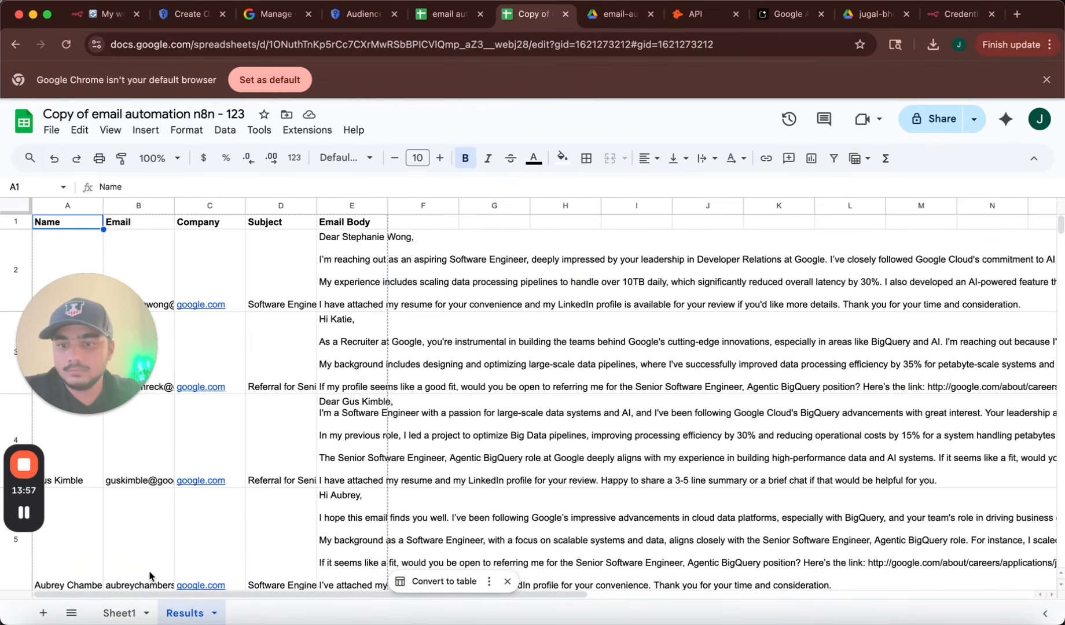
drag(16, 265, 384, 351)
key(Delete)
click(382, 342)
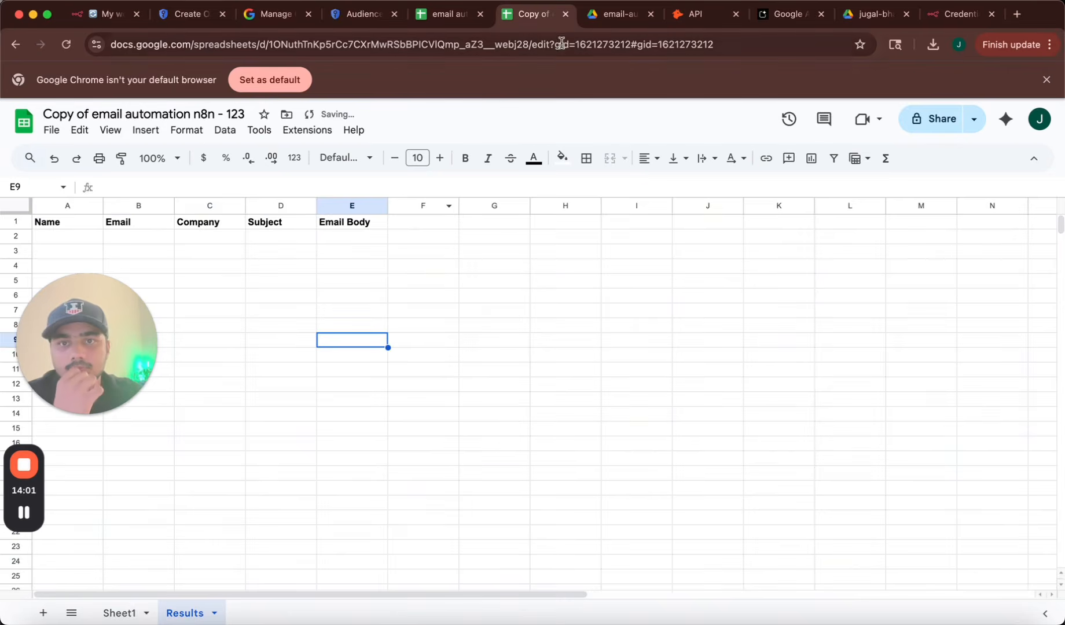
click(112, 18)
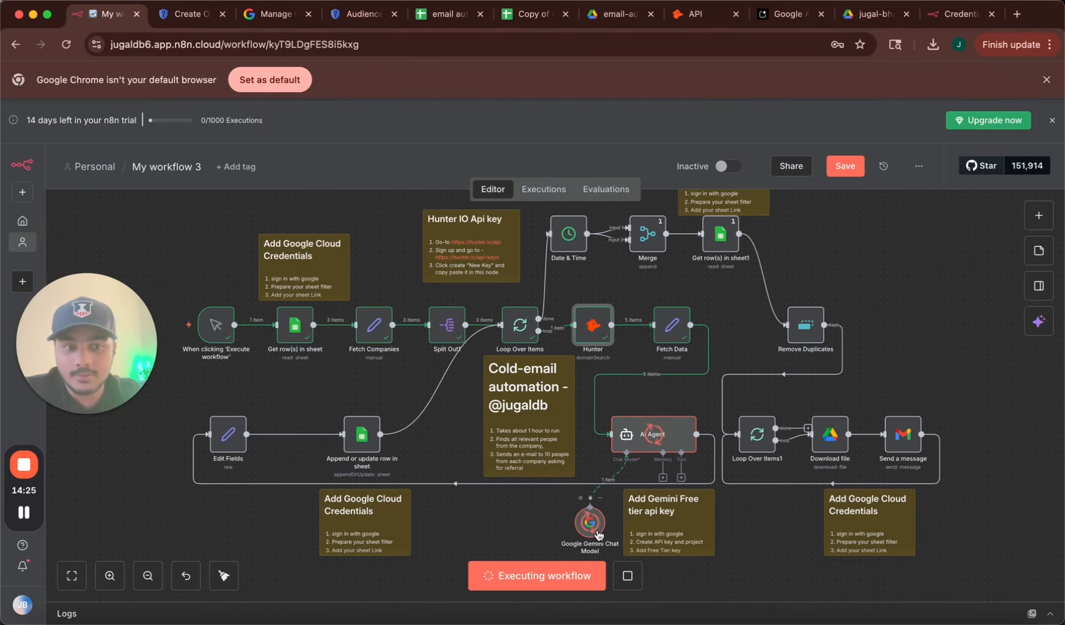
double_click(897, 440)
scroll(544, 456, down, 3)
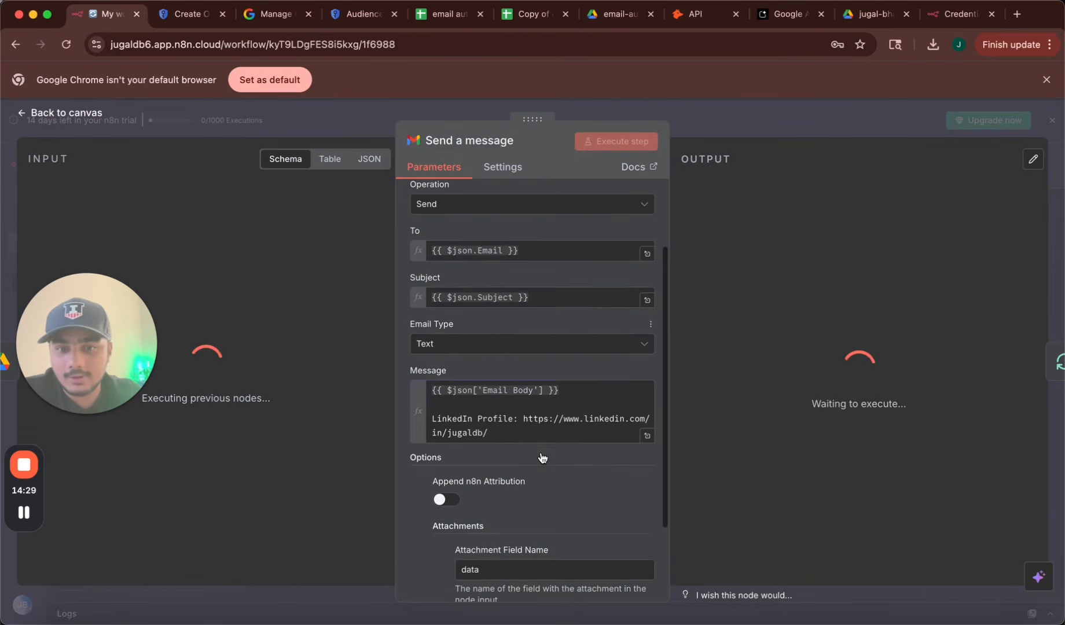
click(541, 415)
click(528, 344)
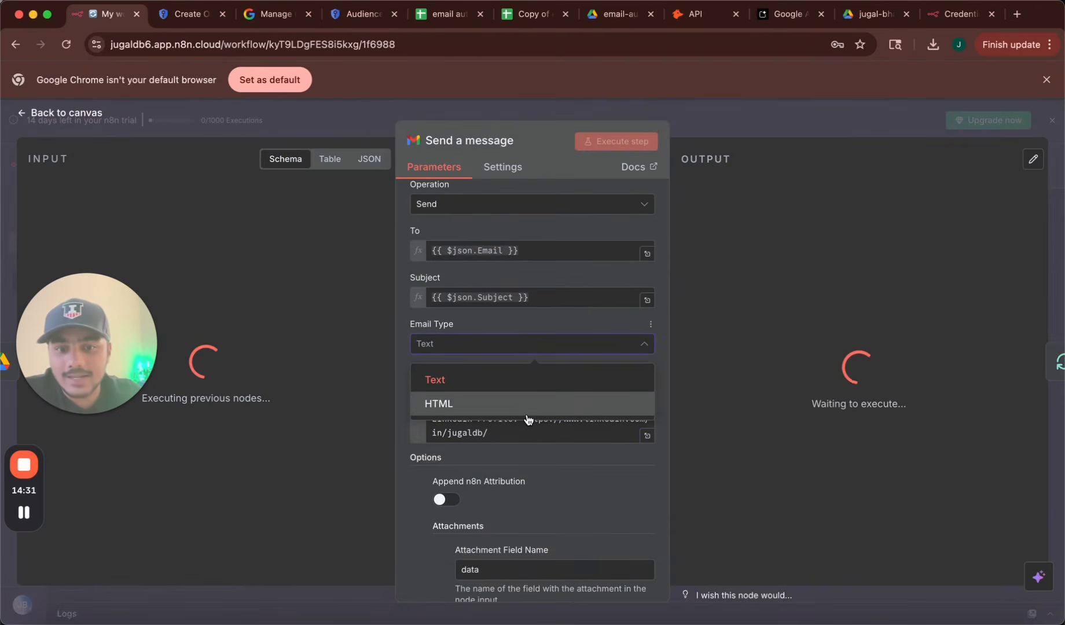
click(531, 505)
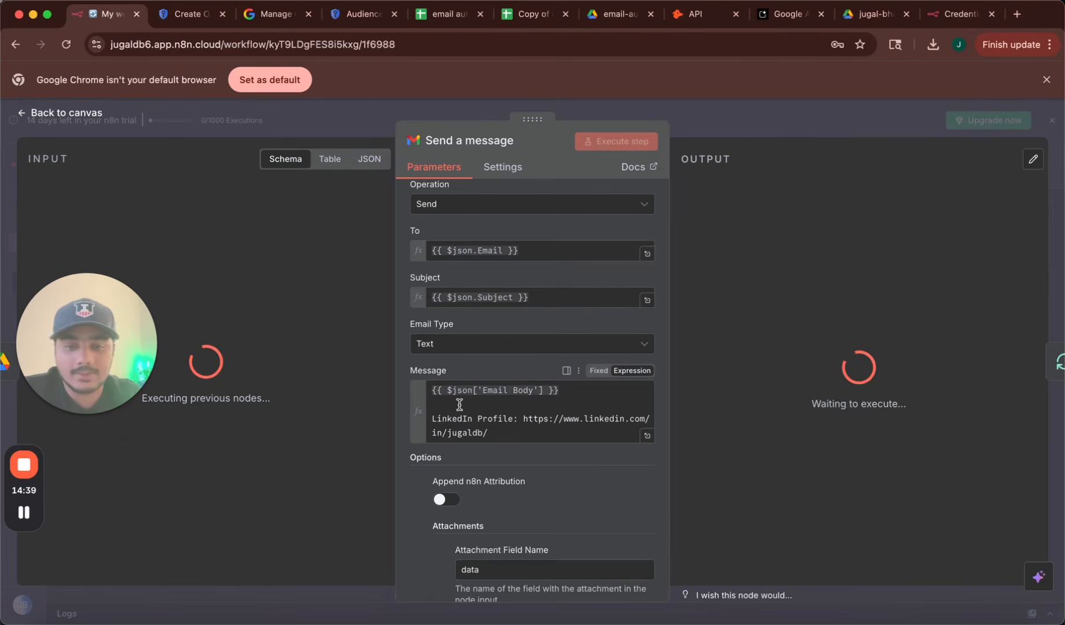
scroll(459, 404, down, 3)
scroll(459, 404, down, 1)
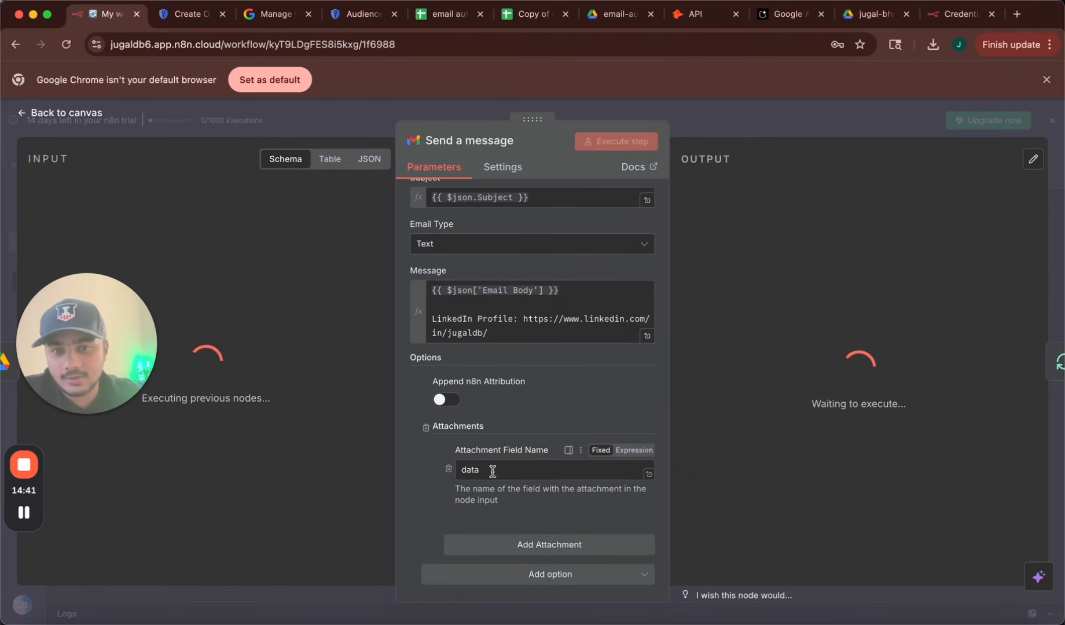
drag(489, 334, 430, 319)
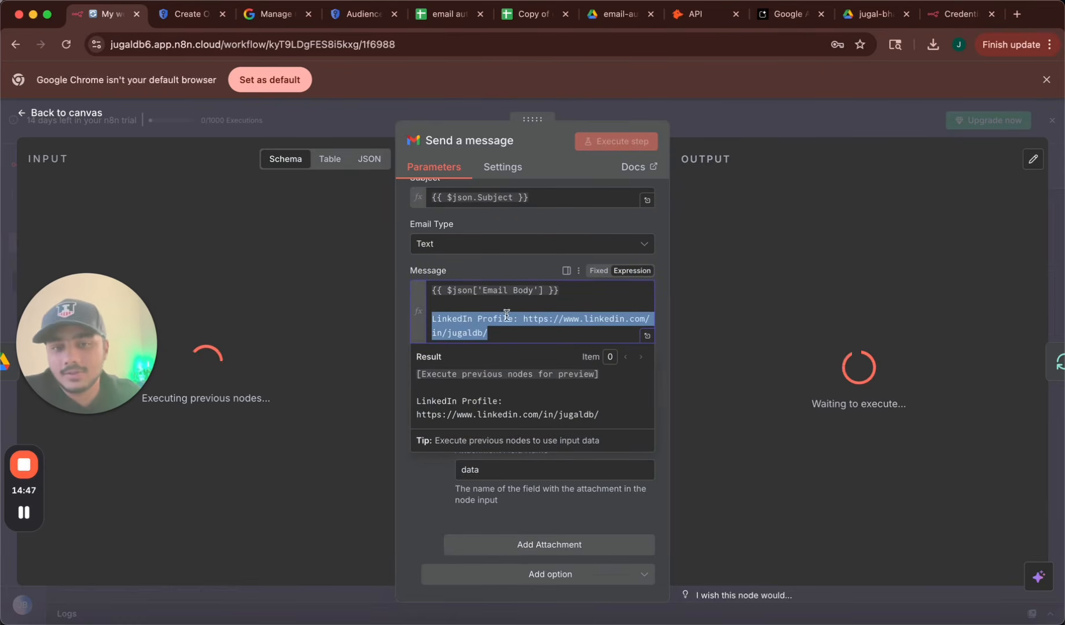
click(480, 330)
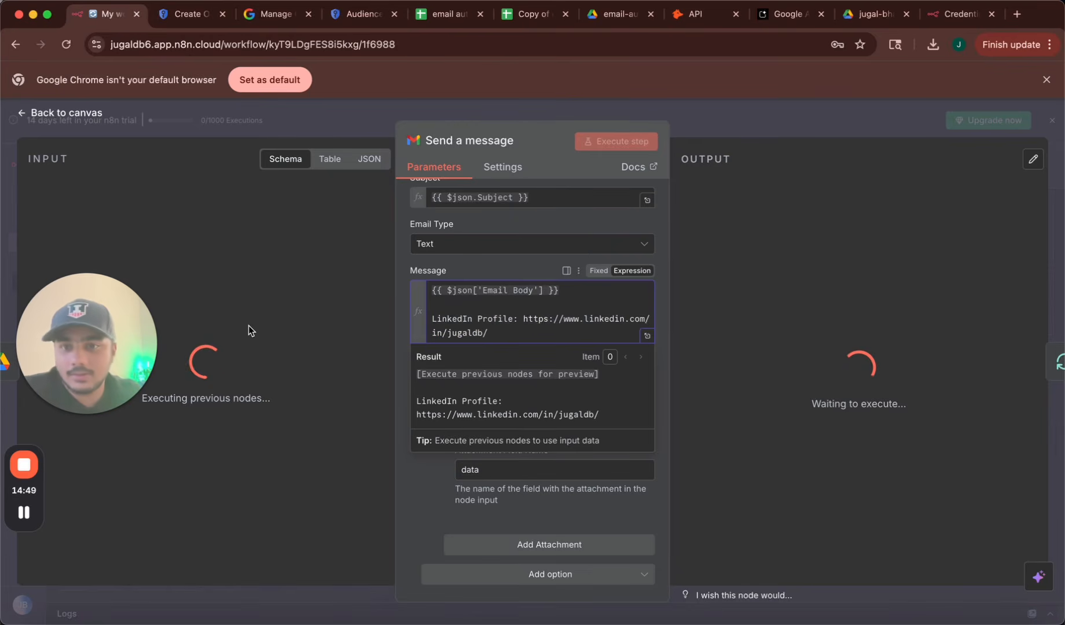
click(95, 114)
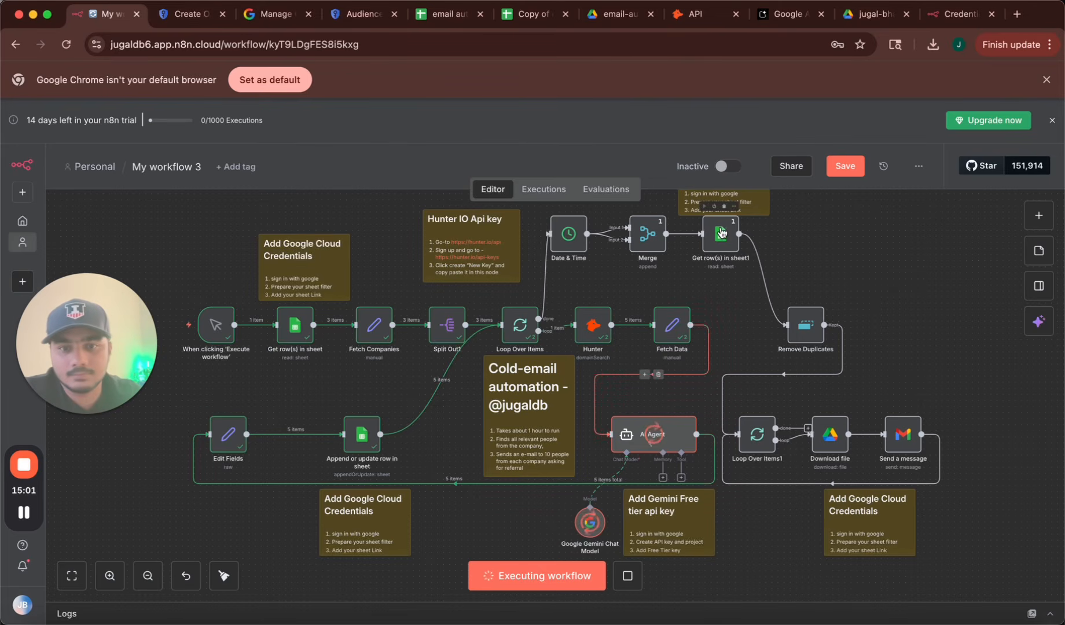
Inspect the Append or update row node's settings, then close it.
double_click(354, 444)
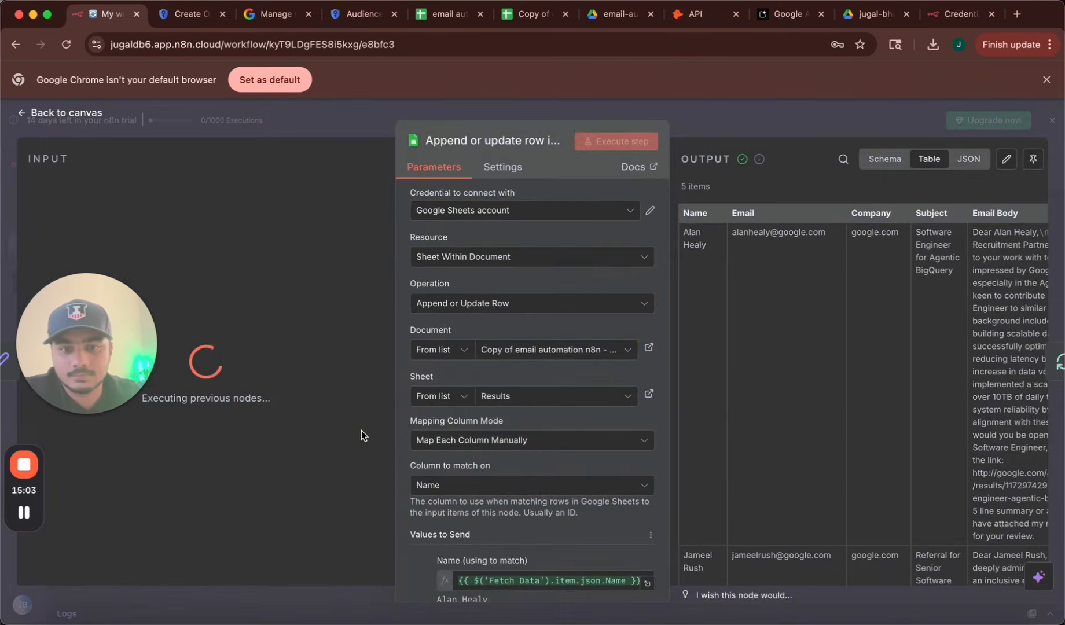
scroll(807, 399, down, 20)
scroll(807, 400, up, 18)
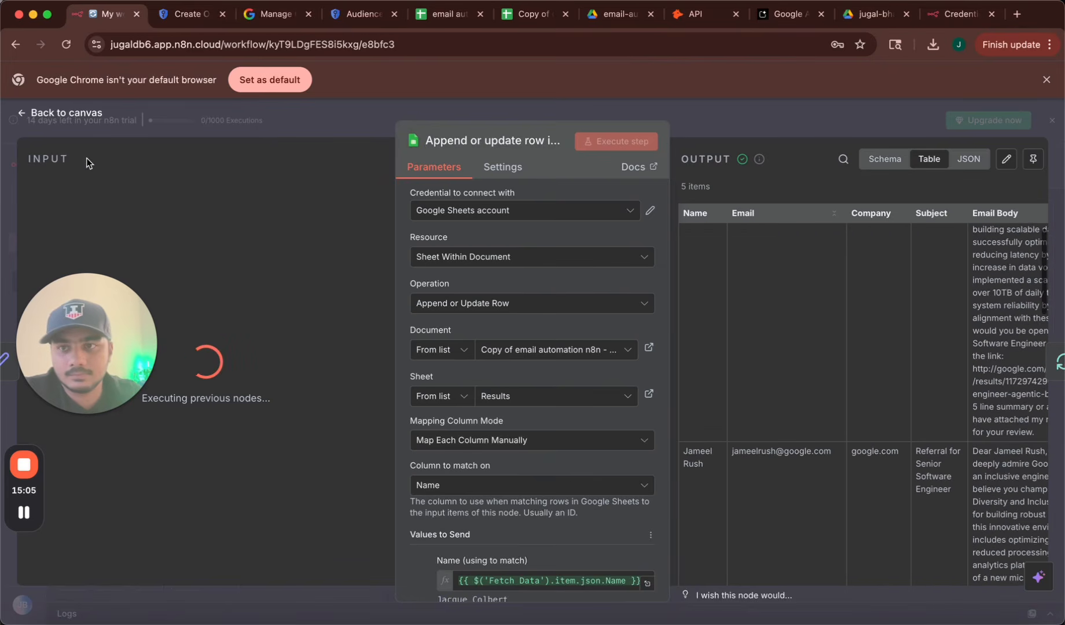
click(88, 116)
Check the meta.com contacts returned by the Hunter node, then go back to the canvas.
double_click(596, 327)
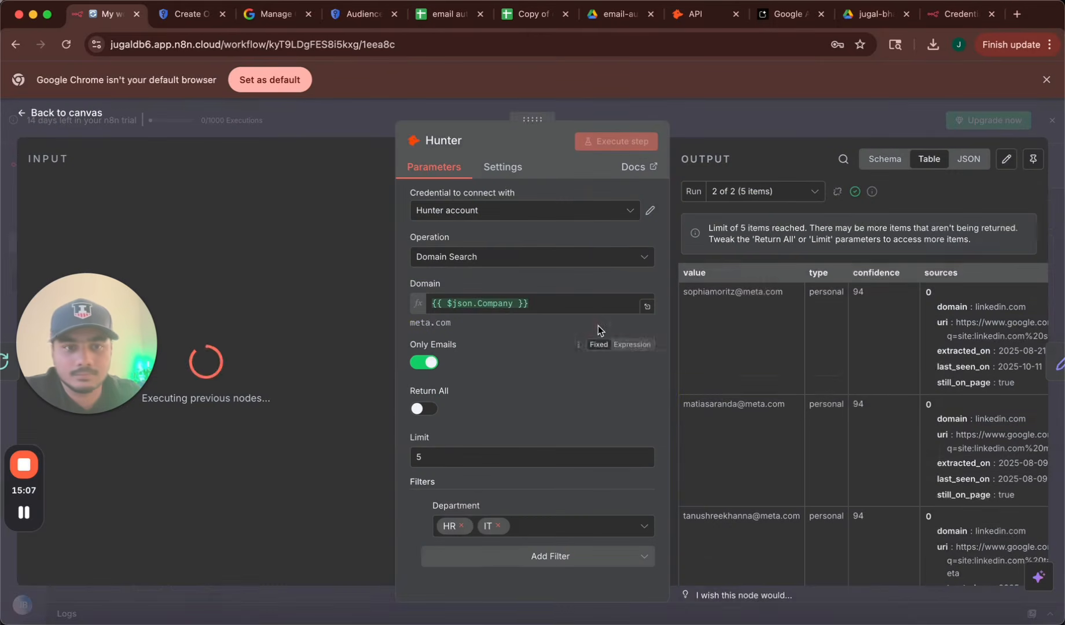
scroll(922, 434, down, 5)
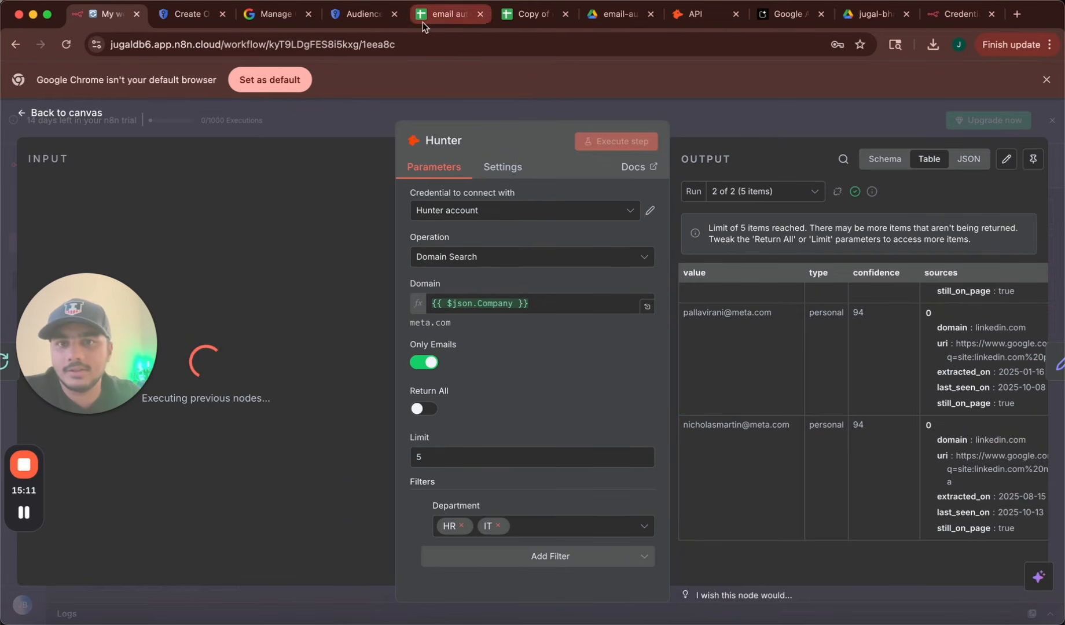
click(71, 113)
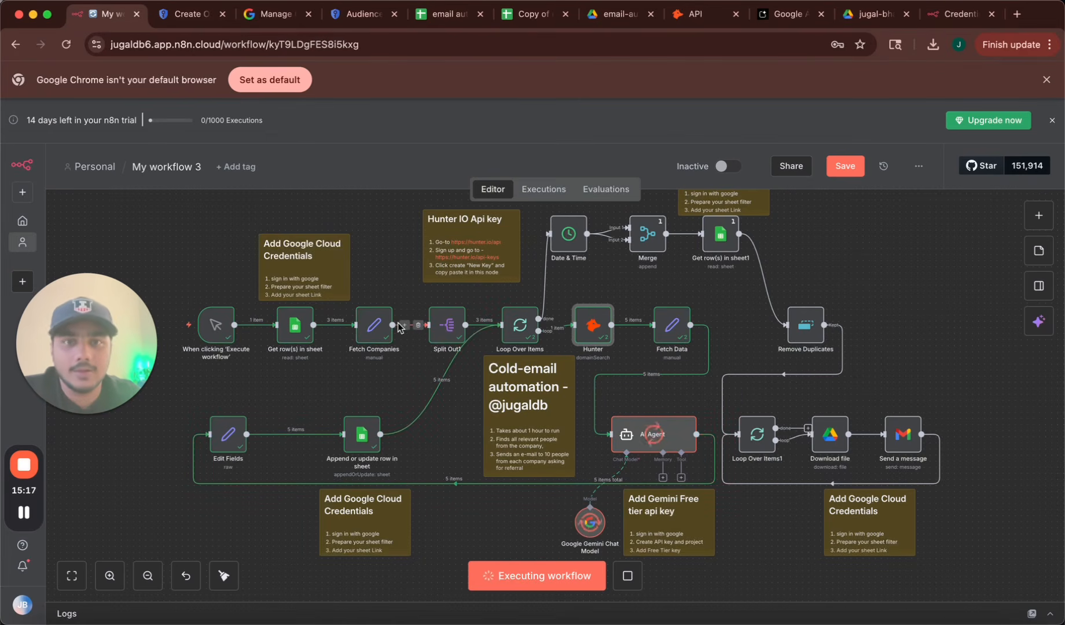
Apply Wrap text wrapping to the Email Body column E without merging, and widen it.
click(536, 15)
scroll(396, 506, down, 5)
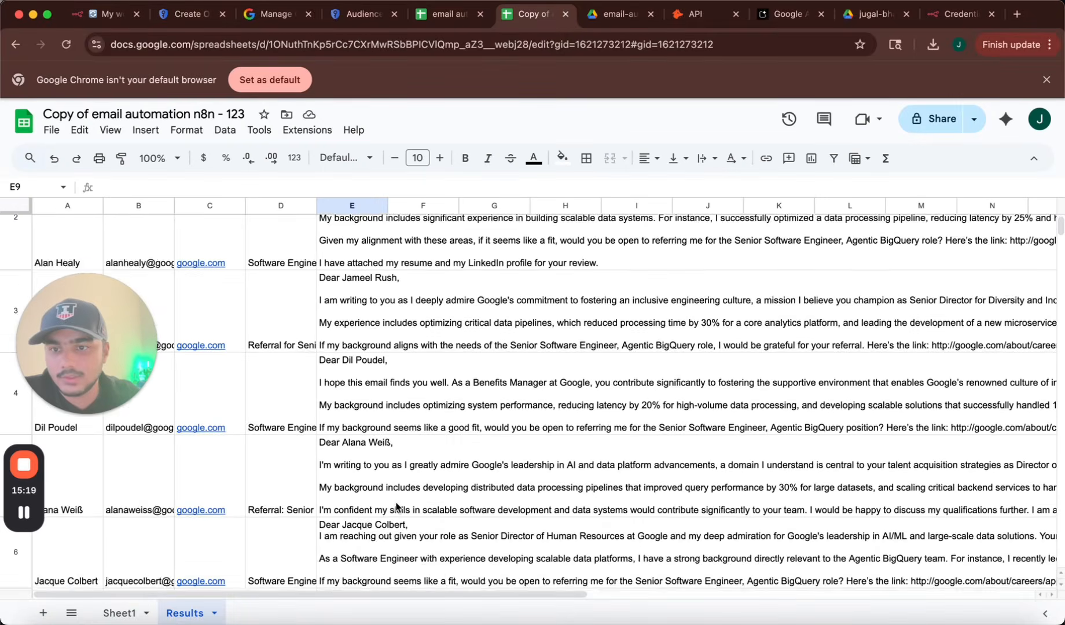
scroll(396, 506, up, 5)
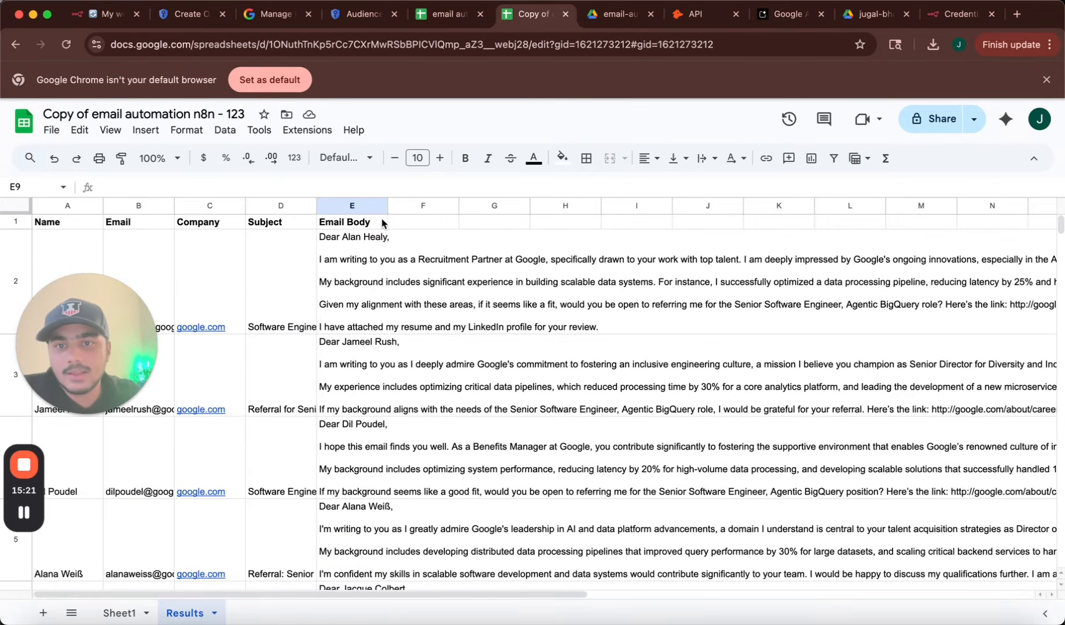
click(368, 206)
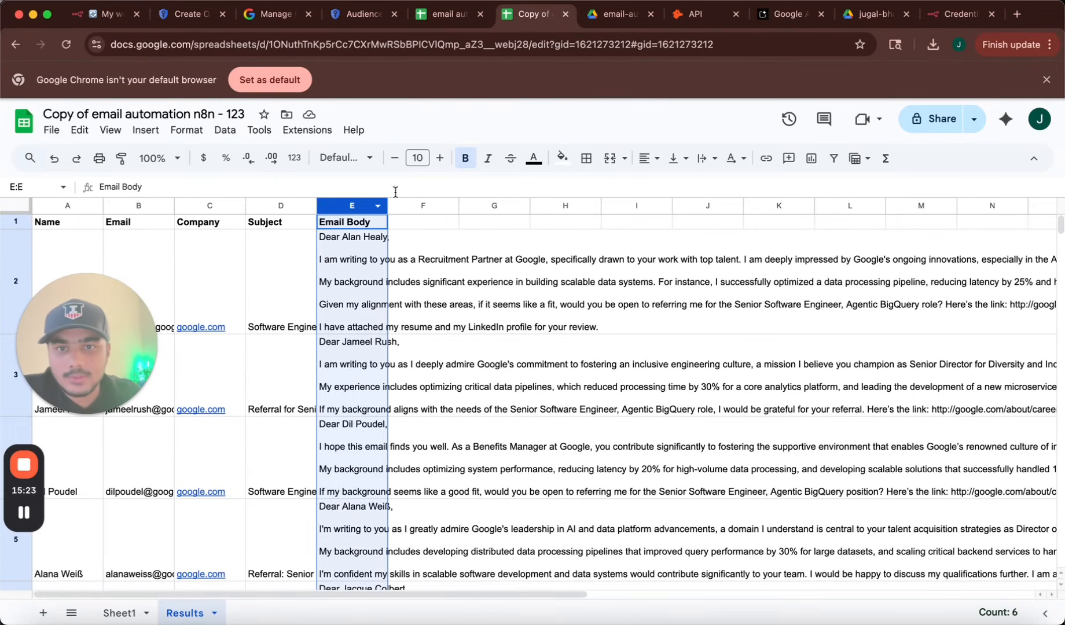
click(613, 159)
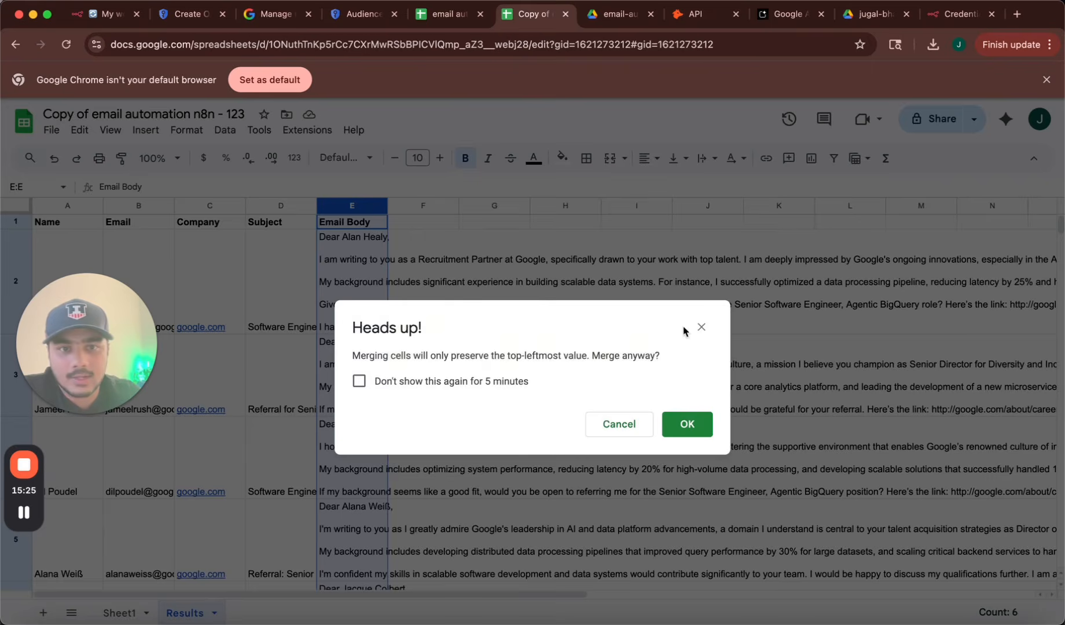
click(701, 327)
click(707, 158)
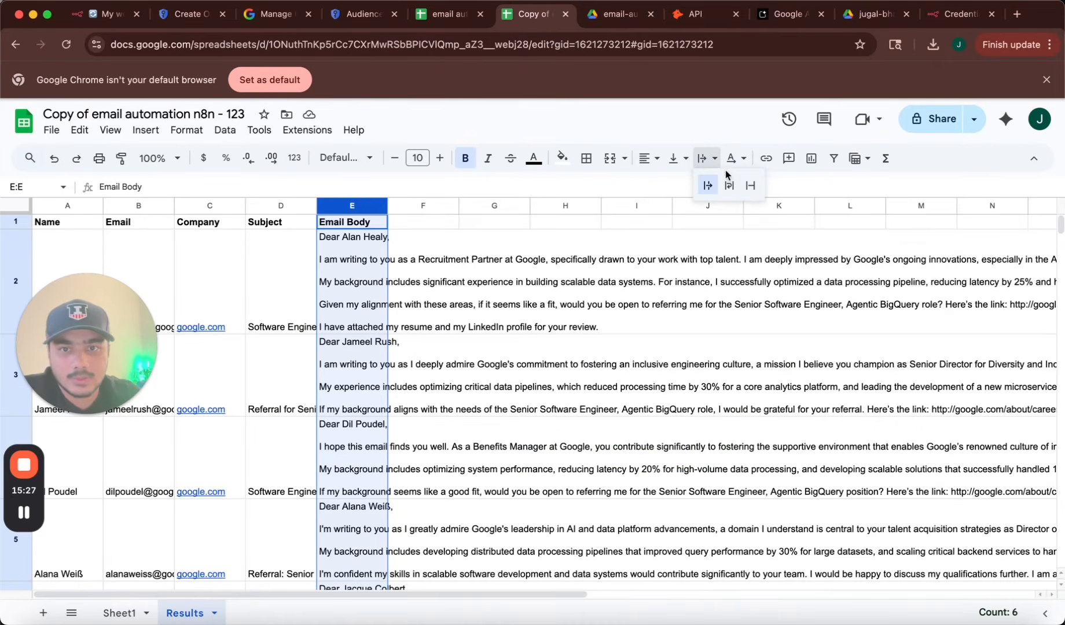
click(729, 184)
drag(388, 205, 581, 206)
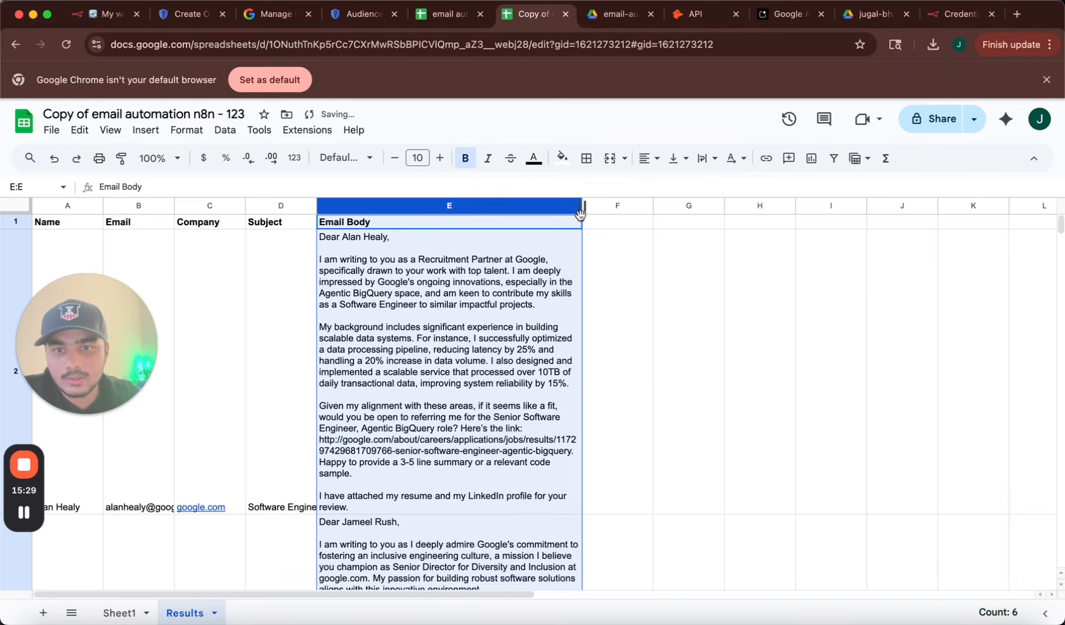
click(625, 371)
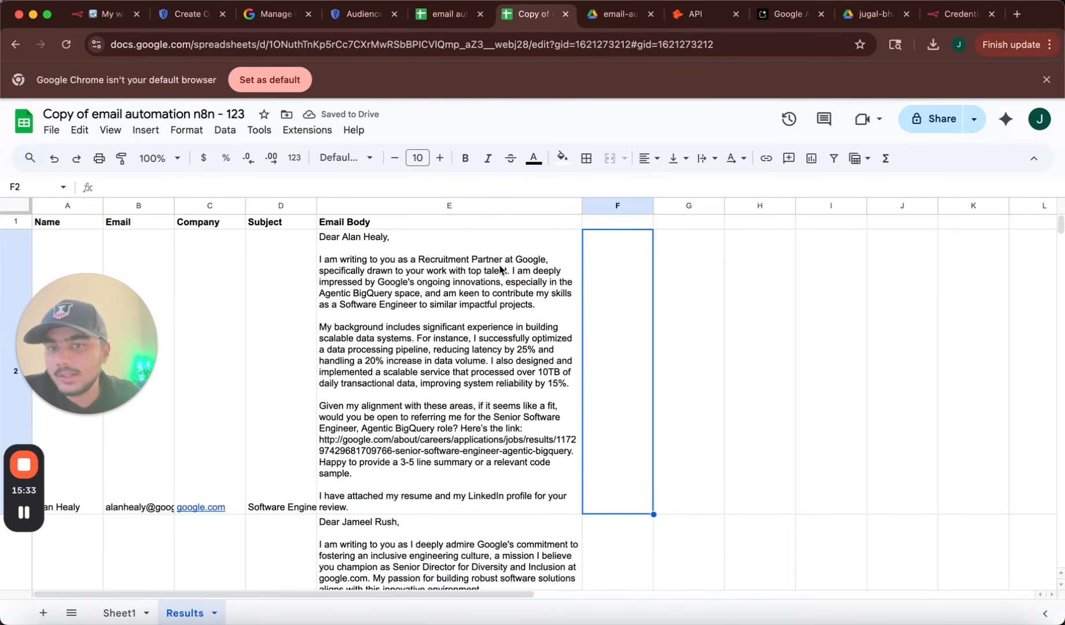
Read the generated email bodies in E2 and E3, then widen the Subject column D.
click(359, 286)
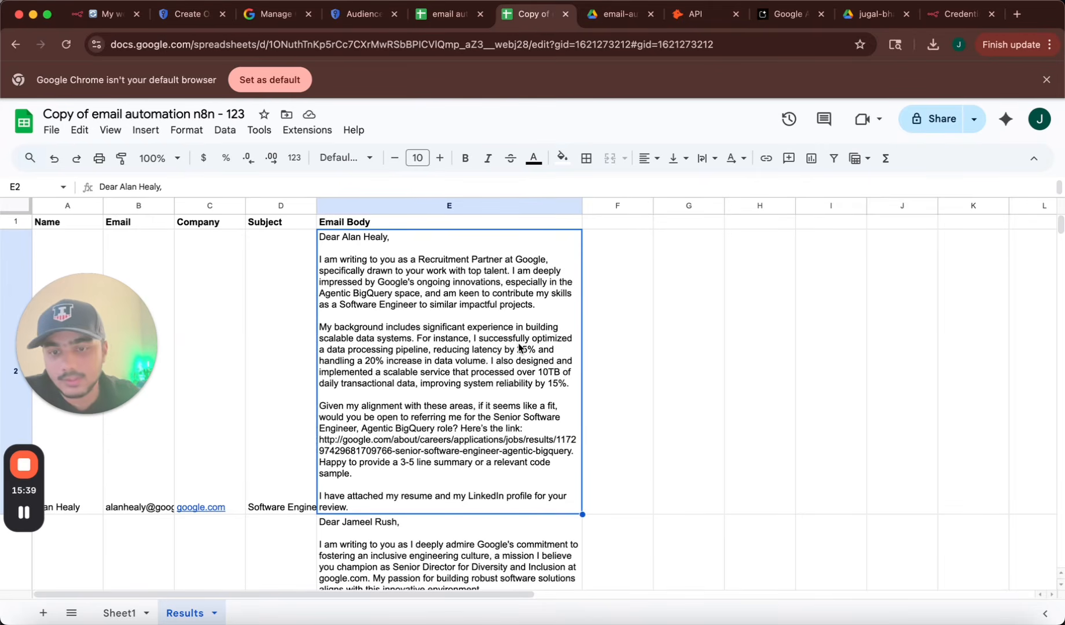
scroll(519, 348, down, 5)
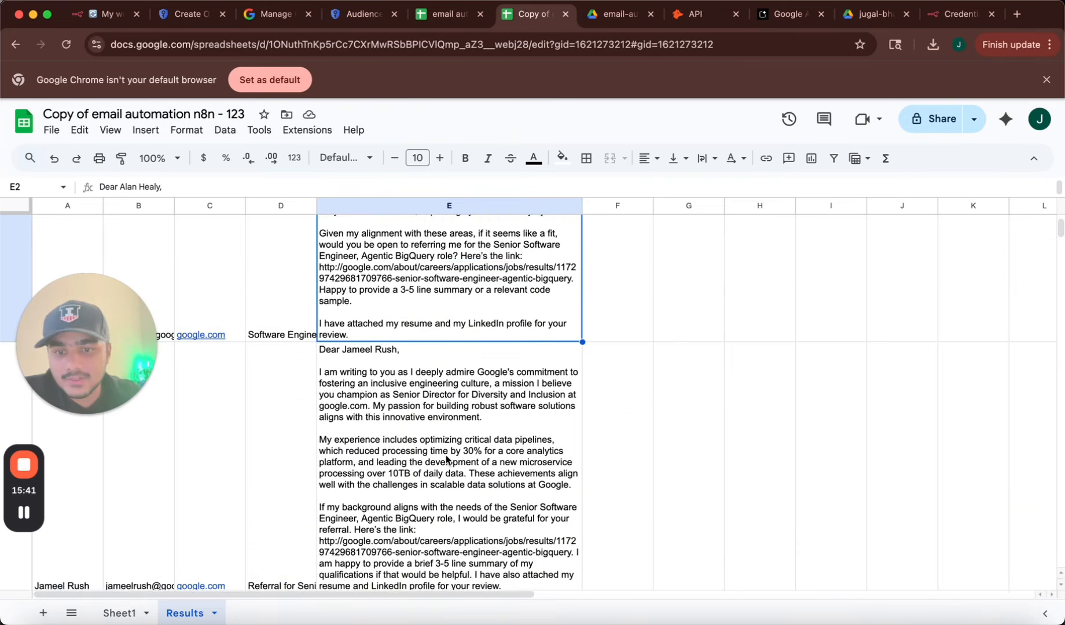
scroll(447, 460, down, 2)
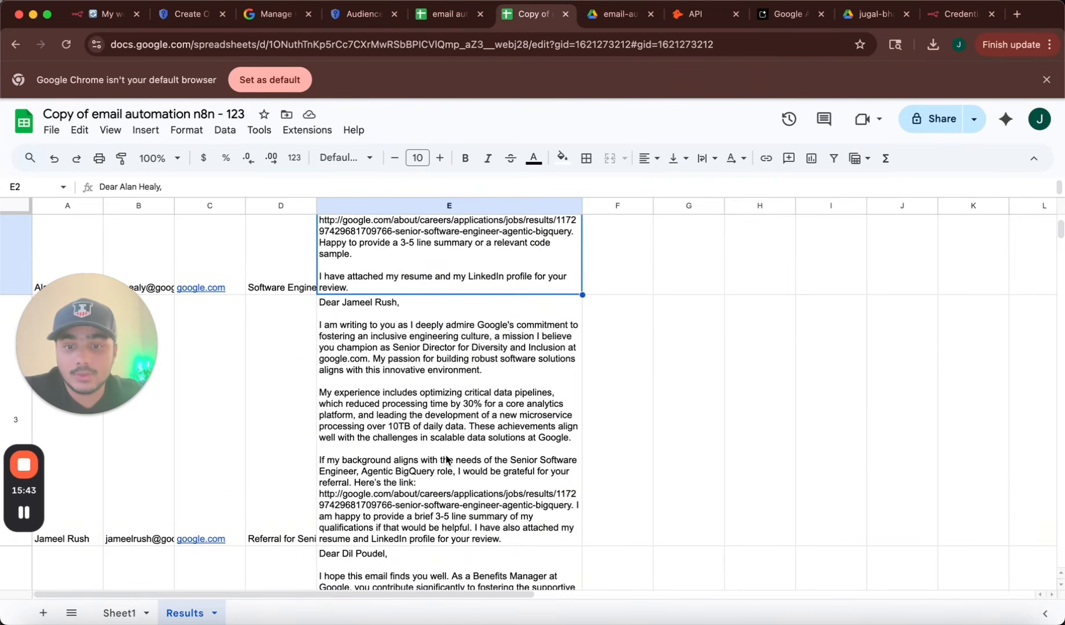
click(382, 513)
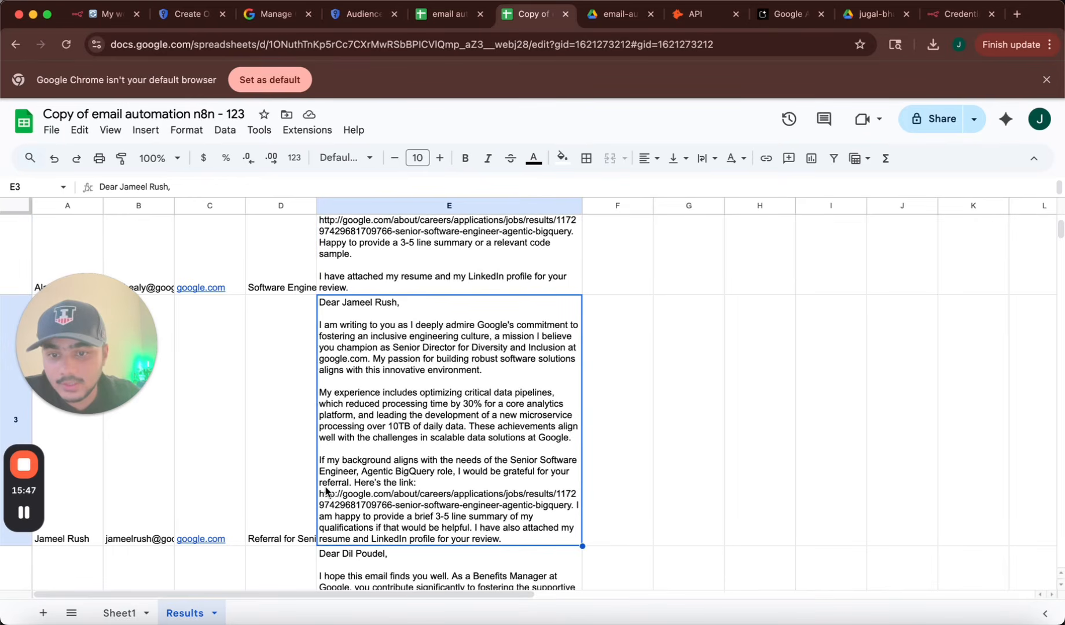
scroll(408, 508, down, 10)
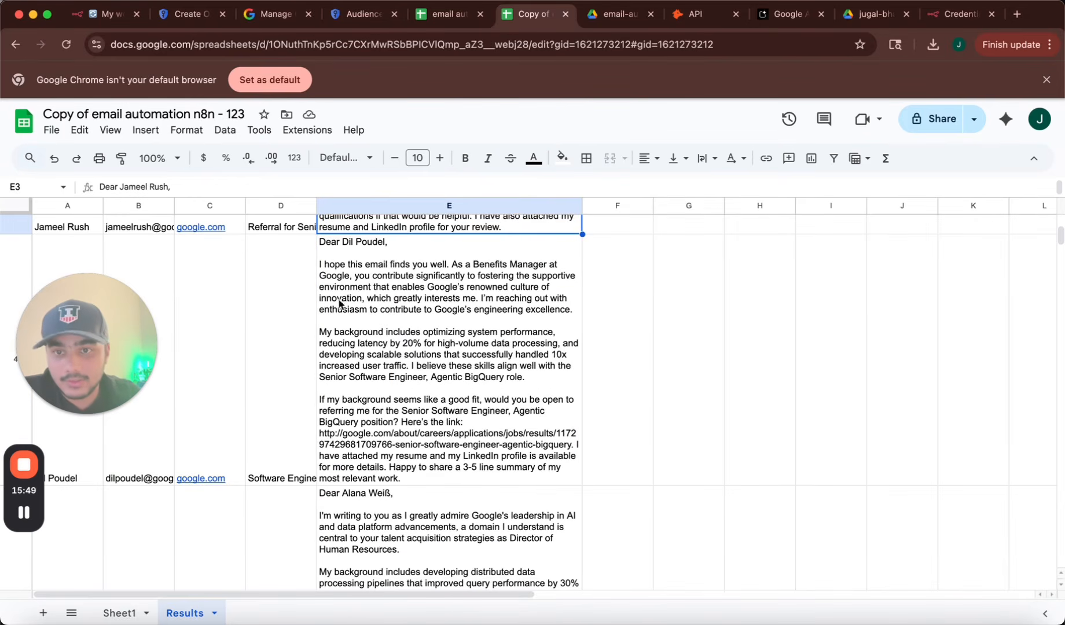
drag(317, 206, 410, 207)
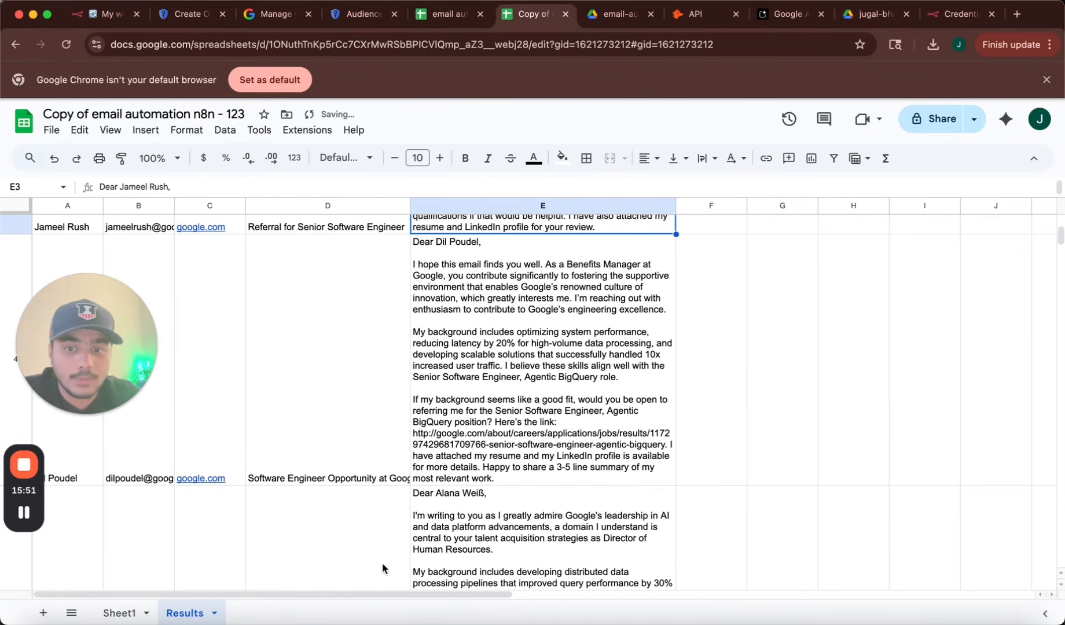
scroll(381, 568, down, 15)
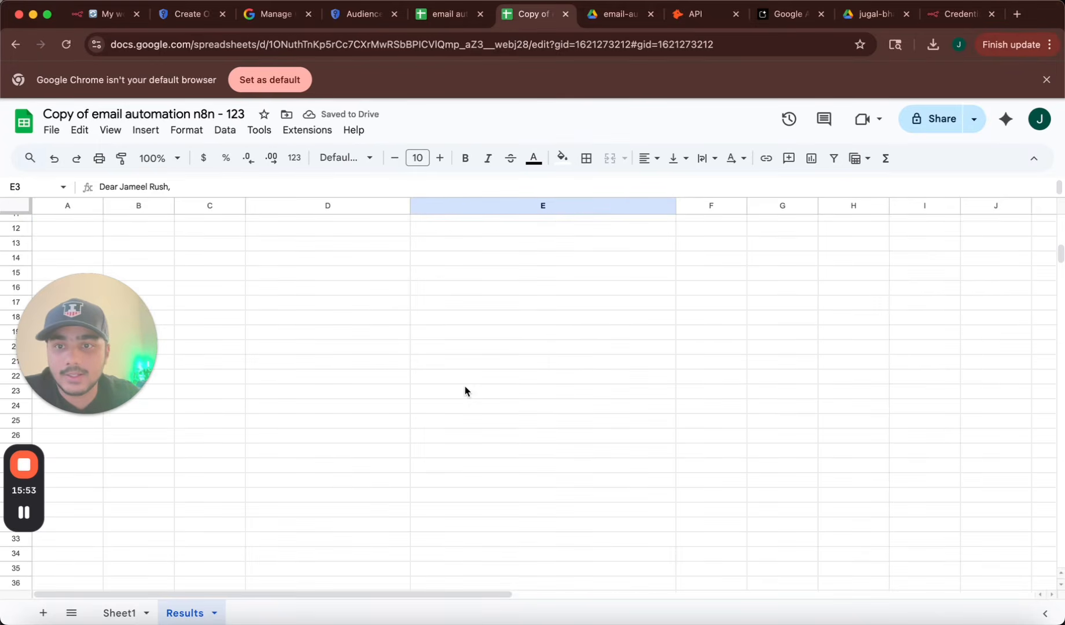
scroll(465, 390, up, 12)
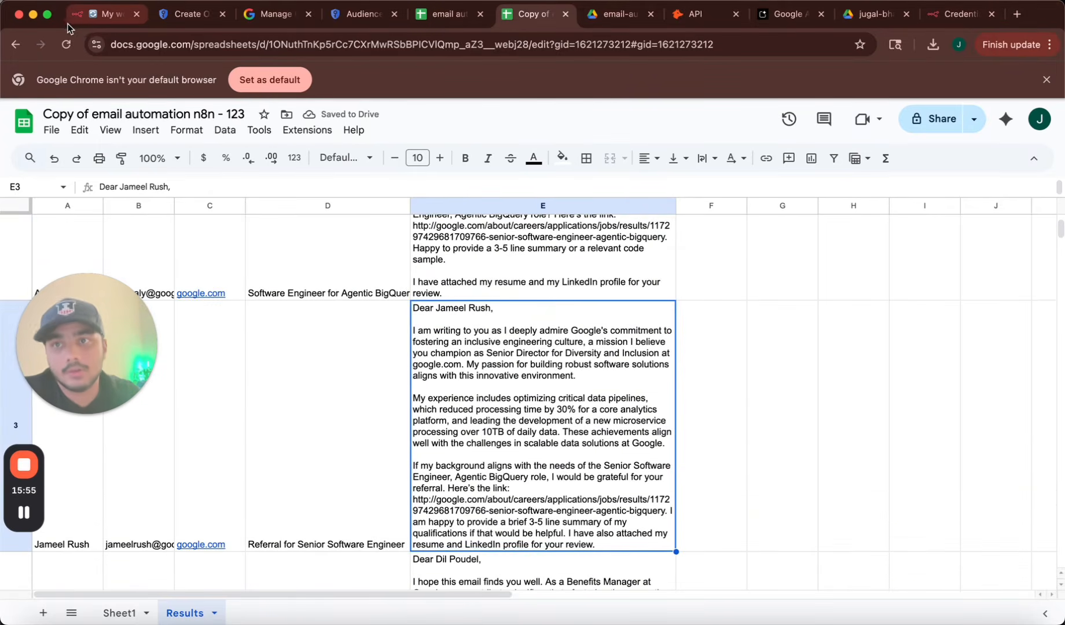
click(68, 17)
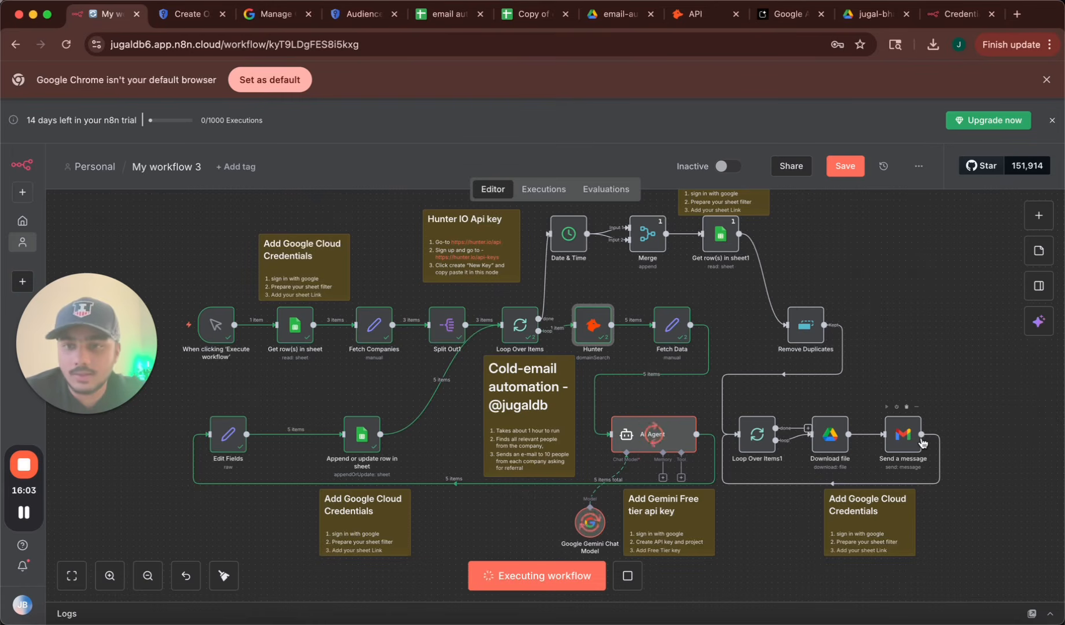
Check the Gmail Send a message node's recipient, subject and message, then return to the Results sheet.
double_click(899, 443)
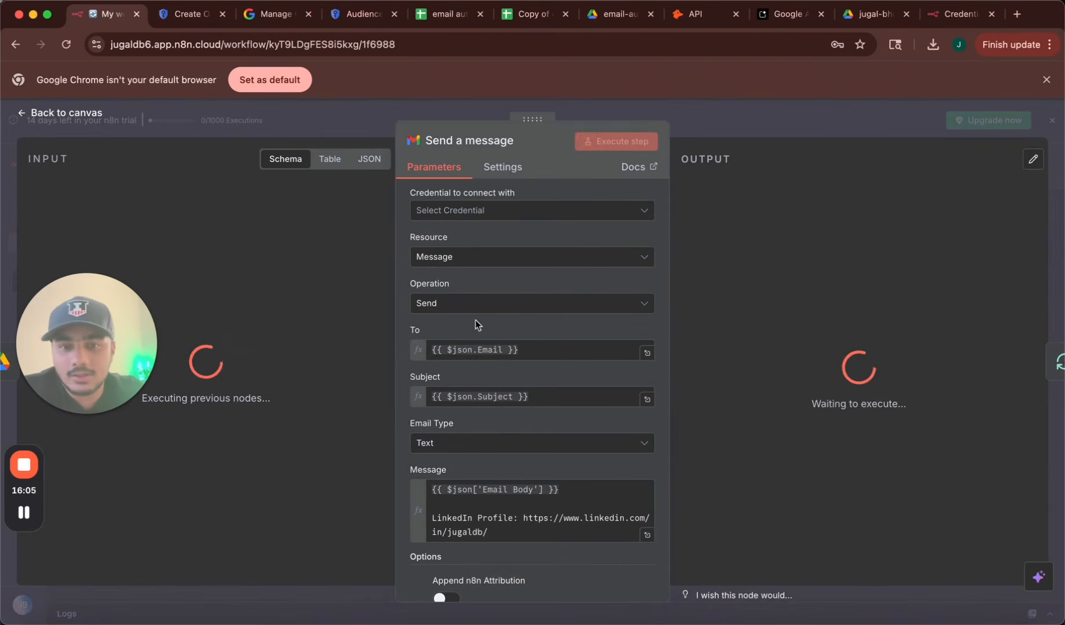
click(62, 113)
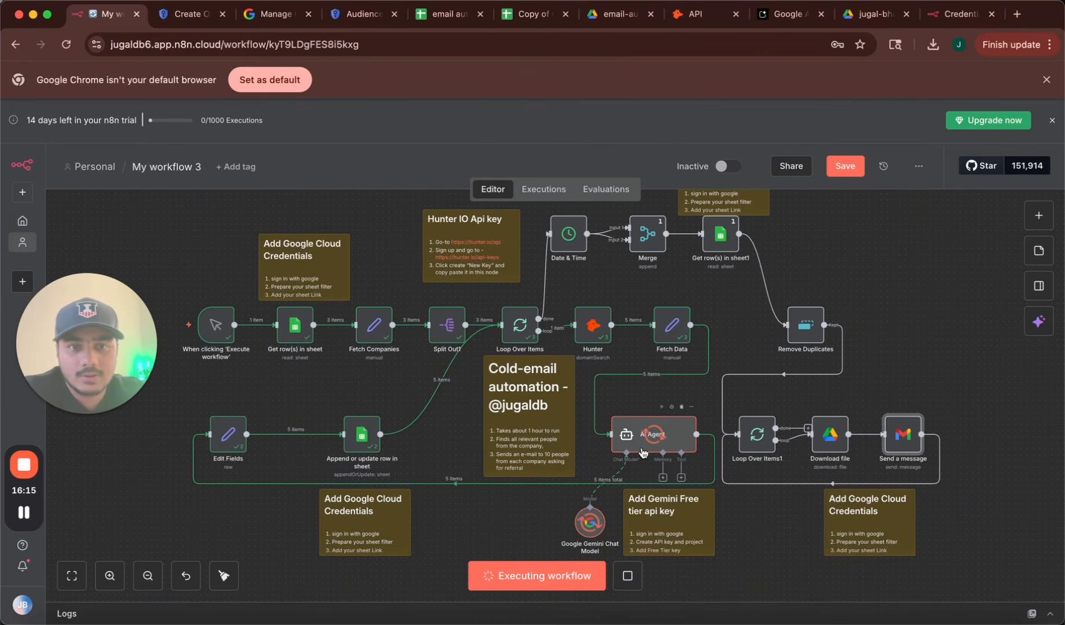
click(531, 14)
Read the new meta.com referral emails in rows 8–11, then switch back to the n8n workflow.
scroll(510, 410, down, 5)
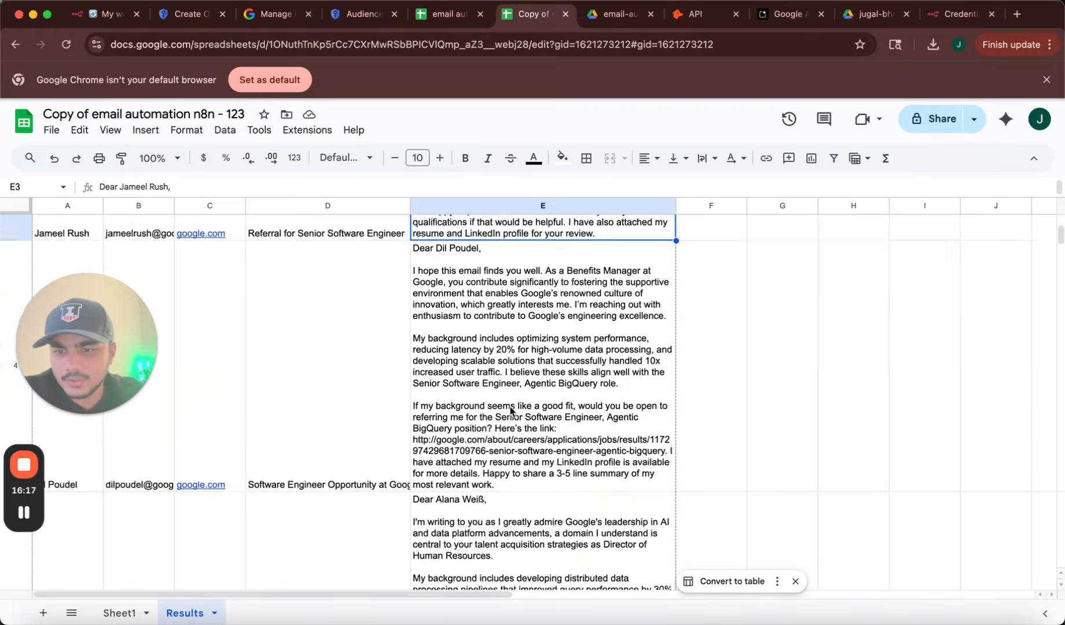
scroll(511, 411, down, 20)
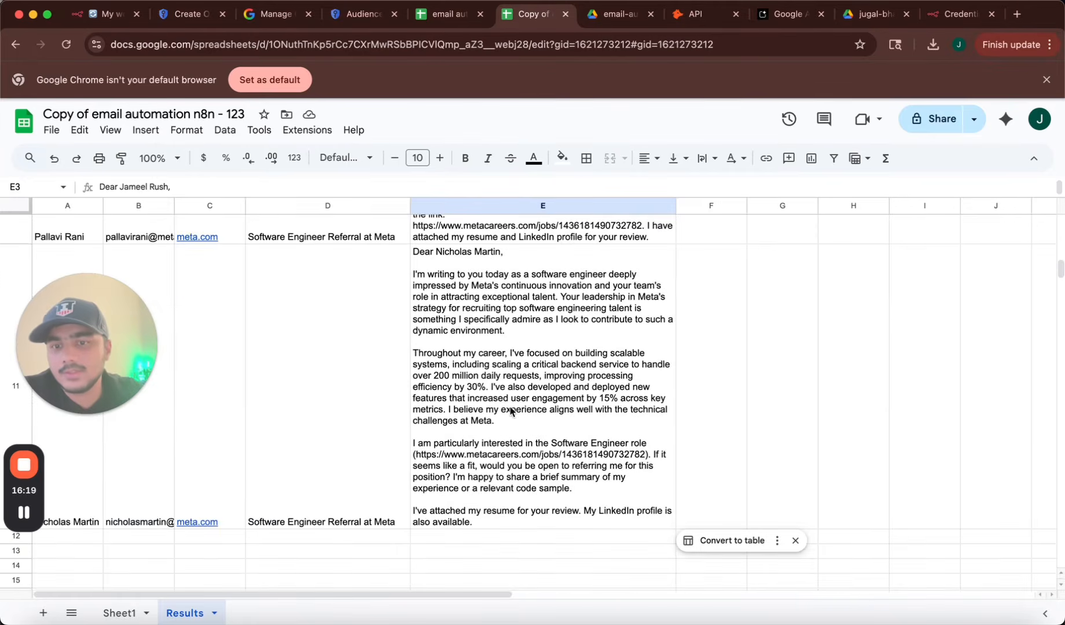
scroll(510, 411, down, 5)
scroll(511, 411, up, 6)
scroll(511, 410, up, 3)
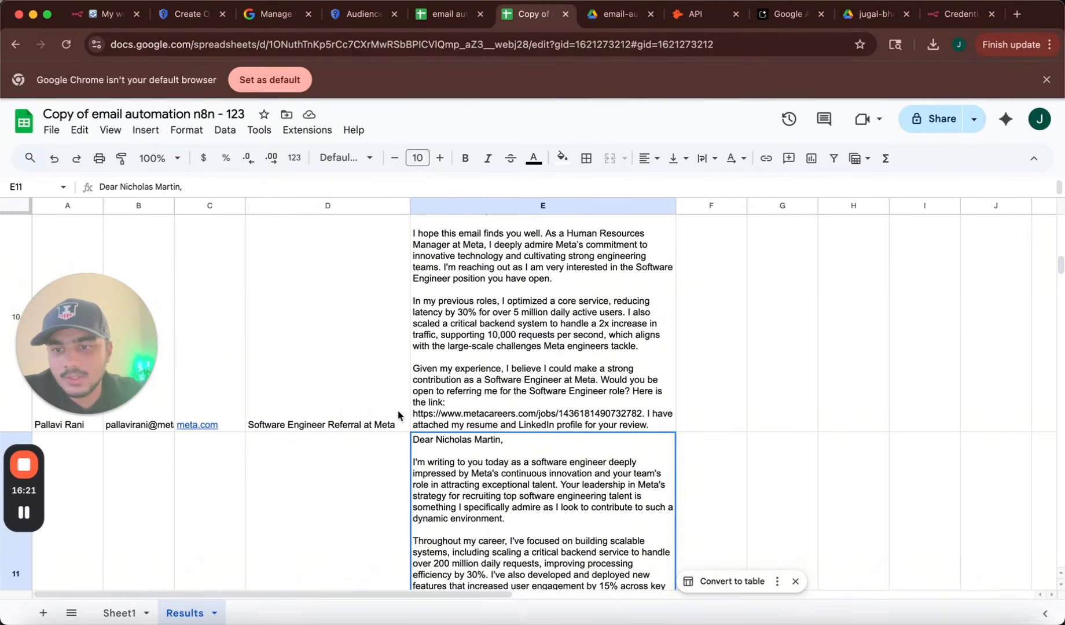
scroll(348, 415, up, 4)
scroll(504, 395, up, 3)
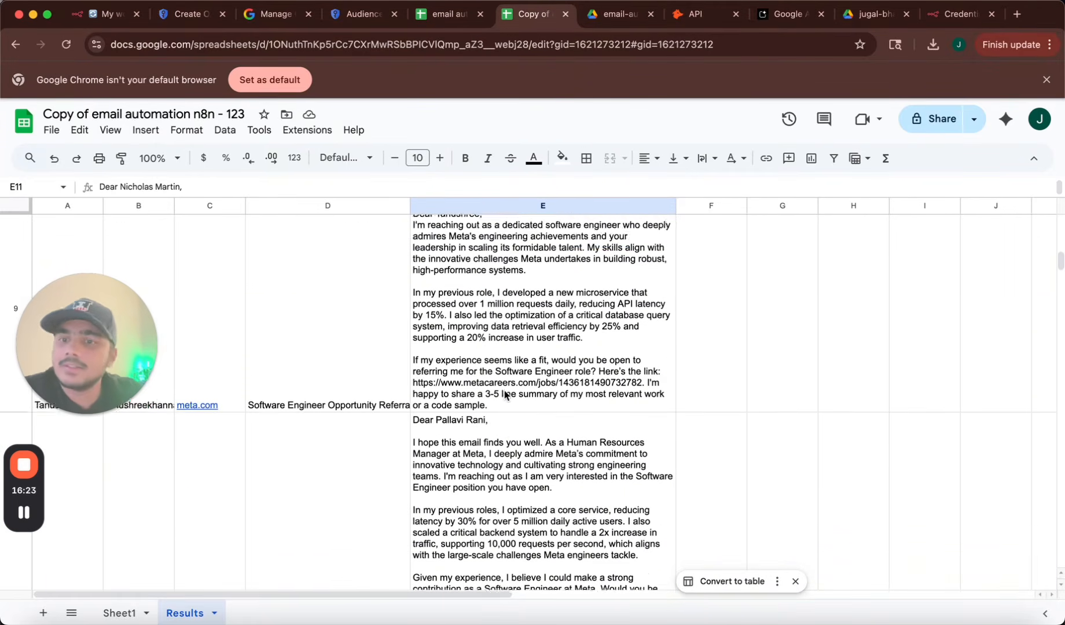
scroll(505, 395, up, 3)
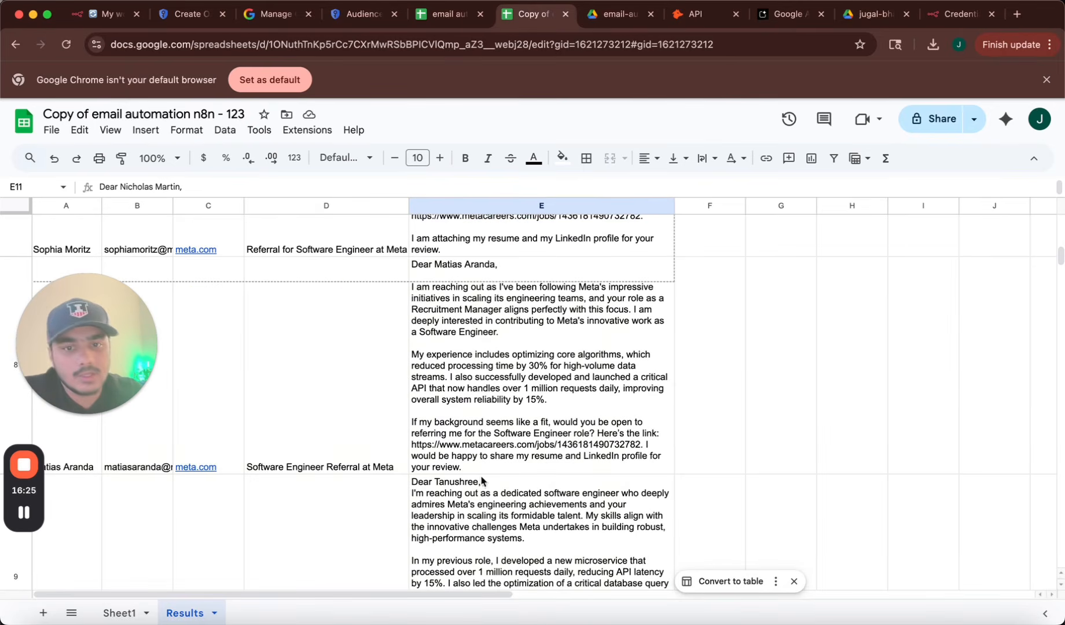
scroll(528, 485, down, 1)
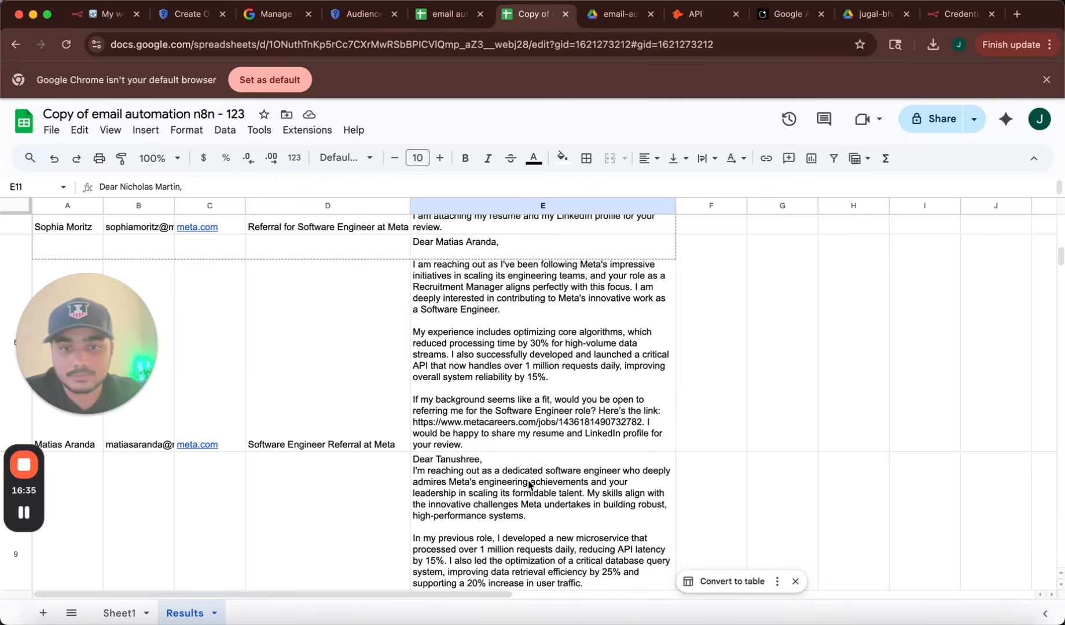
click(112, 19)
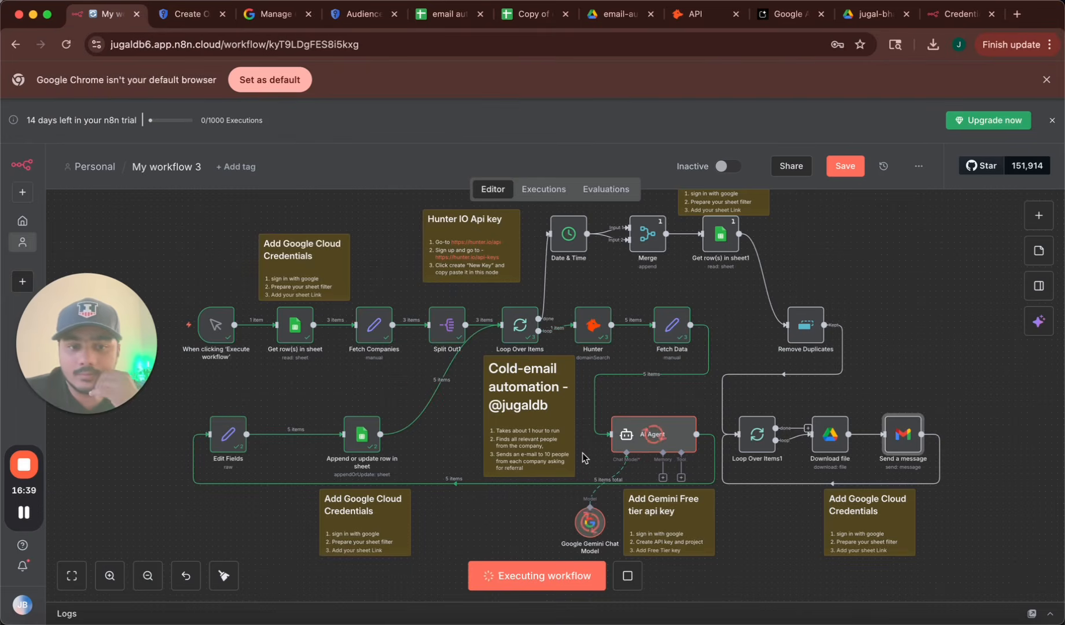
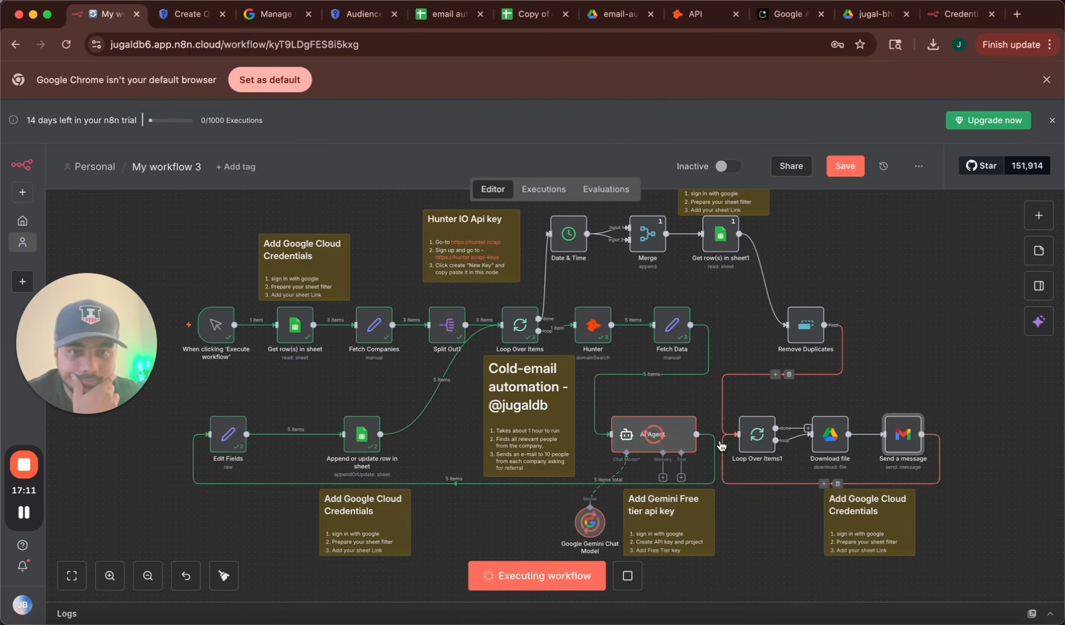
Look over the generated email body in cell E7, then go back to the n8n workflow.
click(528, 14)
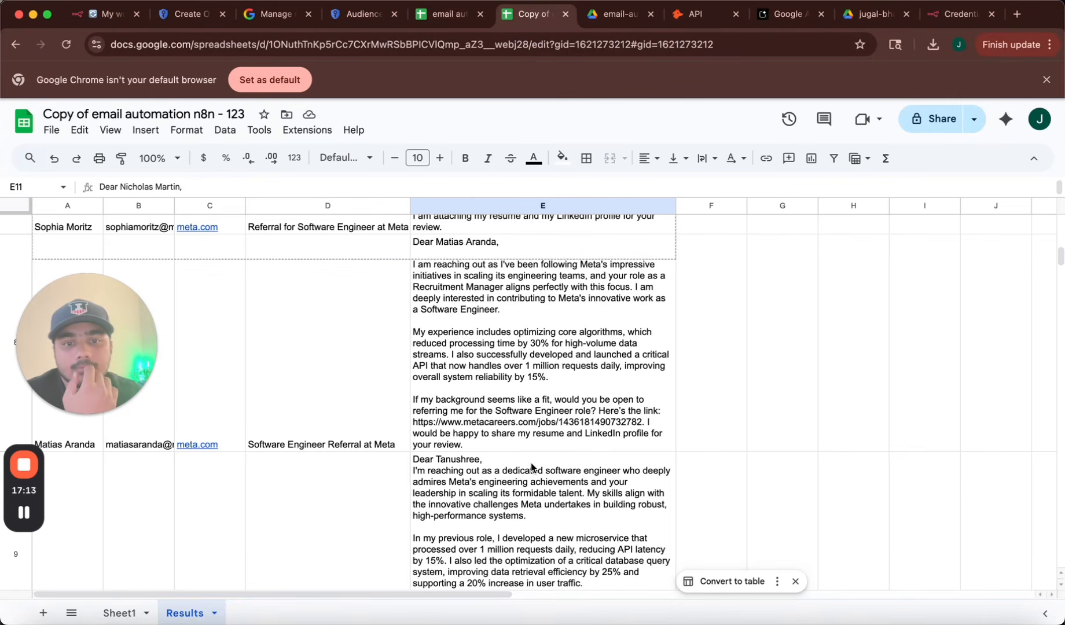
scroll(531, 467, up, 1)
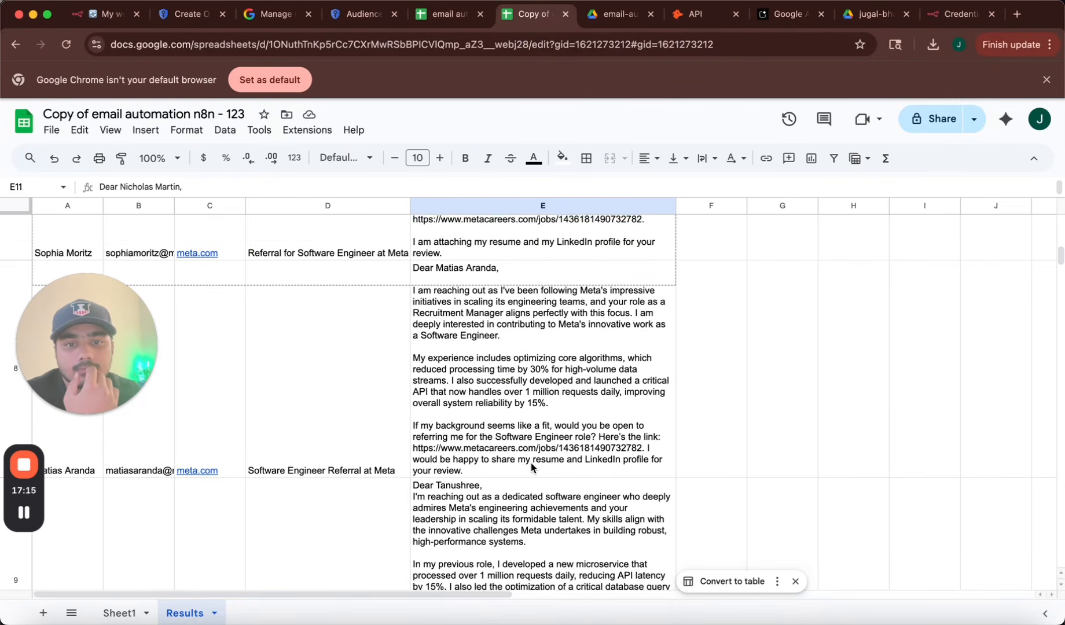
scroll(531, 462, up, 1)
scroll(530, 462, up, 2)
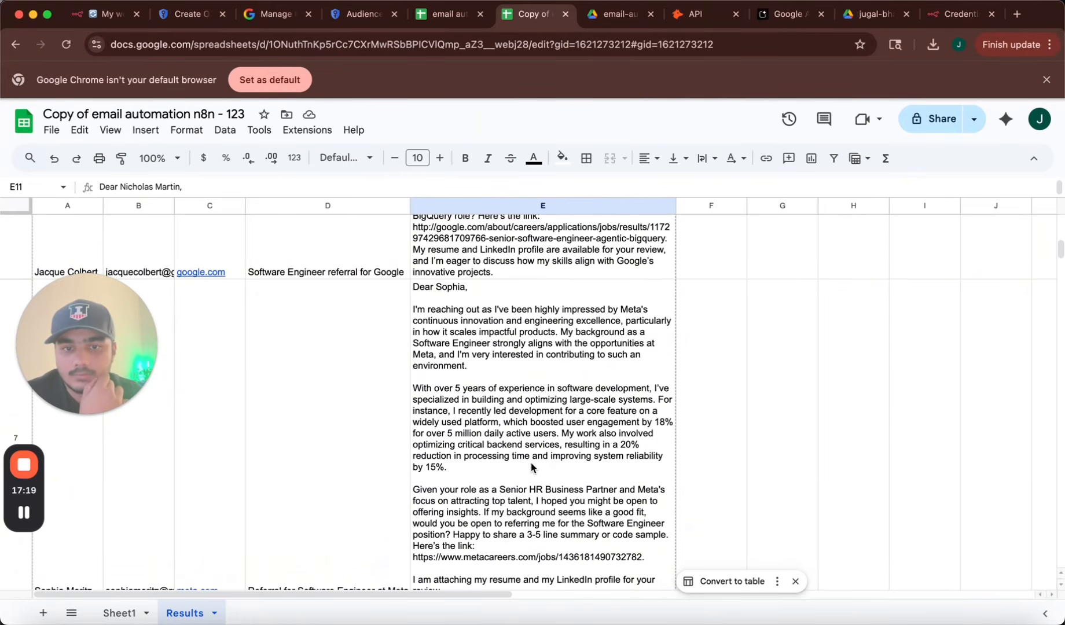
click(531, 464)
scroll(530, 465, up, 10)
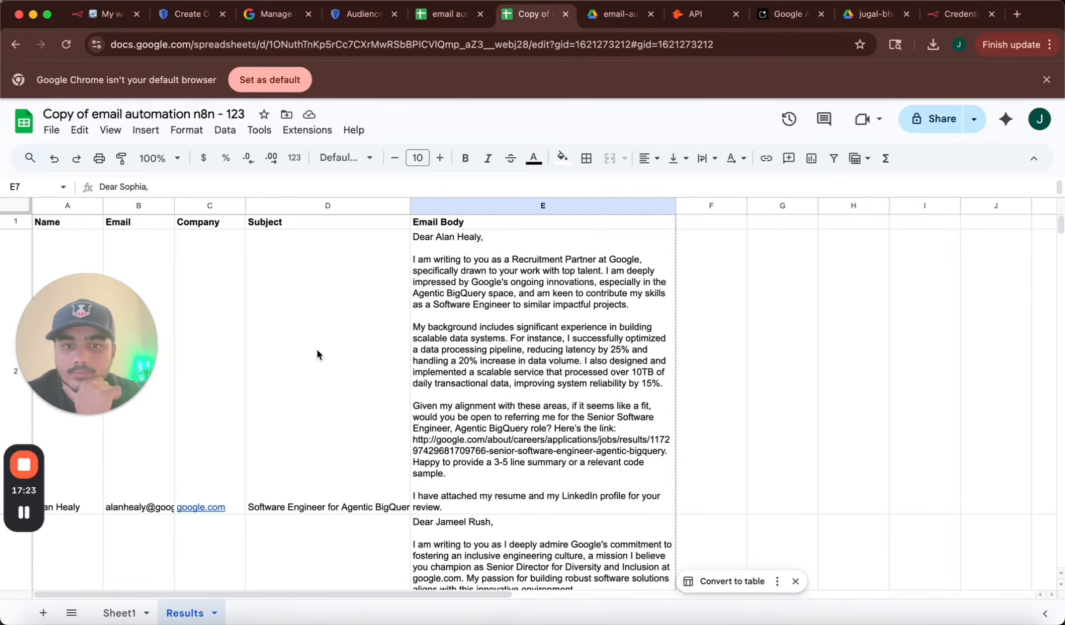
click(107, 16)
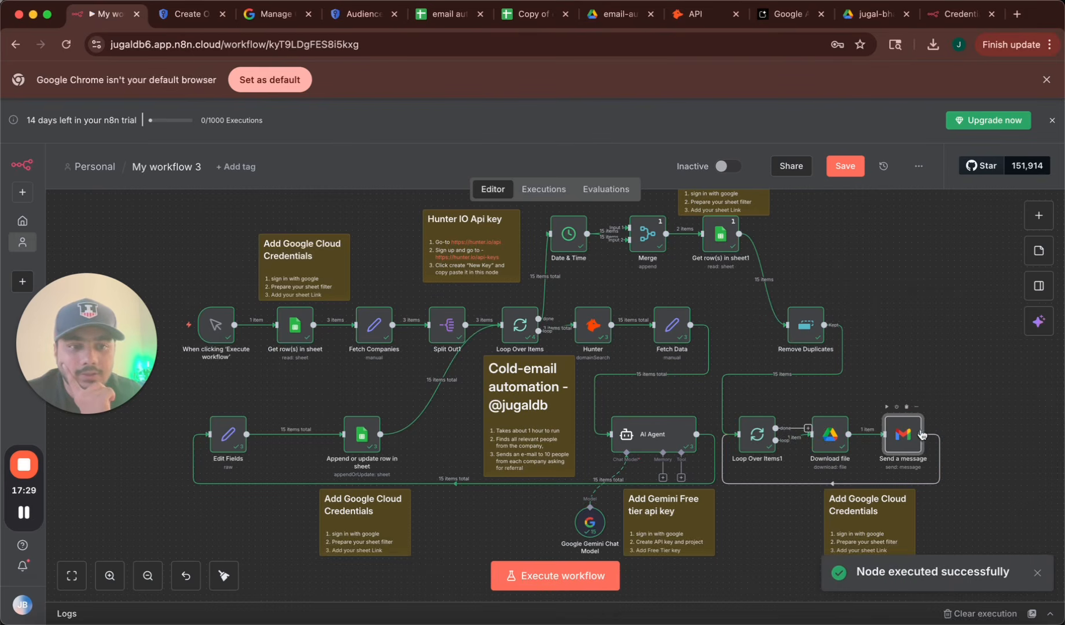
Inspect the Send a message node's To, Subject and Message fields, including the LinkedIn profile link.
double_click(902, 436)
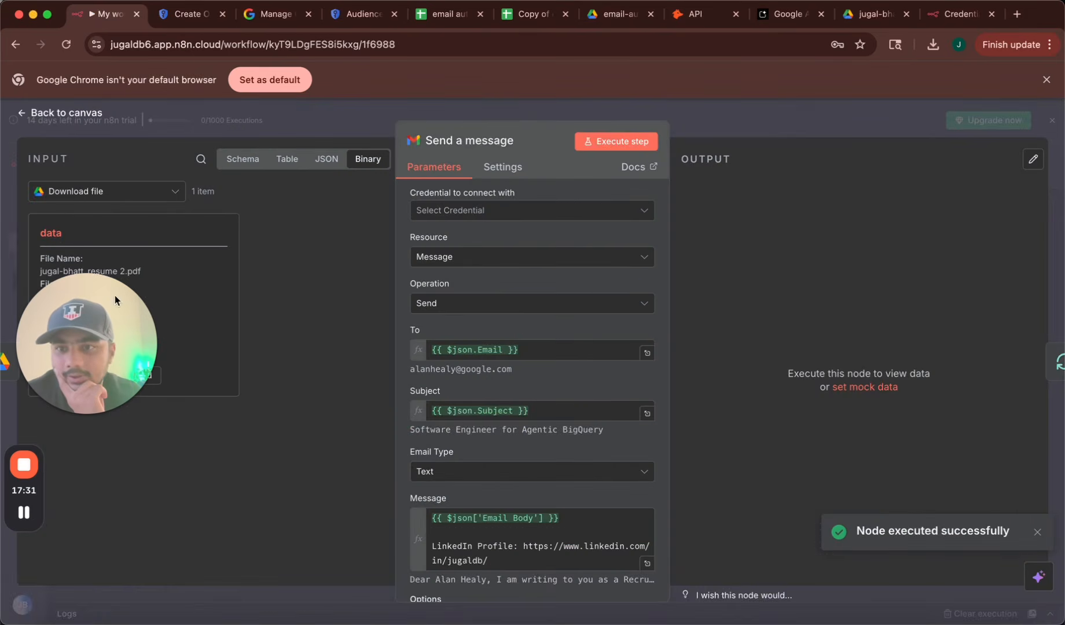
drag(115, 295, 150, 479)
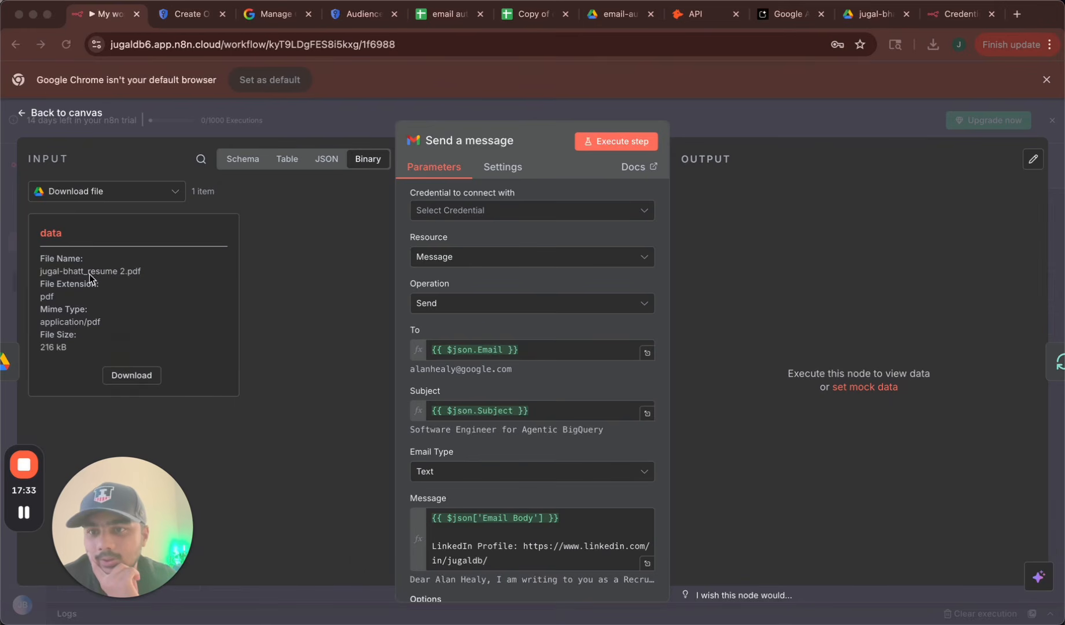
scroll(443, 461, down, 3)
click(498, 494)
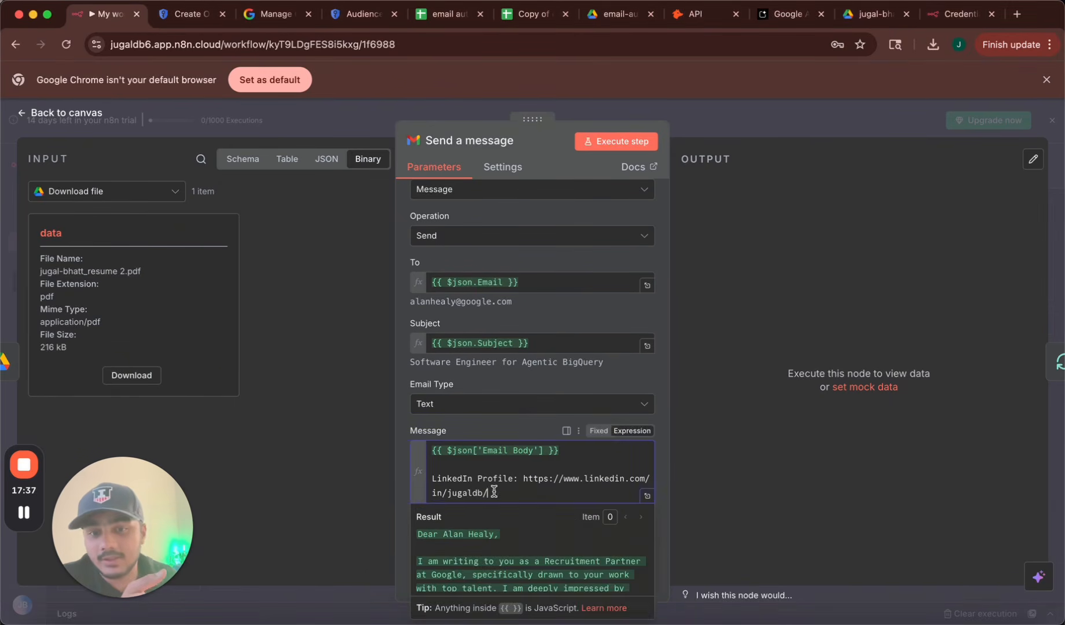
drag(499, 494, 520, 477)
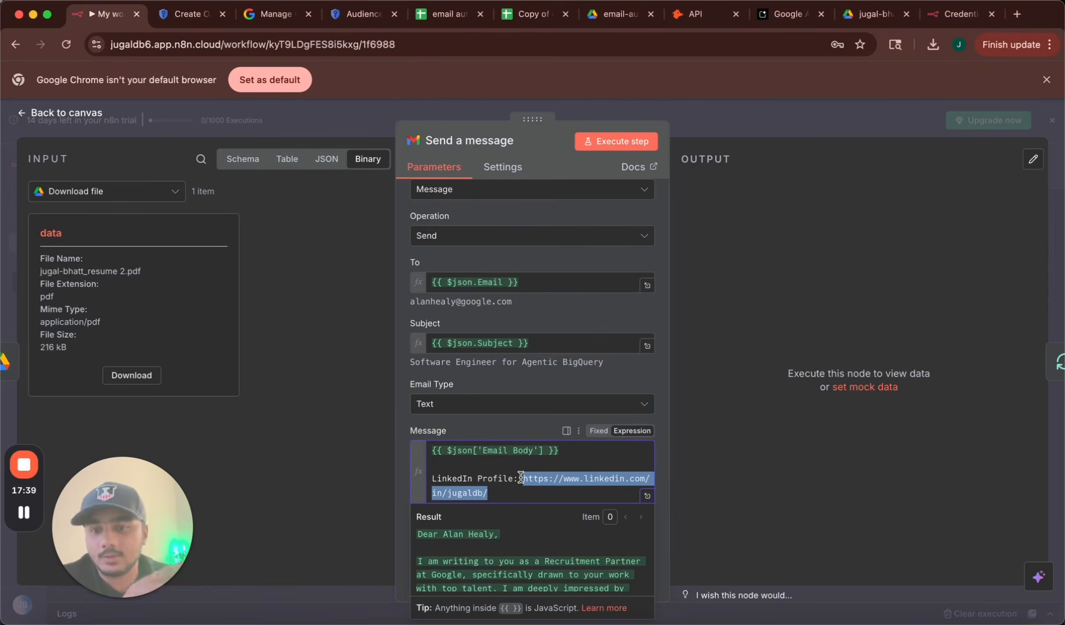
click(694, 498)
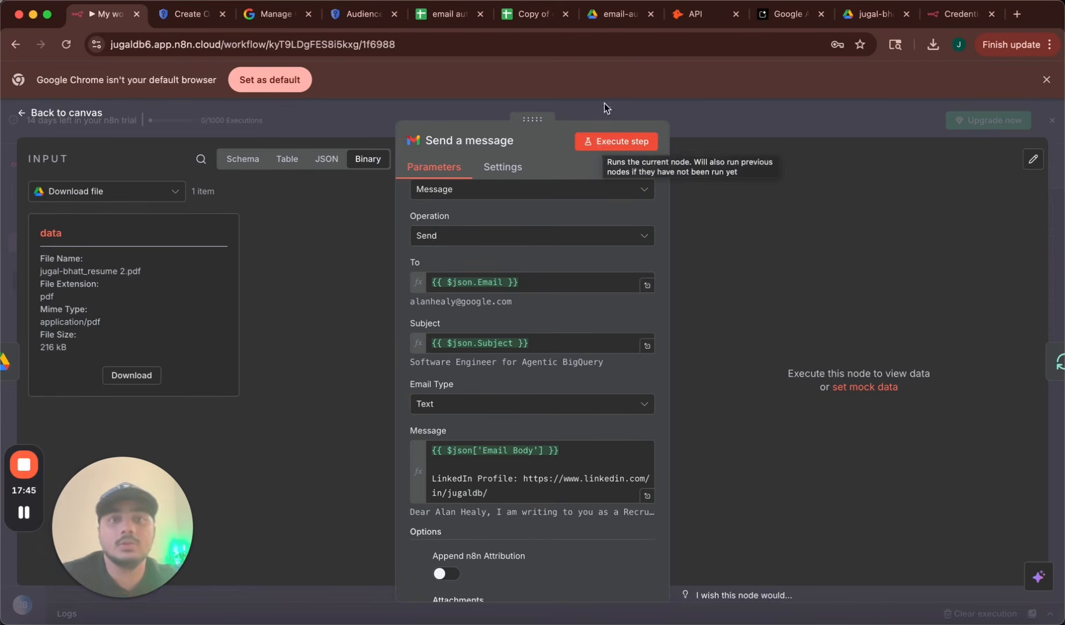
Bring the Results spreadsheet back up and scroll down through the emails.
click(530, 15)
scroll(472, 271, down, 3)
scroll(472, 271, down, 15)
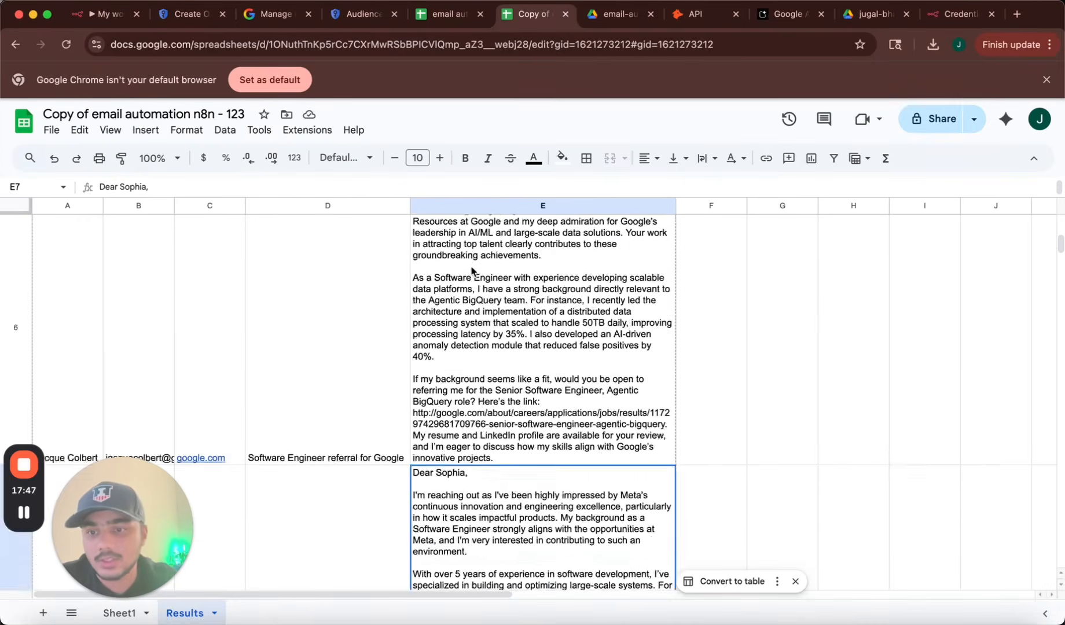
Scroll the Results sheet to the last referral email and back, then return to My workflow 3.
scroll(471, 271, down, 5)
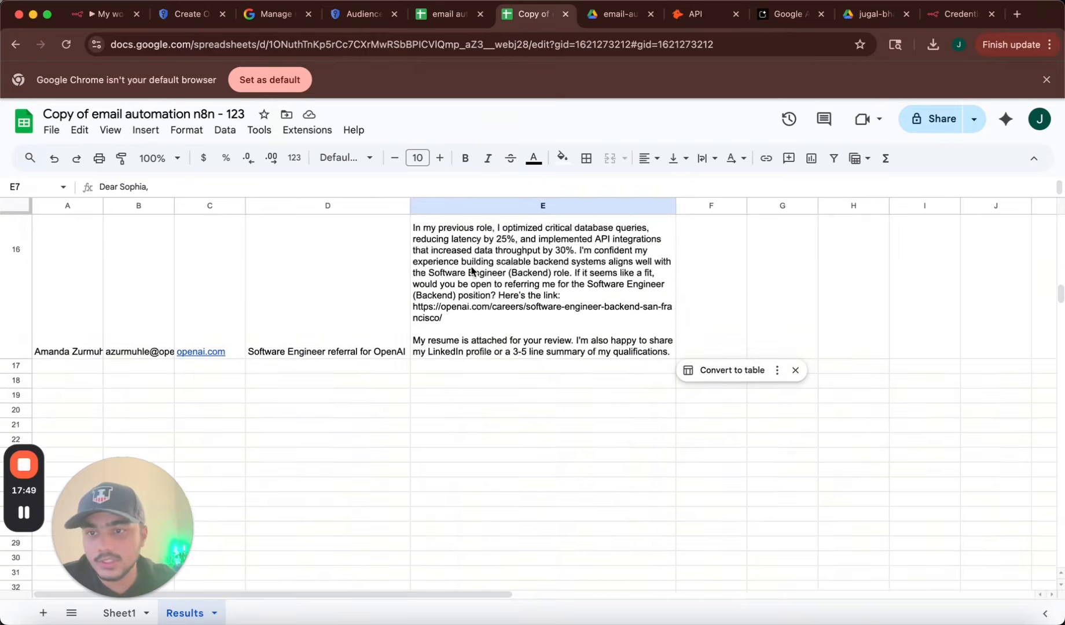
scroll(471, 271, up, 10)
scroll(472, 271, up, 15)
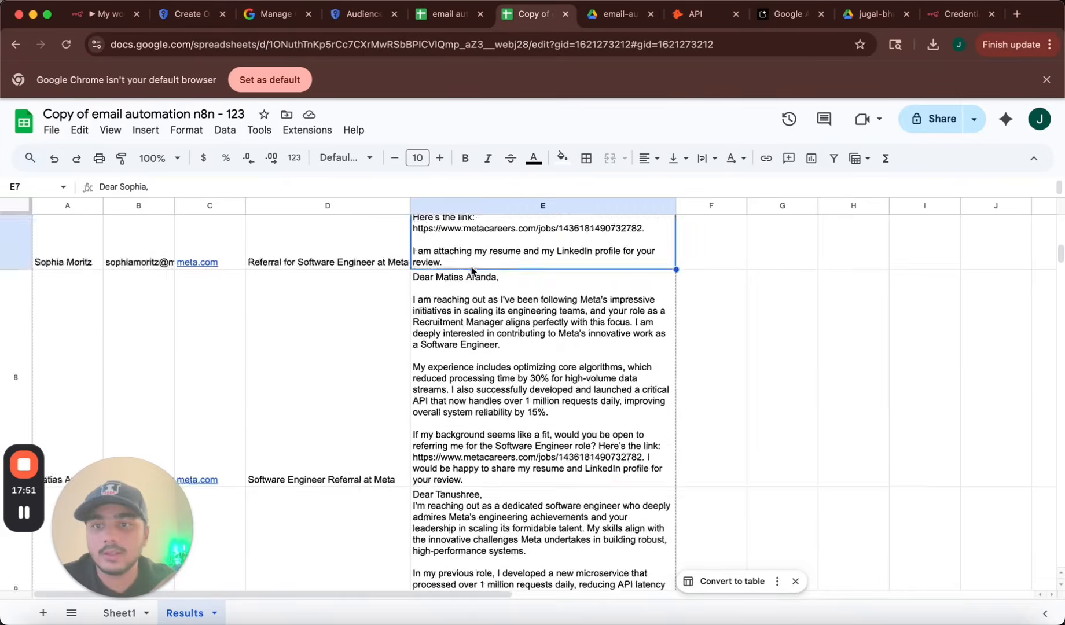
click(122, 15)
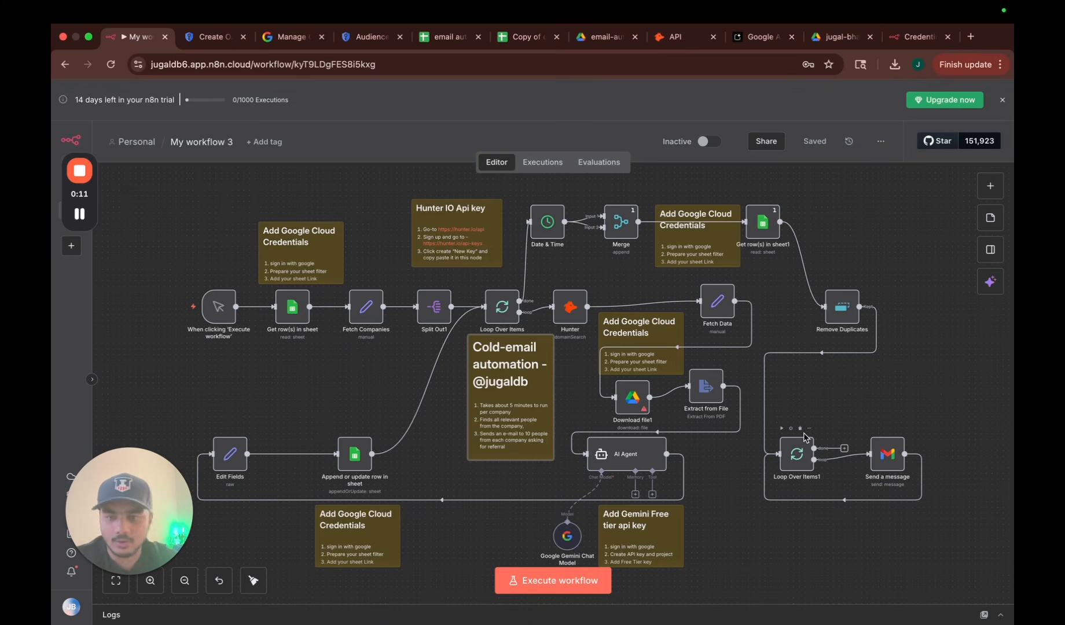
click(888, 462)
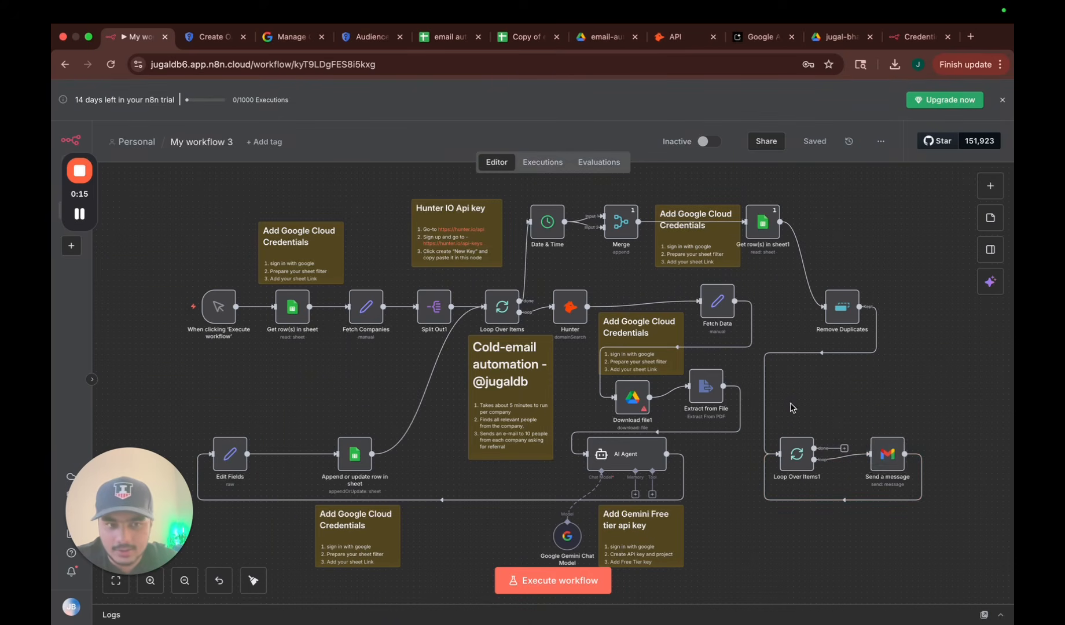
drag(789, 403, 906, 506)
click(965, 545)
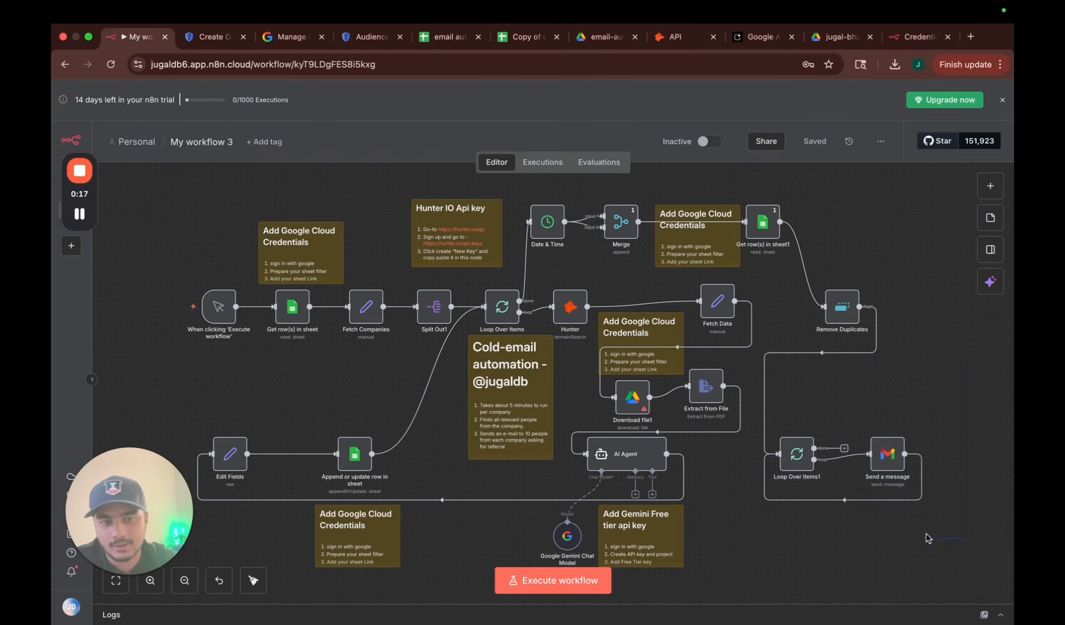
drag(966, 539, 764, 291)
key(Delete)
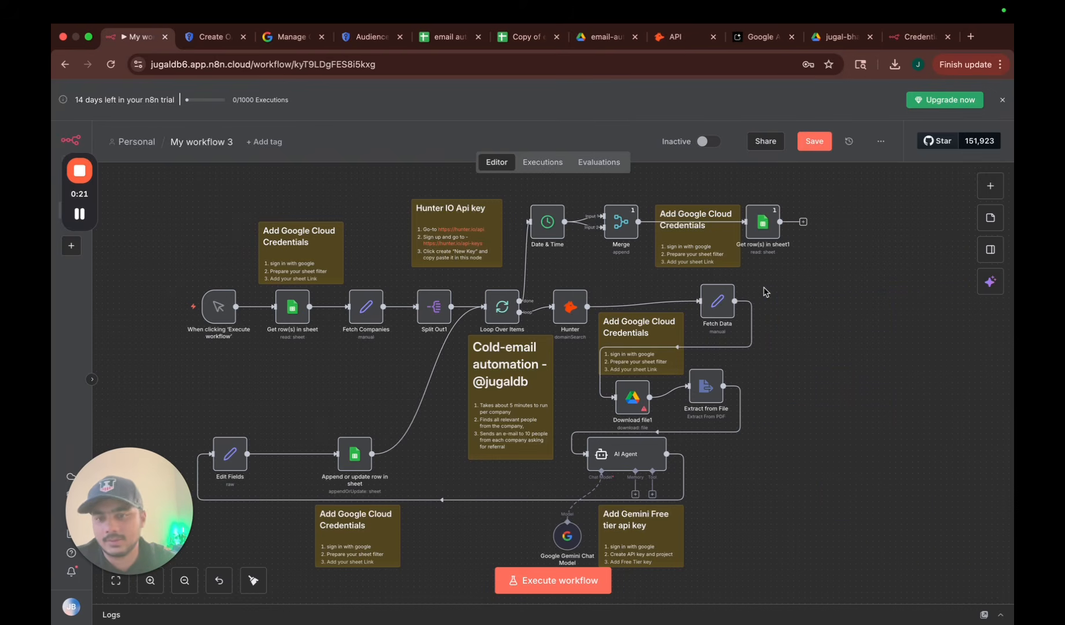
key(ctrl+z)
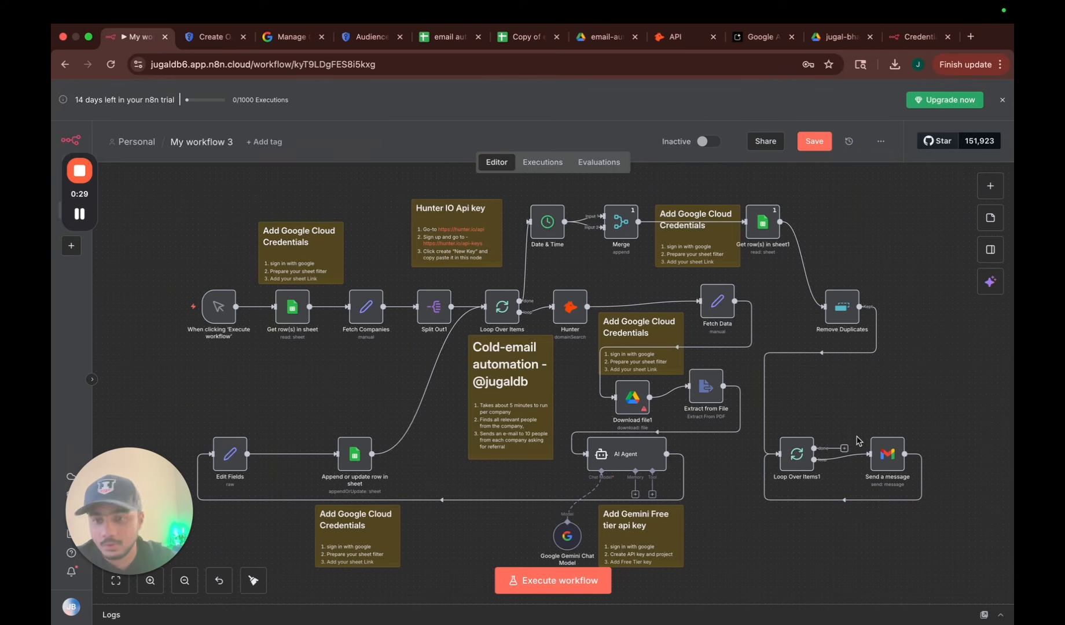
double_click(885, 457)
click(530, 462)
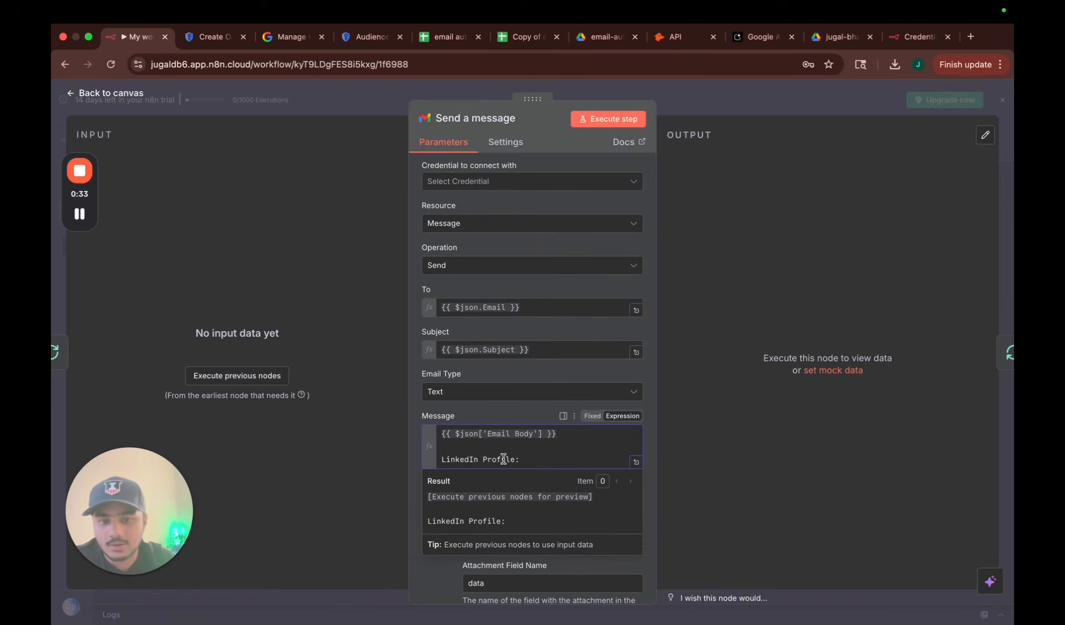
drag(444, 458, 568, 459)
click(568, 459)
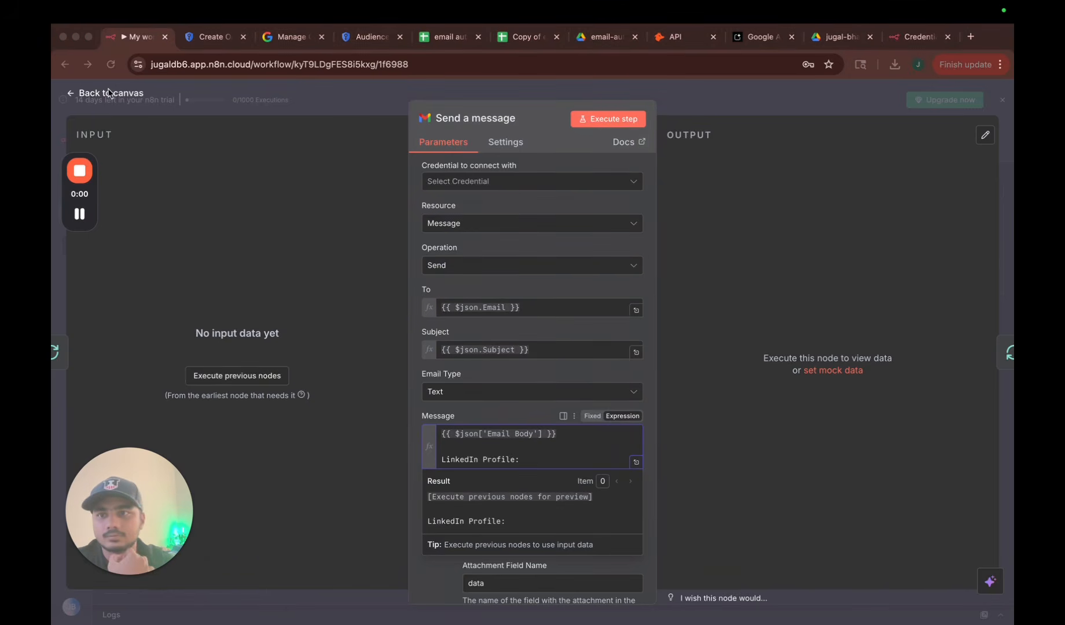
click(110, 96)
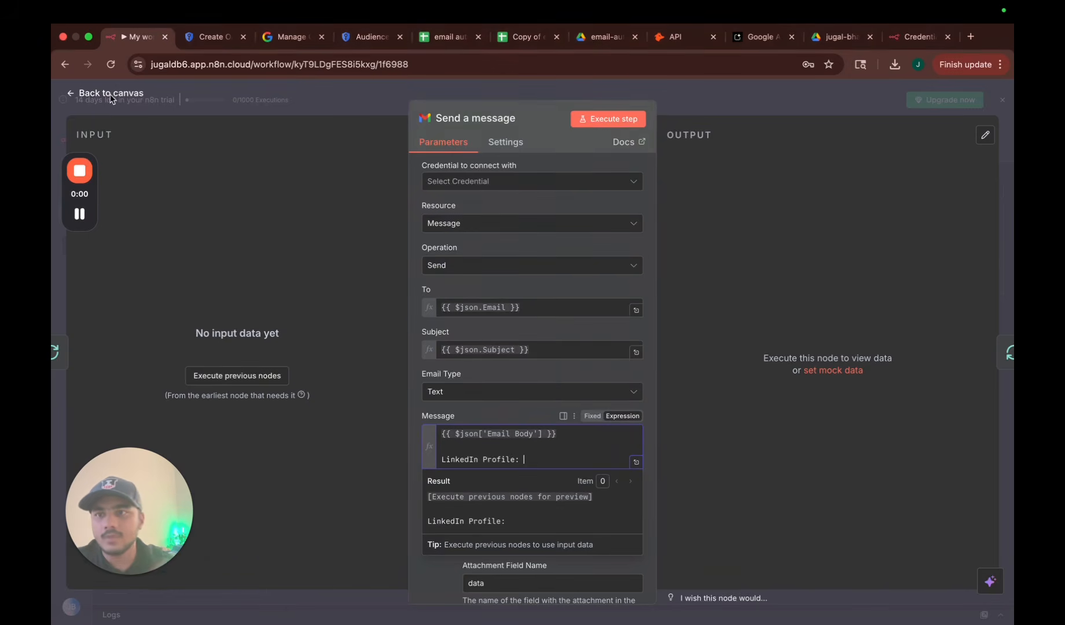
click(110, 93)
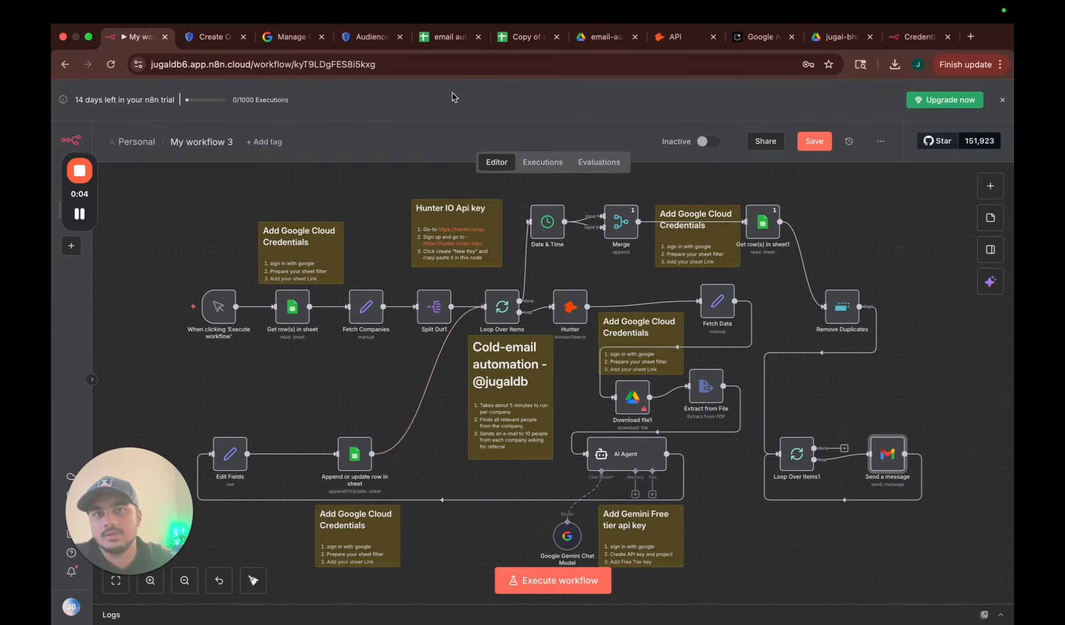
click(516, 37)
click(154, 615)
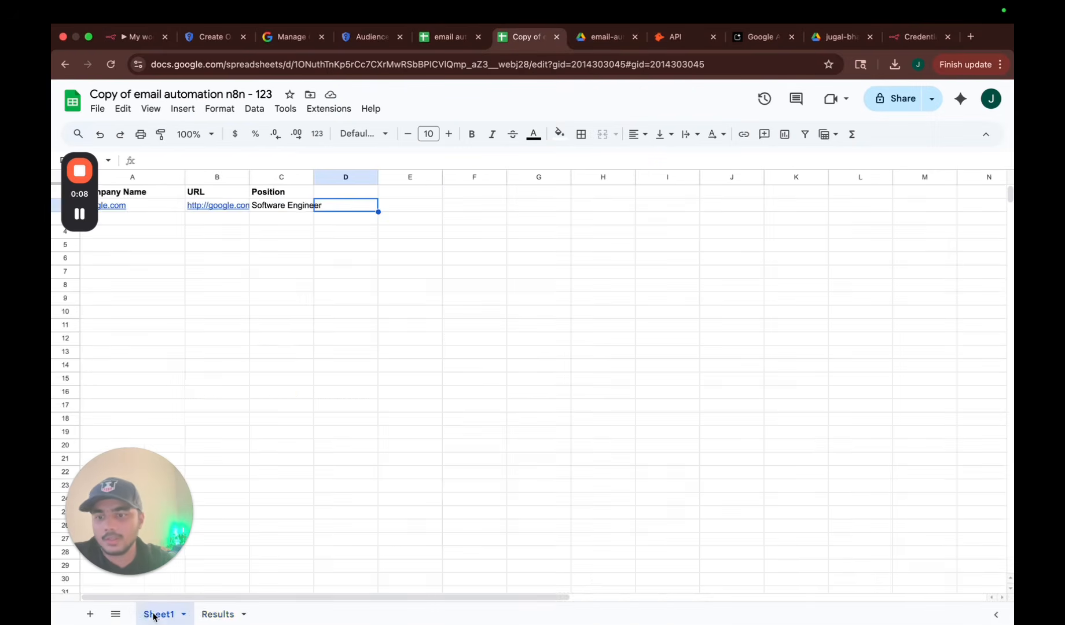
click(262, 249)
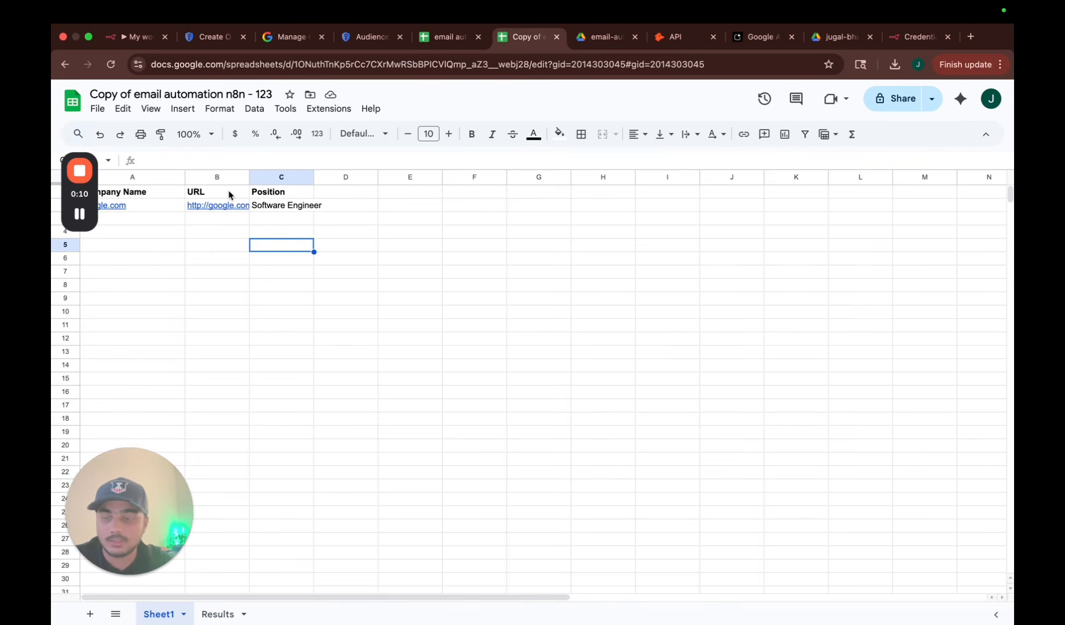
click(138, 38)
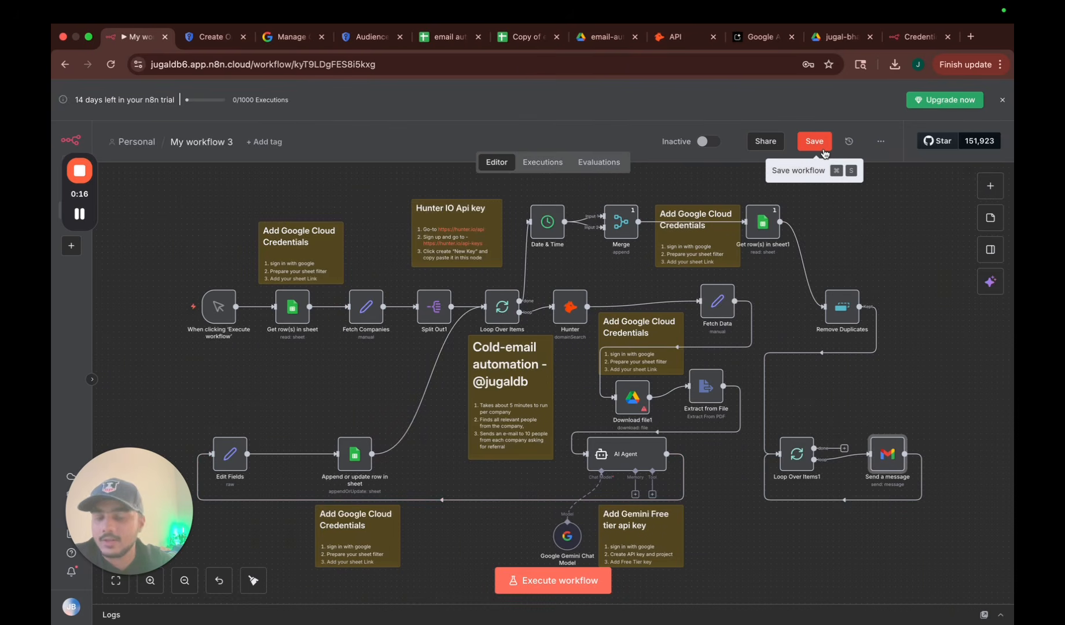
Save the cold-email workflow and select the Send a message node on the canvas.
click(814, 141)
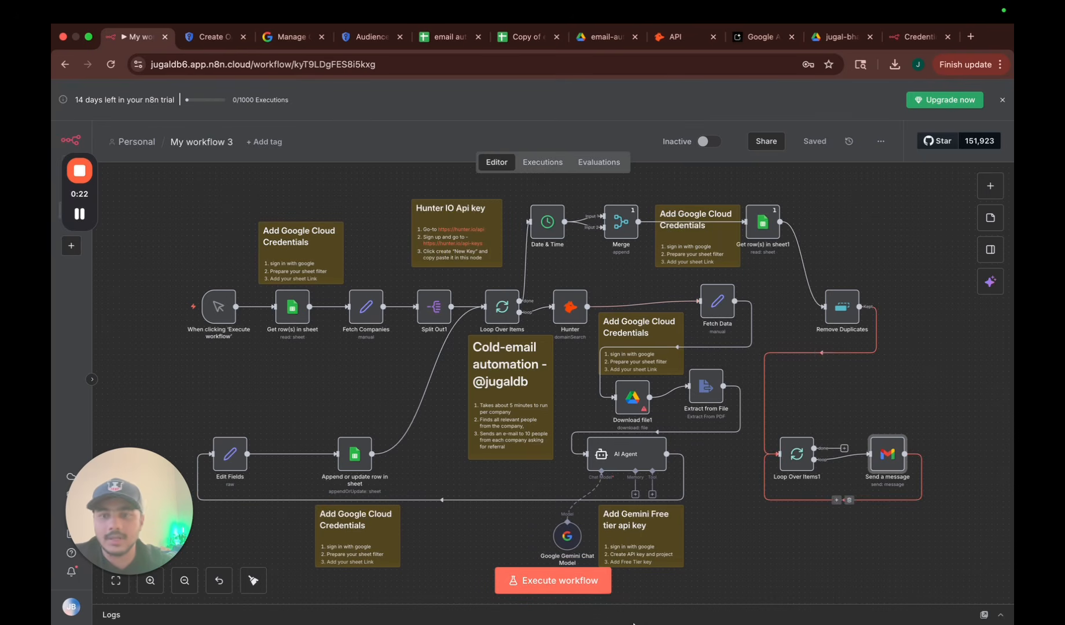
mouse_move(634, 623)
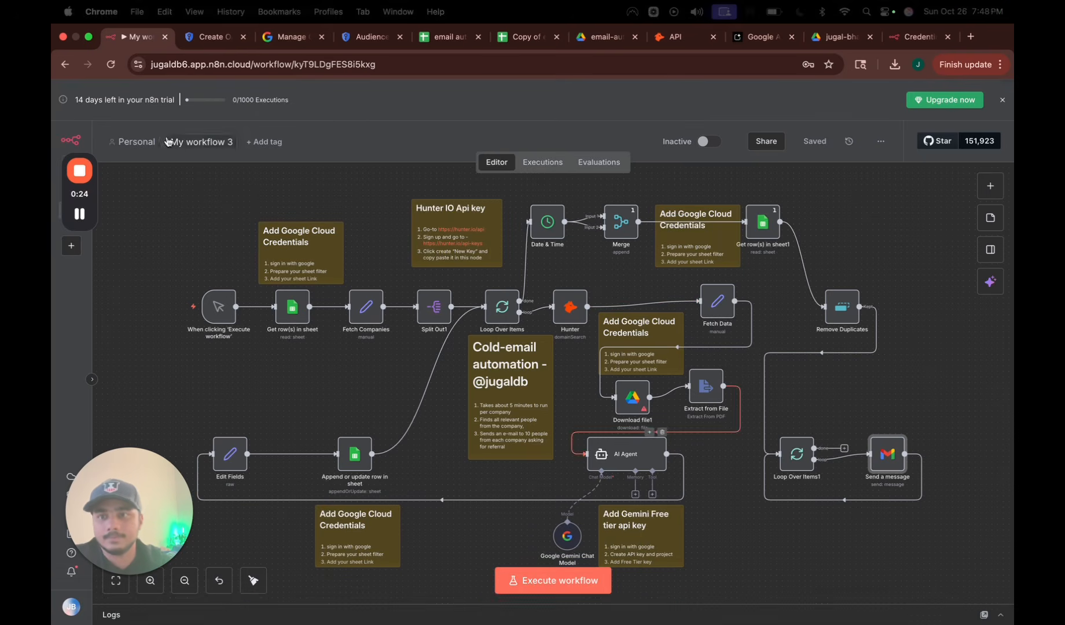
click(79, 171)
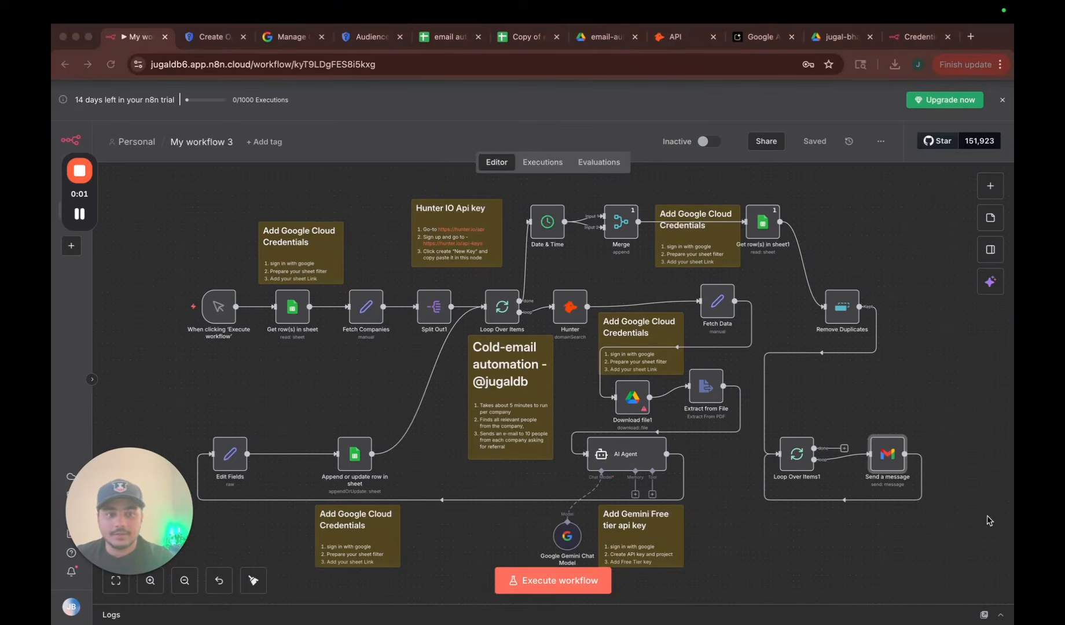
click(880, 457)
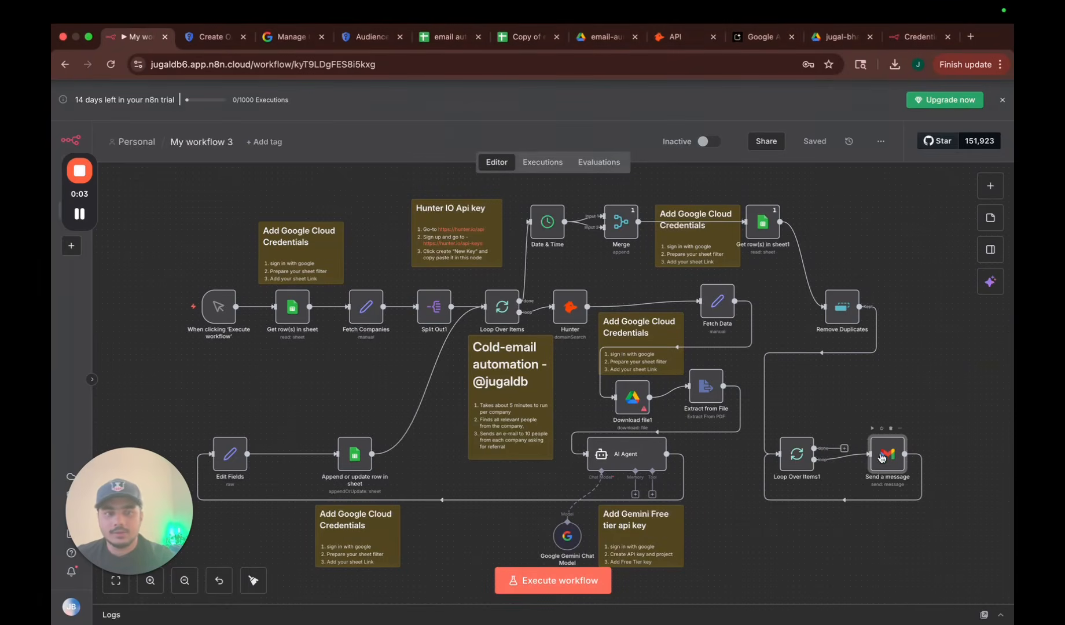
Create a Gmail credential for Send a message by signing in with Google and granting n8n access.
double_click(881, 457)
click(463, 181)
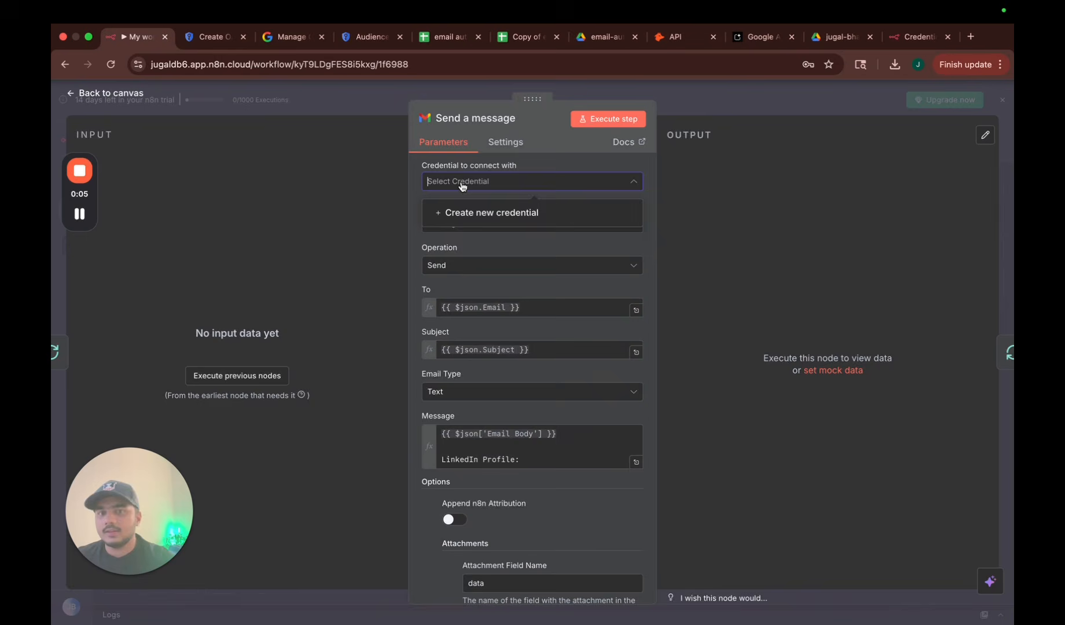
click(515, 214)
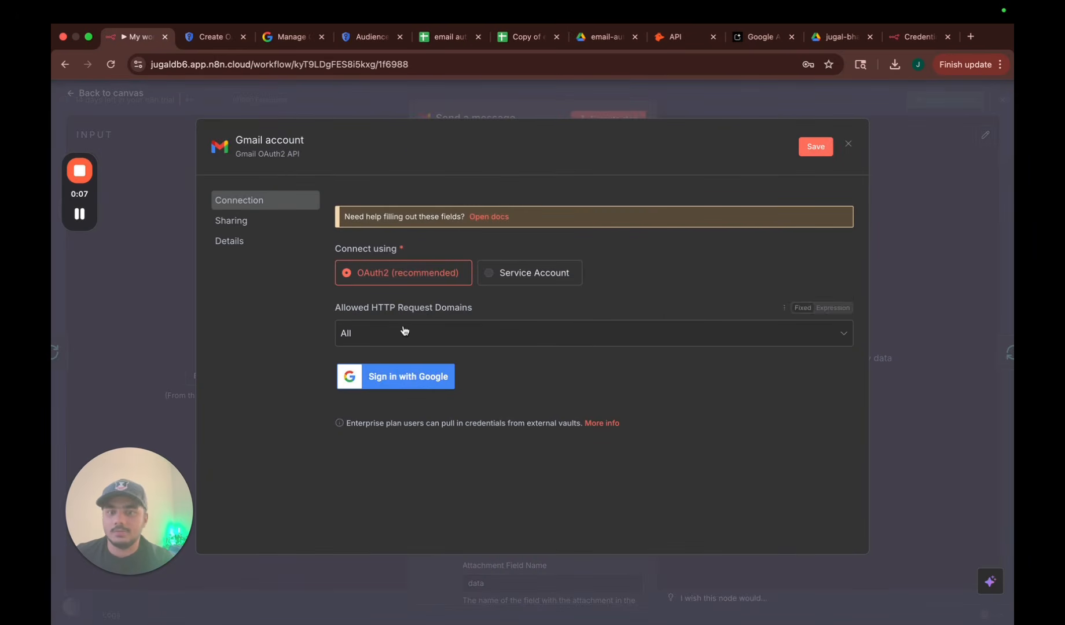
click(419, 386)
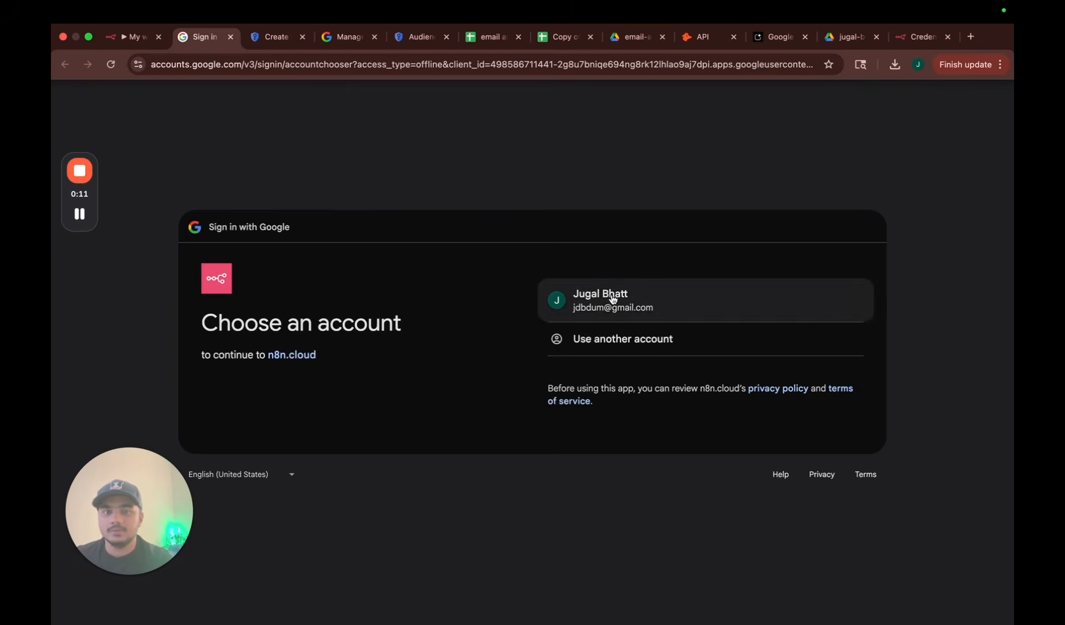
click(612, 300)
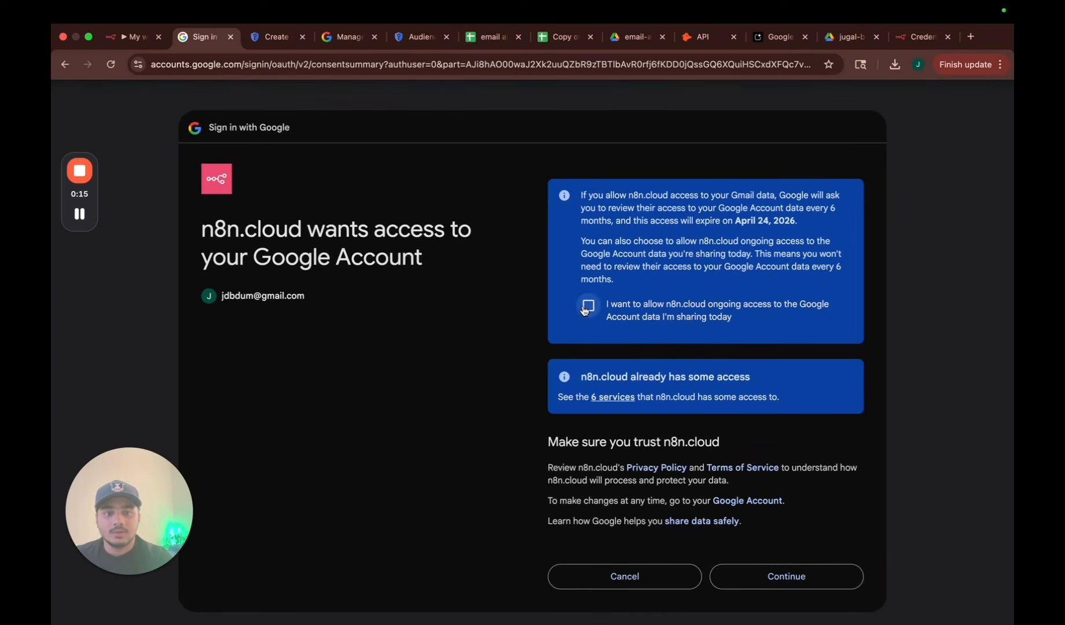
click(801, 574)
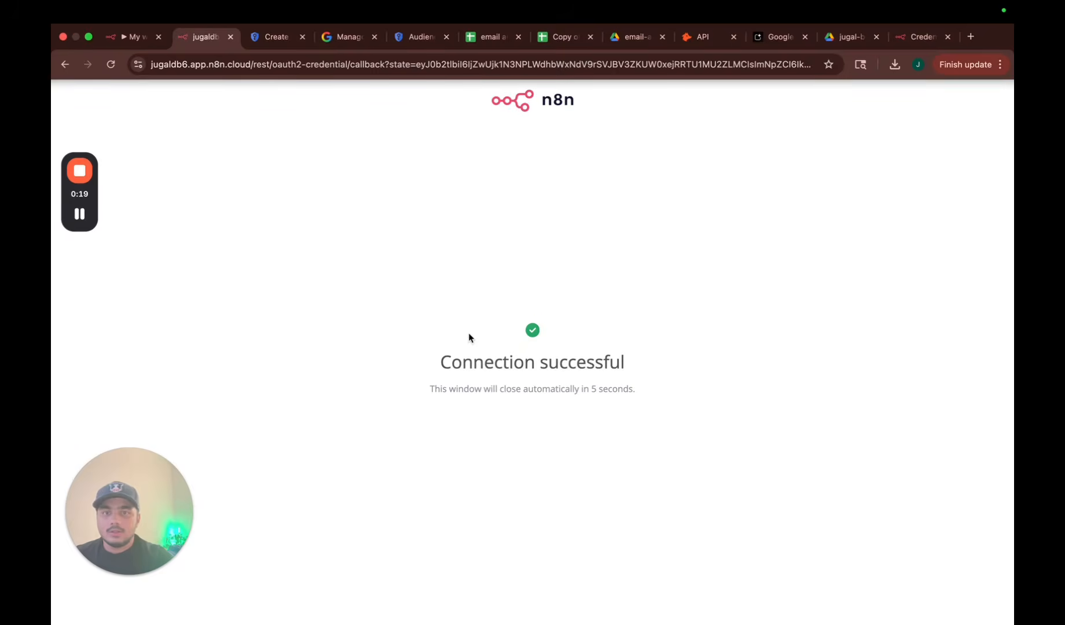
click(134, 38)
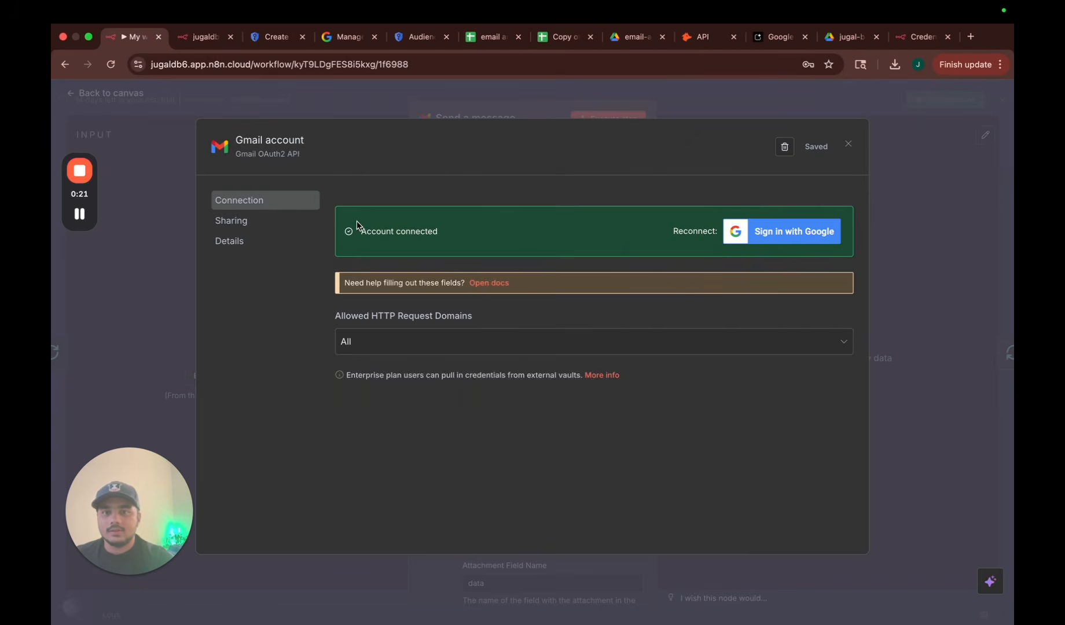
click(847, 144)
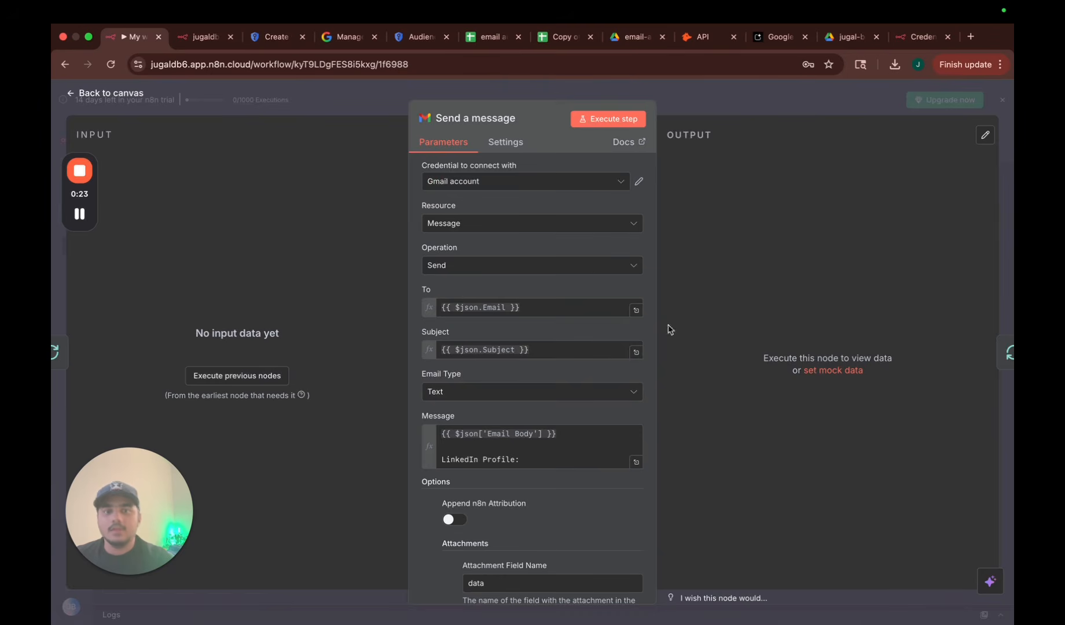
scroll(590, 439, down, 2)
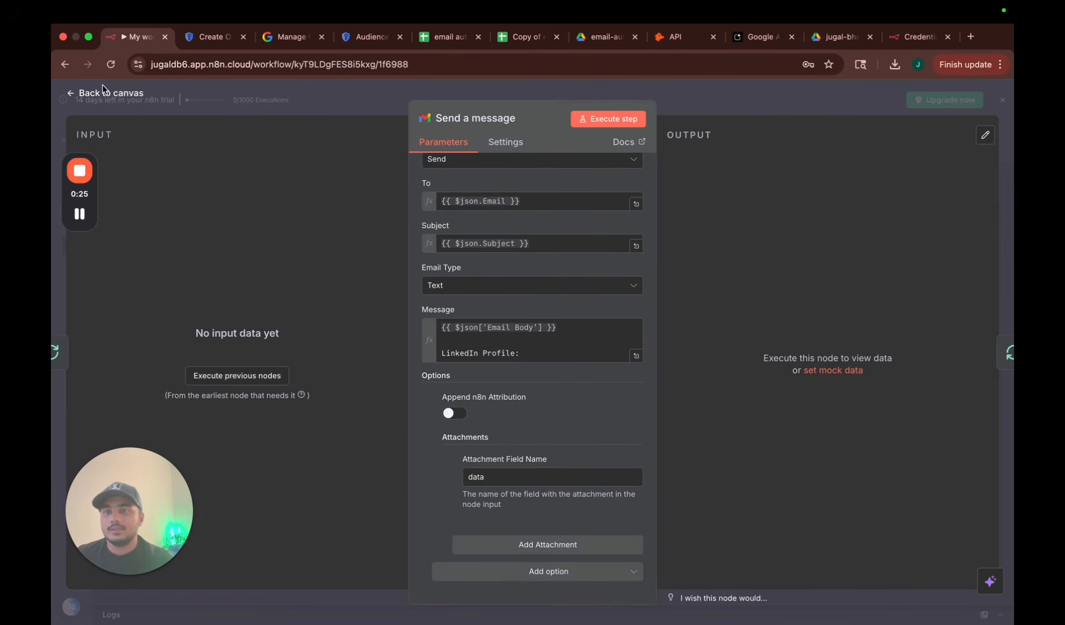
click(107, 94)
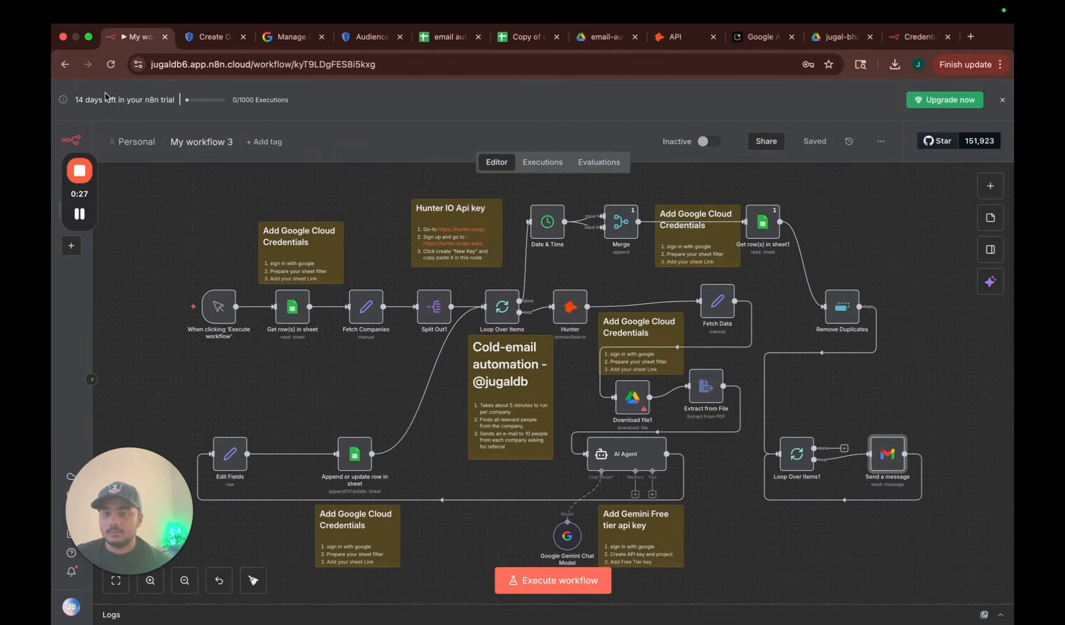